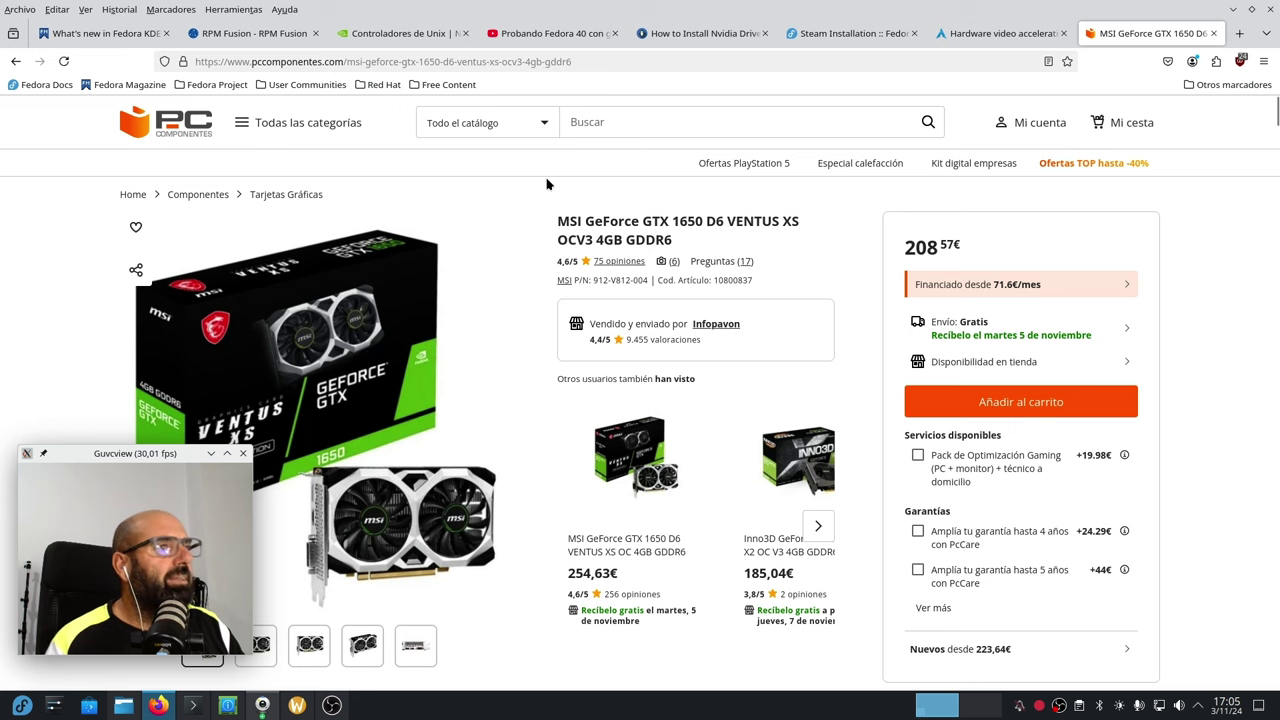
Look over the Fedora Magazine article "What's new in Fedora KDE 41", and minimize the browser window
left_click(100, 33)
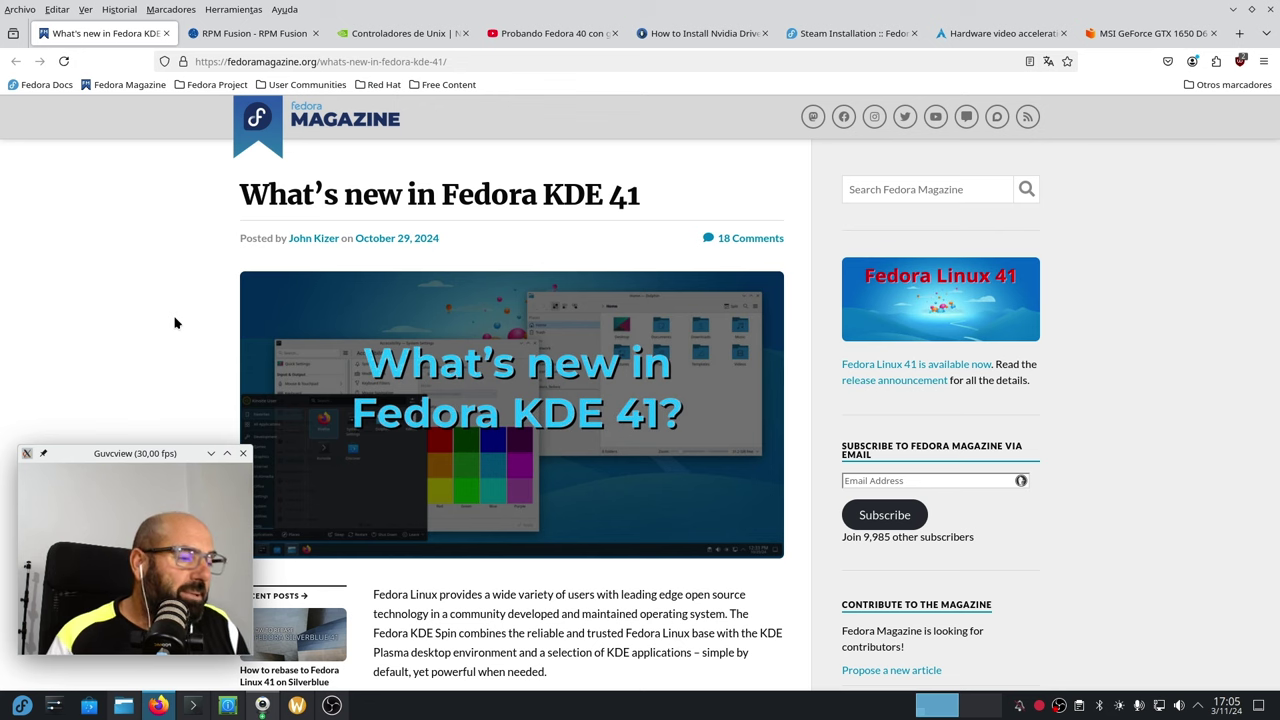
scroll(293, 390, "down", 3)
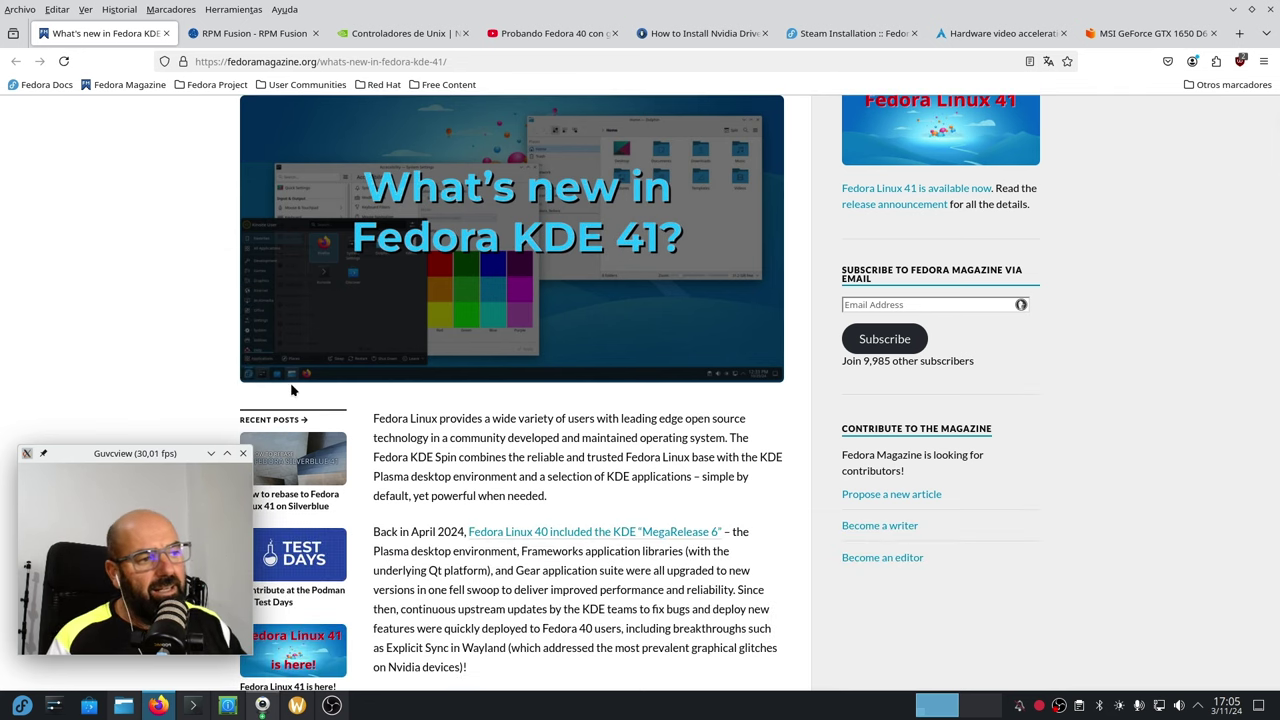
scroll(293, 390, "up", 3)
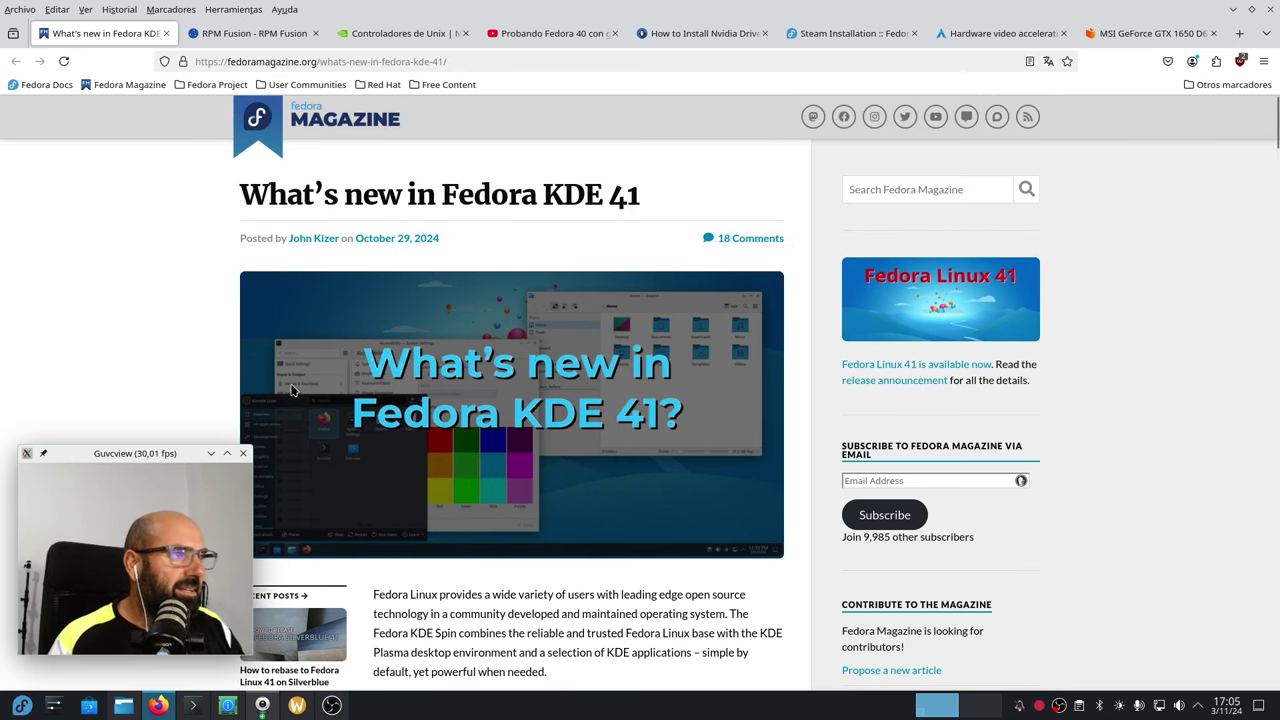
left_click(1232, 10)
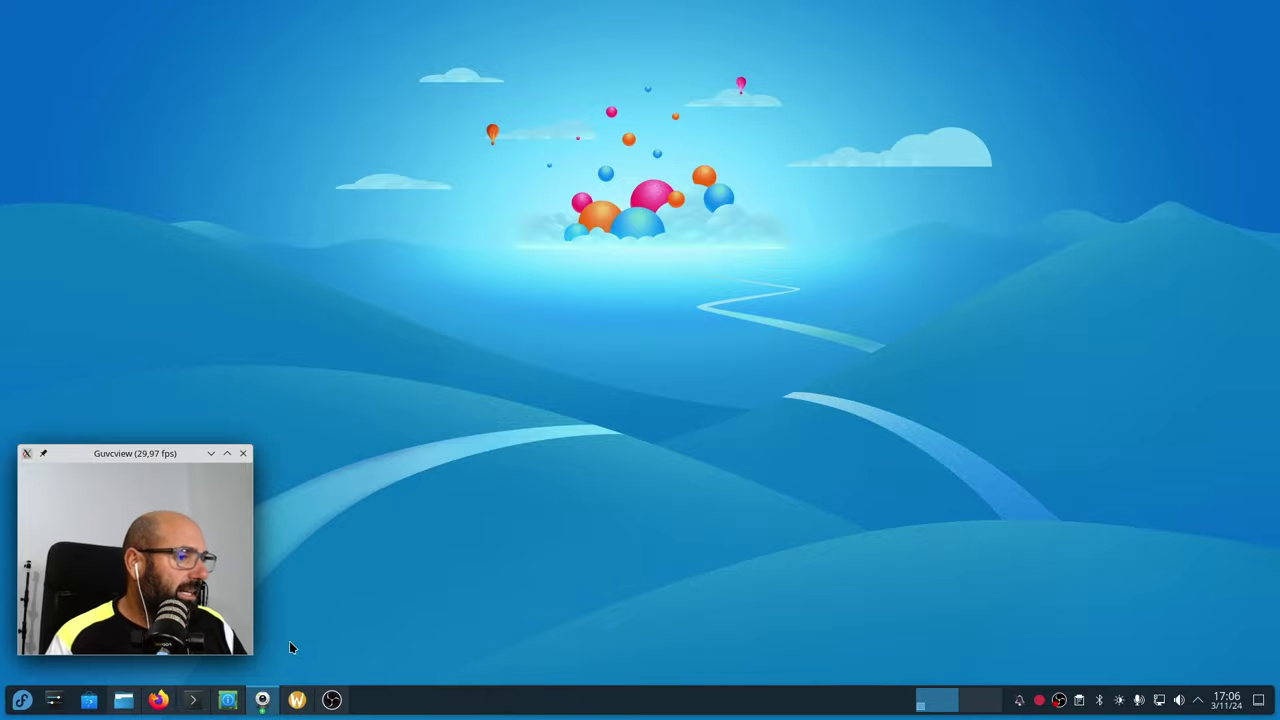
Review the installed Fedora system's software and hardware details in the Info Center, and minimize its window
left_click(196, 704)
left_click(196, 704)
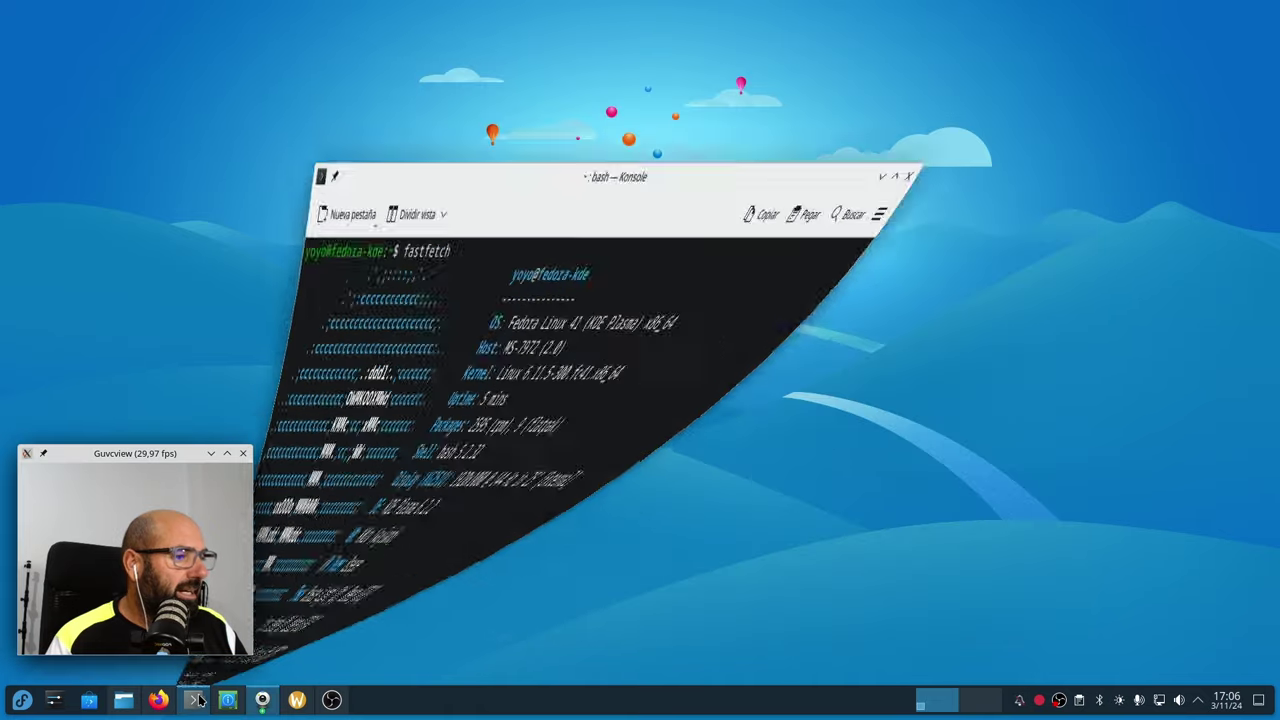
left_click(230, 701)
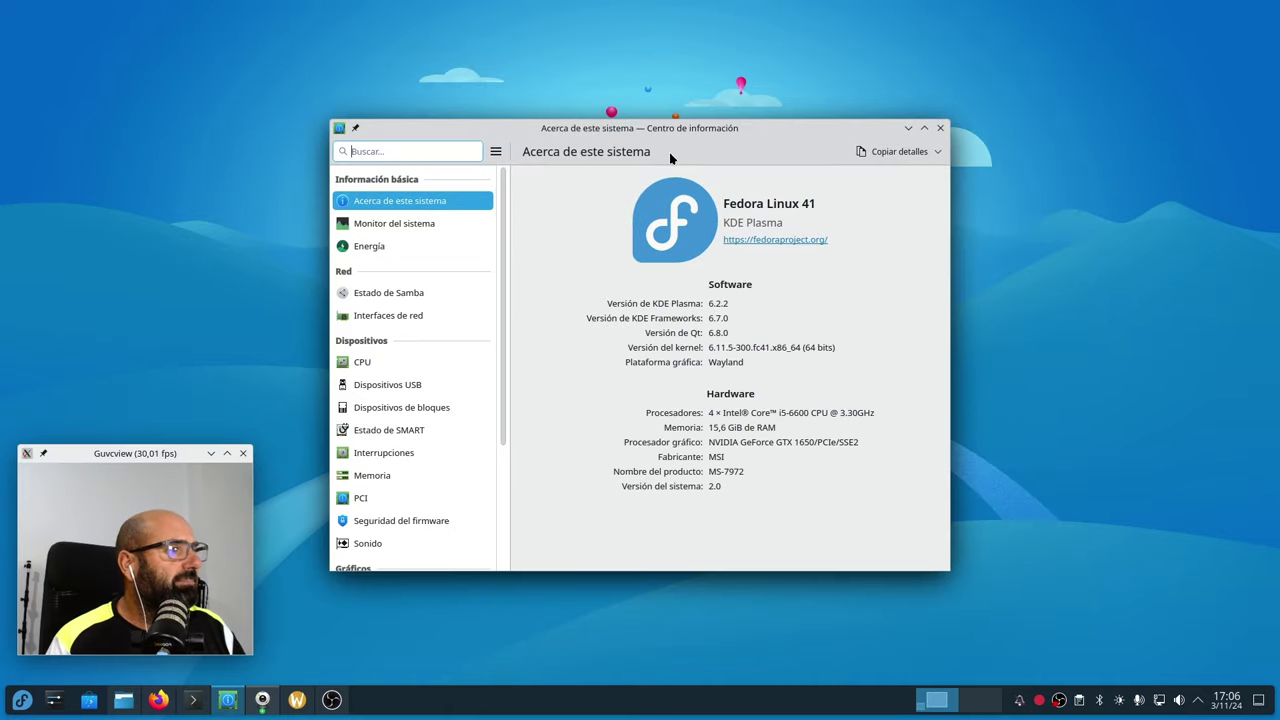
left_click_drag(692, 146, 728, 137)
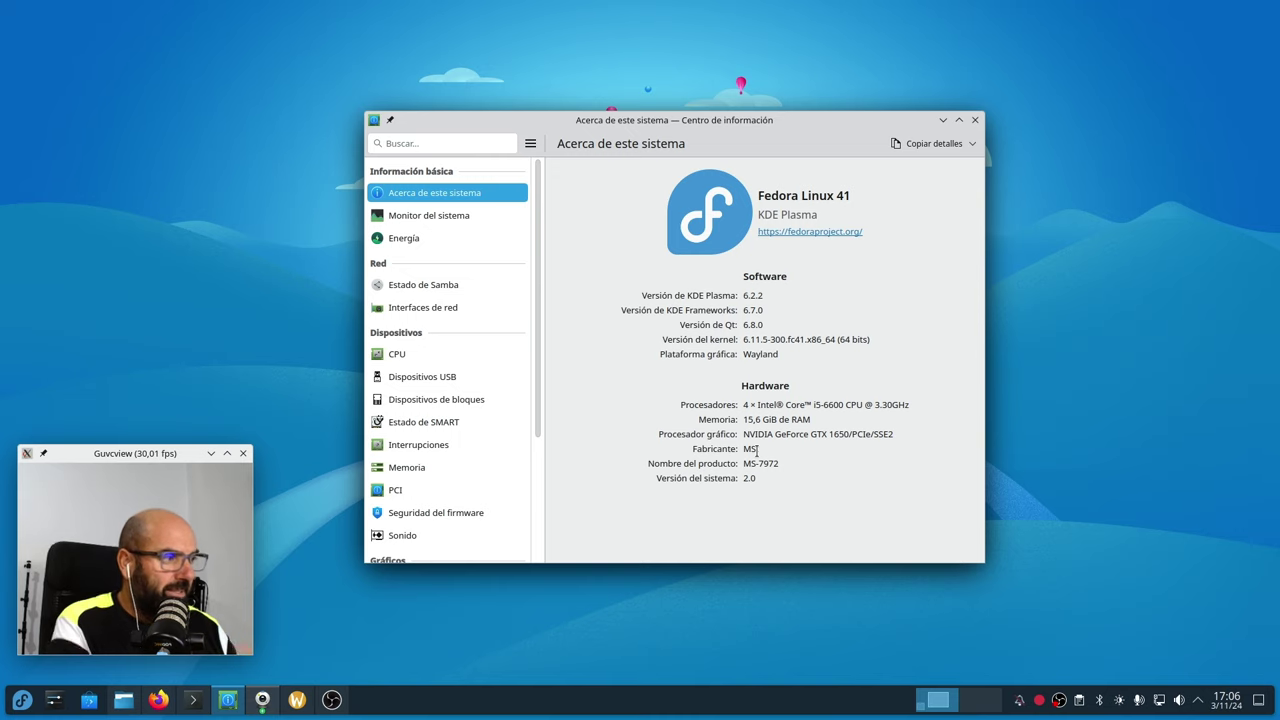
left_click(942, 119)
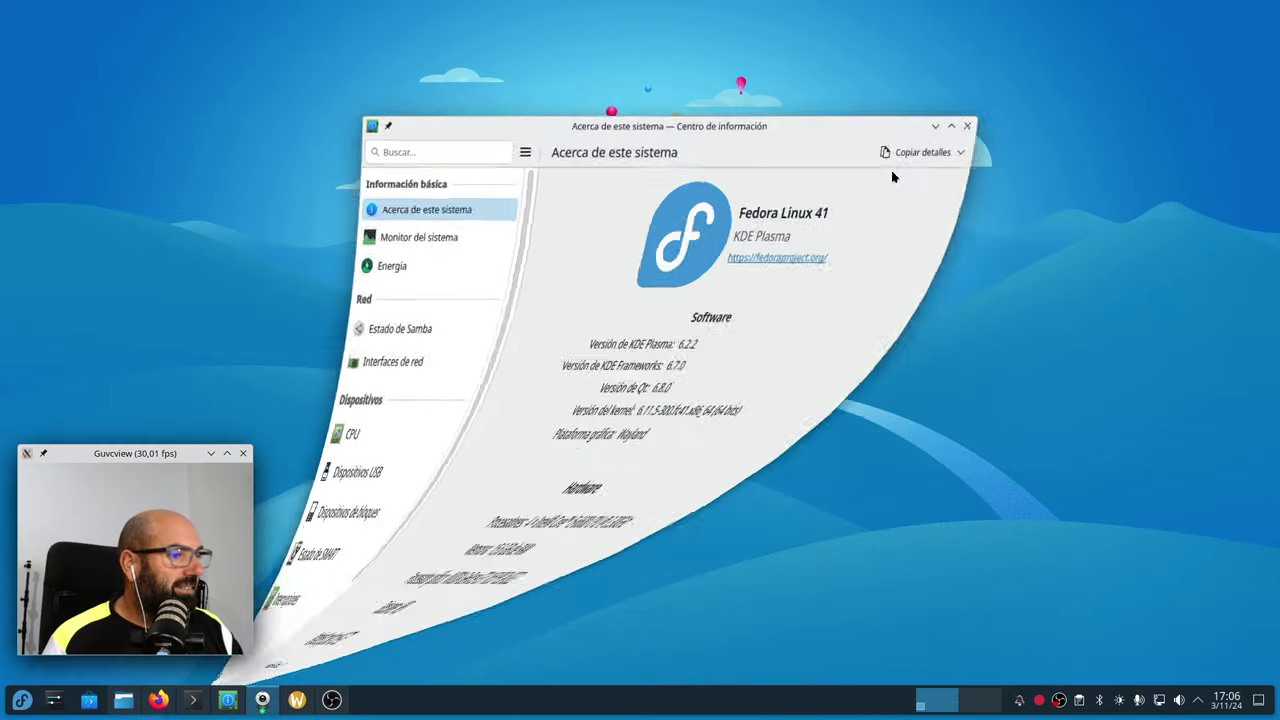
View Captura de pantalla_20241103_134149.png from the Capturas de pantalla folder enlarged to read its graphics processor entry, and close the image viewer
left_click(122, 700)
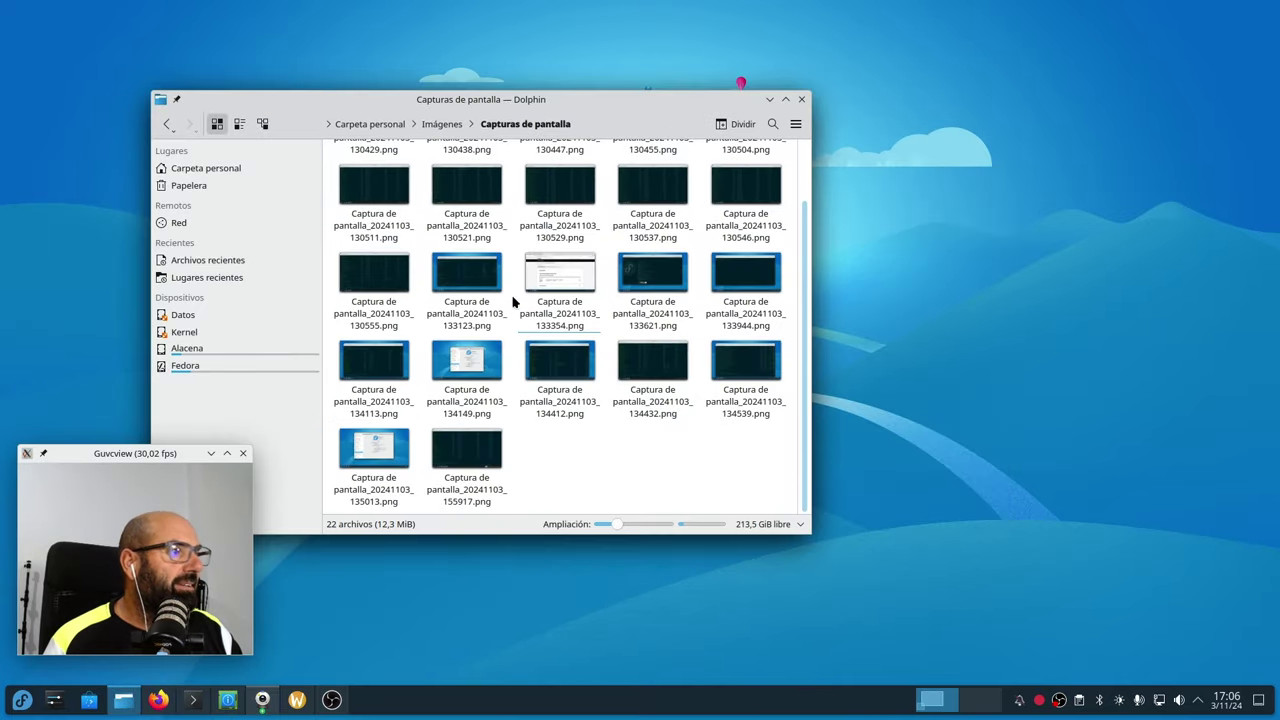
left_click(548, 283)
double_click(468, 388)
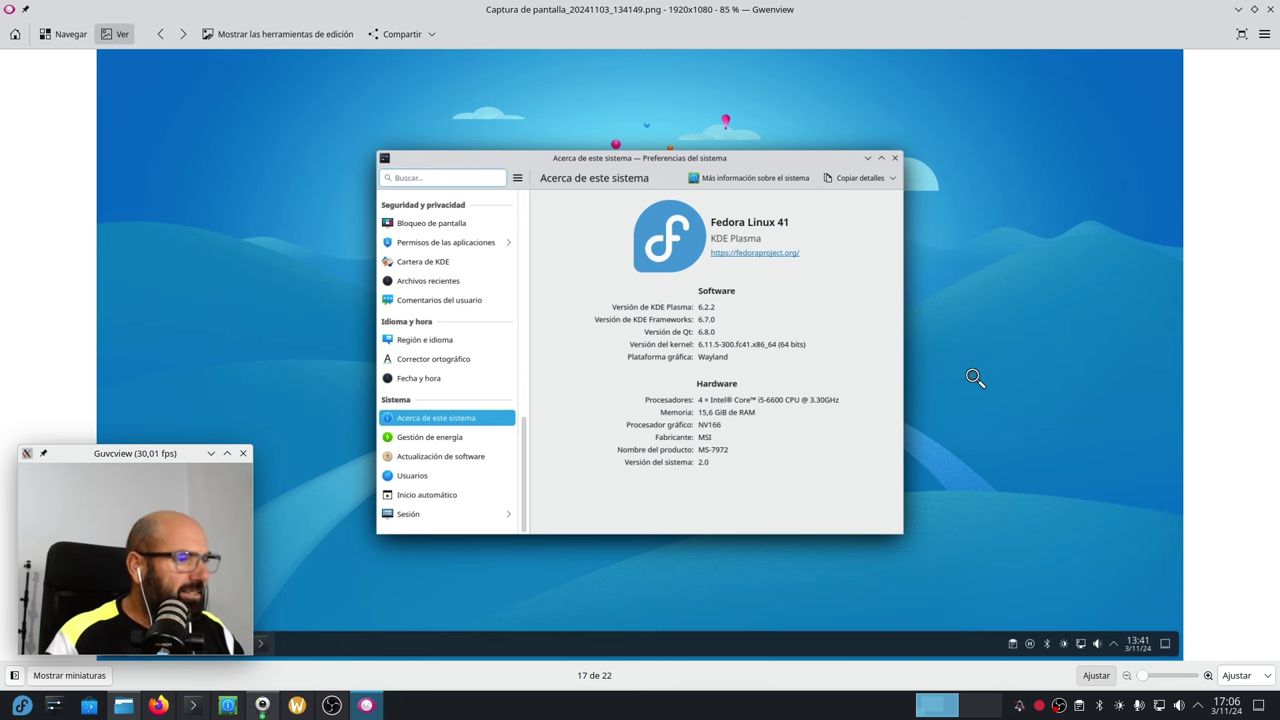
left_click(975, 385, "ctrl")
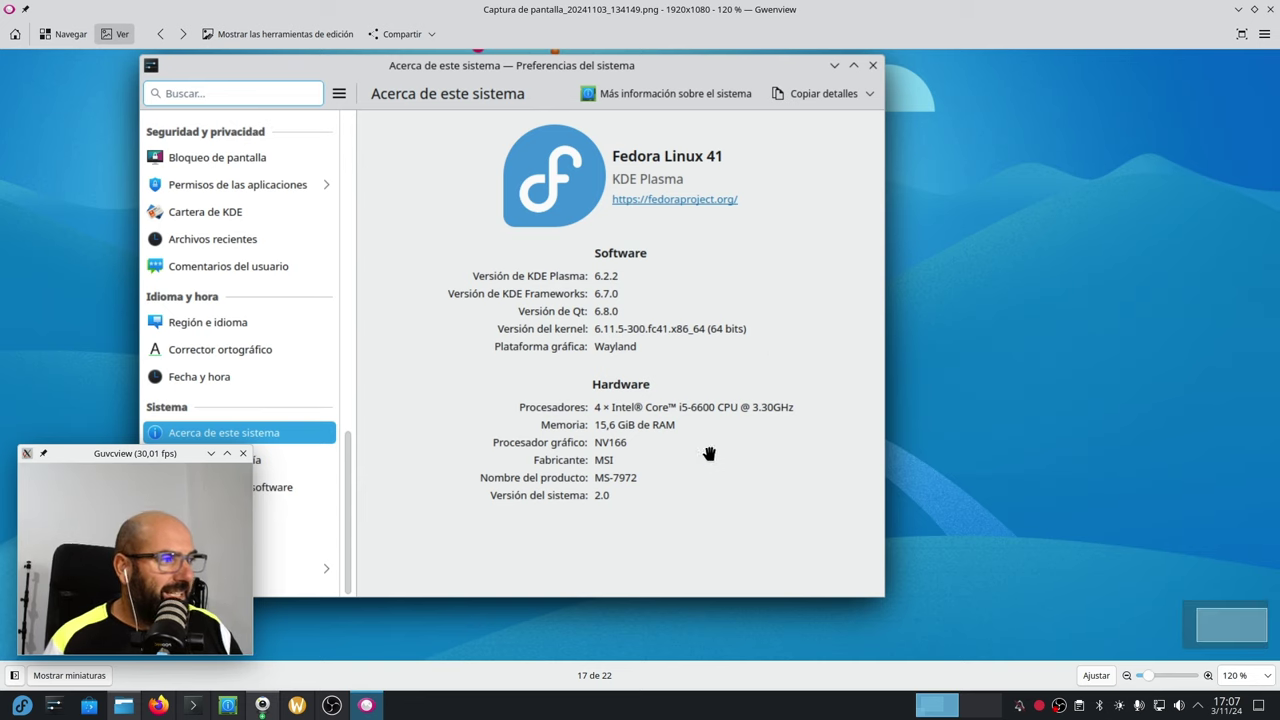
left_click(1269, 10)
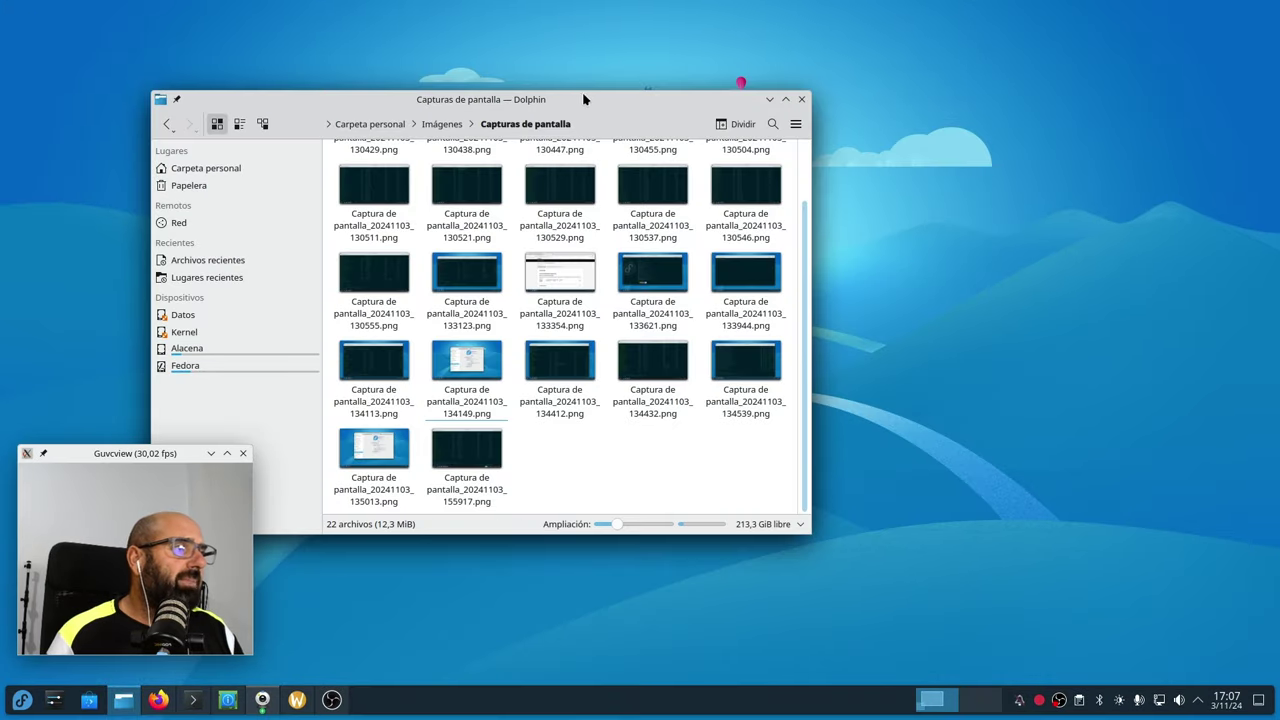
Open Captura de pantalla_20241103_130429.png from the screenshots folder and move the webcam window off the package names
left_click_drag(585, 100, 789, 135)
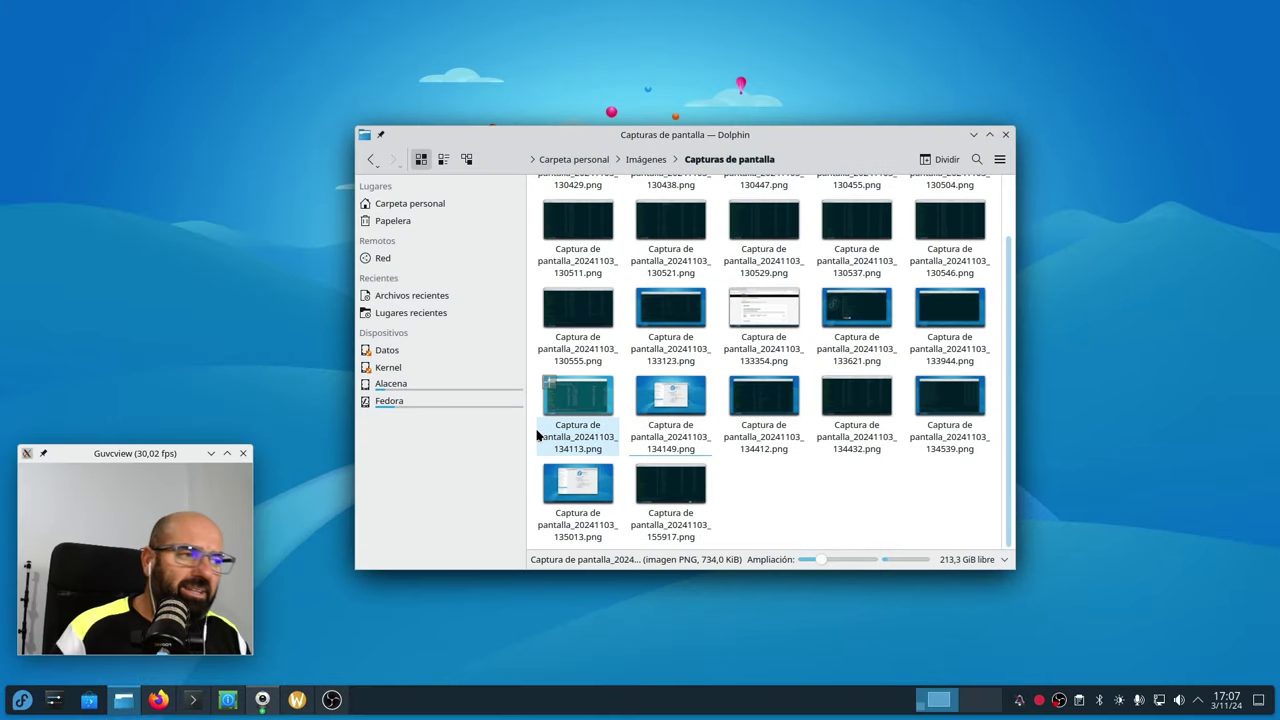
scroll(626, 406, "up", 1)
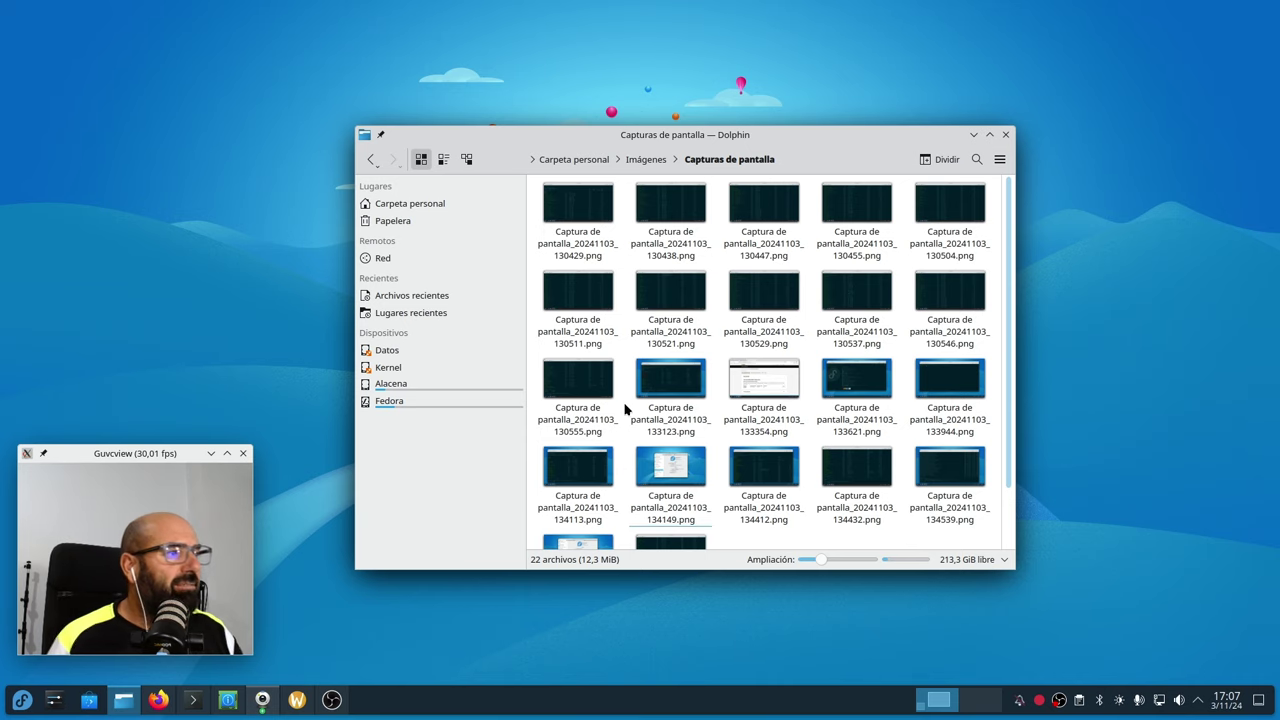
double_click(593, 222)
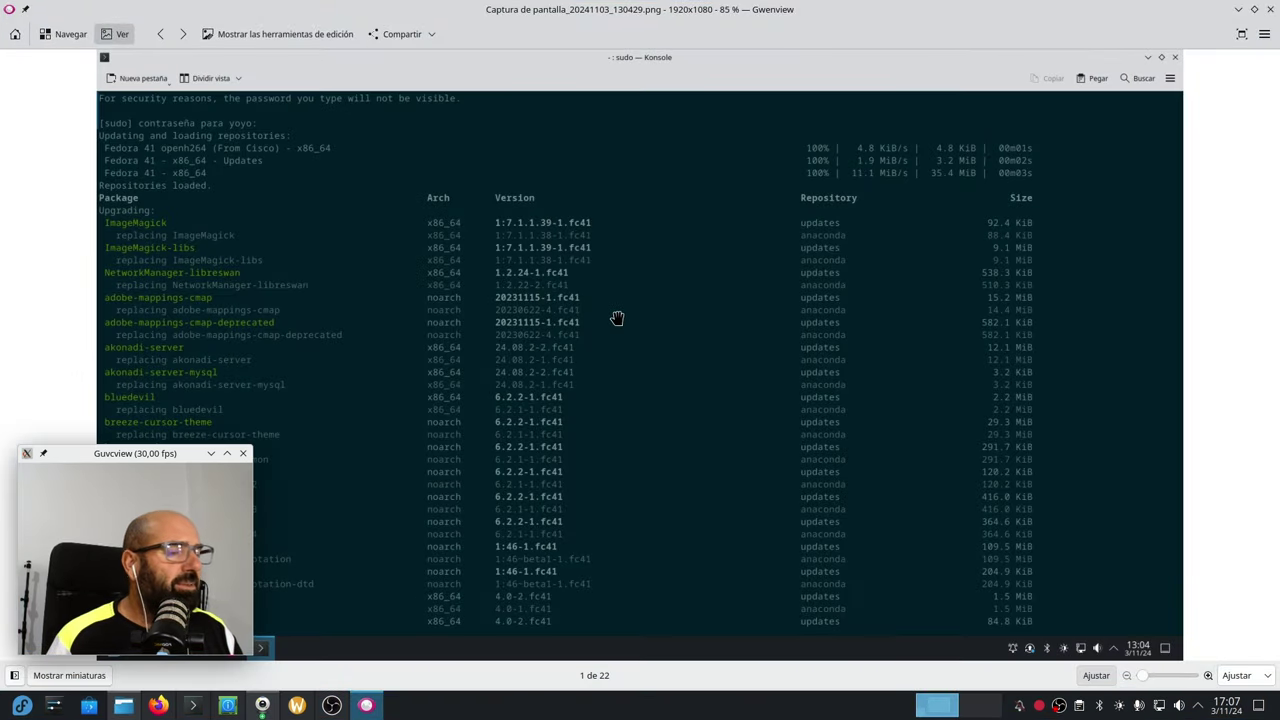
left_click_drag(120, 455, 752, 372)
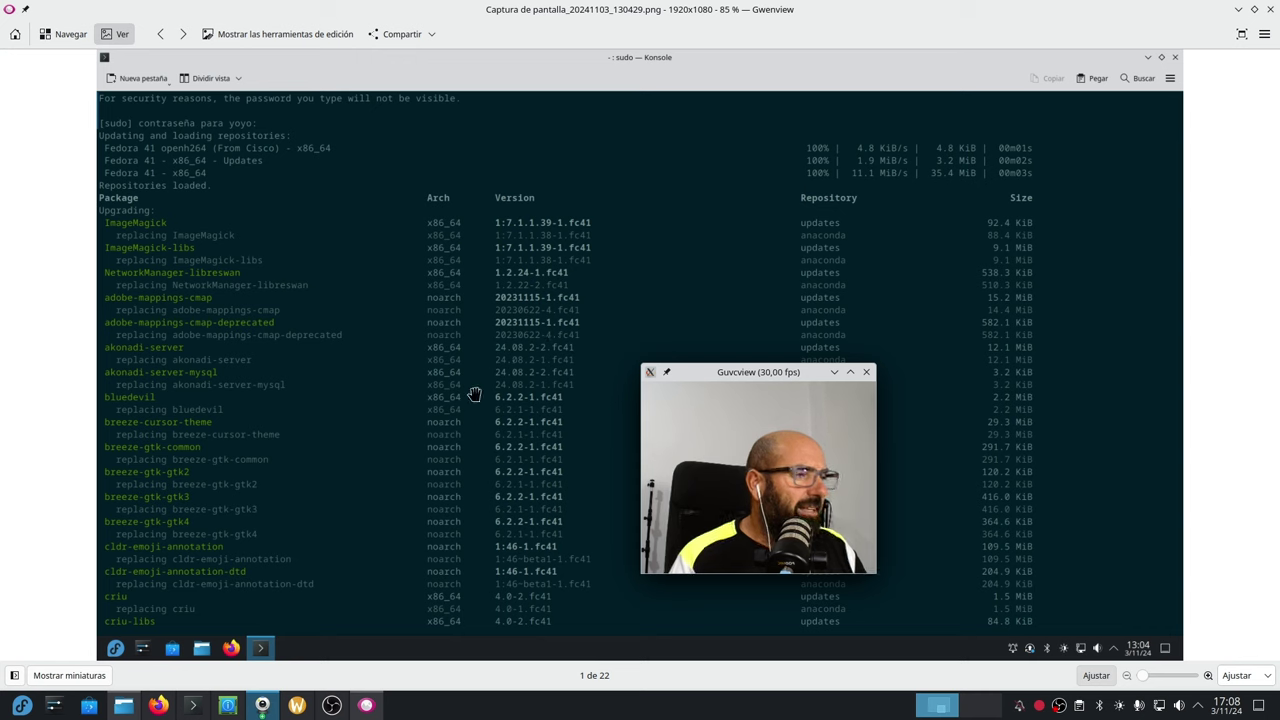
Page through the system update screenshots up to the transaction summary, examining the upgraded packages, and close the image viewer
left_click(183, 38)
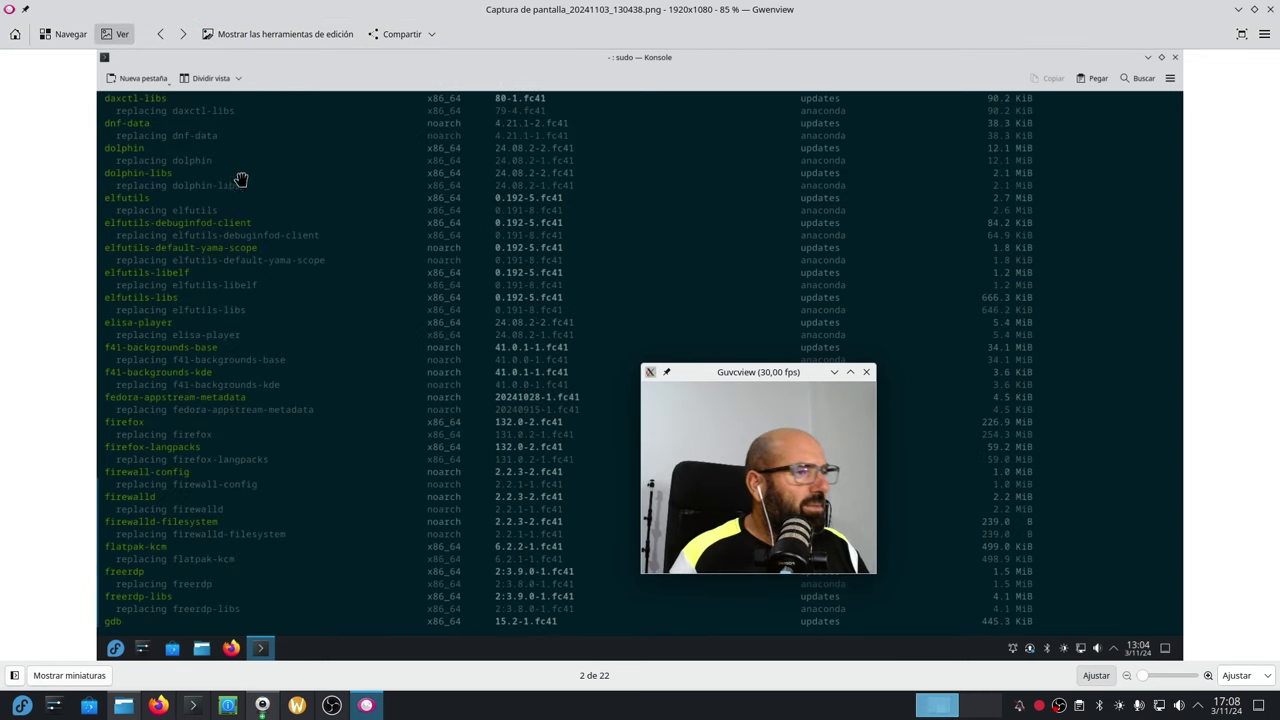
left_click(184, 37)
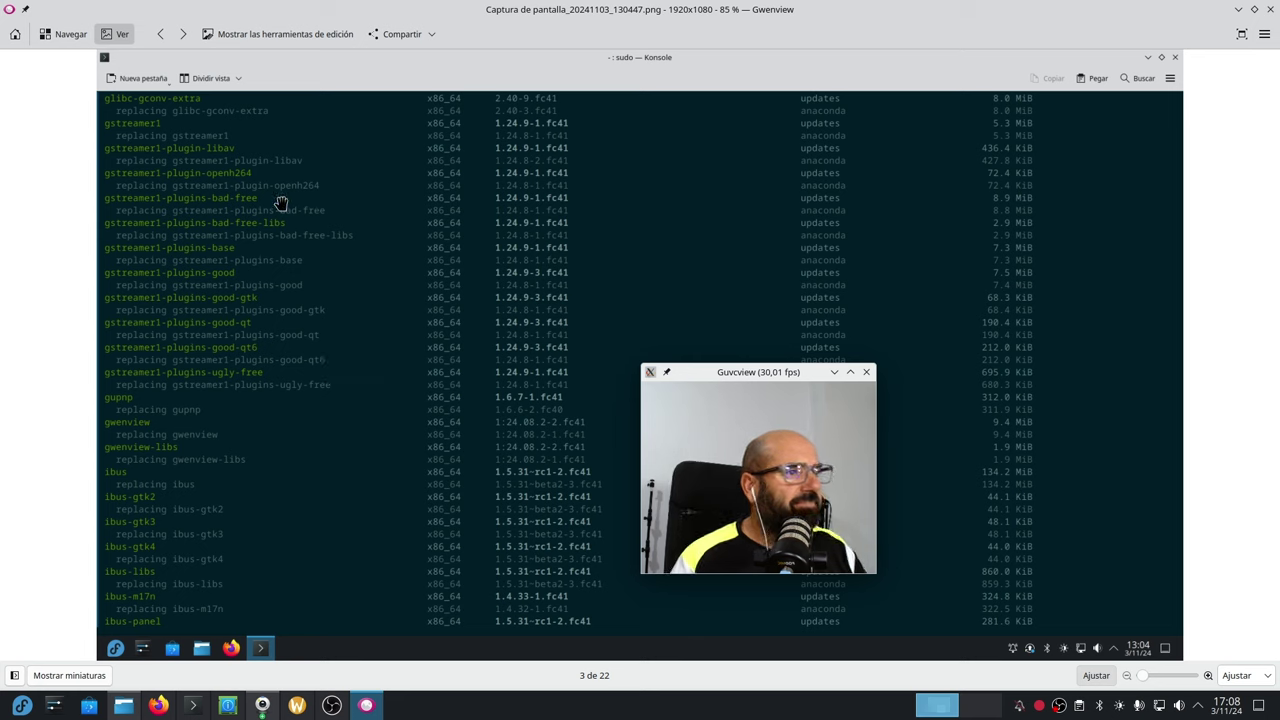
left_click(182, 36)
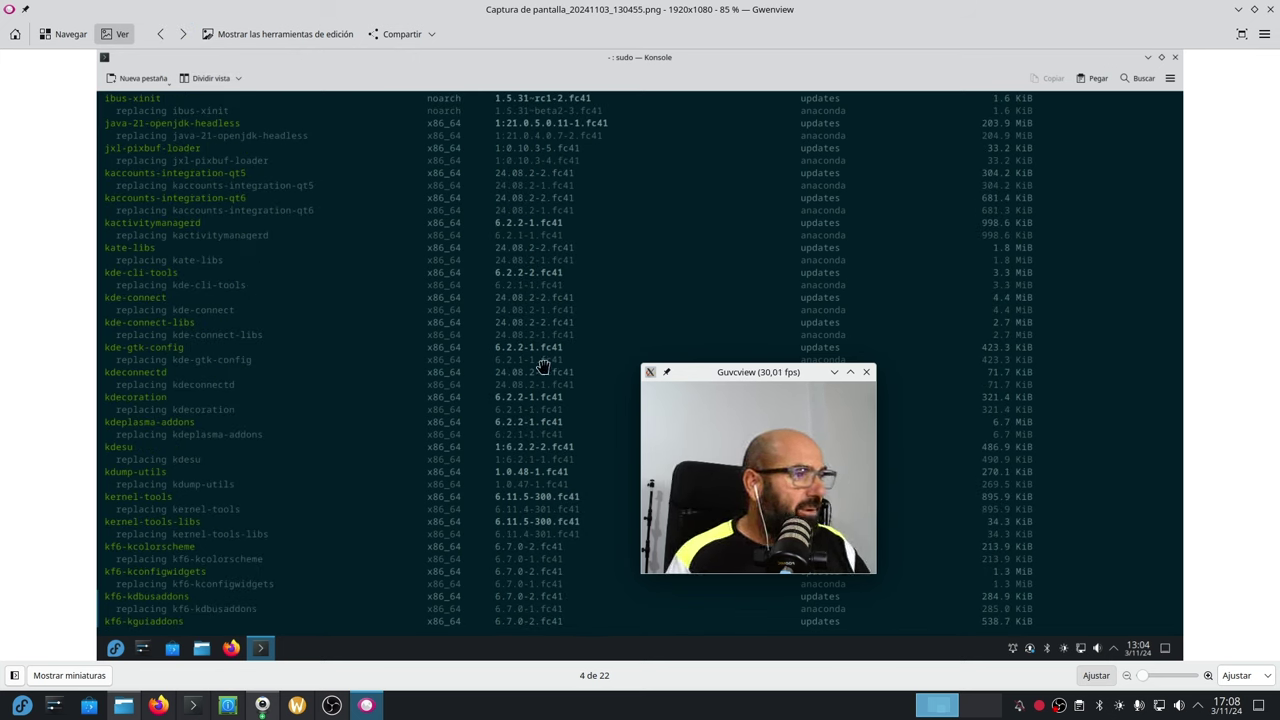
left_click(183, 35)
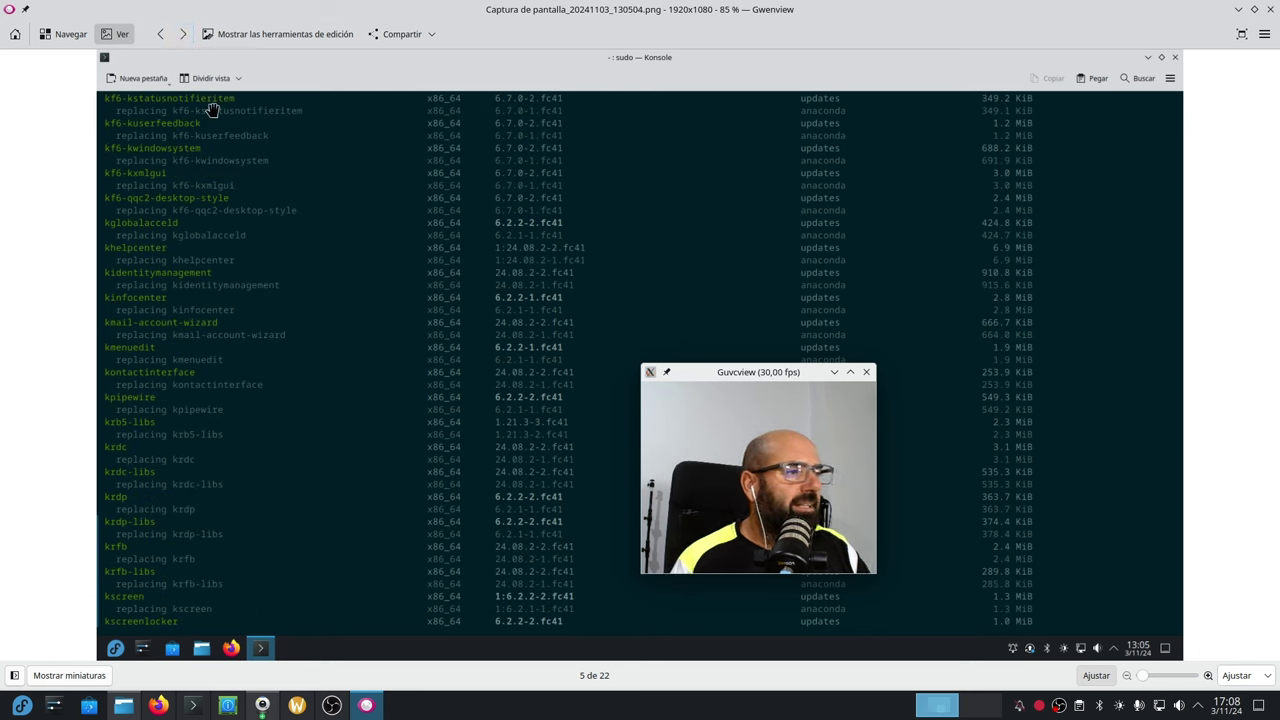
left_click(184, 35)
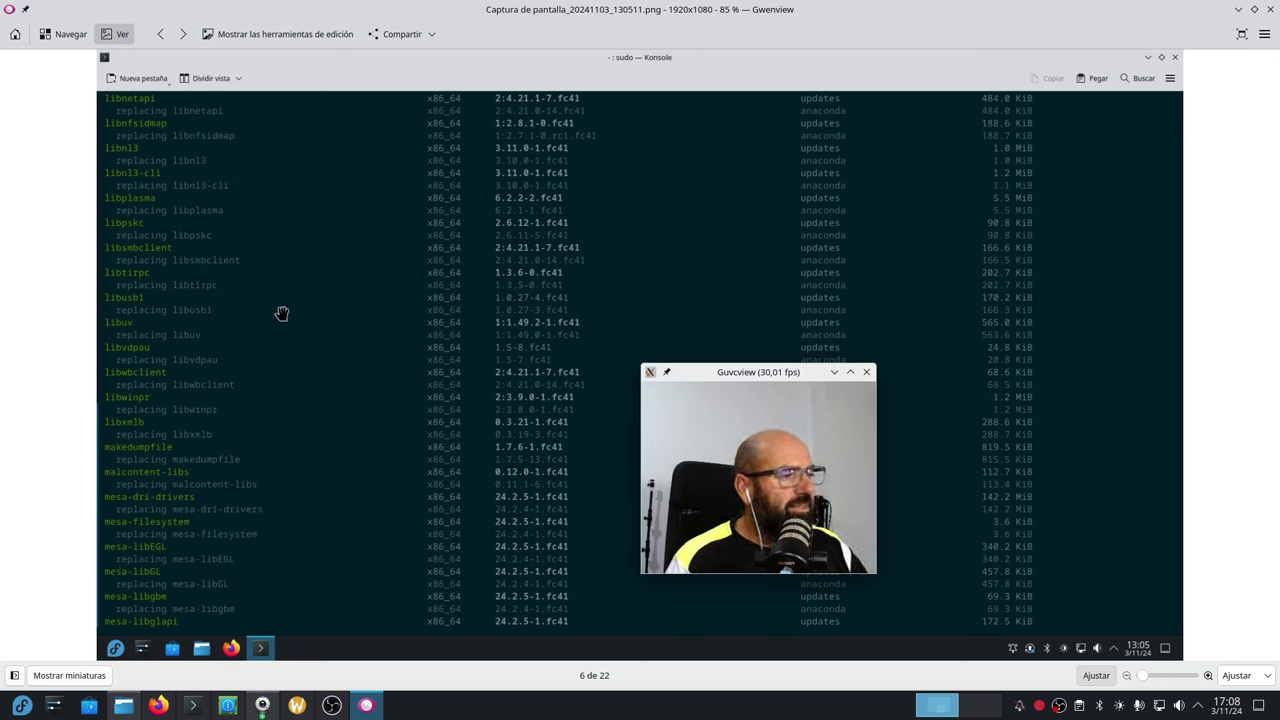
left_click(183, 34)
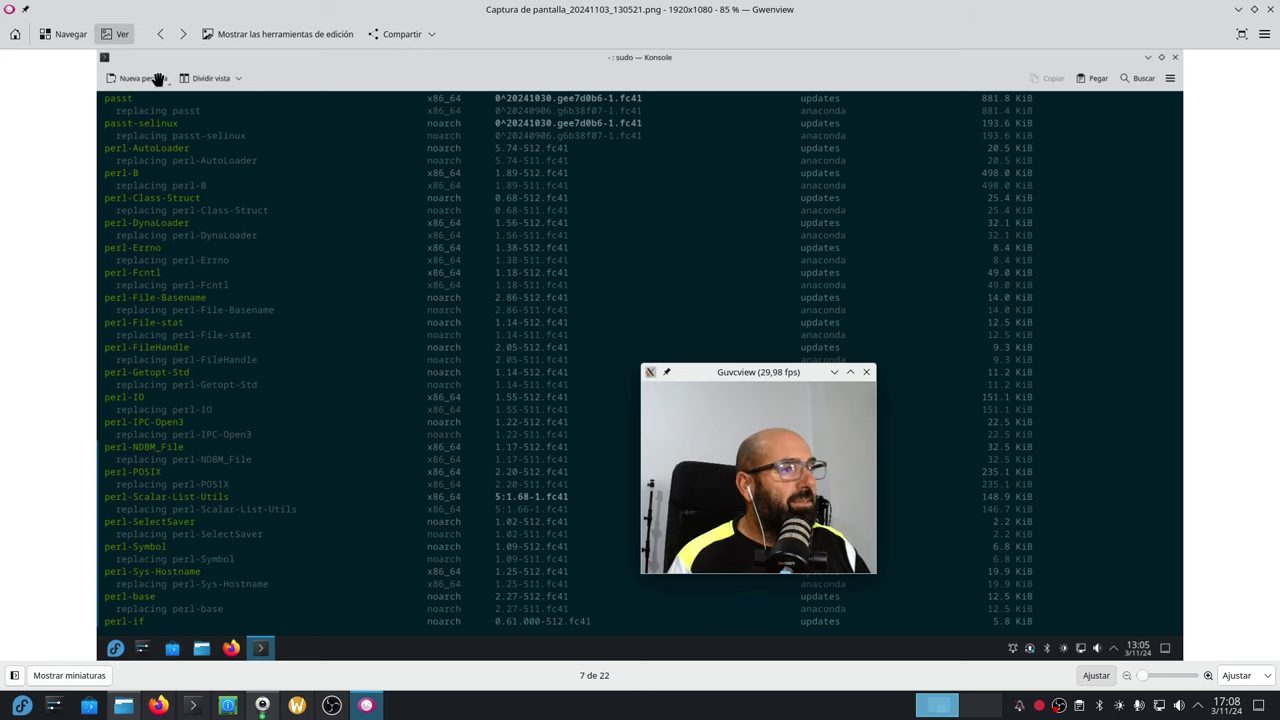
left_click(181, 36)
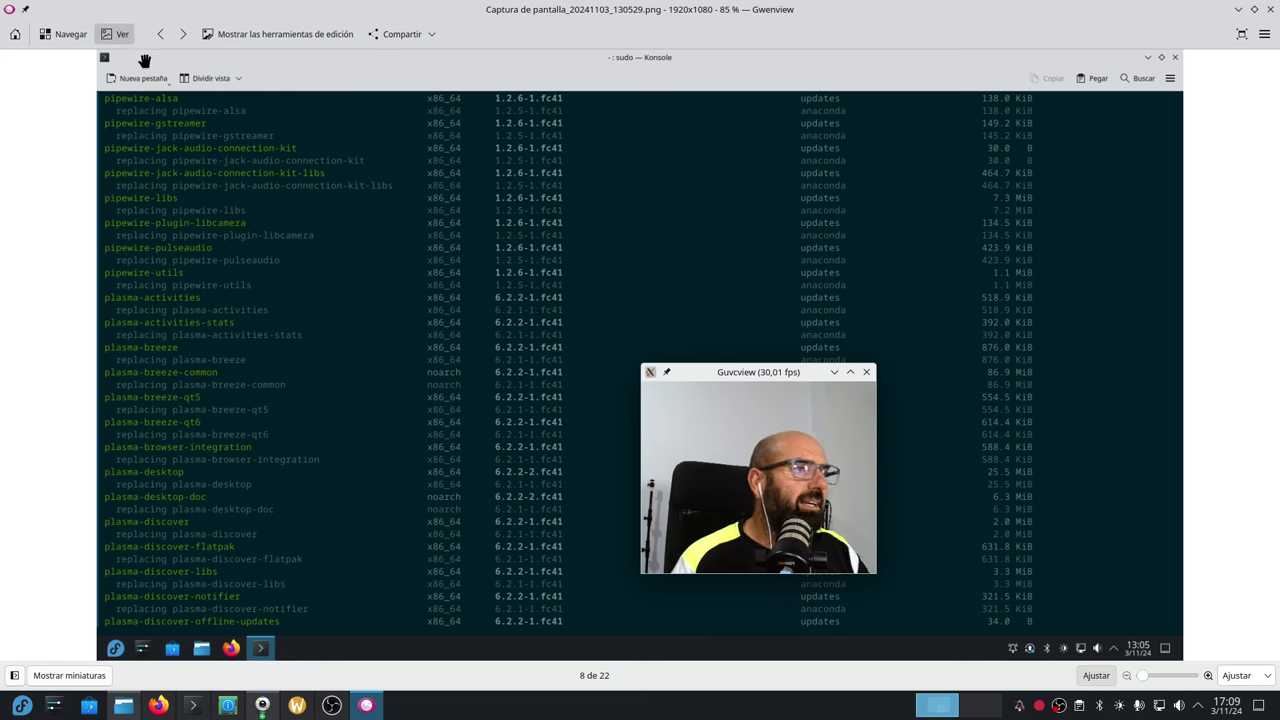
left_click(182, 36)
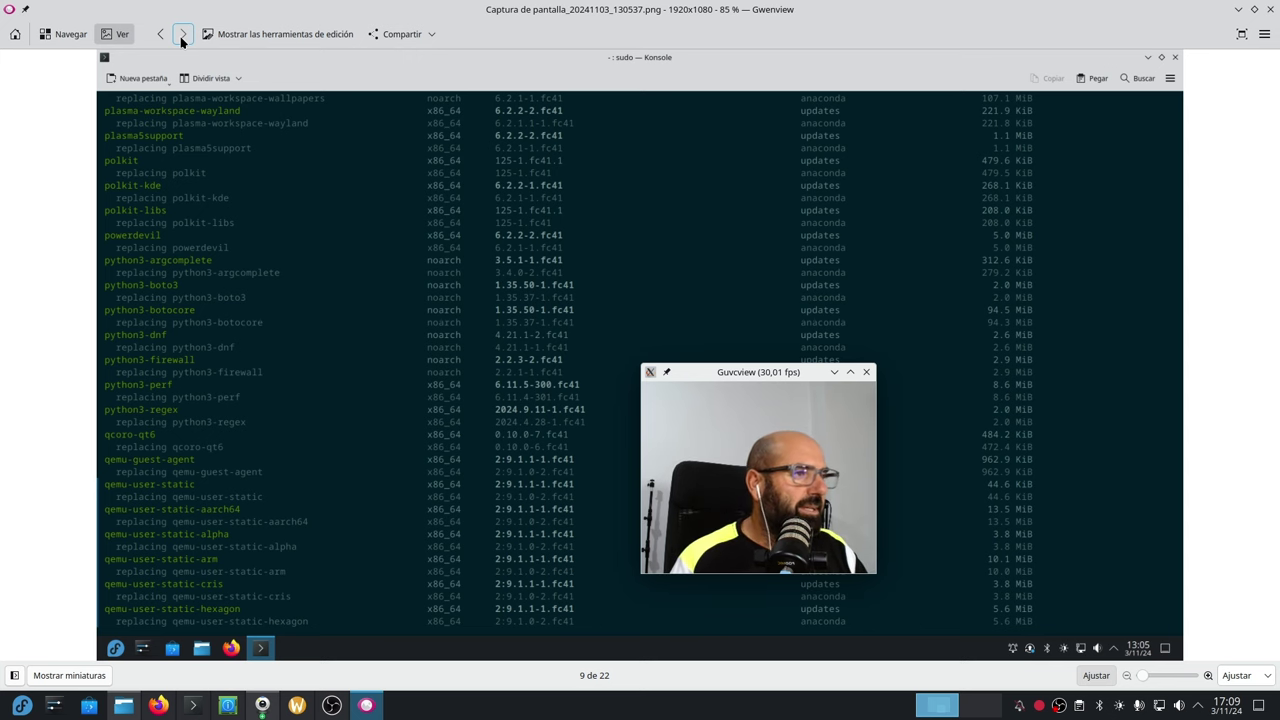
left_click(182, 36)
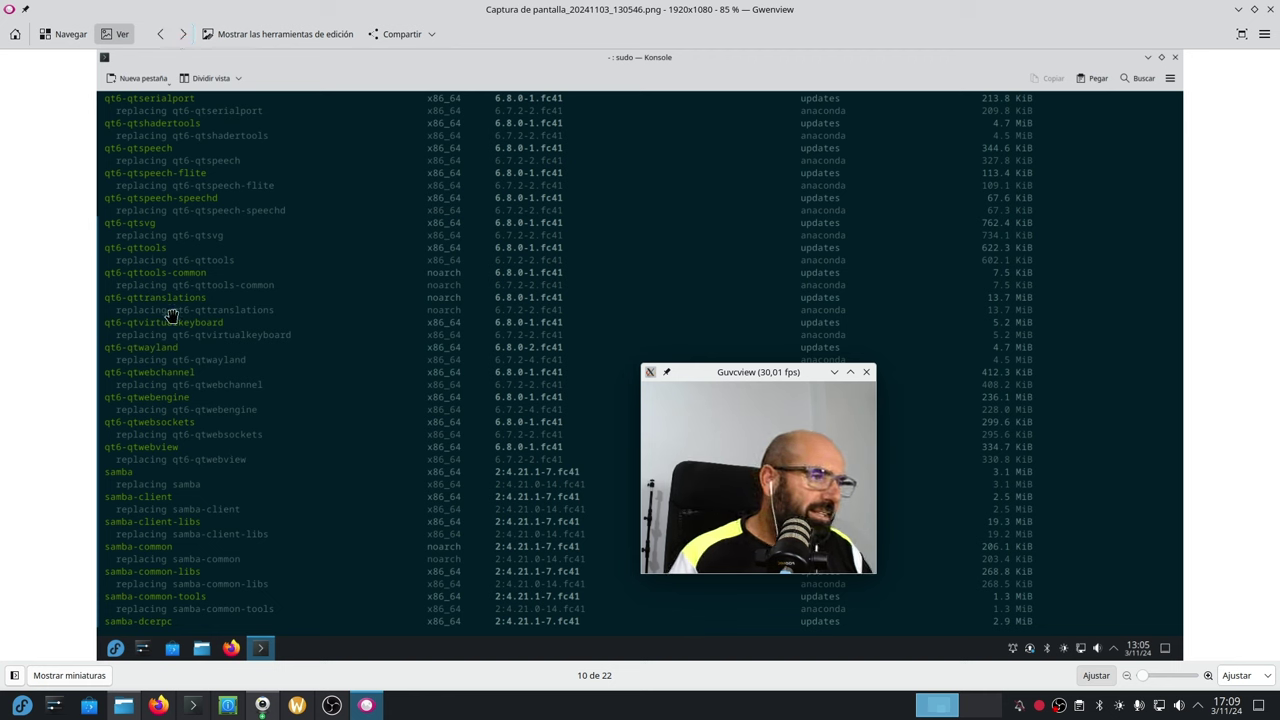
left_click(186, 40)
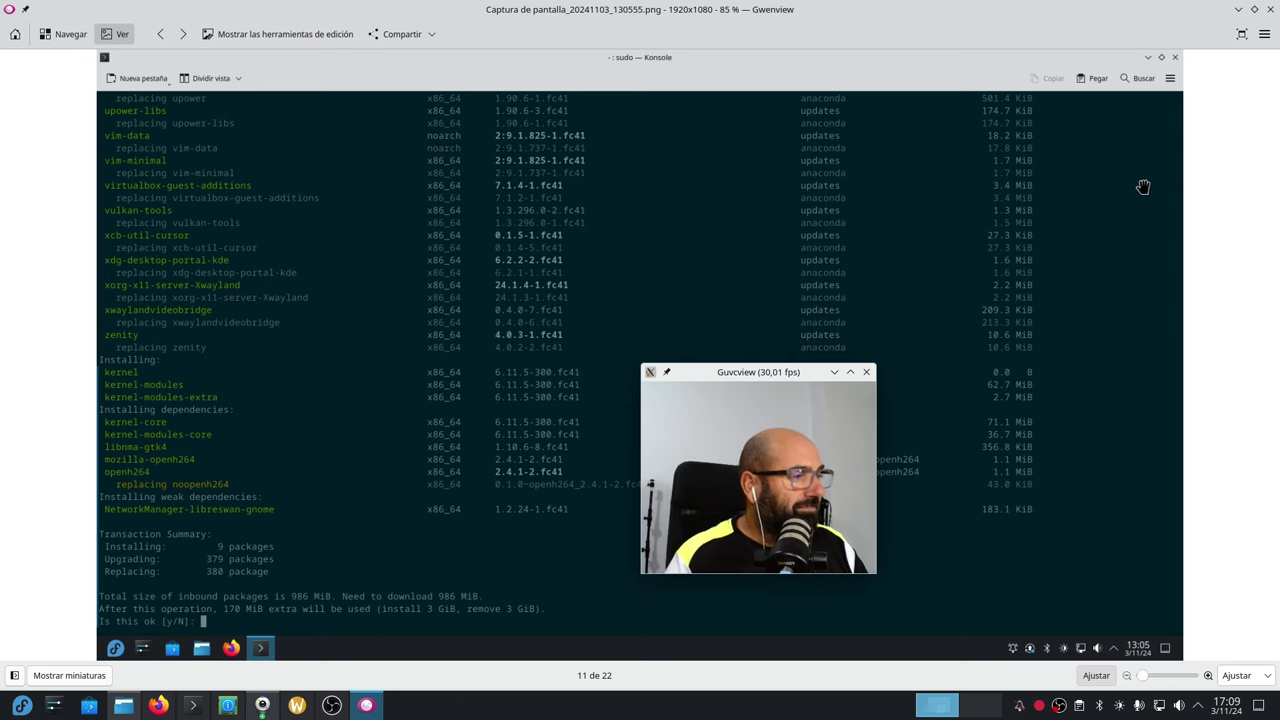
left_click(1270, 9)
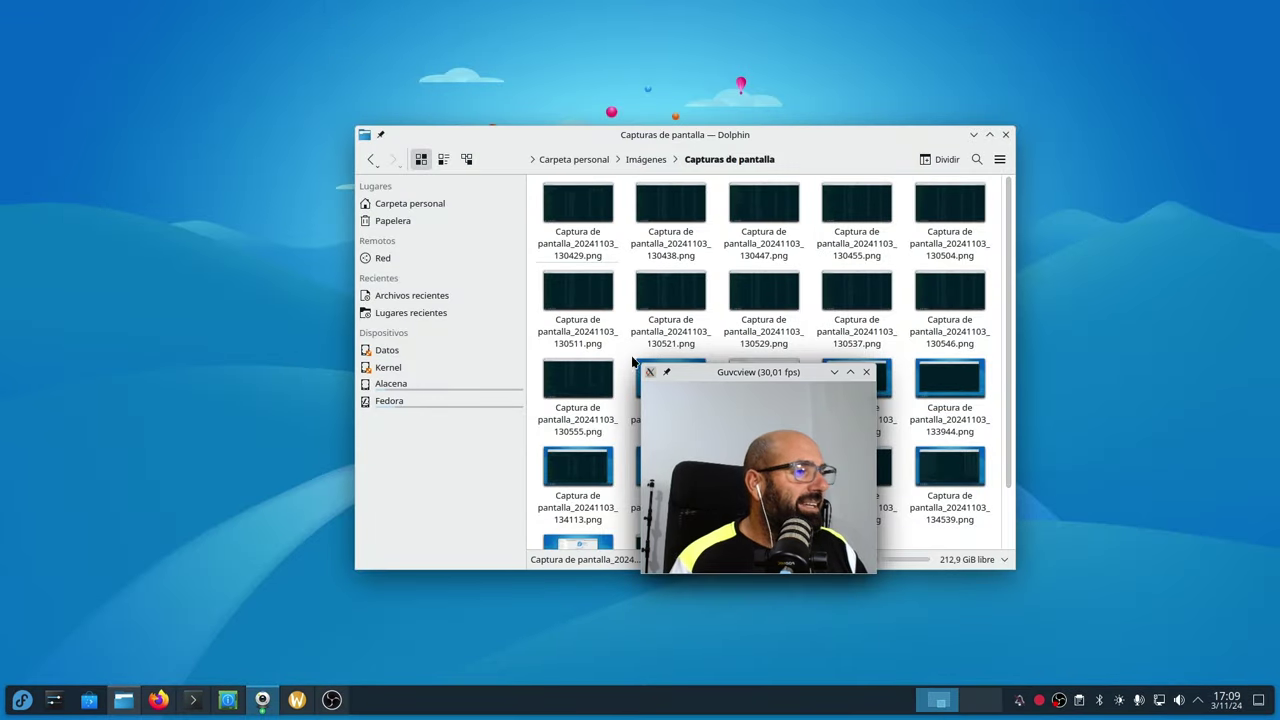
Move the webcam window off the screenshots folder, switch to Firefox and show the RPM Fusion page
left_click_drag(729, 369, 114, 444)
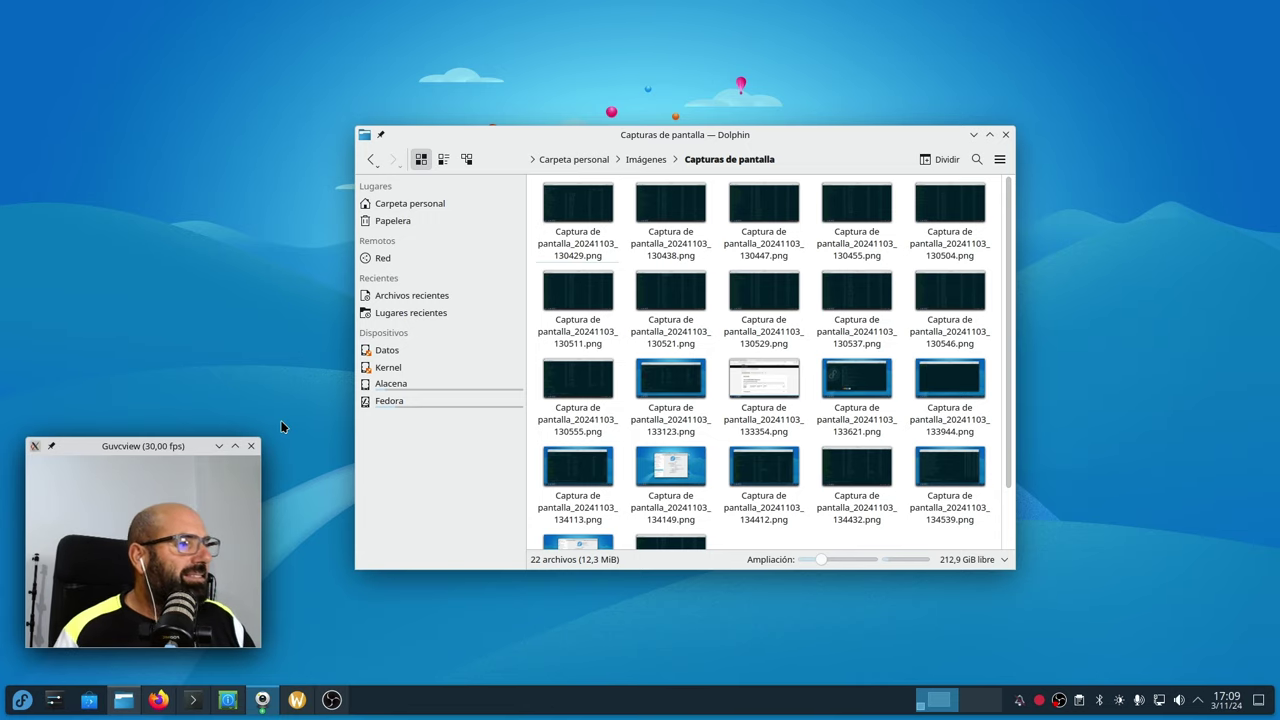
left_click(158, 700)
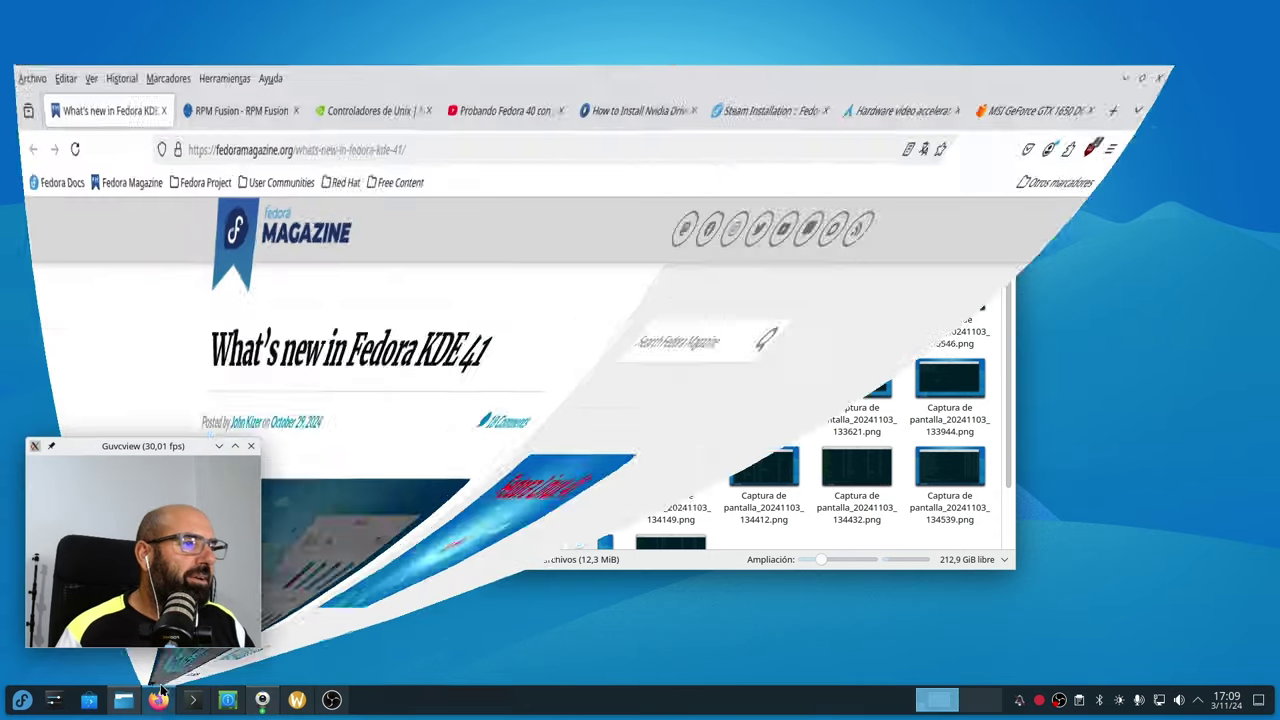
left_click_drag(140, 447, 143, 424)
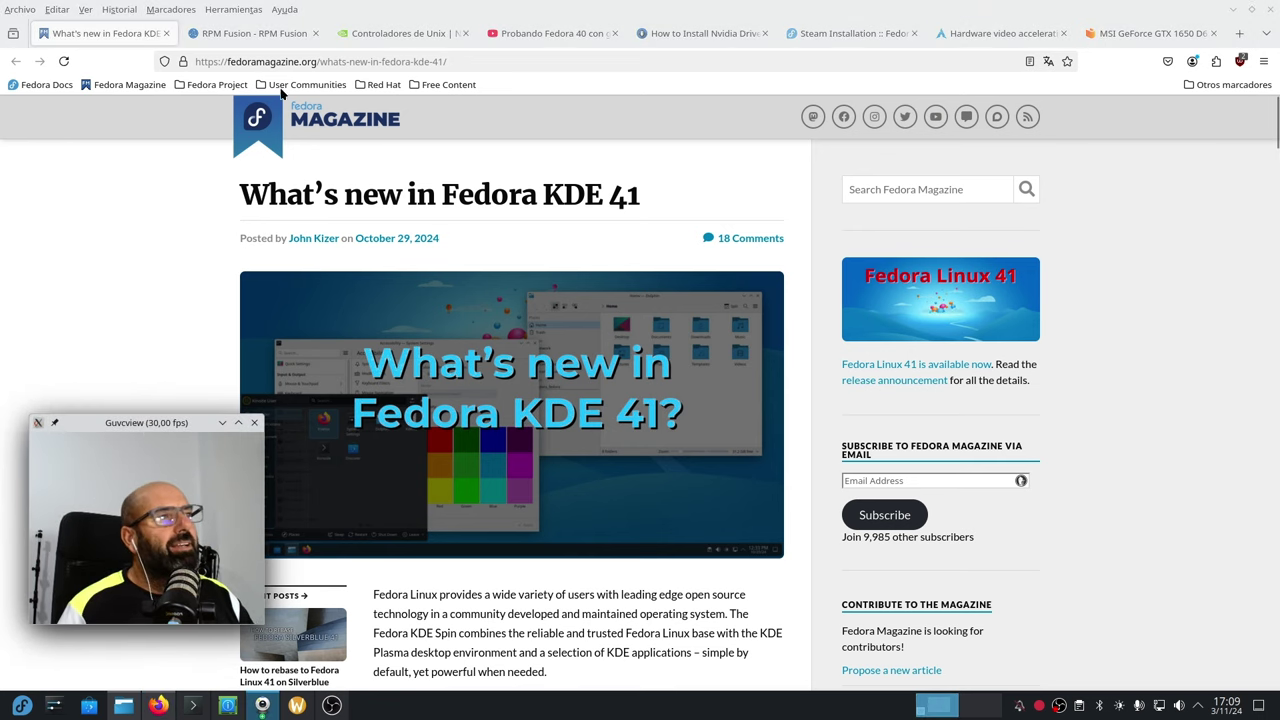
left_click(230, 33)
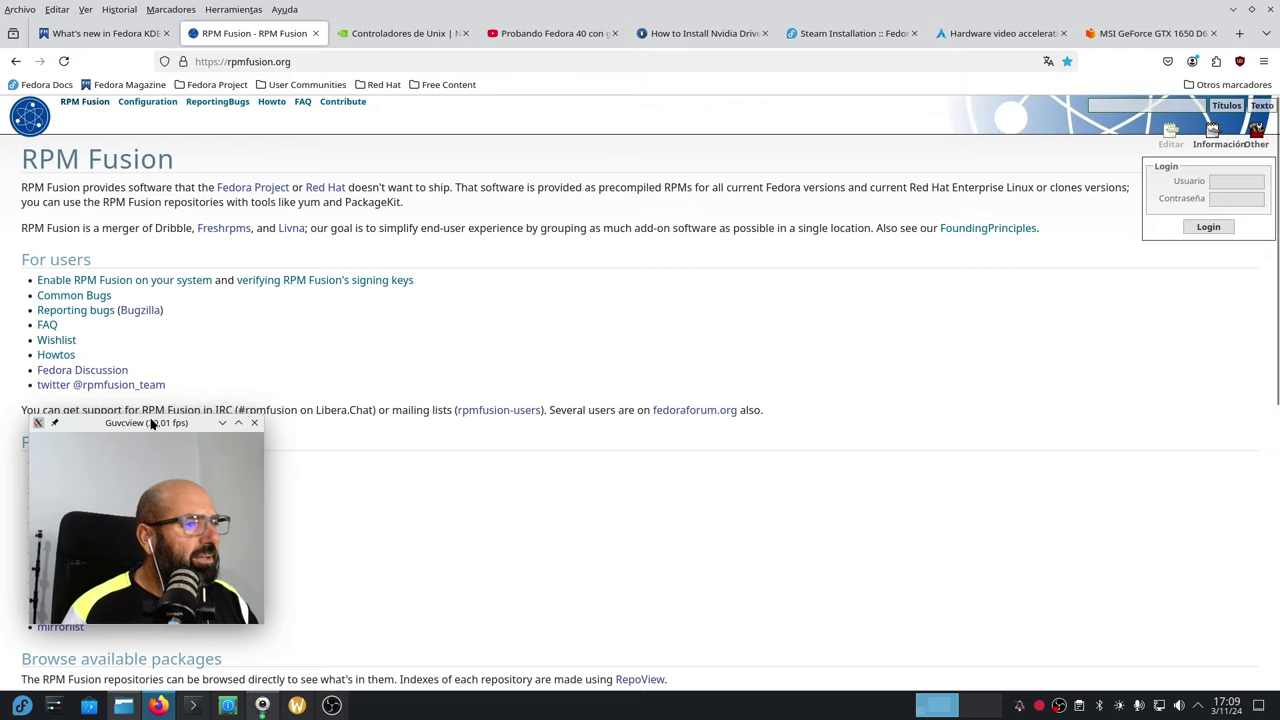
Restore the browser from full size and arrange it beside the webcam window so the RPM Fusion links are uncovered
left_click_drag(150, 422, 328, 407)
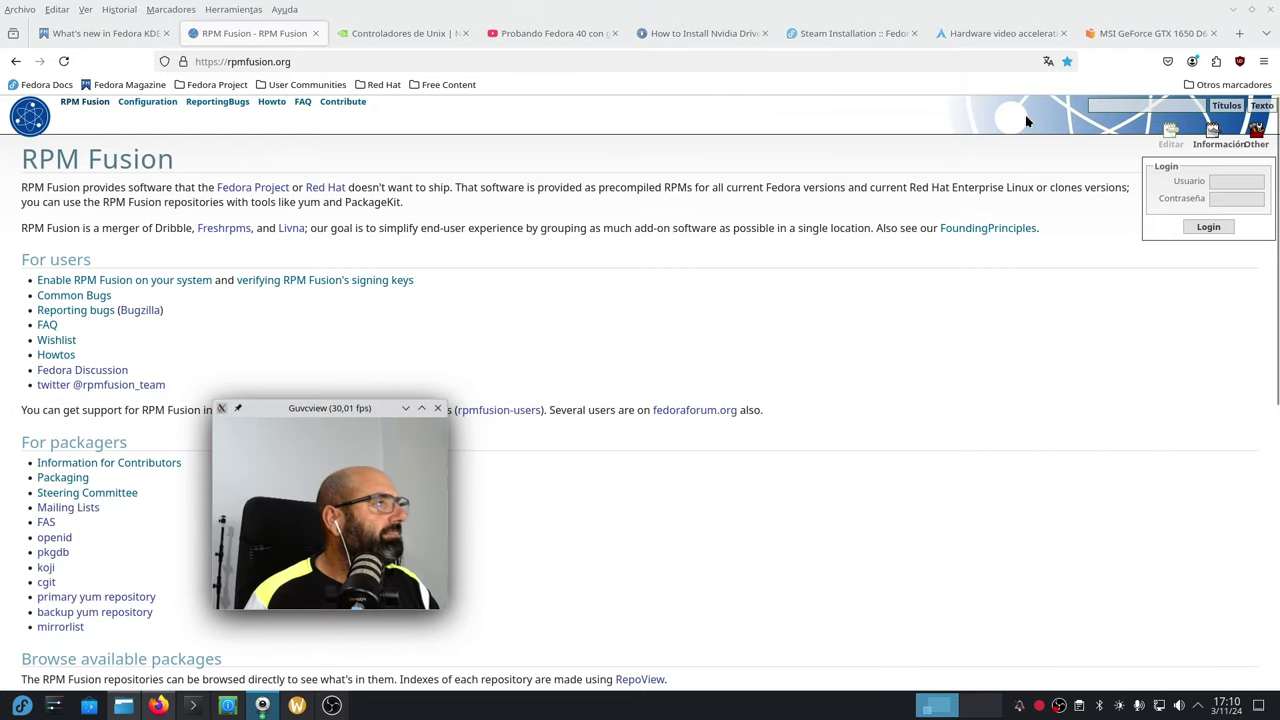
left_click(1251, 9)
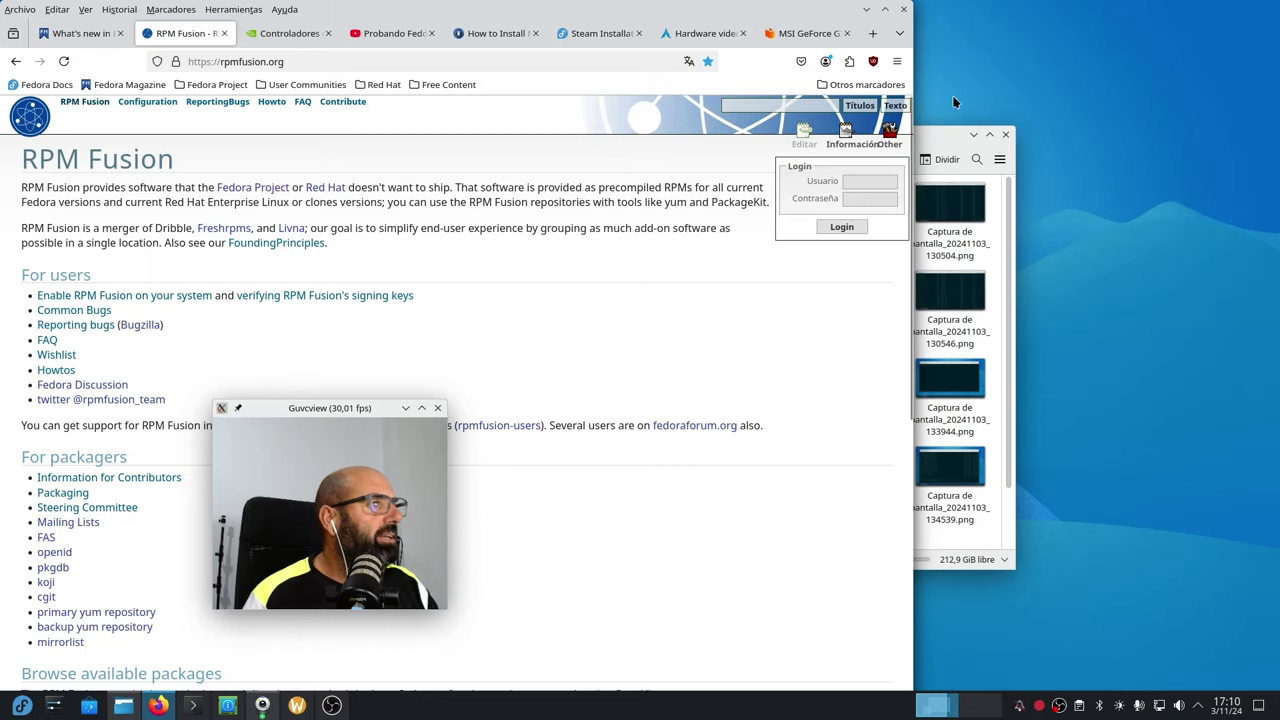
left_click_drag(860, 24, 1020, 70)
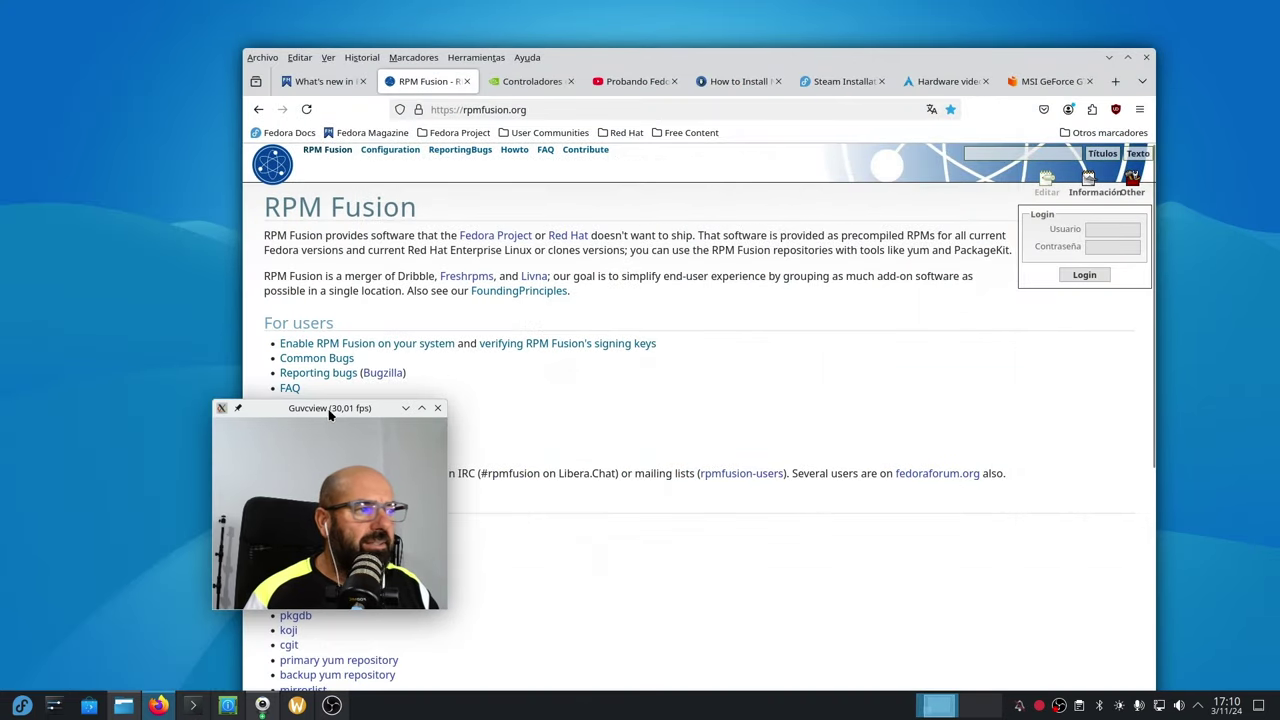
left_click_drag(332, 413, 118, 466)
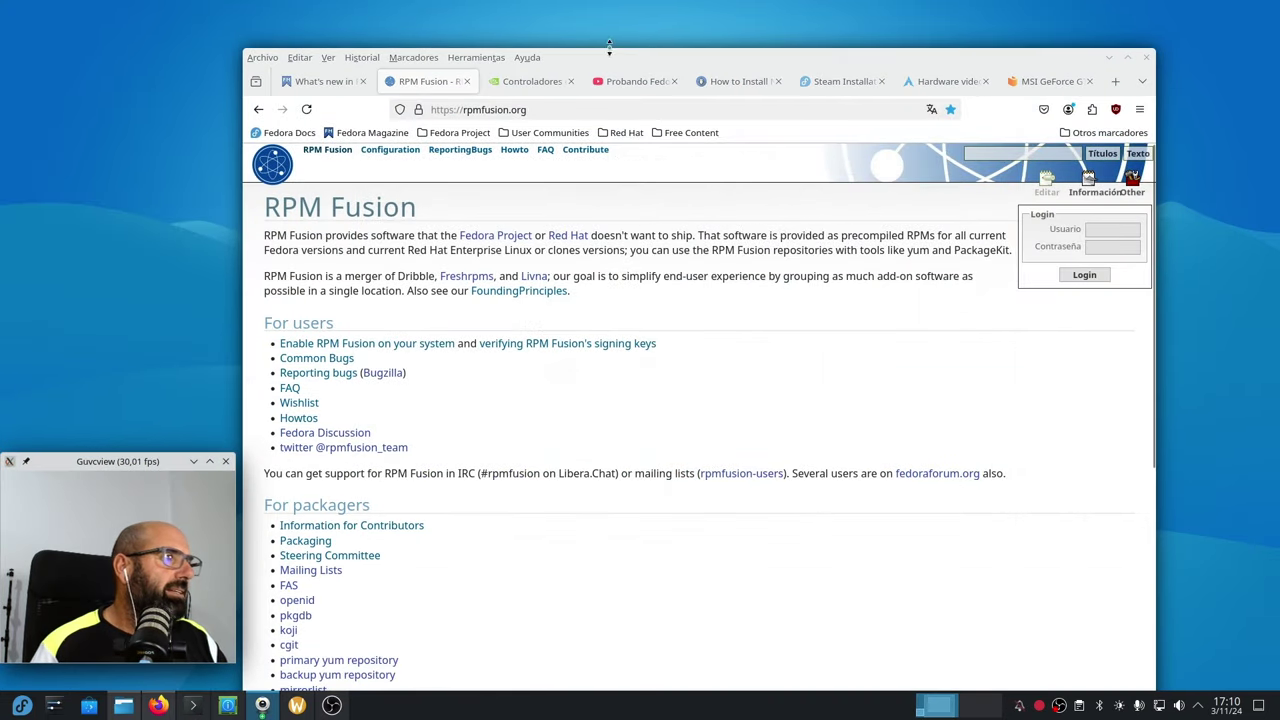
Open RPM Fusion's Configuration page, enlarge the browser to full size and move the webcam window away from the start of the text
left_click_drag(660, 60, 603, 22)
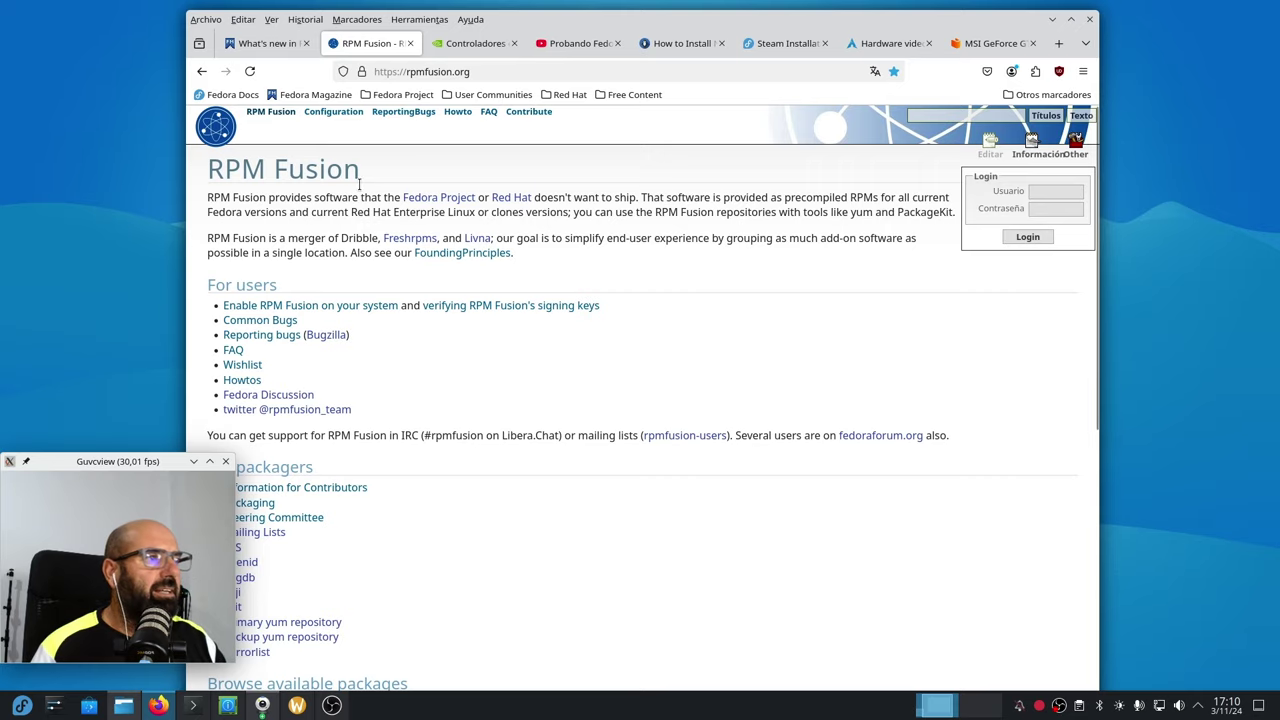
left_click(333, 111)
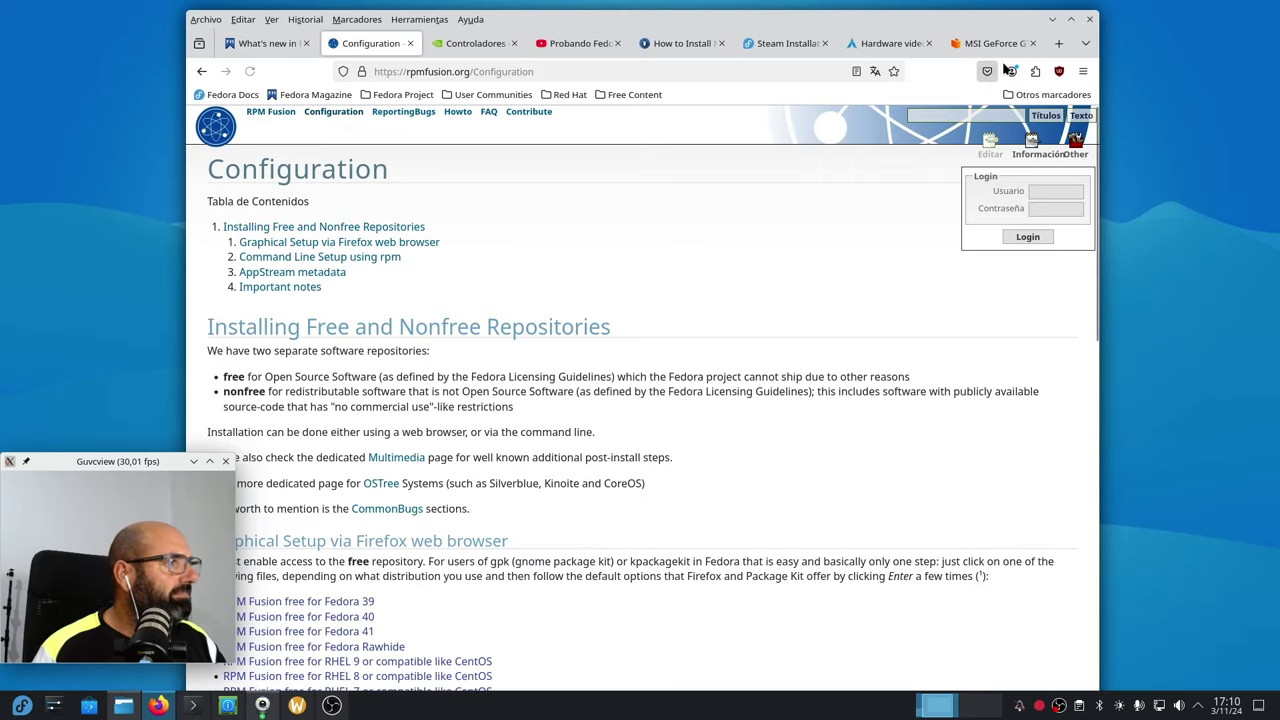
key("super+Page_Up")
left_click_drag(129, 459, 959, 441)
Highlight the Fedora with dnf install command for the free and nonfree repositories and read on to the end of the page
scroll(269, 318, "down", 10)
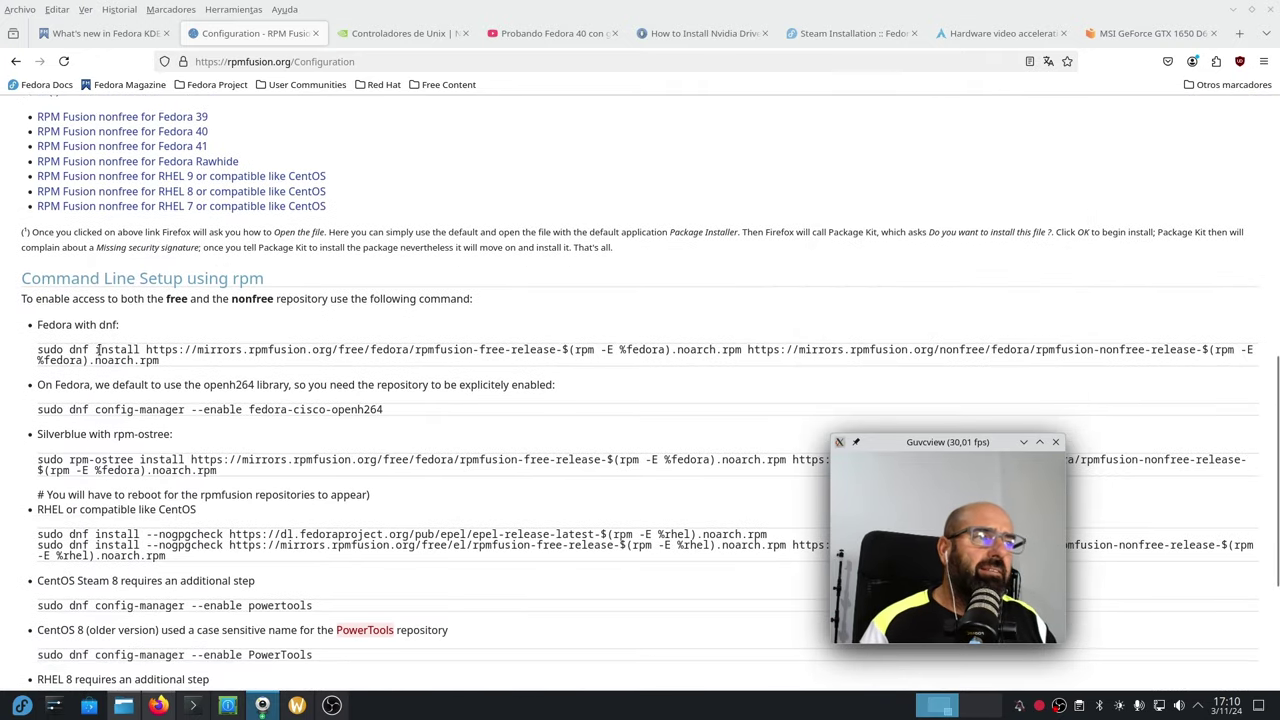
left_click_drag(181, 365, 36, 343)
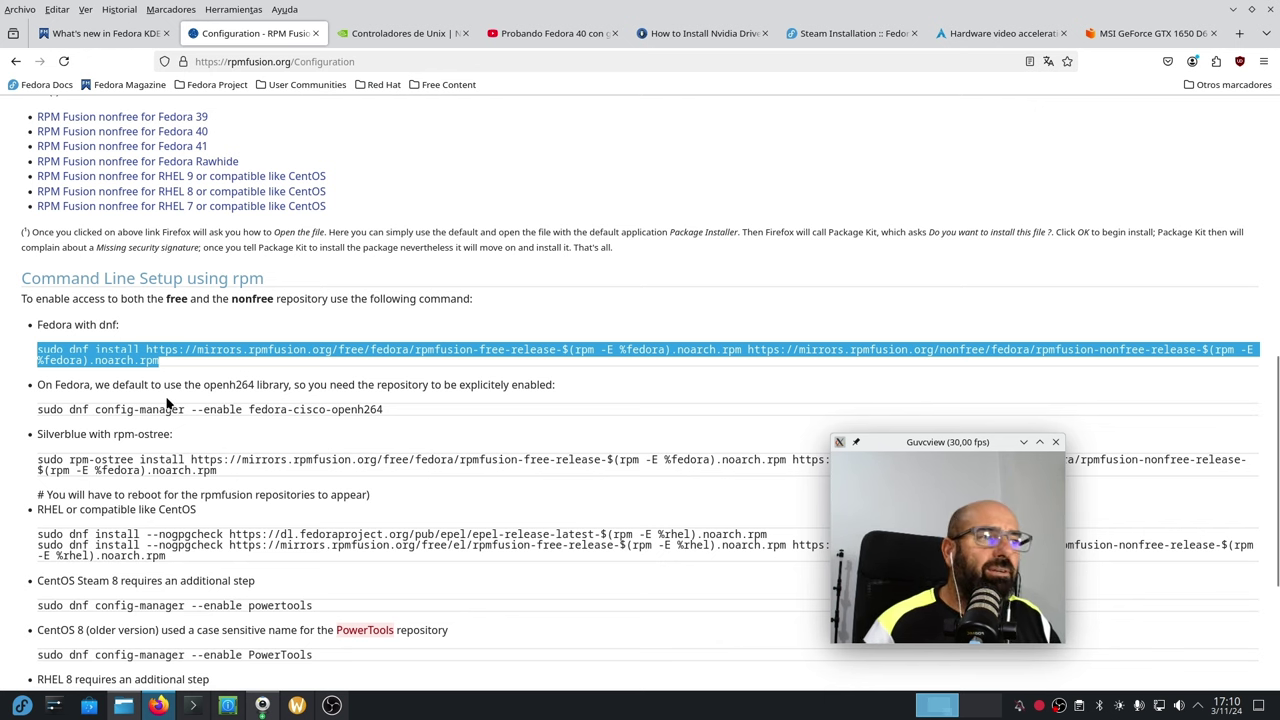
scroll(167, 362, "down", 3)
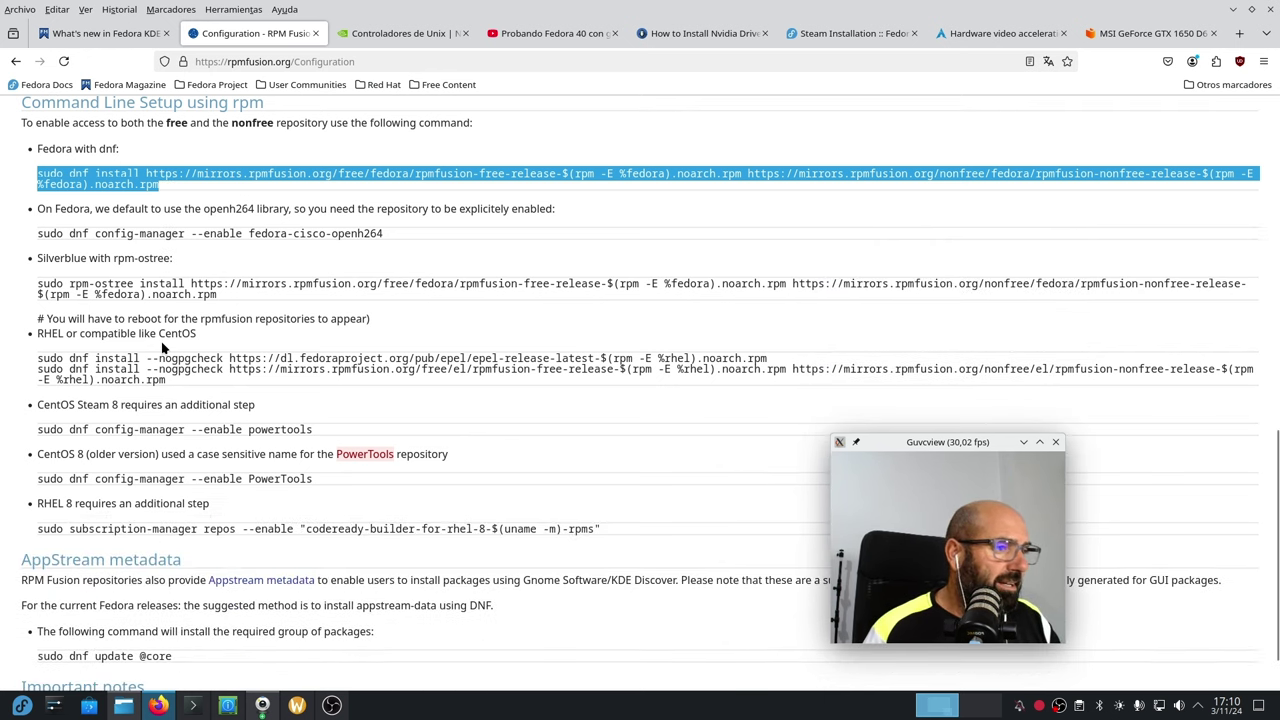
scroll(165, 347, "down", 2)
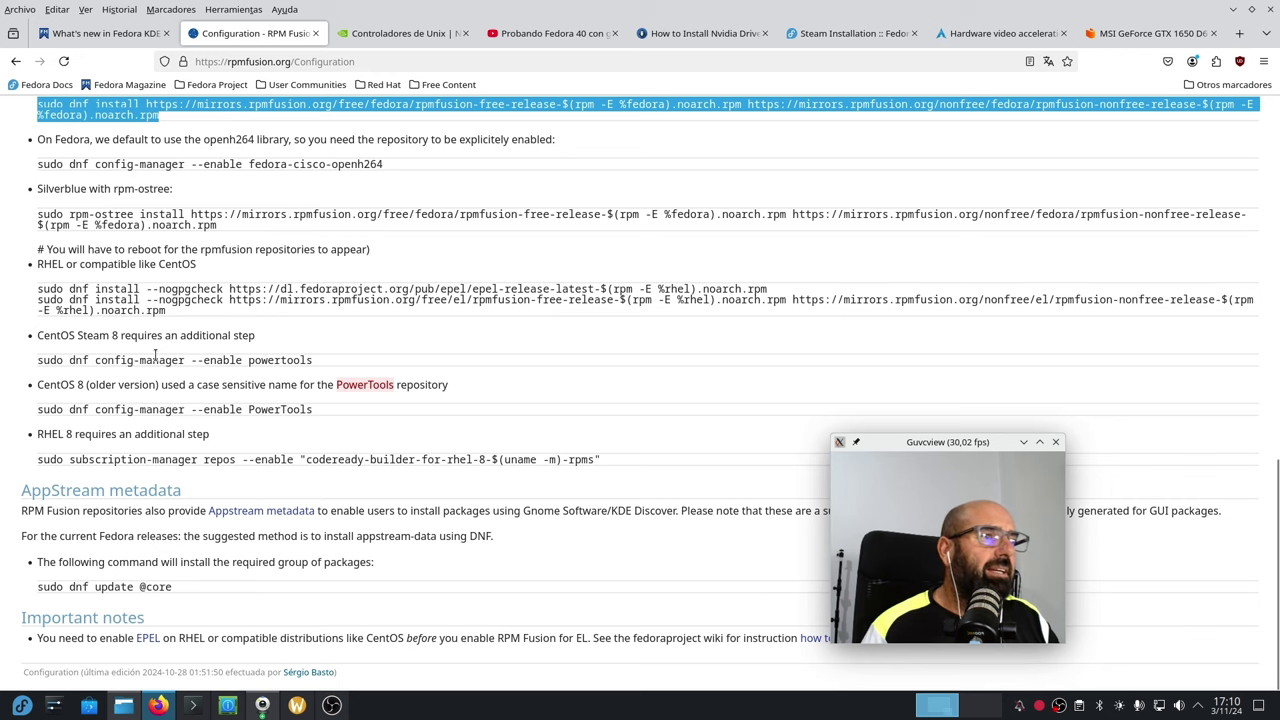
scroll(155, 354, "up", 3)
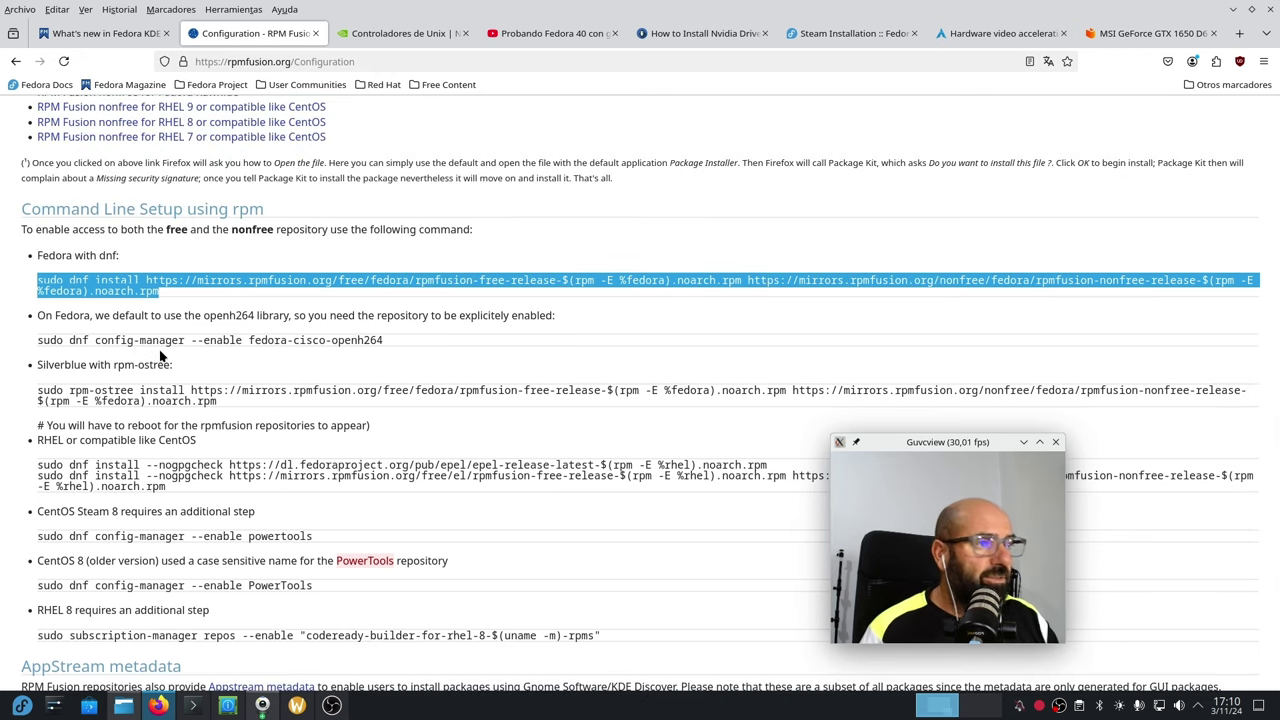
scroll(160, 355, "up", 5)
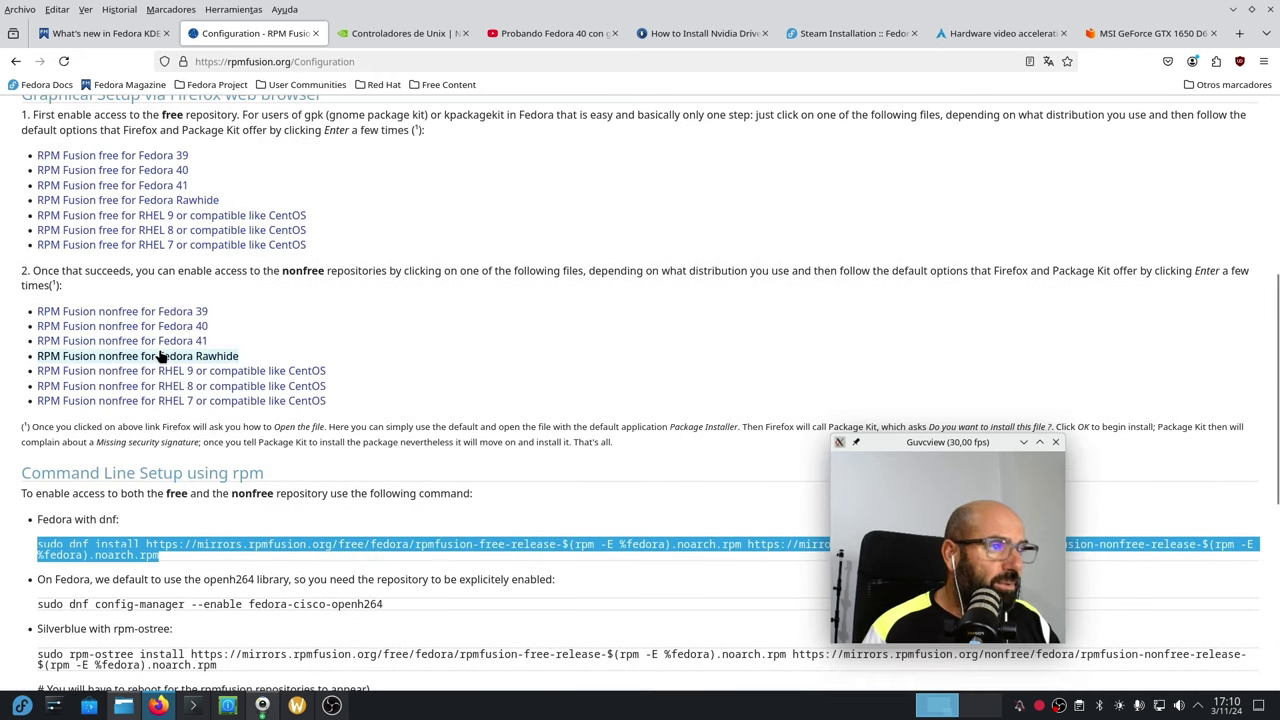
scroll(245, 228, "up", 3)
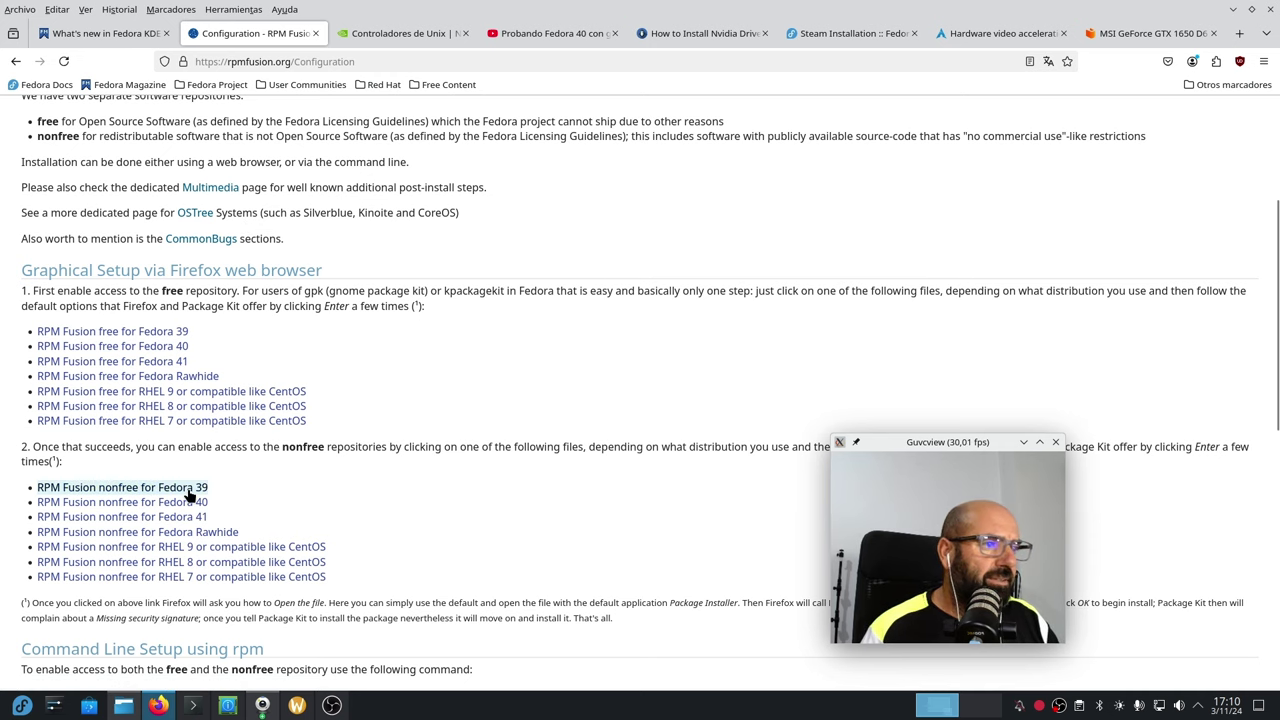
scroll(314, 443, "down", 12)
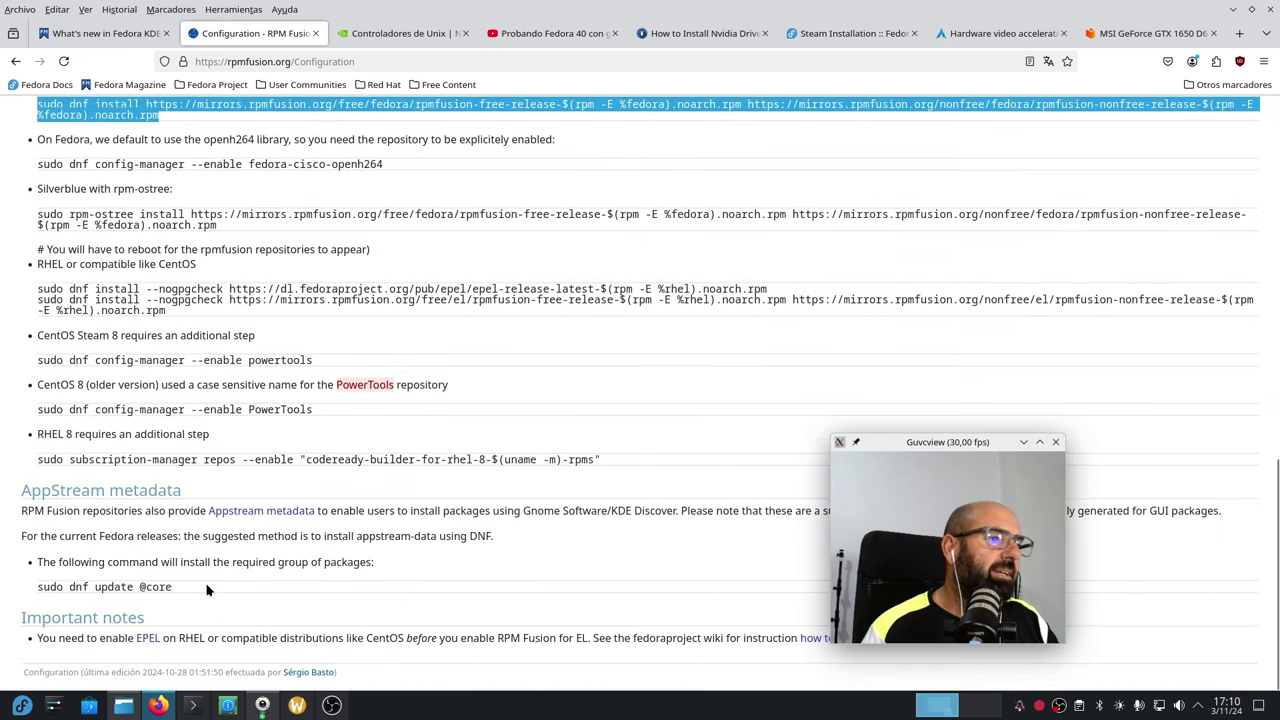
left_click_drag(206, 590, 32, 592)
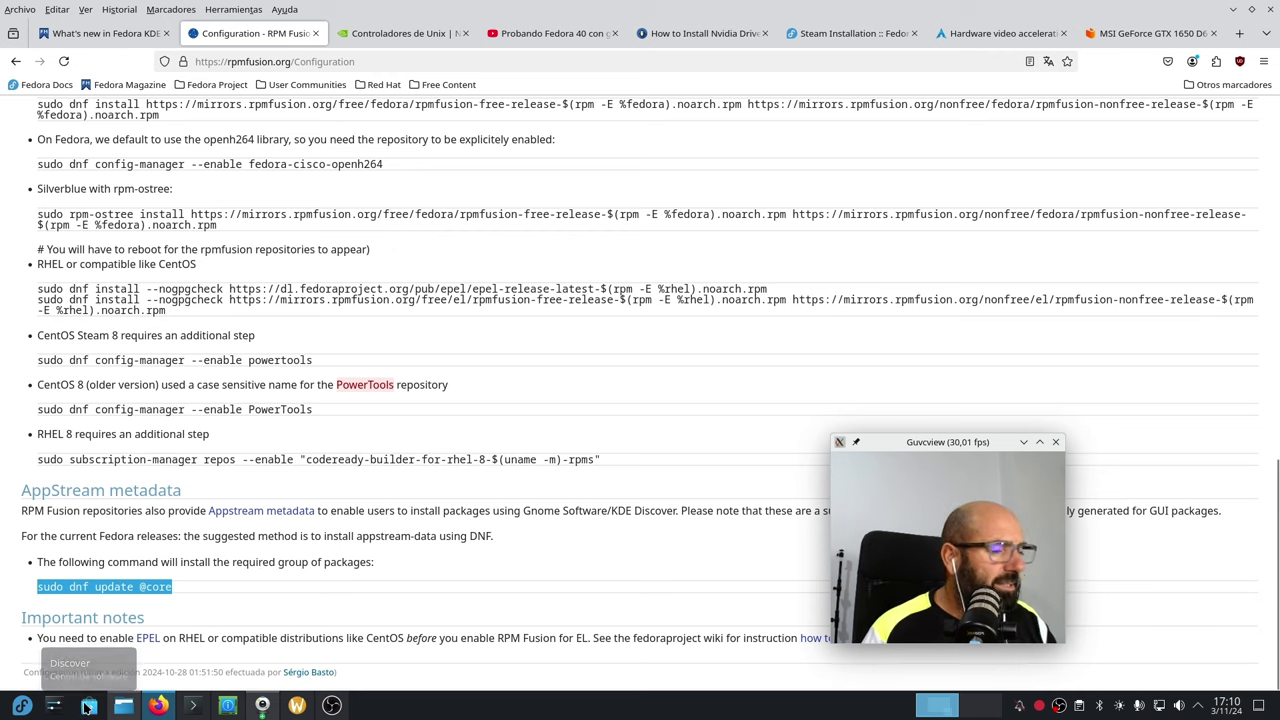
Minimize the browser, switch to Discover, place its window clear of the webcam and show its Preferencias page
left_click(1232, 9)
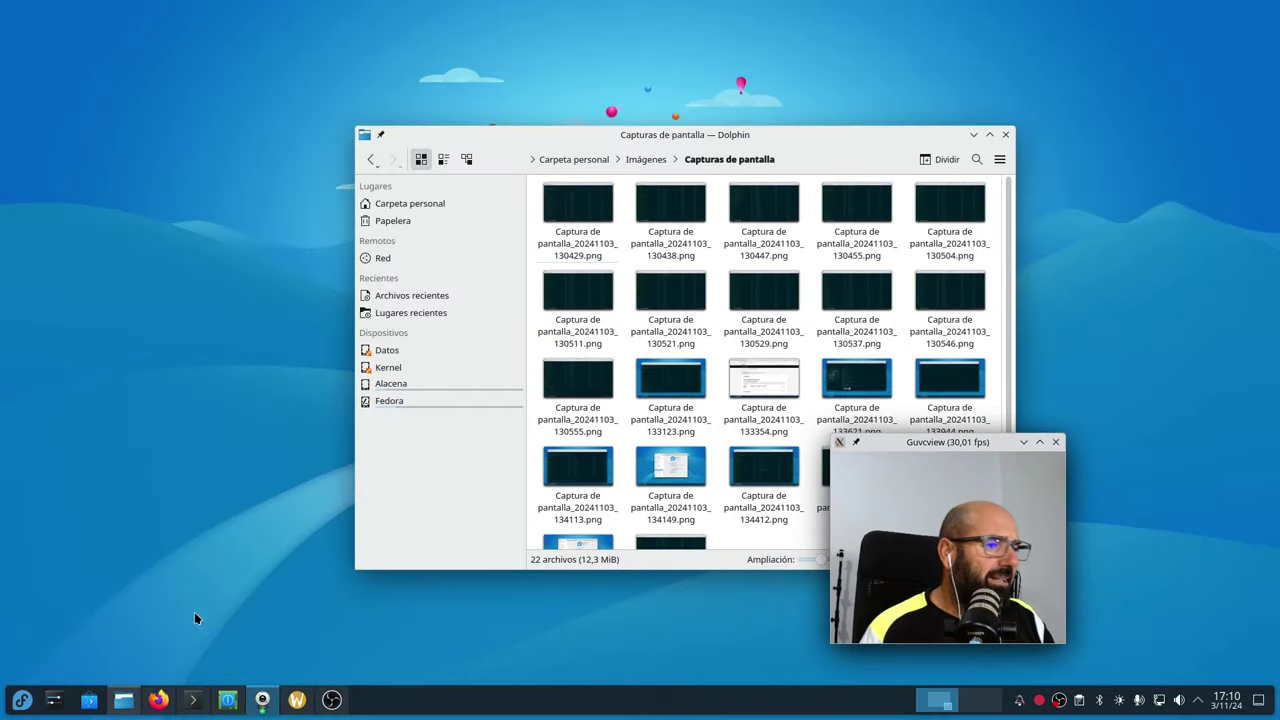
left_click(89, 701)
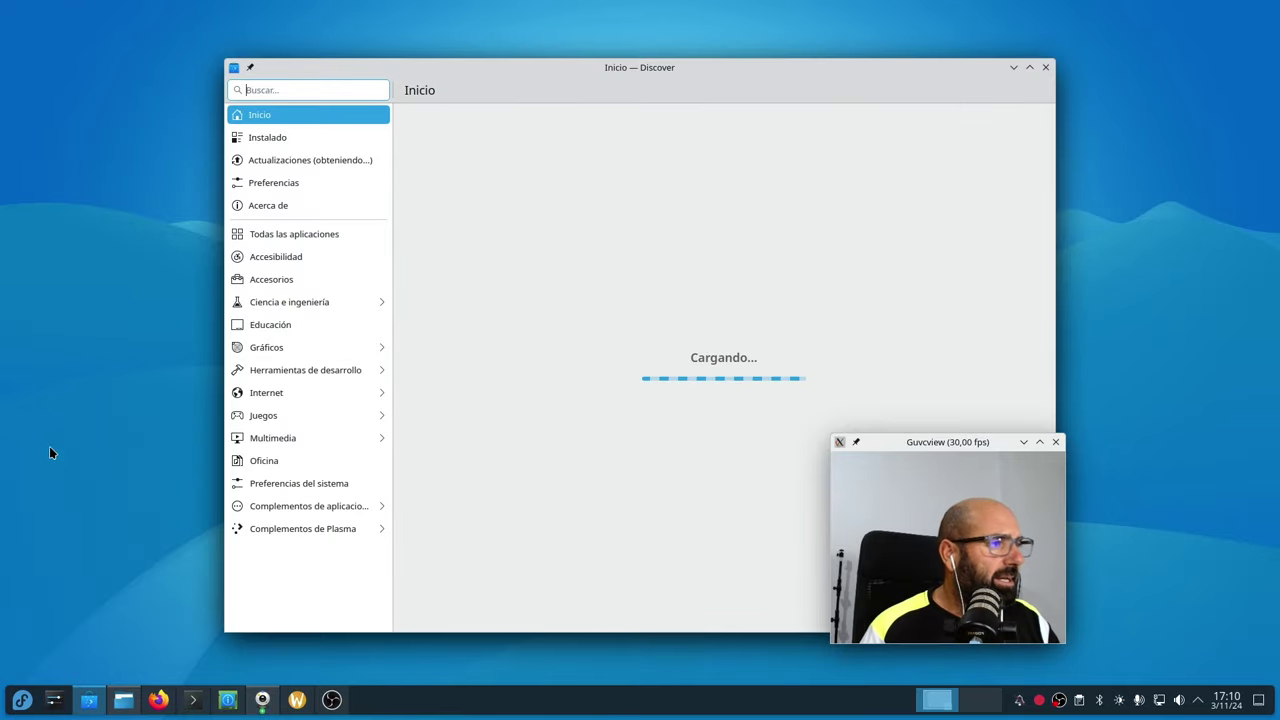
left_click_drag(645, 72, 464, 75)
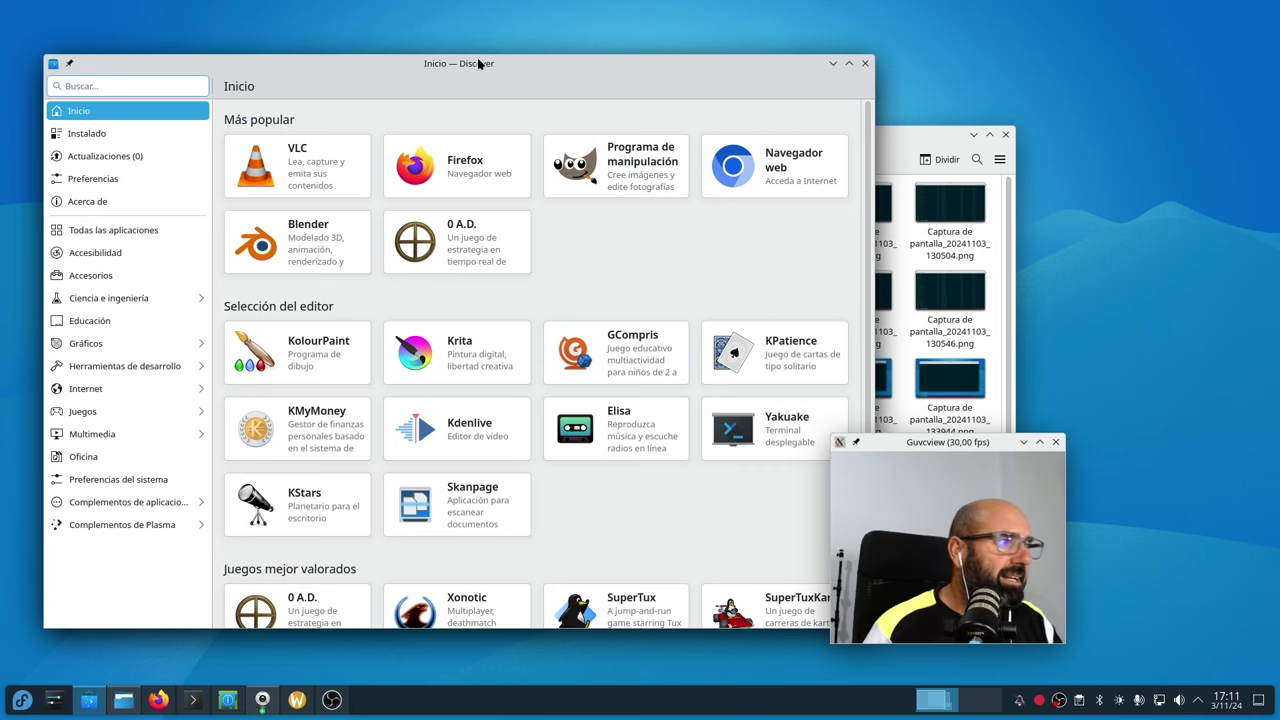
left_click(84, 182)
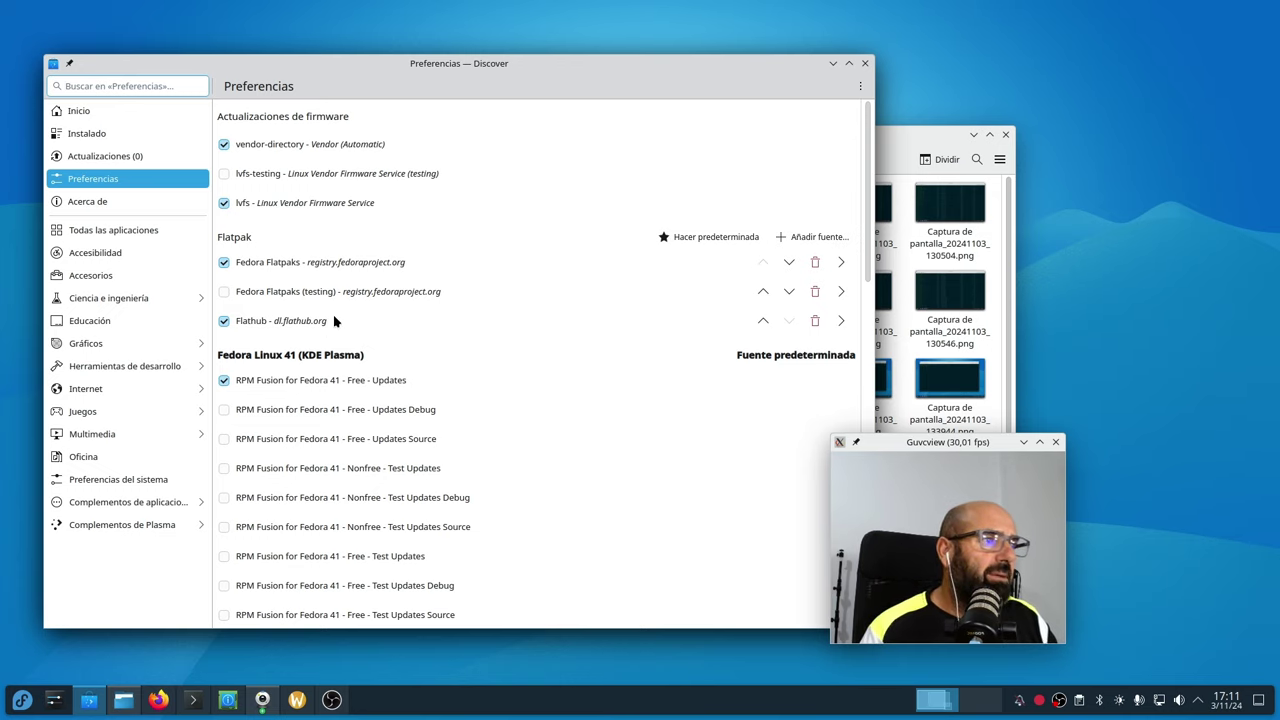
Examine which Flatpak, RPM Fusion and Fedora 41 software sources are enabled, and close Discover
scroll(368, 291, "down", 5)
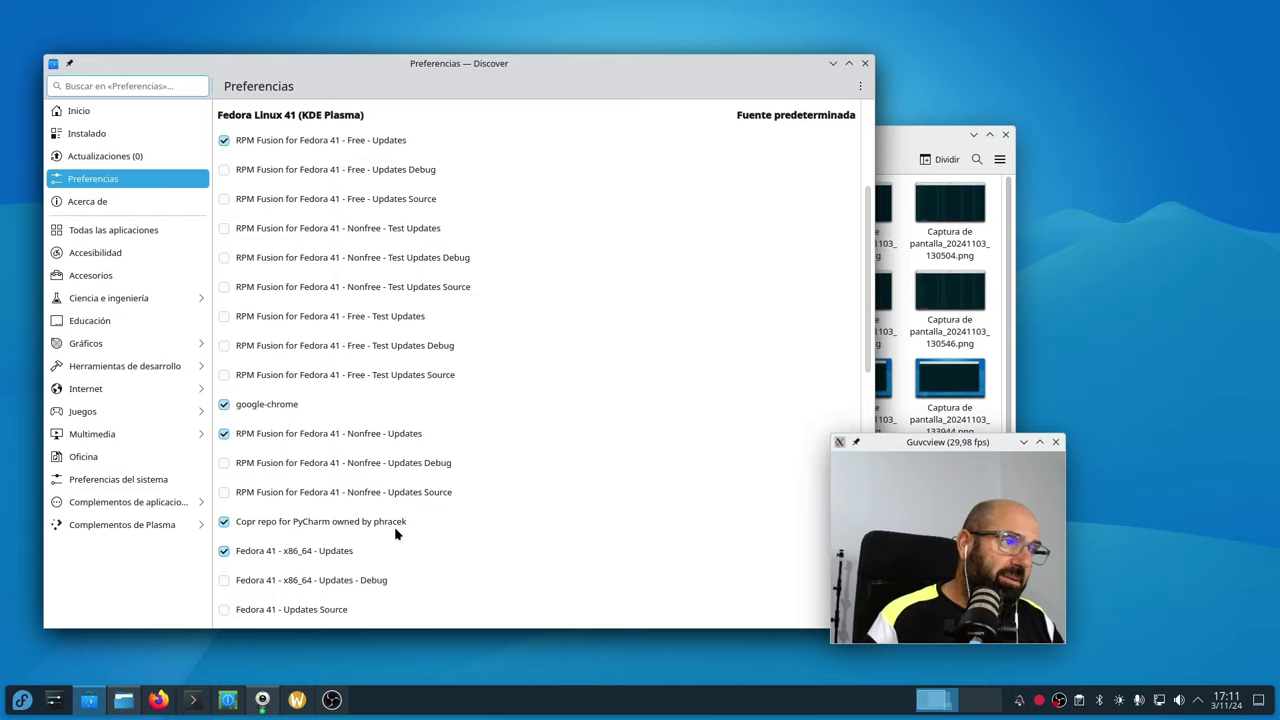
scroll(418, 414, "down", 5)
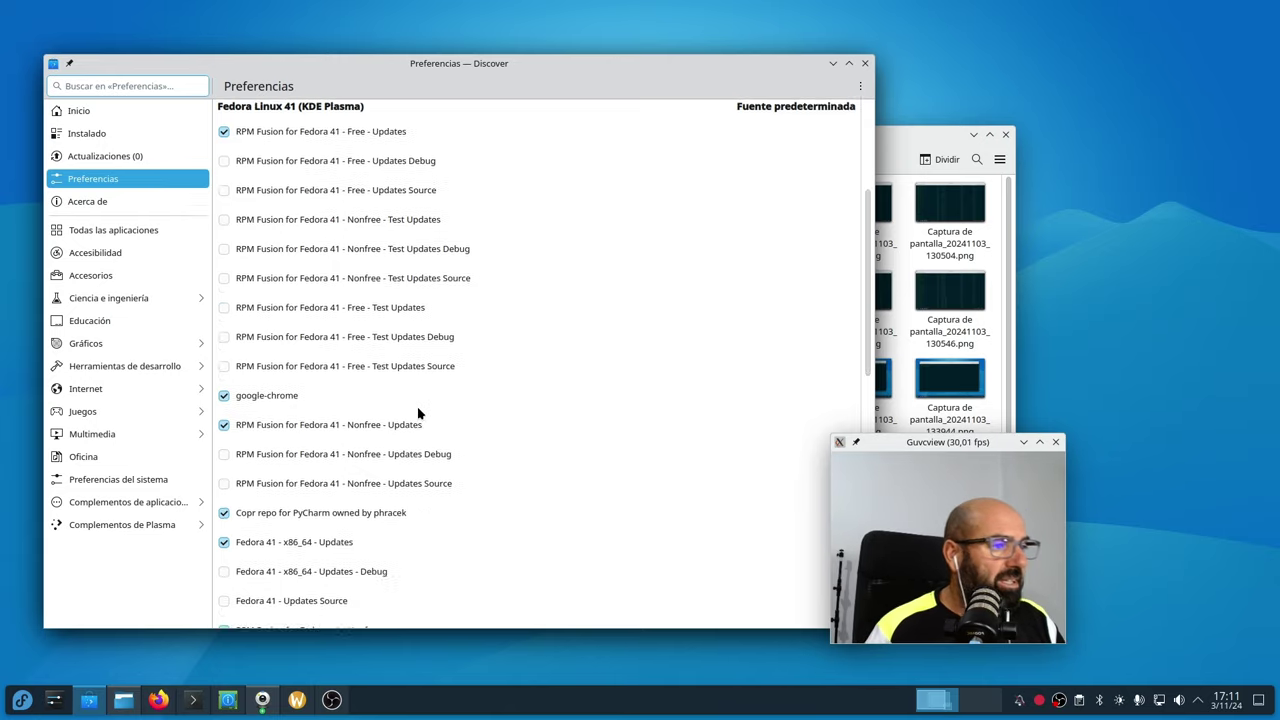
scroll(418, 414, "down", 7)
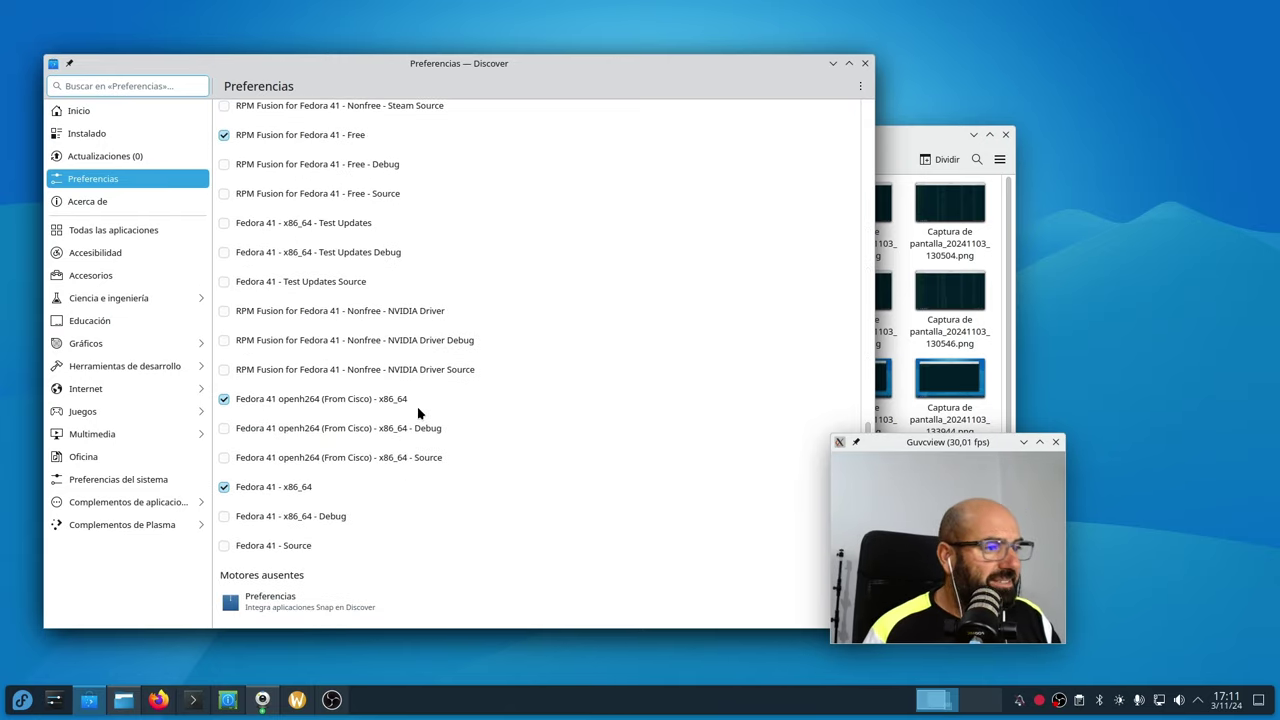
scroll(418, 414, "up", 7)
scroll(418, 414, "up", 9)
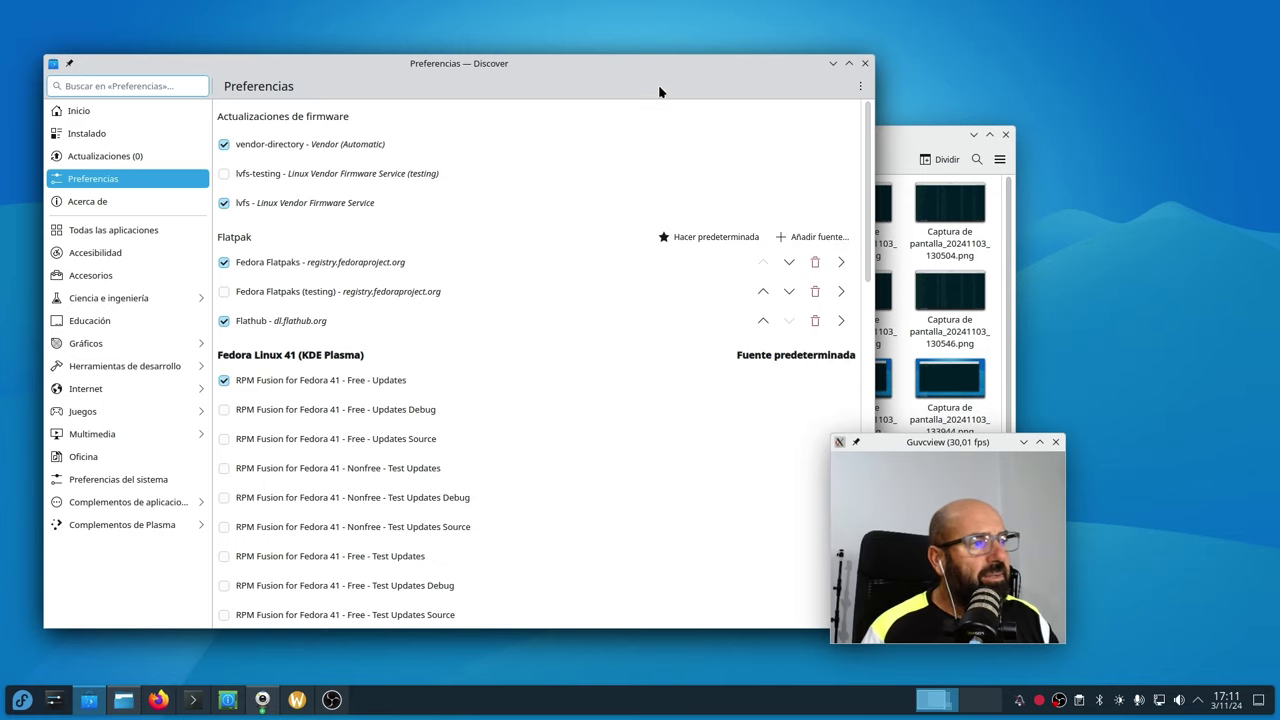
left_click(866, 63)
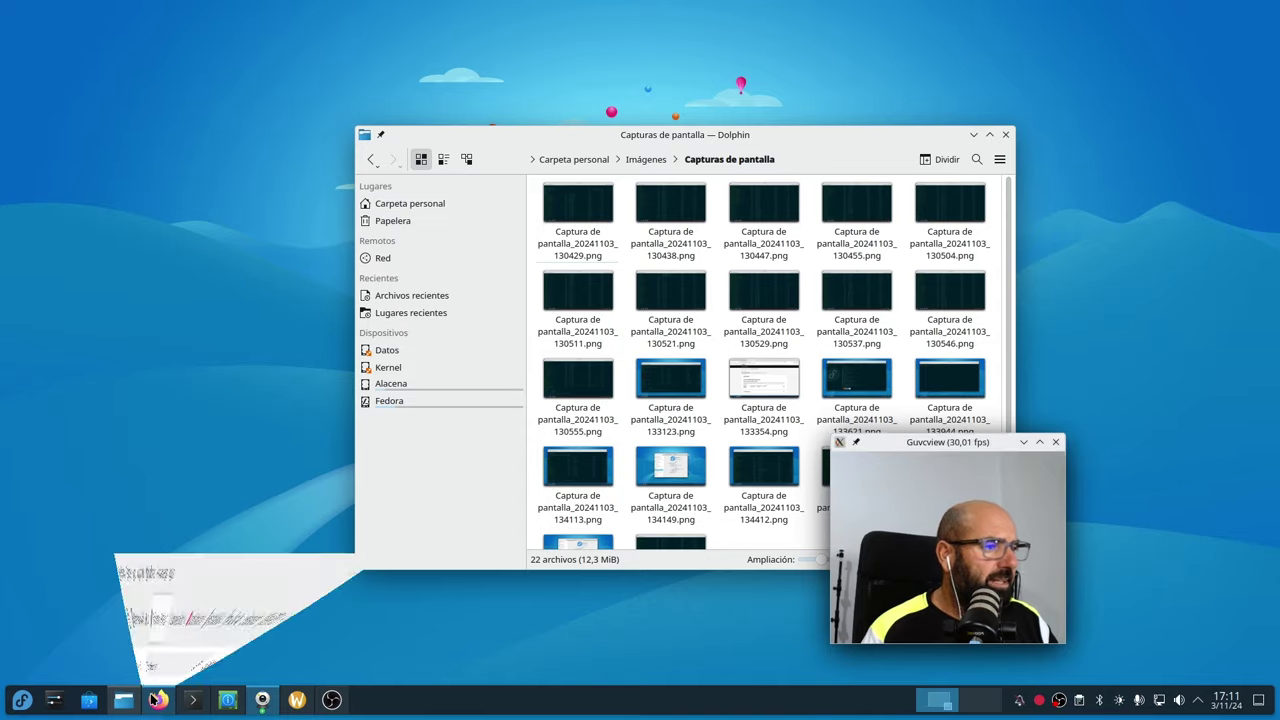
Switch to Firefox and open the bookmarked Flatpak setup page for Fedora in a new tab
left_click(158, 699)
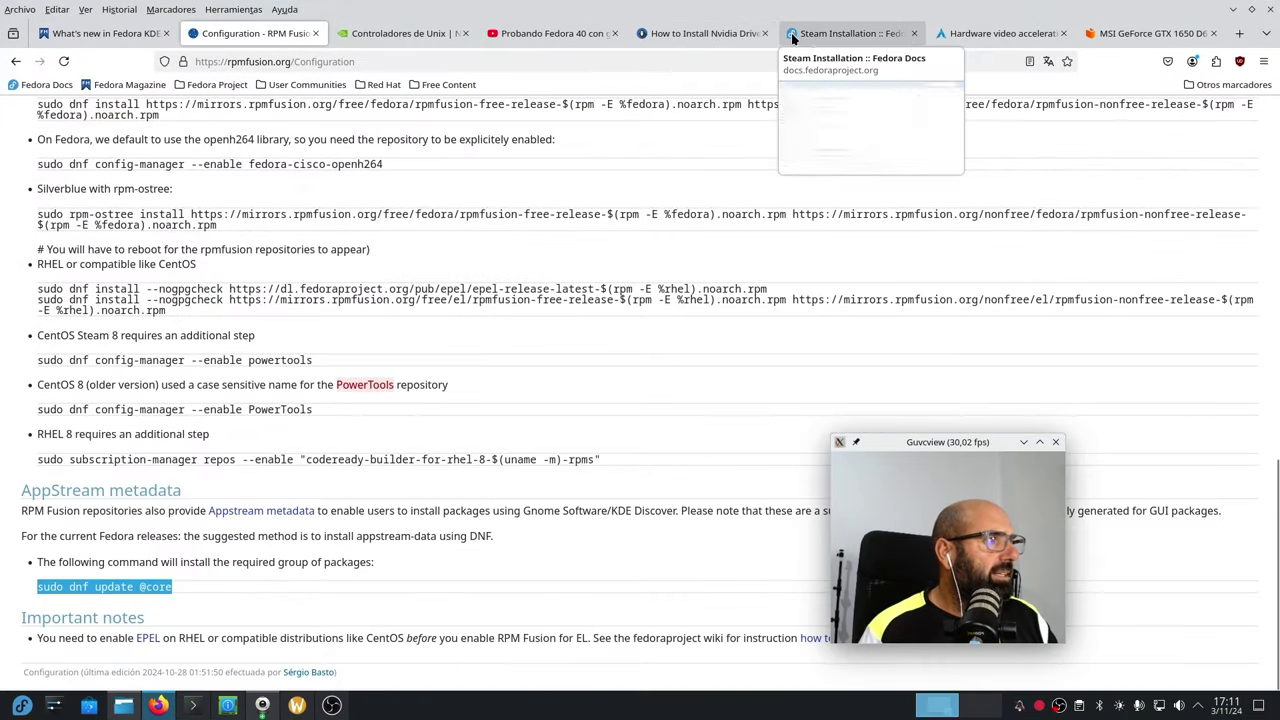
left_click(1239, 33)
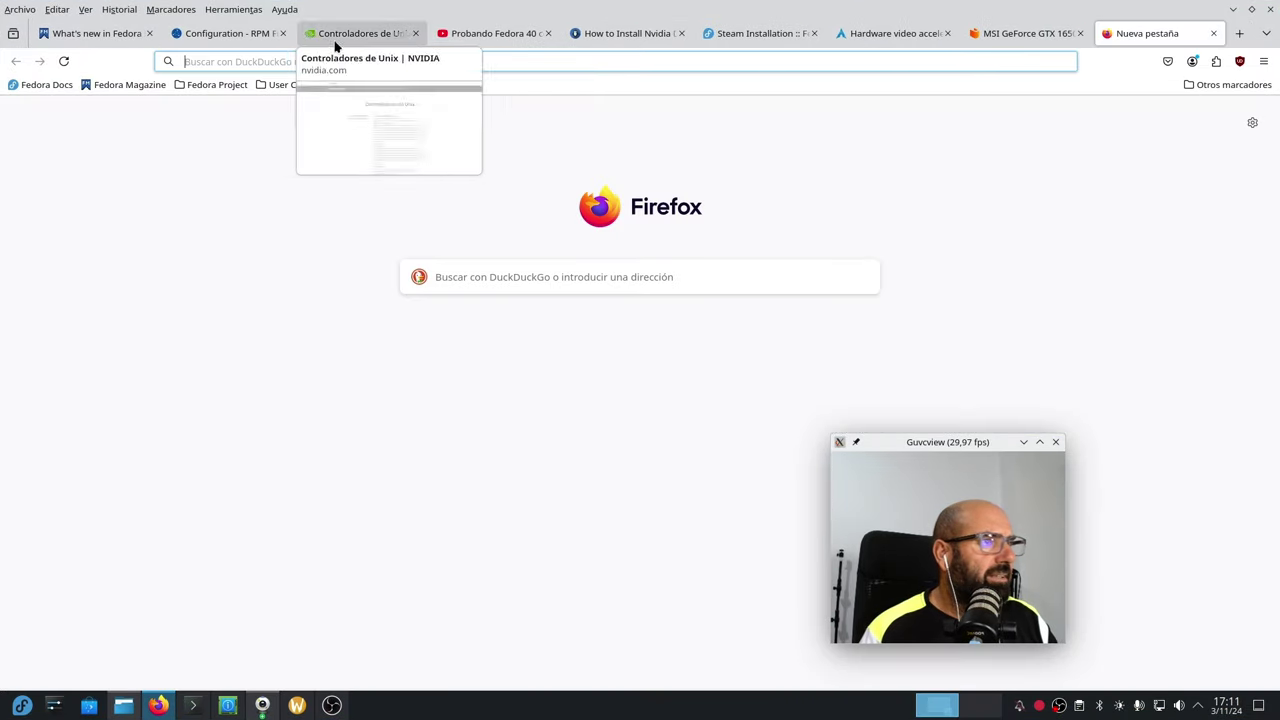
left_click(171, 9)
mouse_move(190, 128)
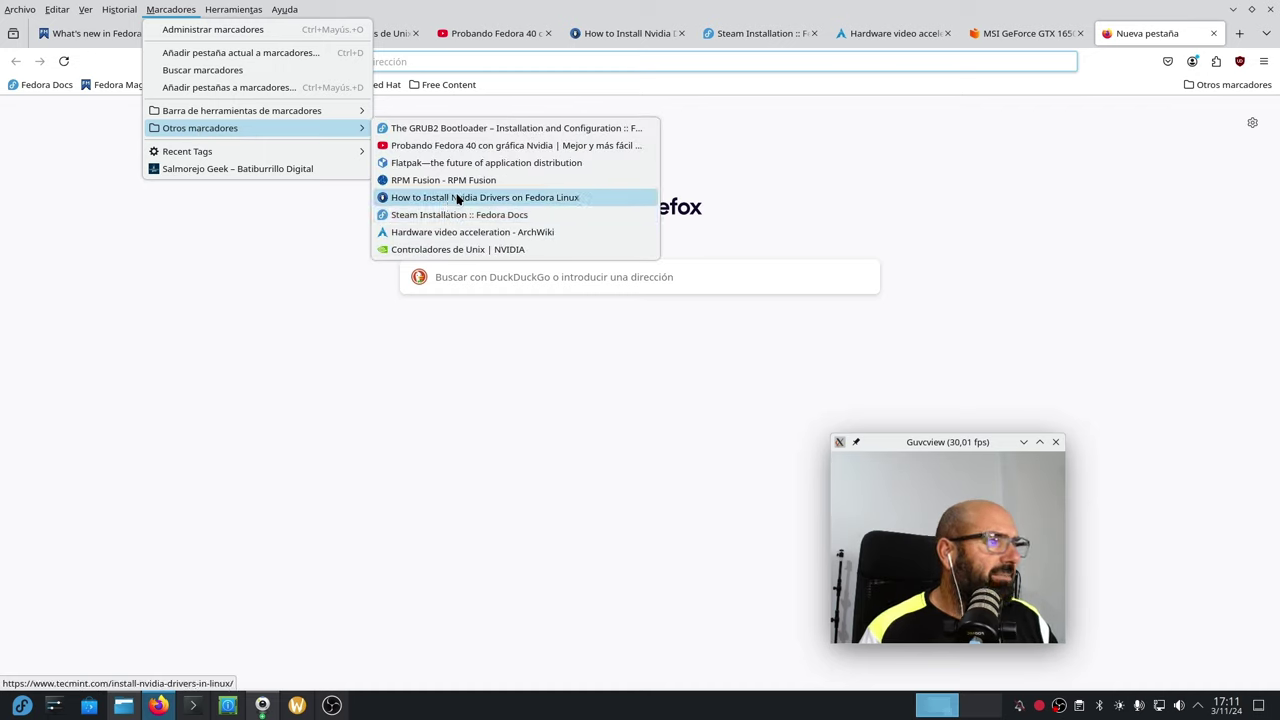
left_click(468, 164)
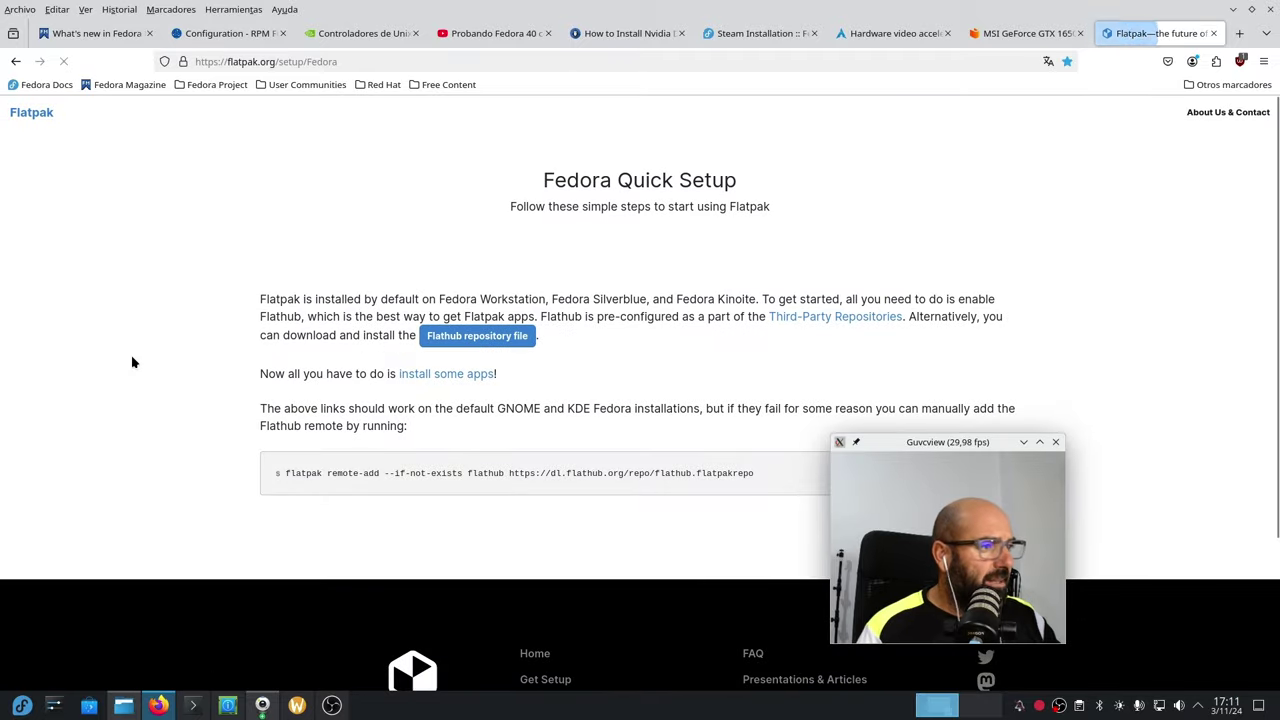
Move the webcam window beside the Flatpak instructions so the text and the remote-add command are uncovered
left_click_drag(915, 443, 103, 175)
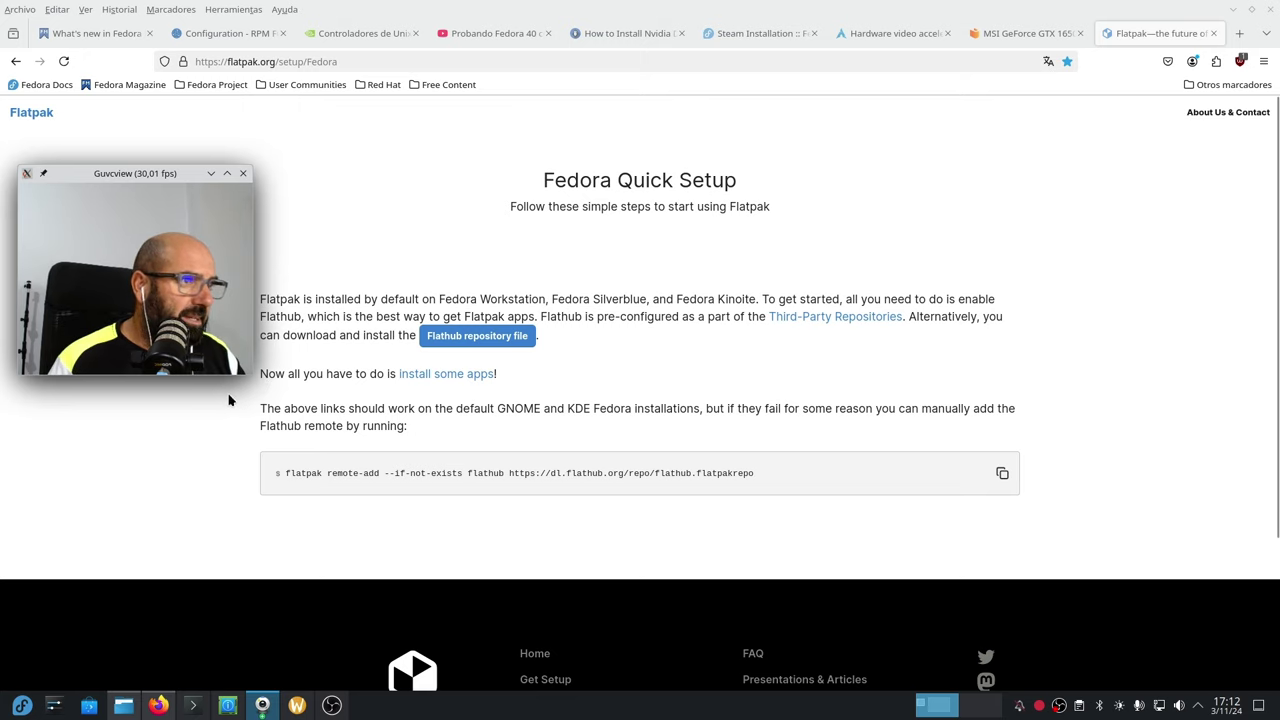
left_click_drag(129, 179, 129, 467)
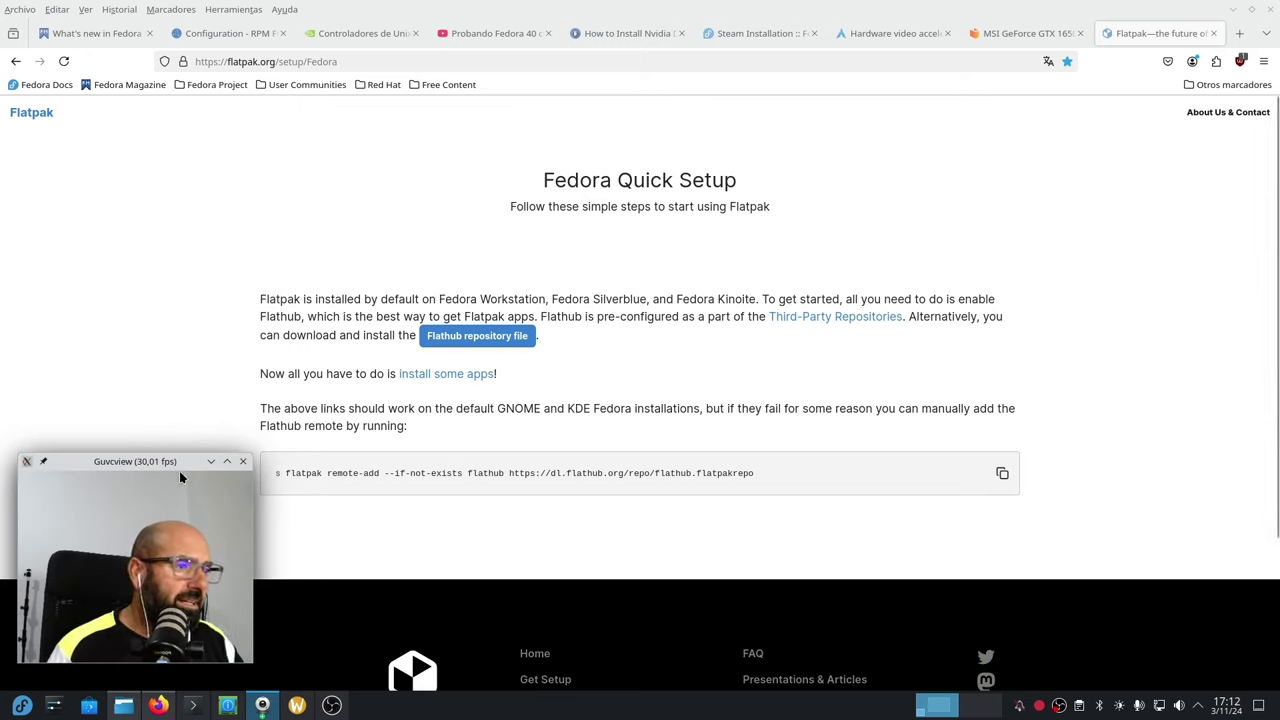
left_click_drag(180, 472, 128, 452)
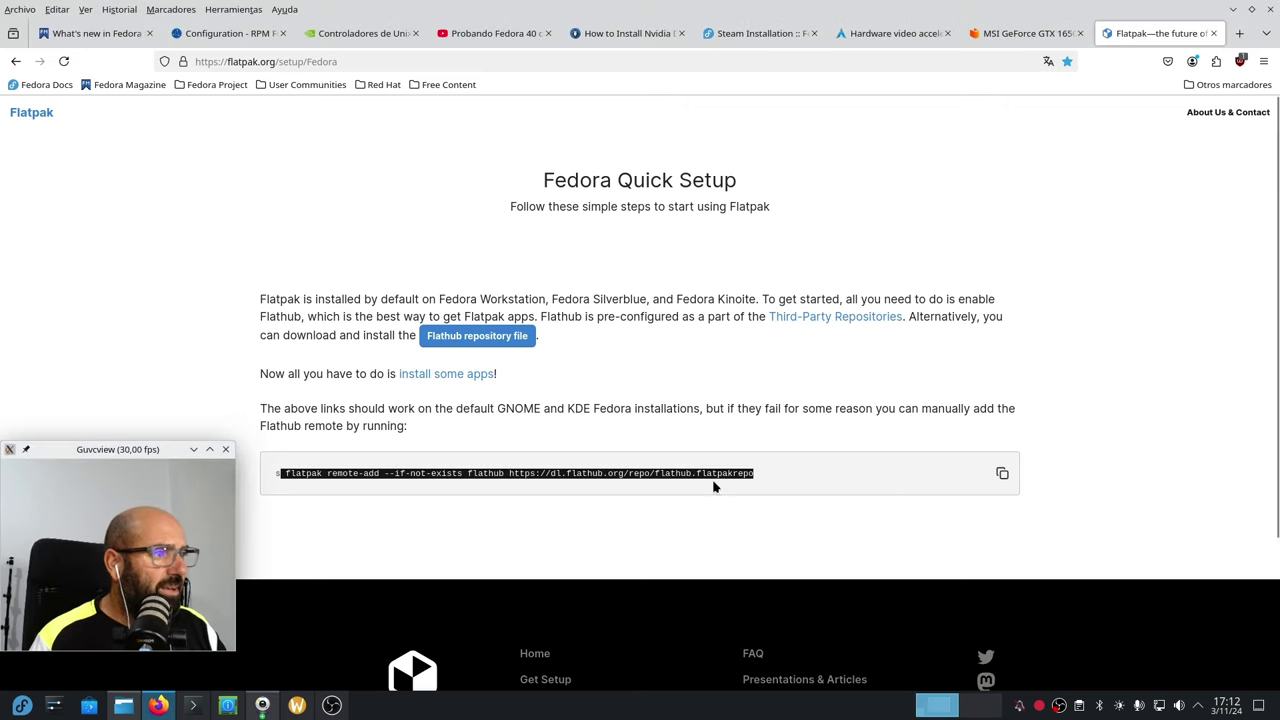
Highlight the flatpak remote-add command for Flathub to point it out, and clear the selection
left_click(776, 487)
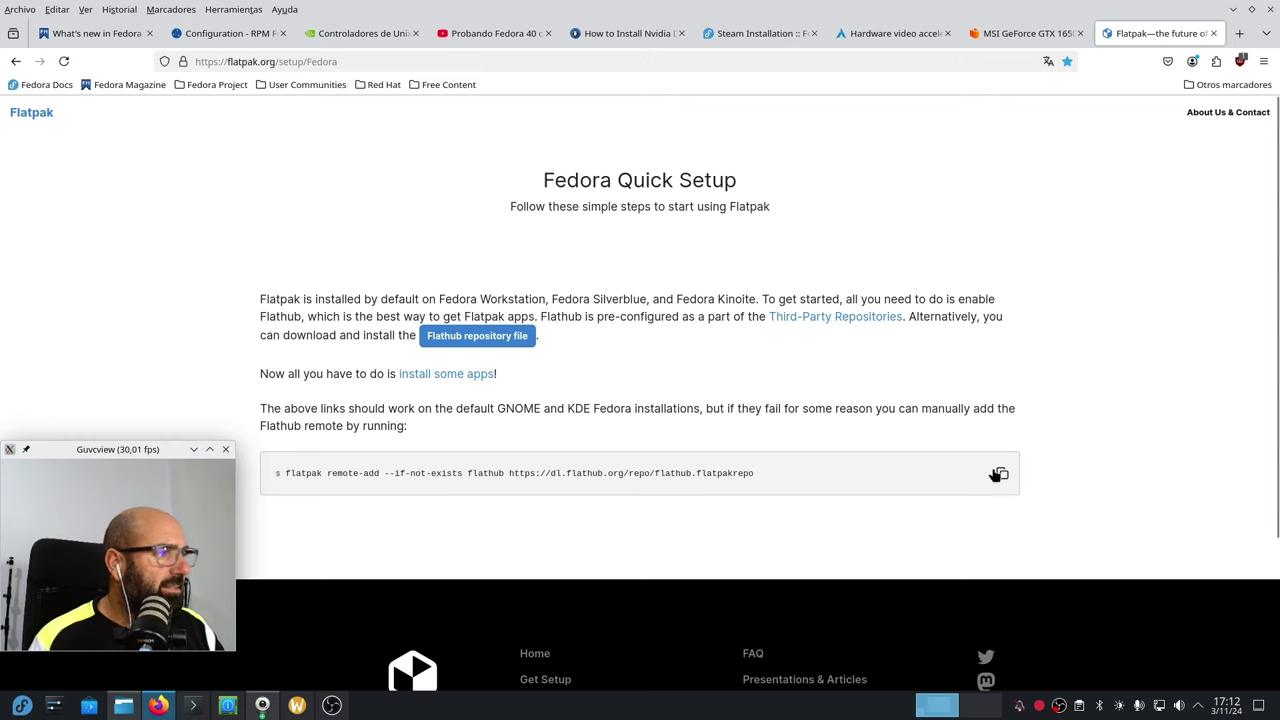
left_click_drag(755, 474, 286, 478)
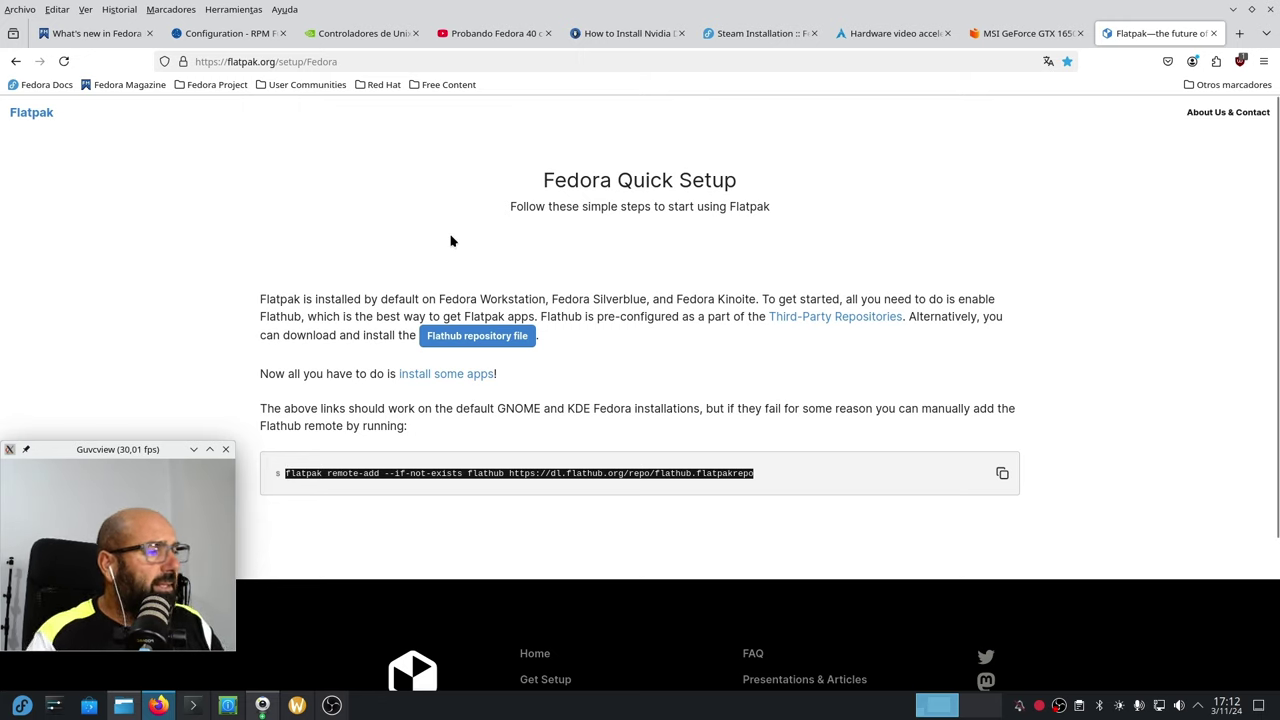
left_click(166, 257)
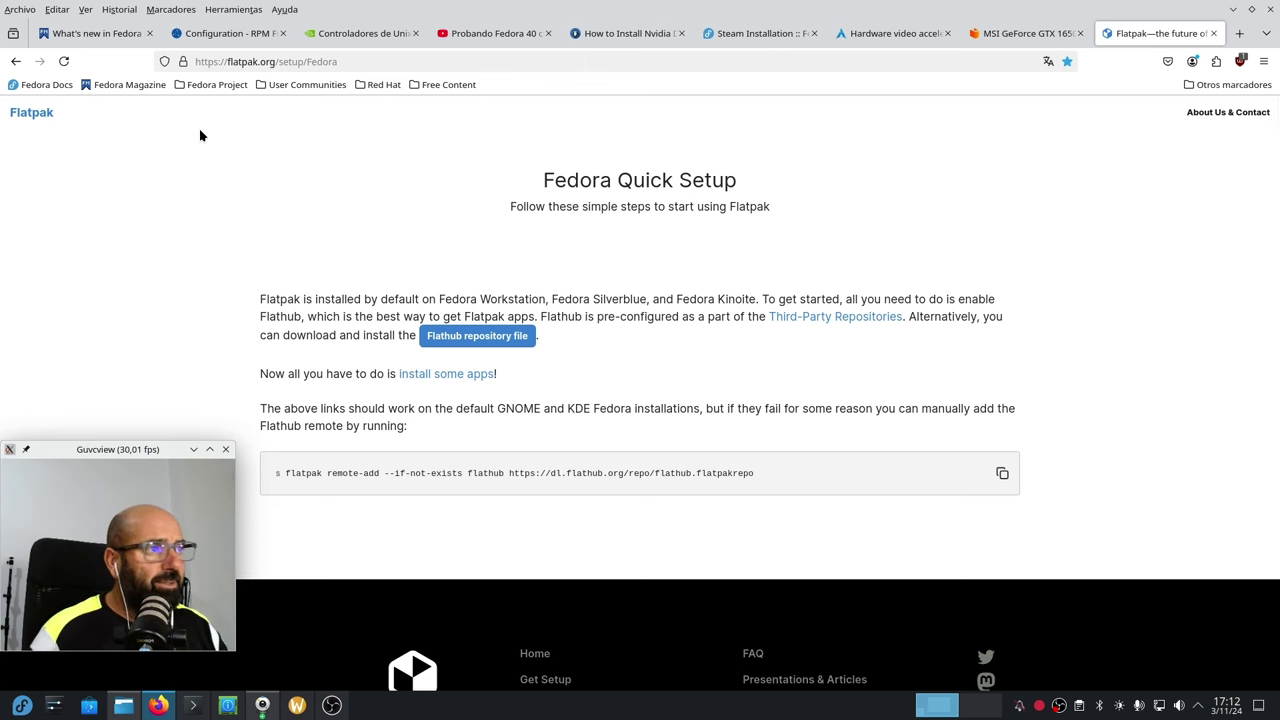
Return to the RPM Fusion Configuration page and move the webcam window off the AppStream metadata section
left_click(205, 34)
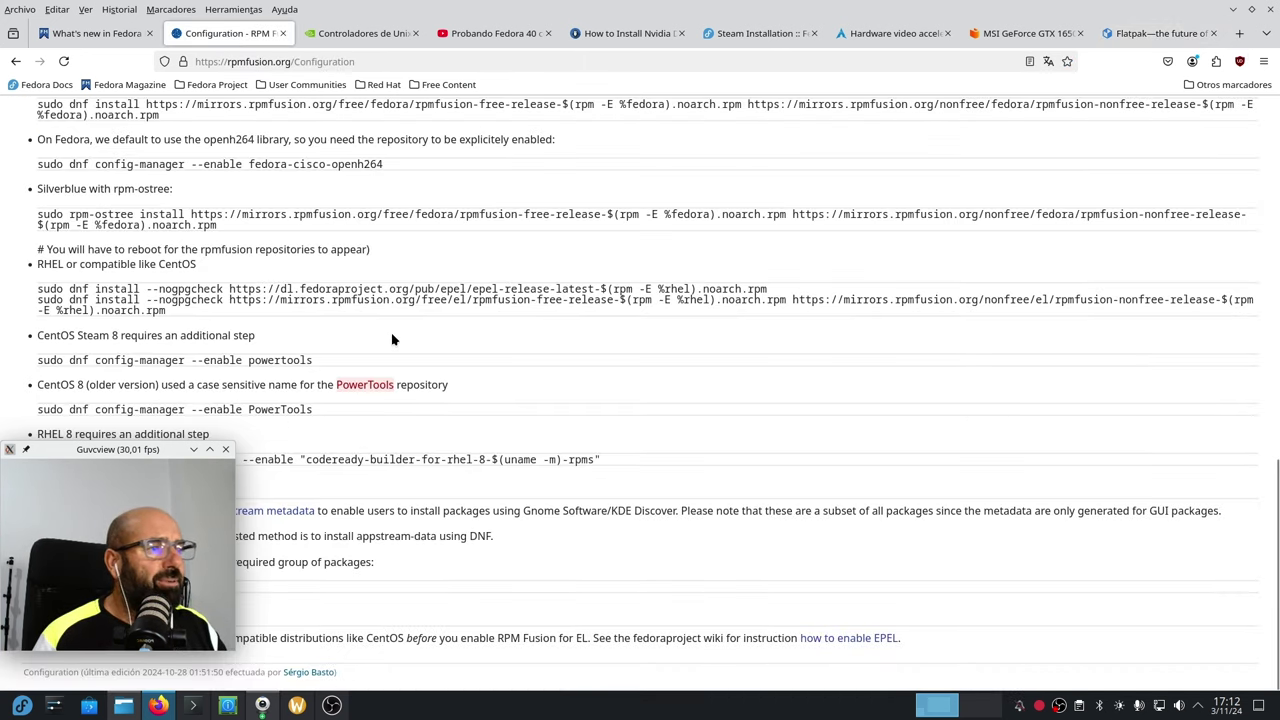
left_click_drag(150, 450, 1065, 427)
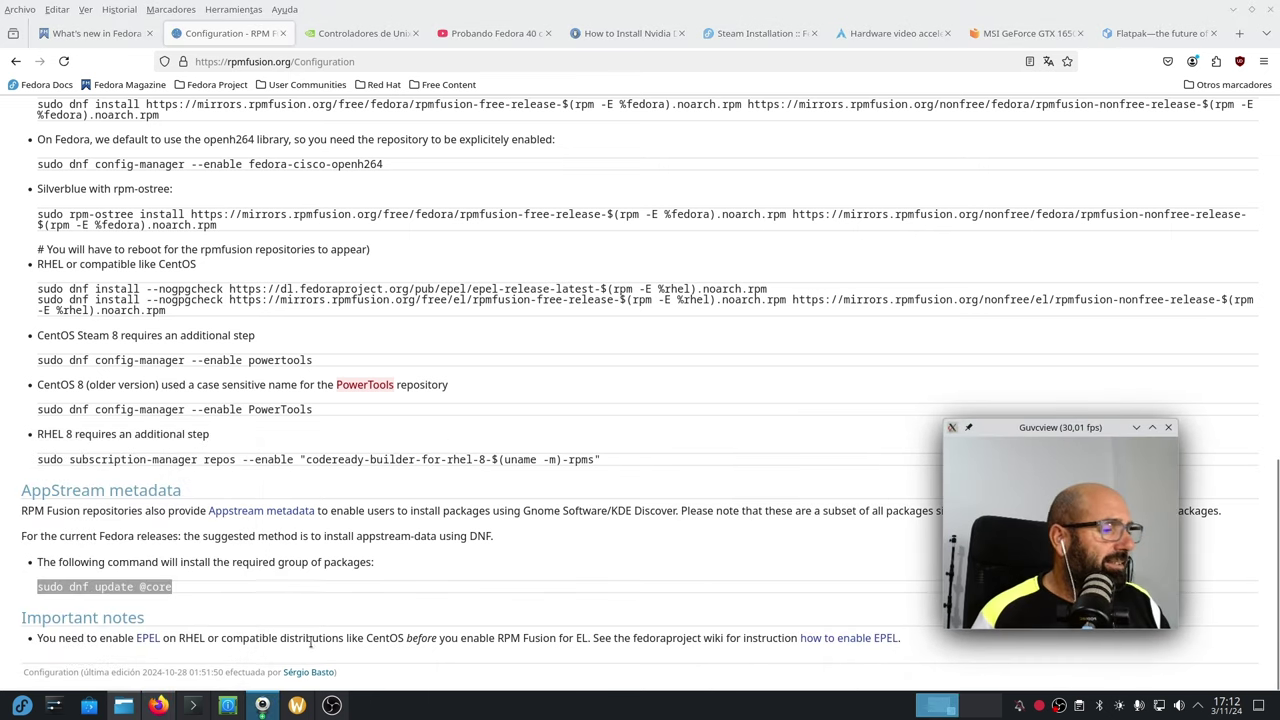
Turn off the Espejo video filter in Guvcview's video controls and minimize the controls window
mouse_move(265, 704)
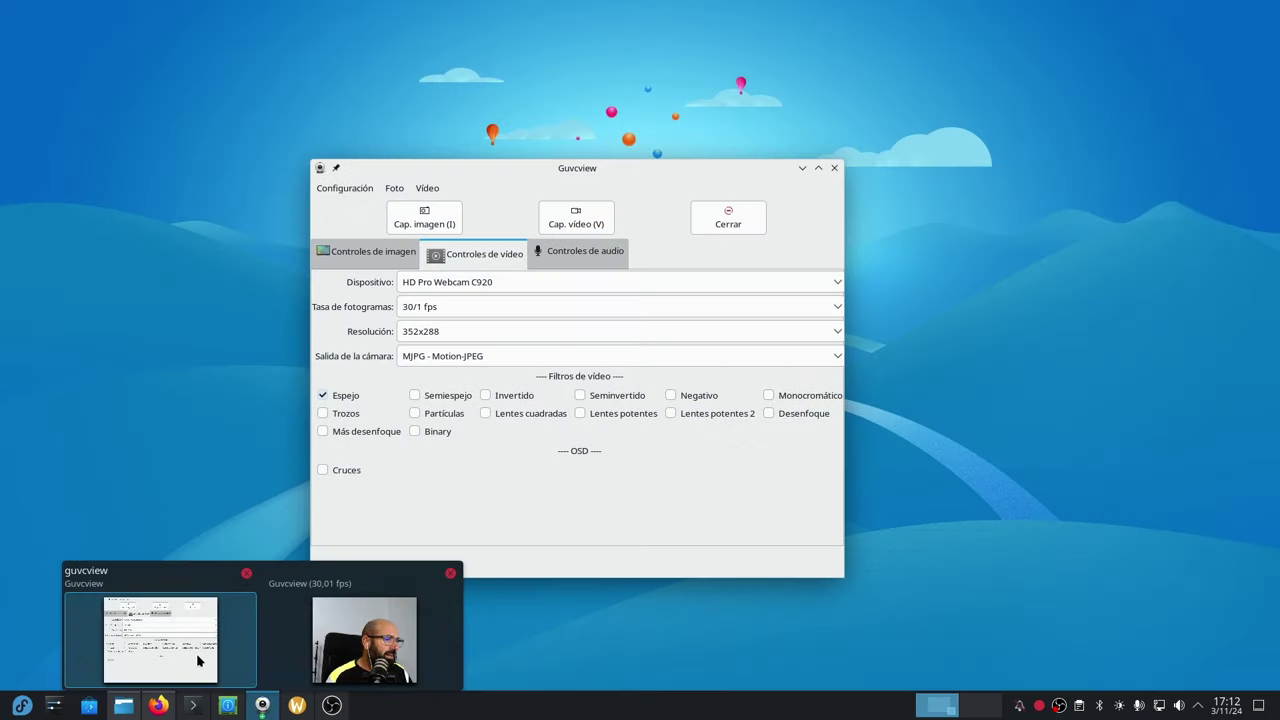
left_click(196, 653)
left_click(322, 395)
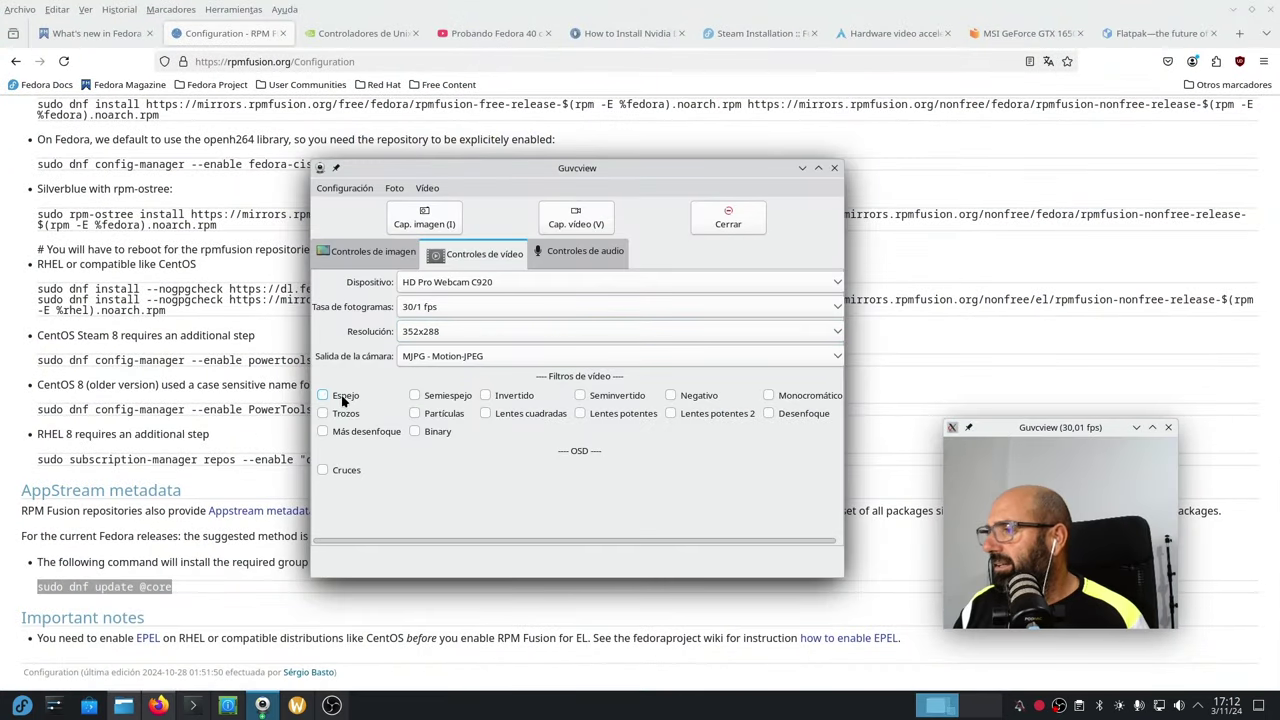
left_click(802, 167)
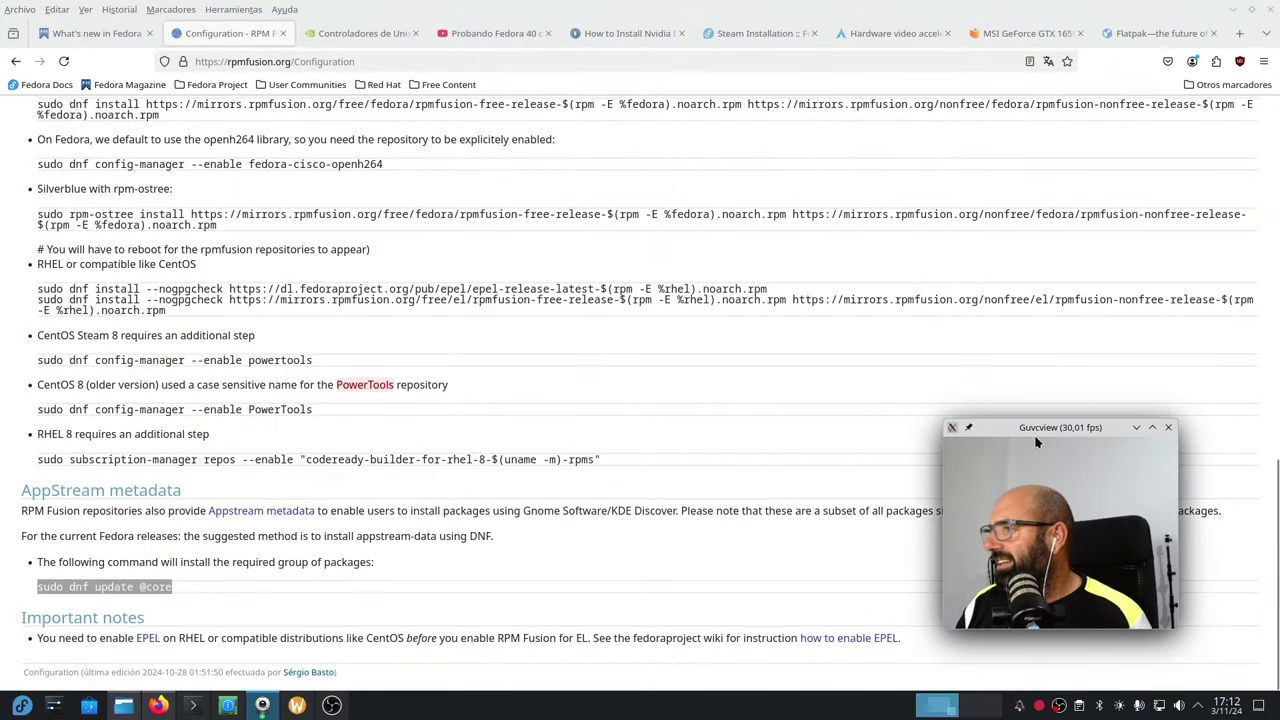
Move the webcam window farther from the text and open RPM Fusion's Howto/Multimedia page
left_click_drag(1041, 430, 1117, 447)
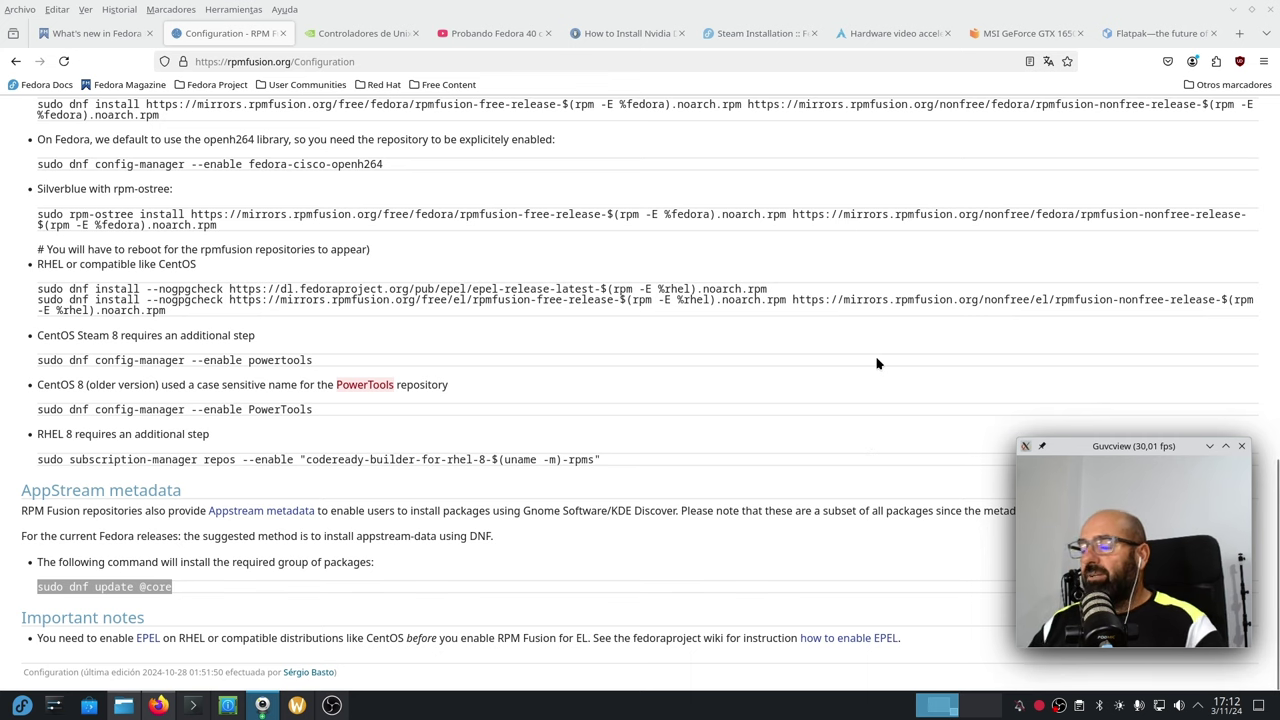
scroll(510, 415, "up", 5)
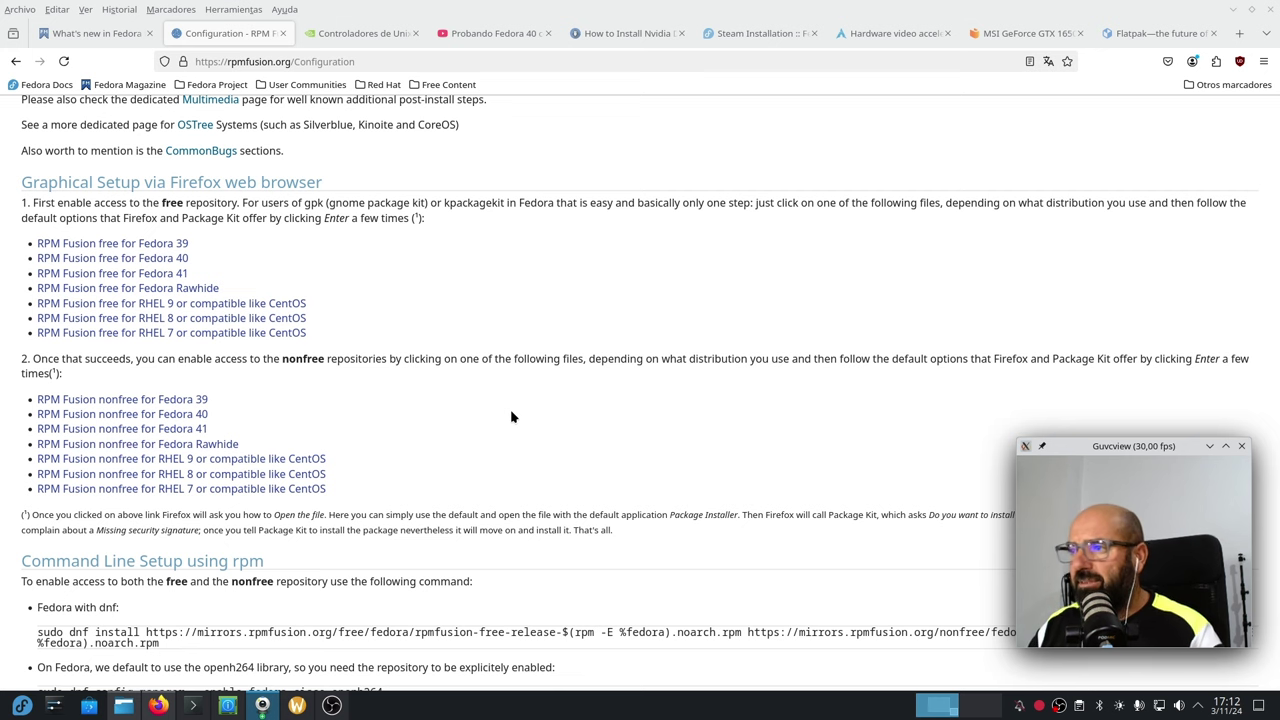
scroll(510, 416, "up", 3)
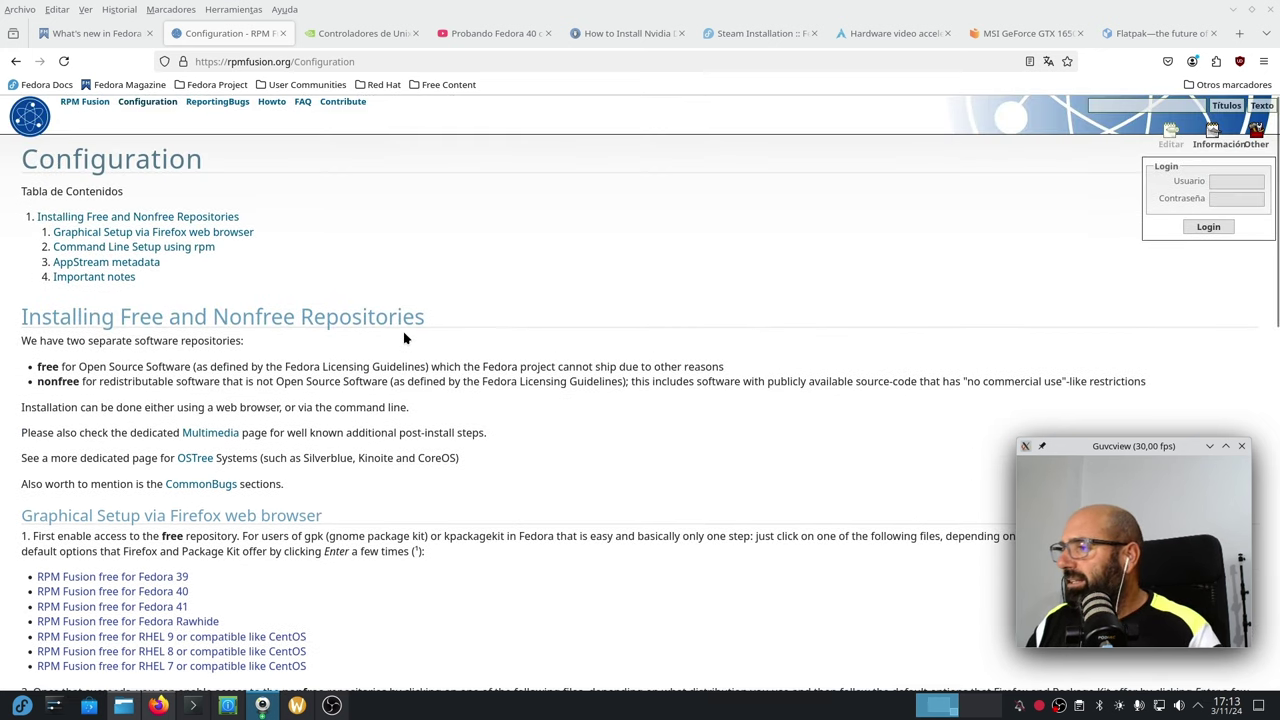
left_click(264, 110)
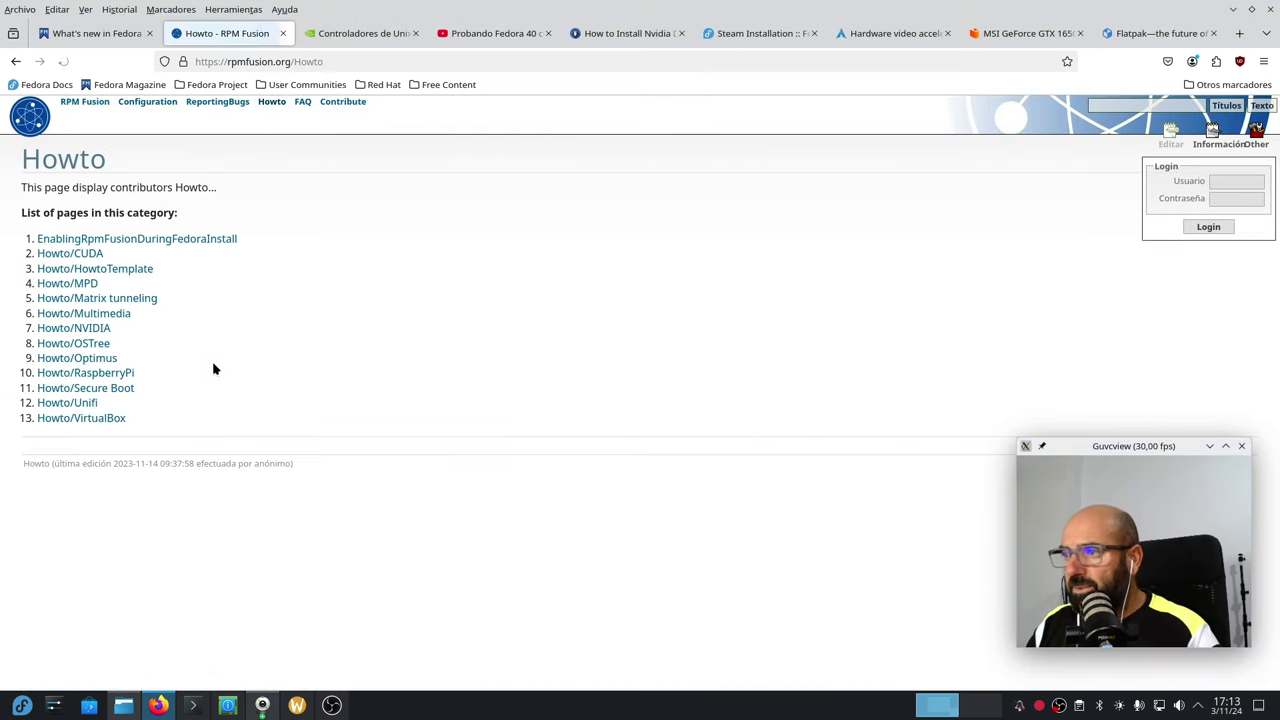
left_click(87, 317)
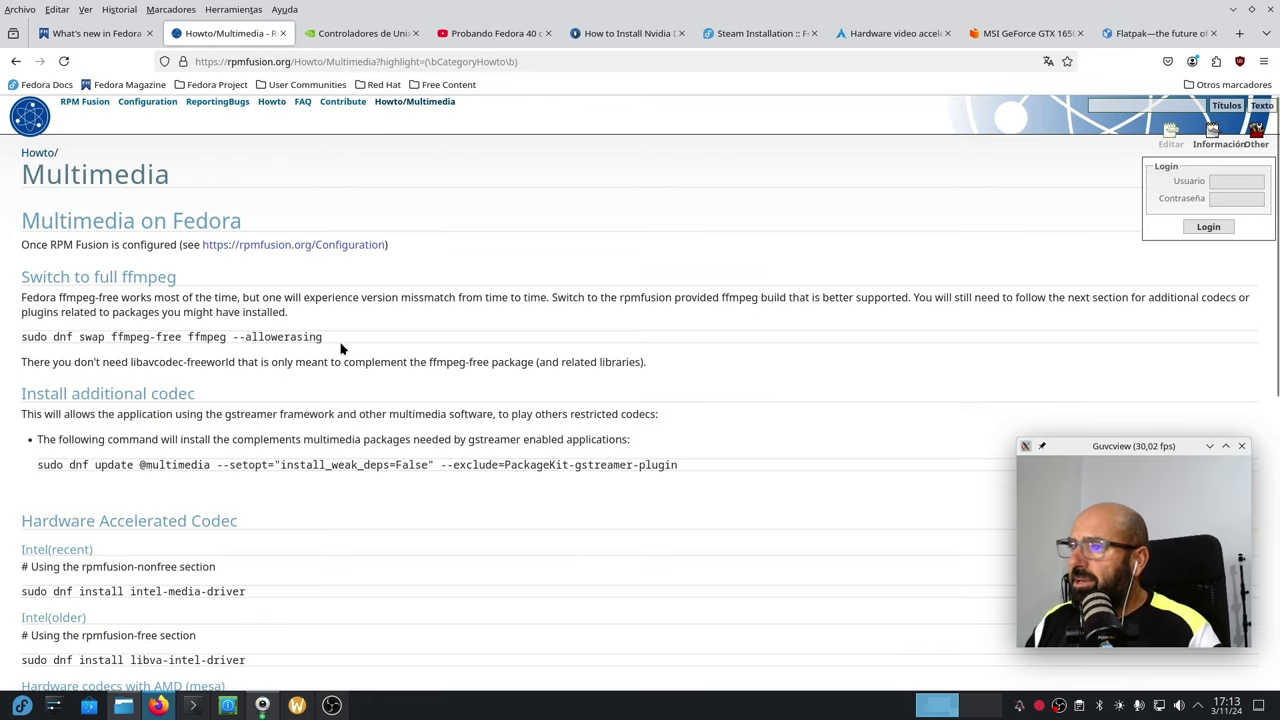
left_click_drag(322, 337, 14, 344)
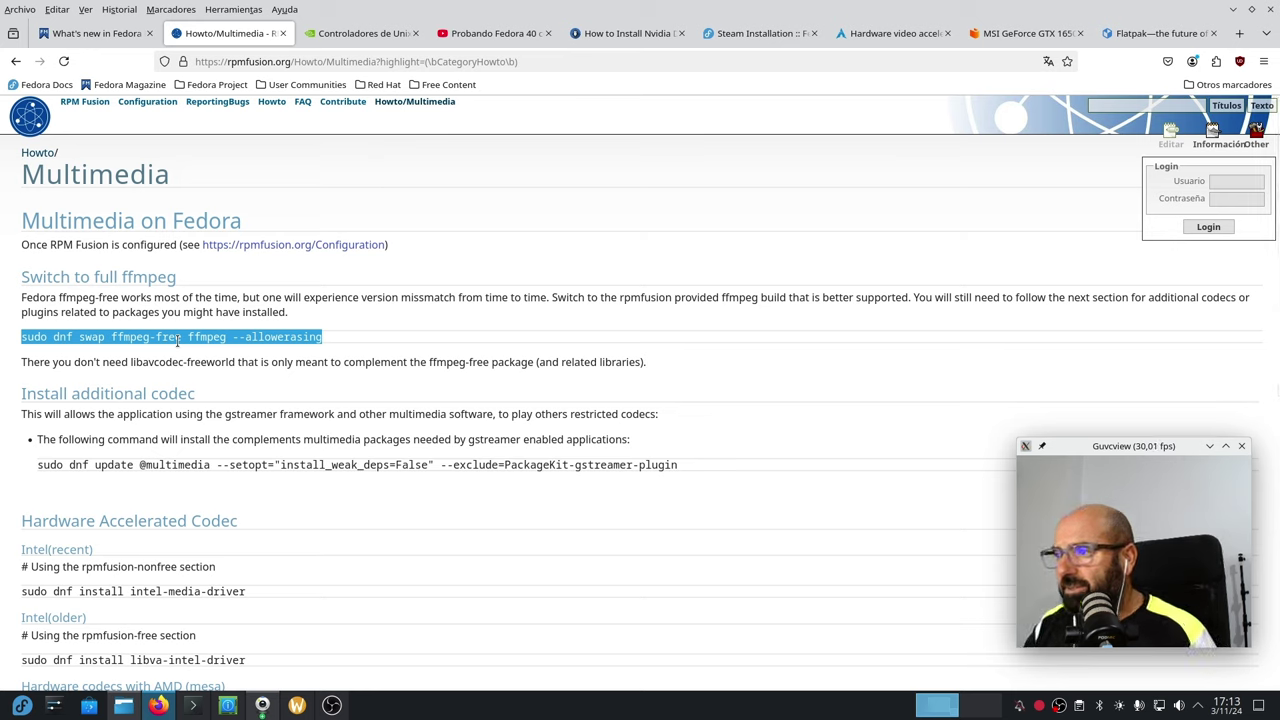
left_click(294, 350)
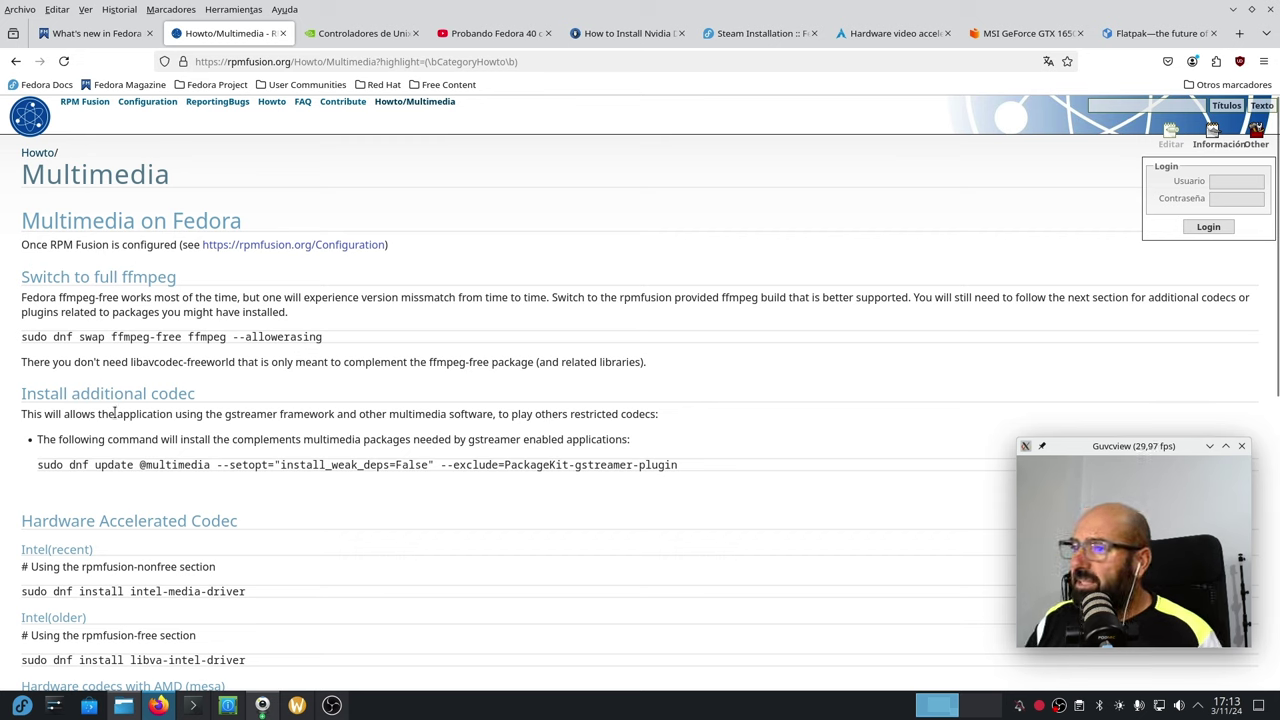
triple_click(467, 463)
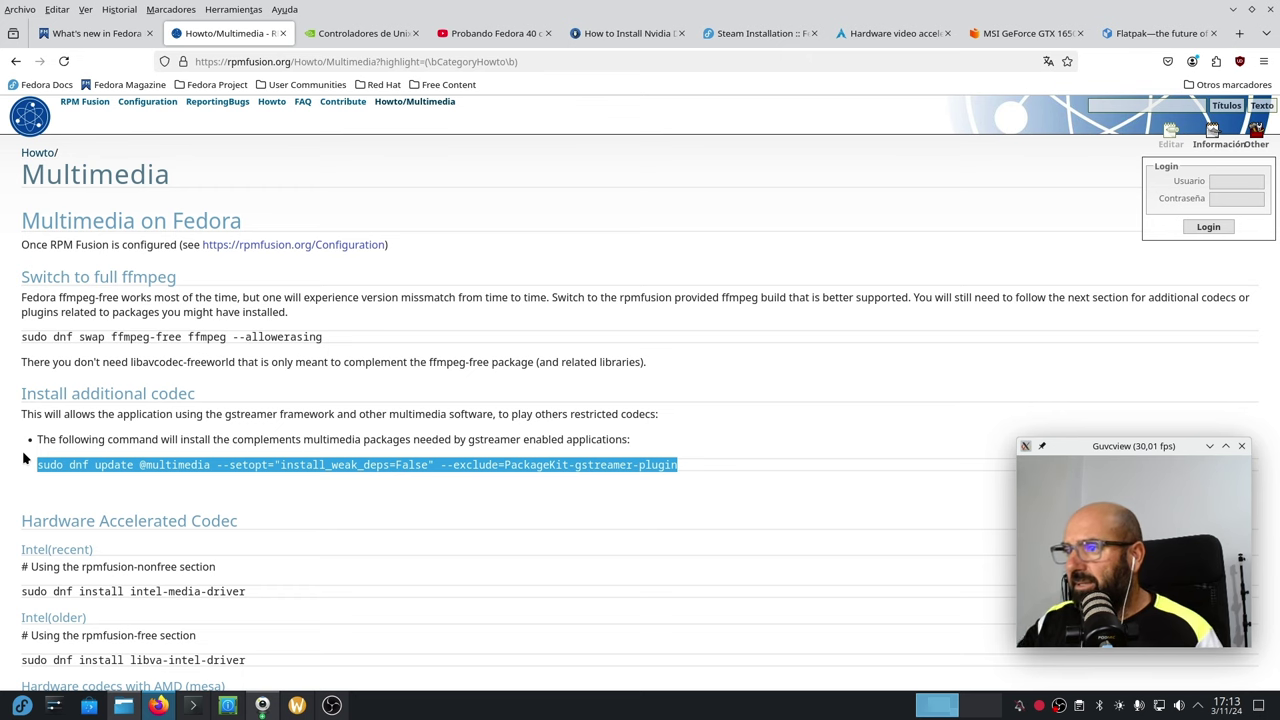
left_click(436, 401)
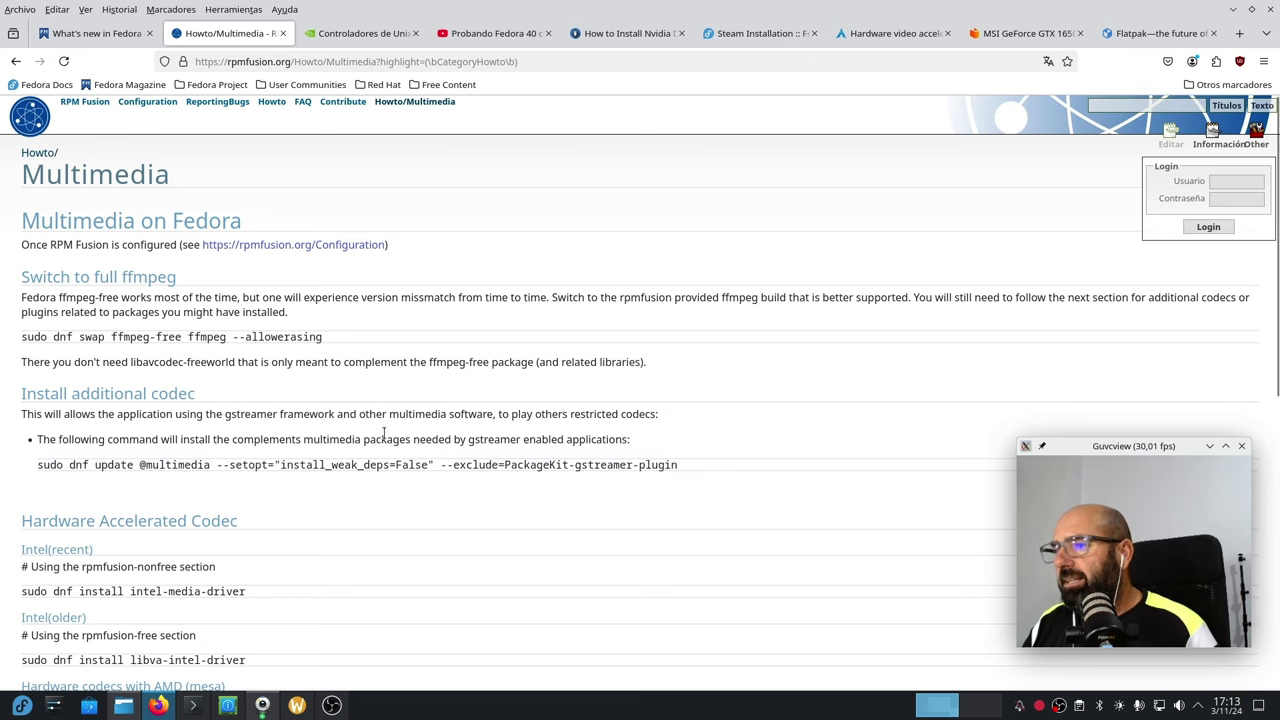
Highlight the libva-intel-driver and intel-media-driver install commands in the Hardware Accelerated Codec section
scroll(280, 442, "down", 3)
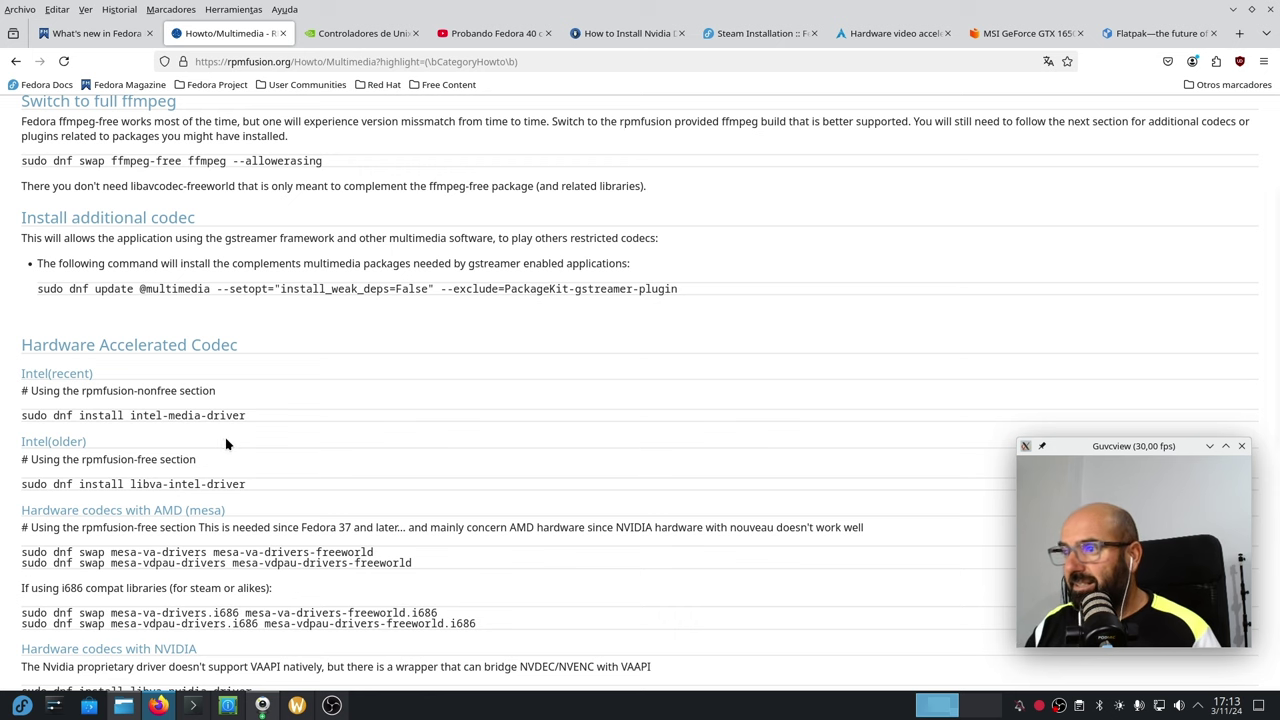
scroll(220, 505, "down", 2)
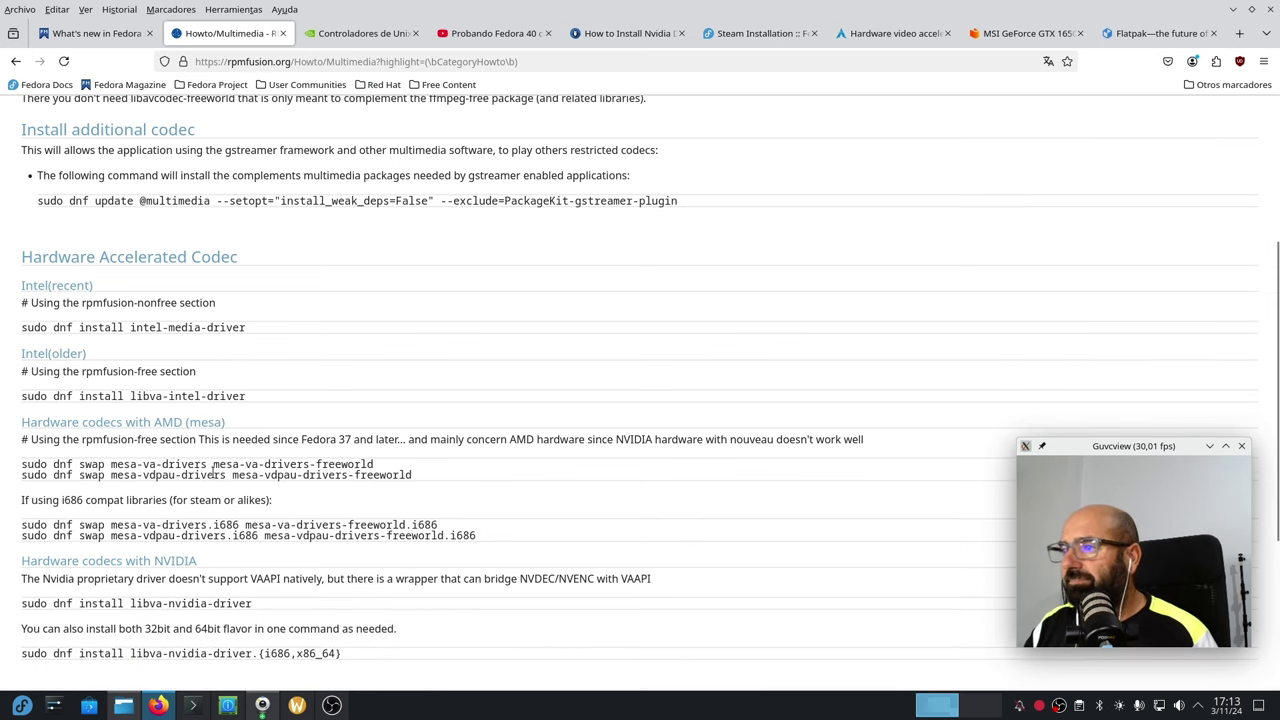
left_click_drag(267, 400, 4, 394)
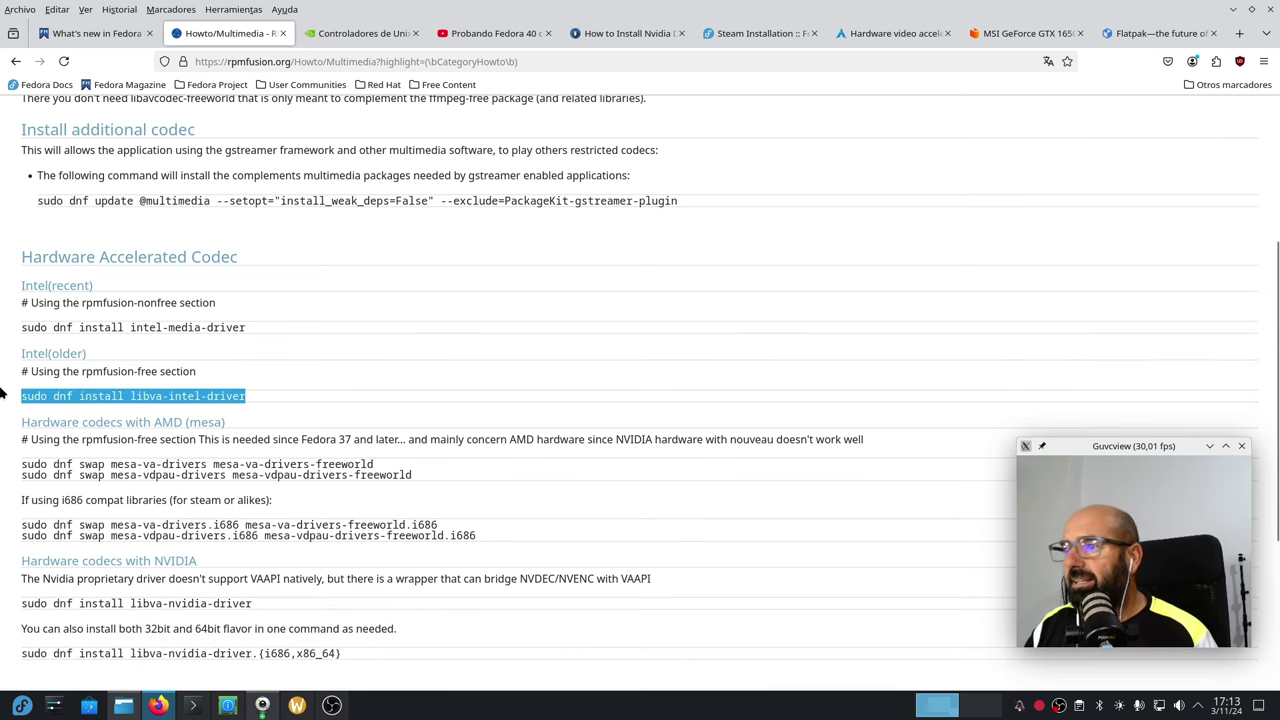
left_click_drag(261, 330, 20, 327)
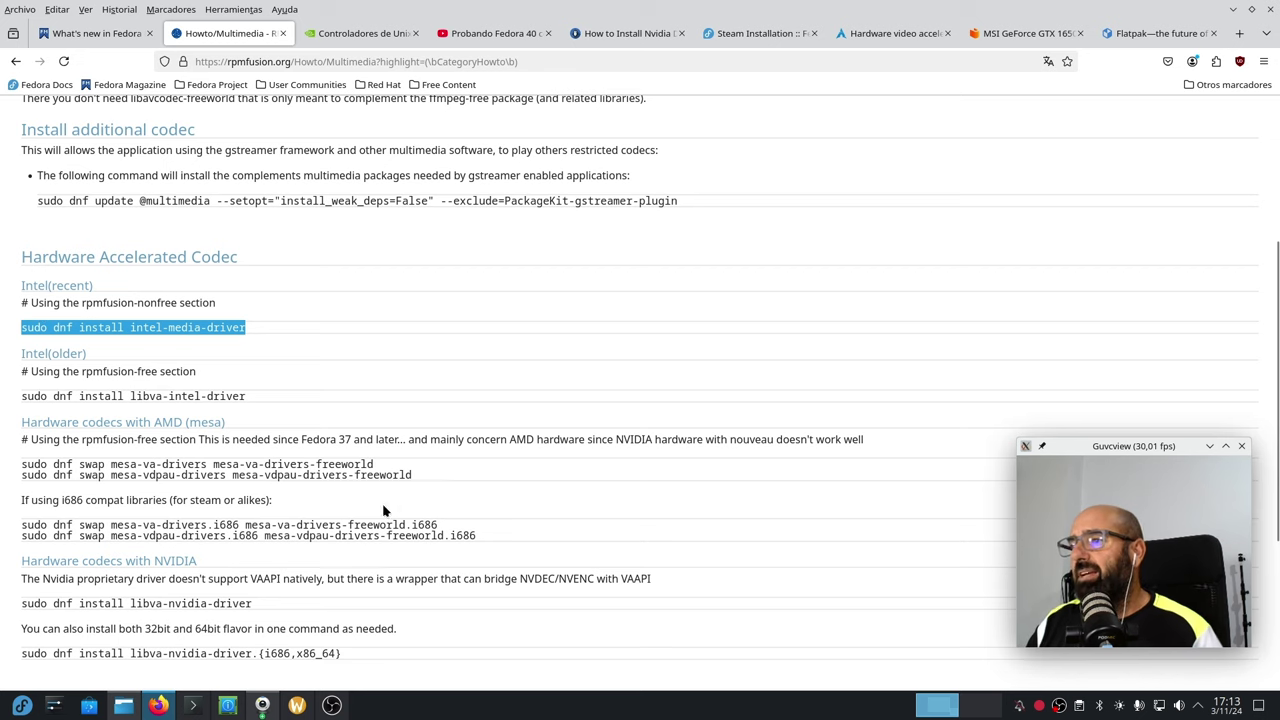
Point out the two AMD mesa freeworld swap commands together and individually by highlighting them, and clear the selection
left_click_drag(444, 478, 7, 466)
left_click(430, 477)
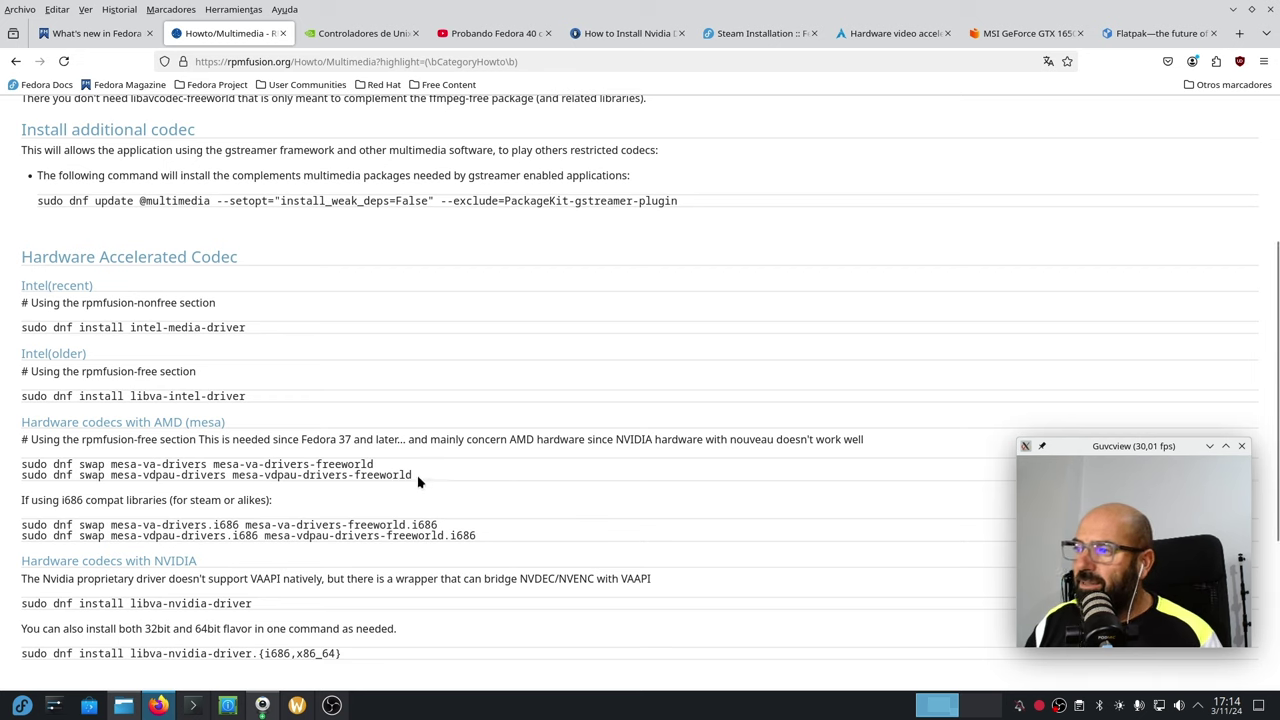
left_click_drag(387, 472, 27, 462)
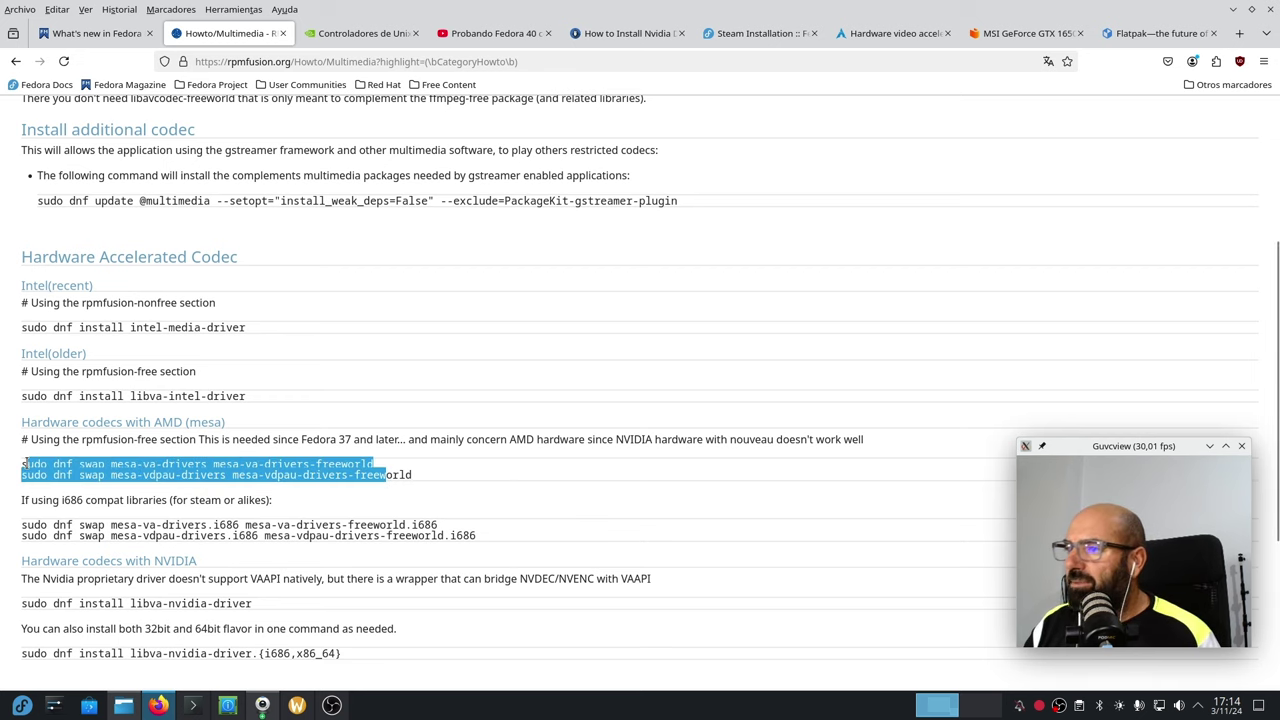
left_click(425, 467)
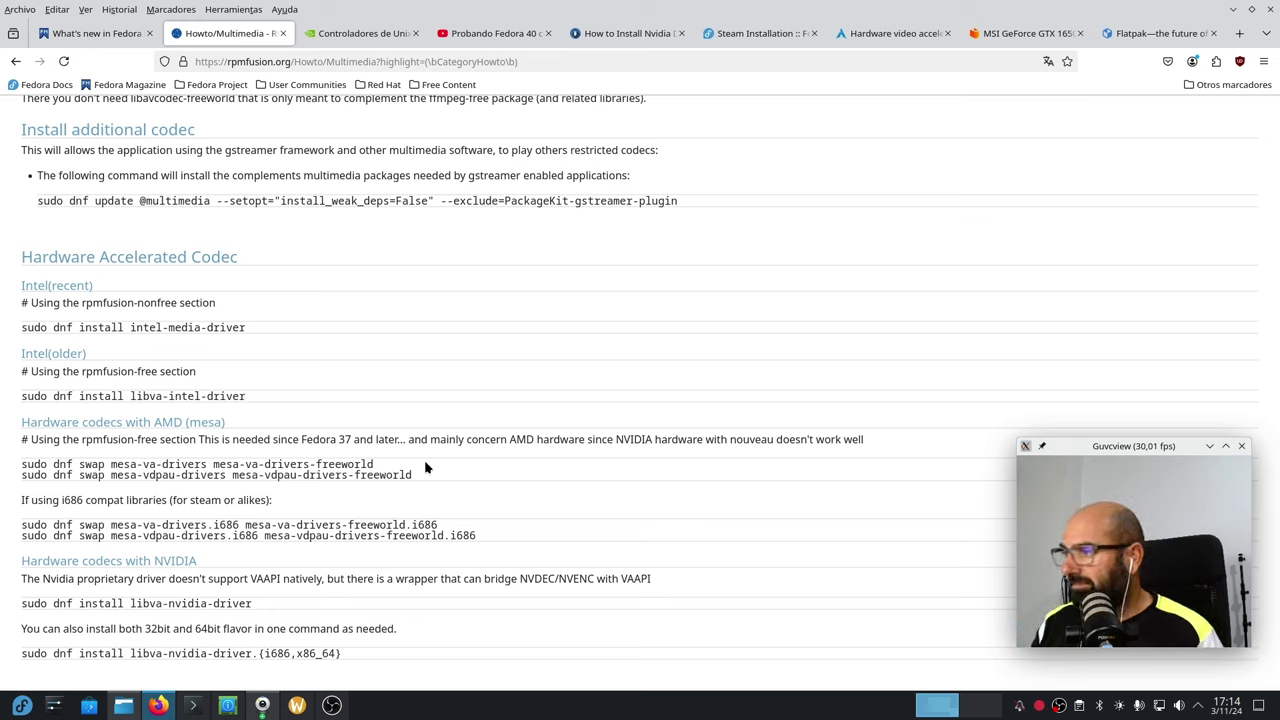
left_click_drag(382, 468, 28, 455)
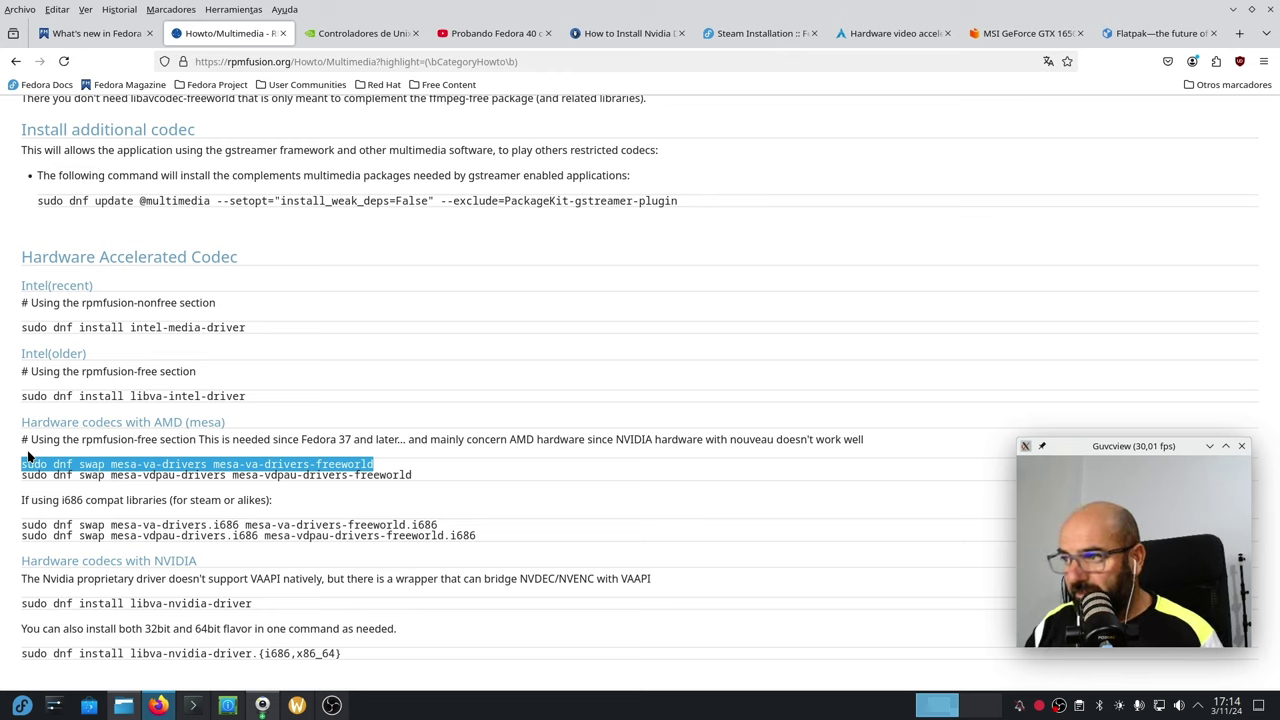
left_click(397, 470)
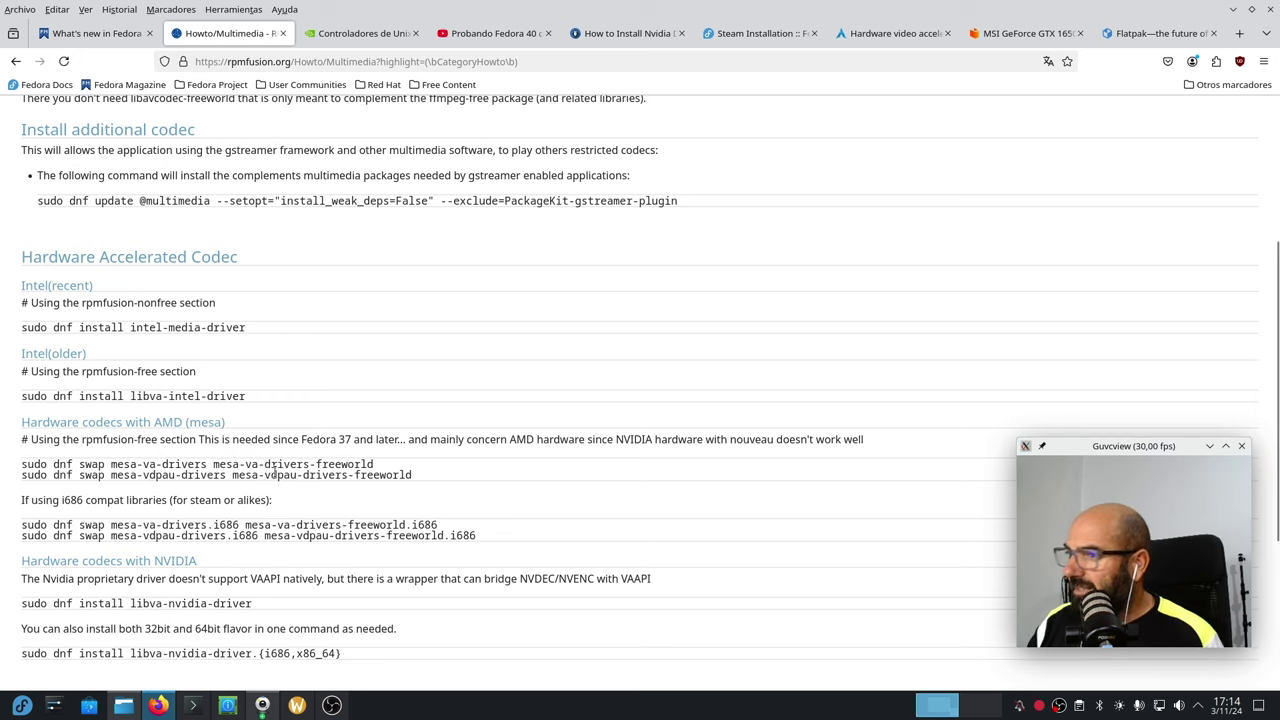
left_click_drag(435, 480, 22, 470)
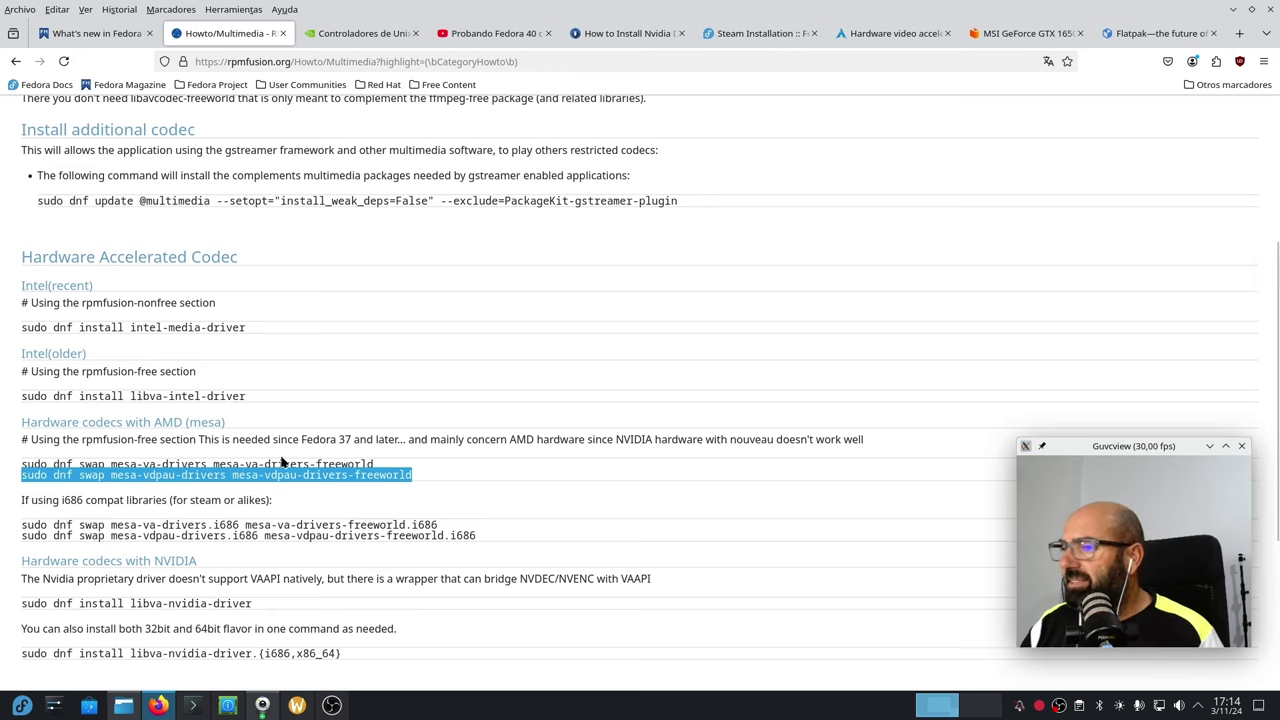
left_click(609, 296)
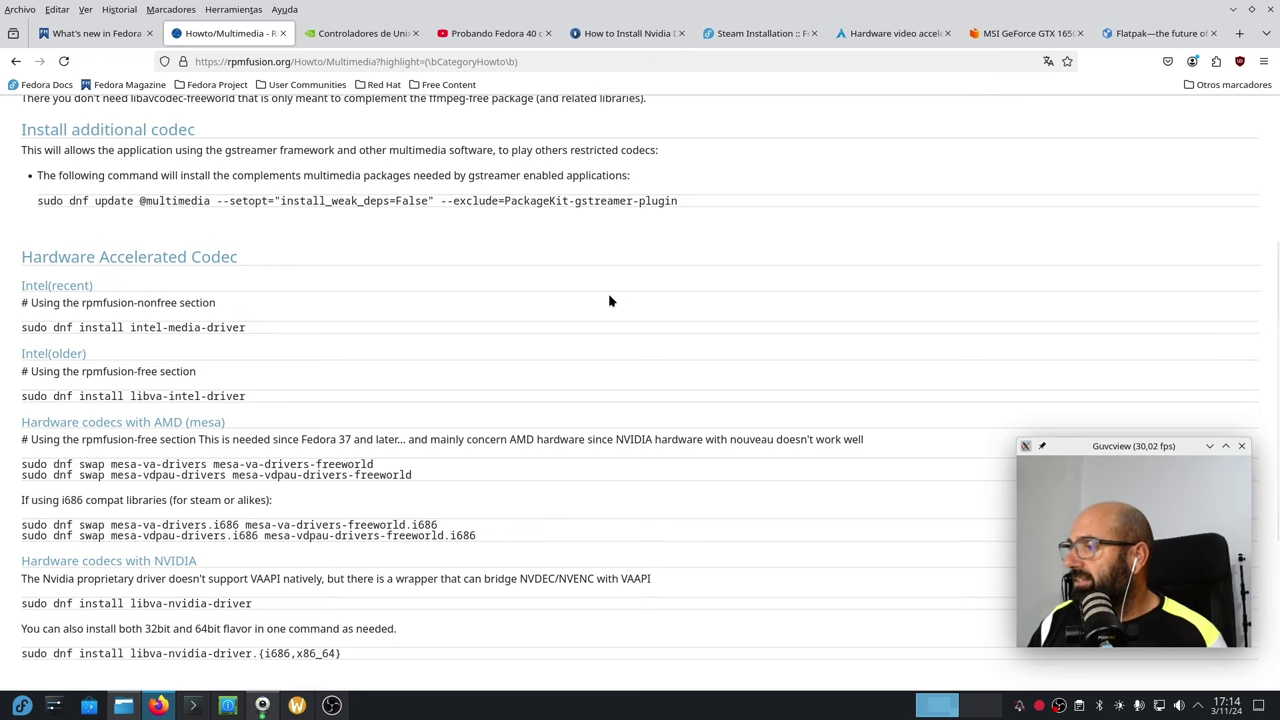
Highlight the libva-nvidia-driver install command under Hardware codecs with NVIDIA, and return to the start of the Multimedia page
scroll(608, 293, "down", 5)
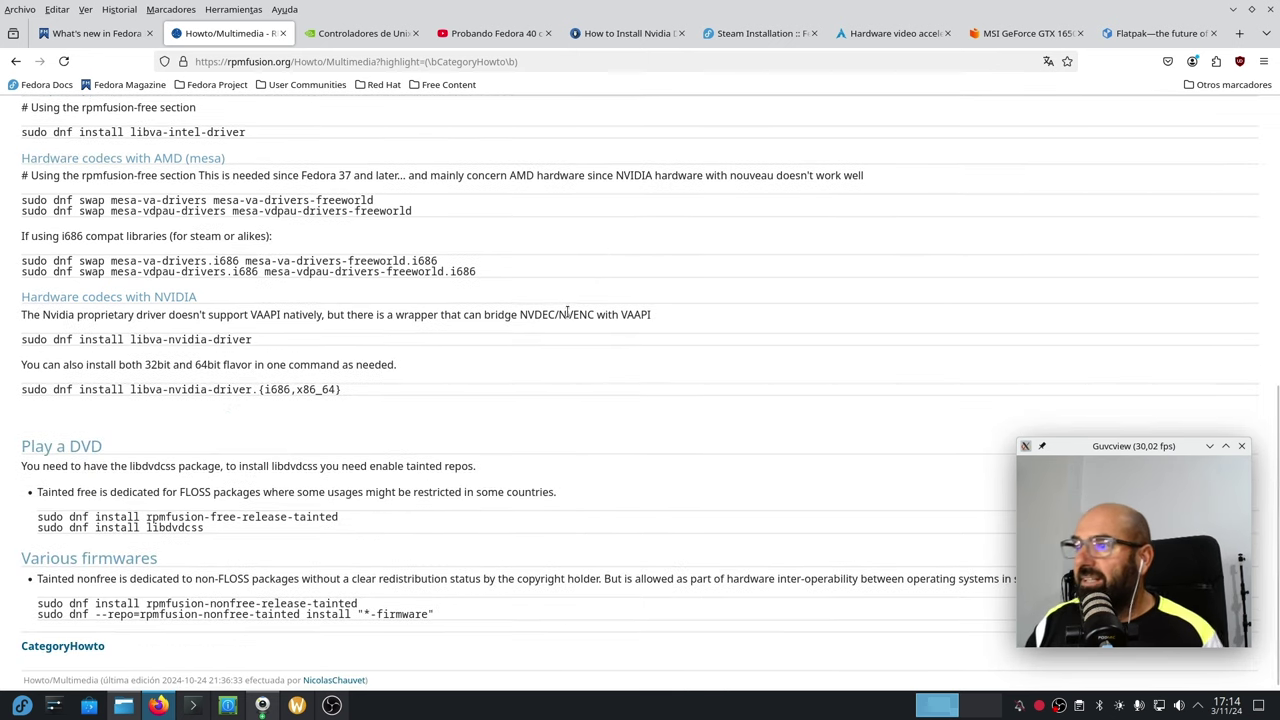
scroll(475, 367, "up", 2)
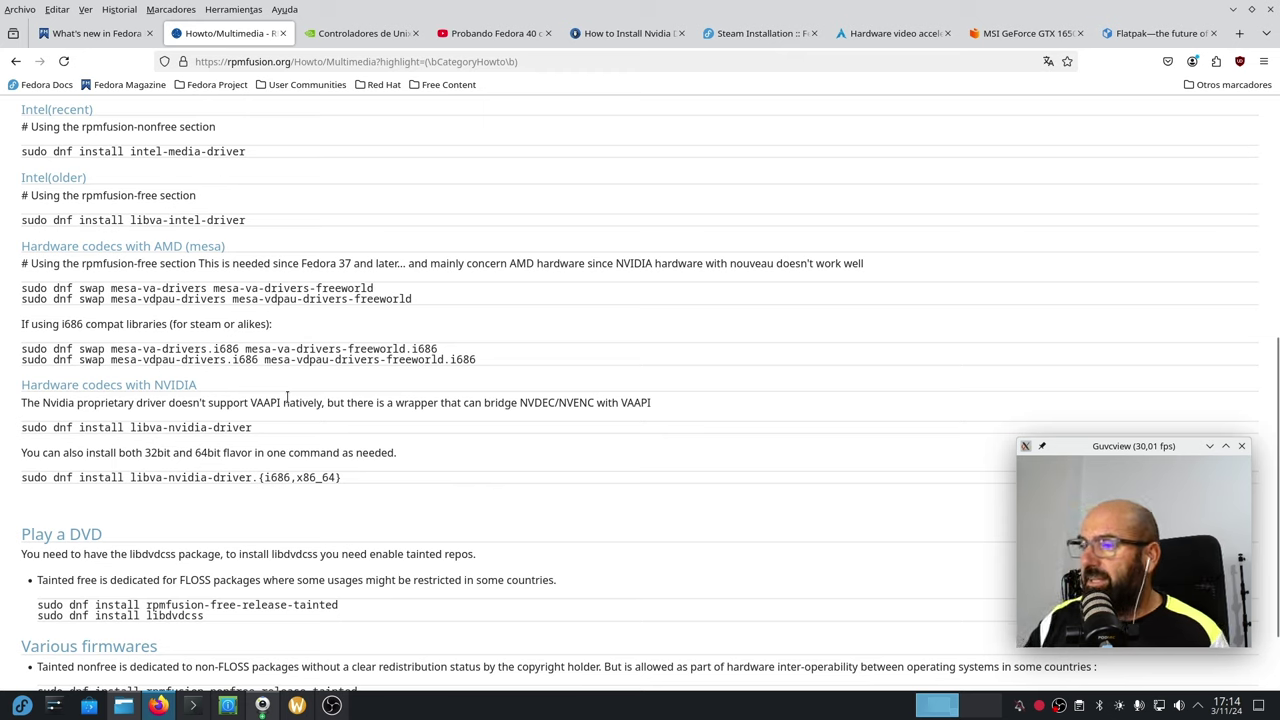
left_click_drag(258, 427, 21, 429)
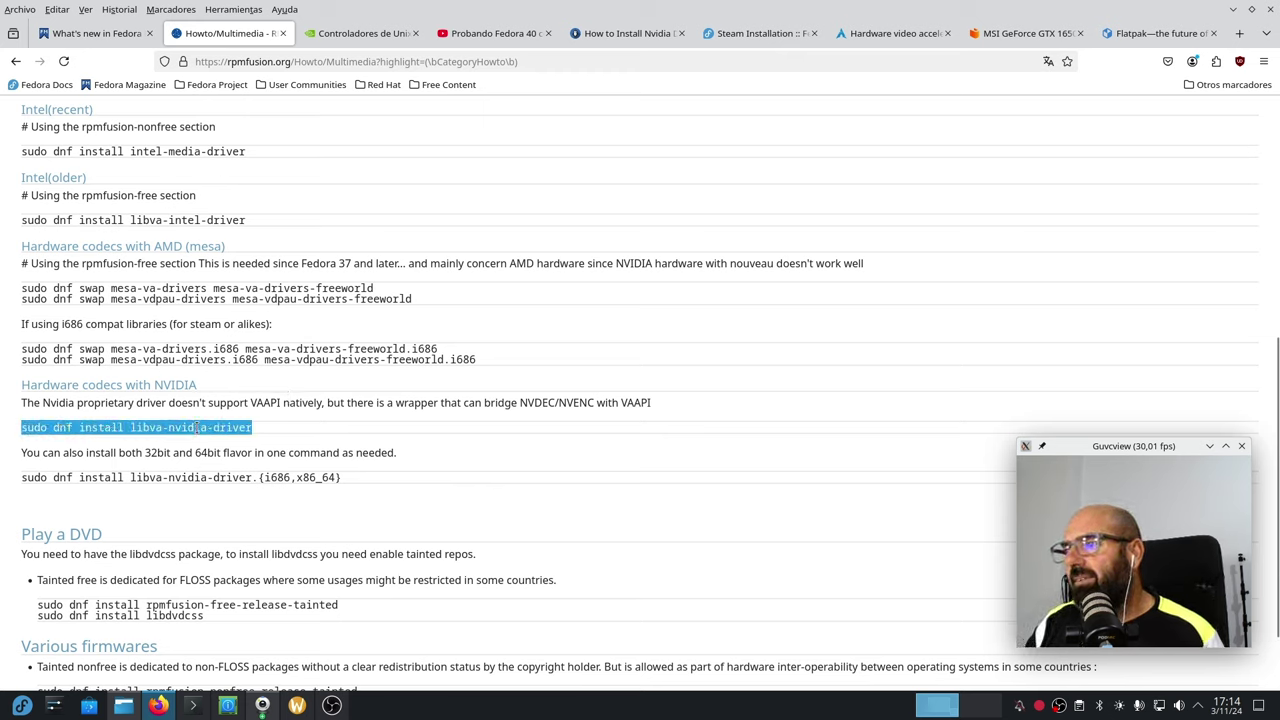
left_click(281, 444)
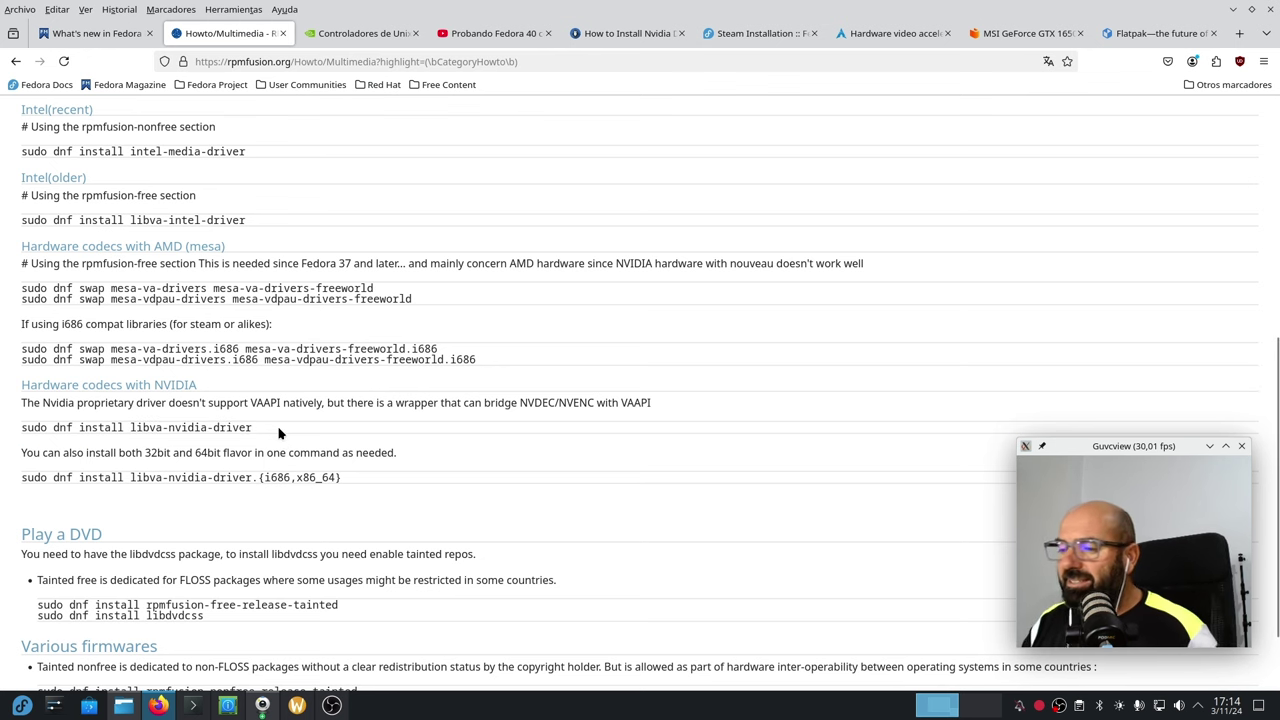
scroll(279, 432, "up", 5)
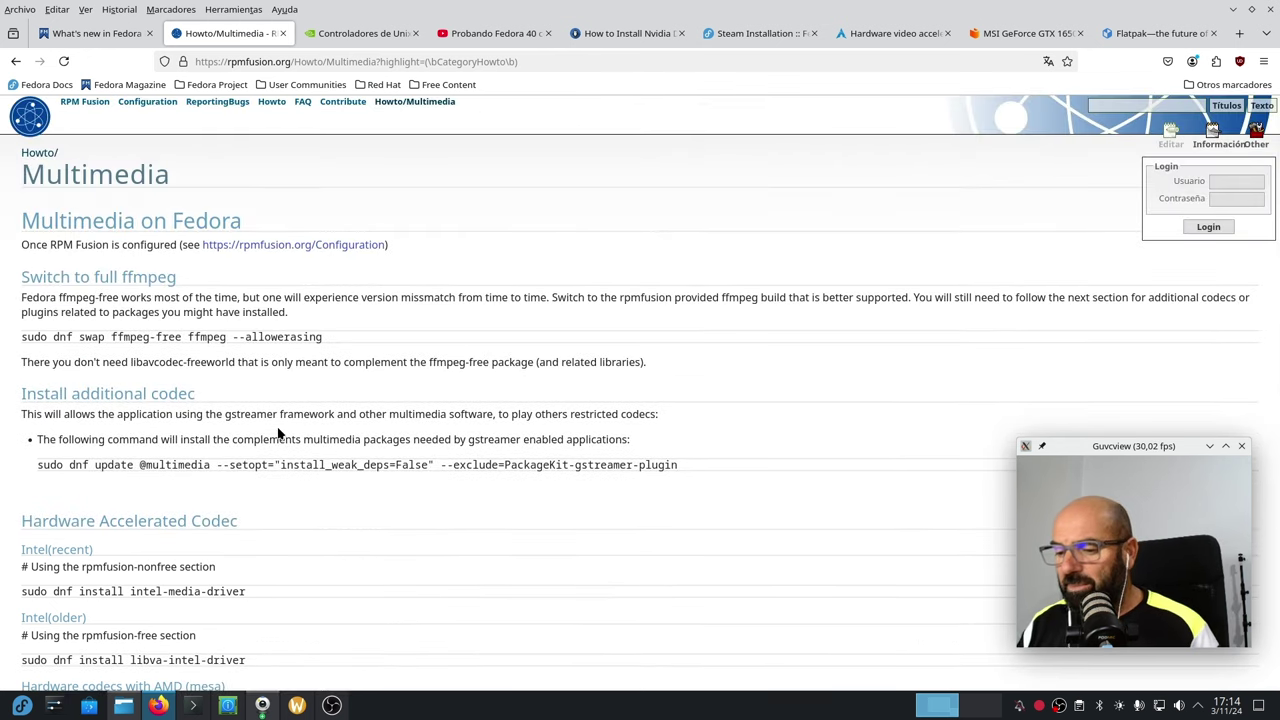
Show the Nvidia Unix drivers page, and minimize the Firefox and Dolphin windows to clear the desktop
left_click(345, 33)
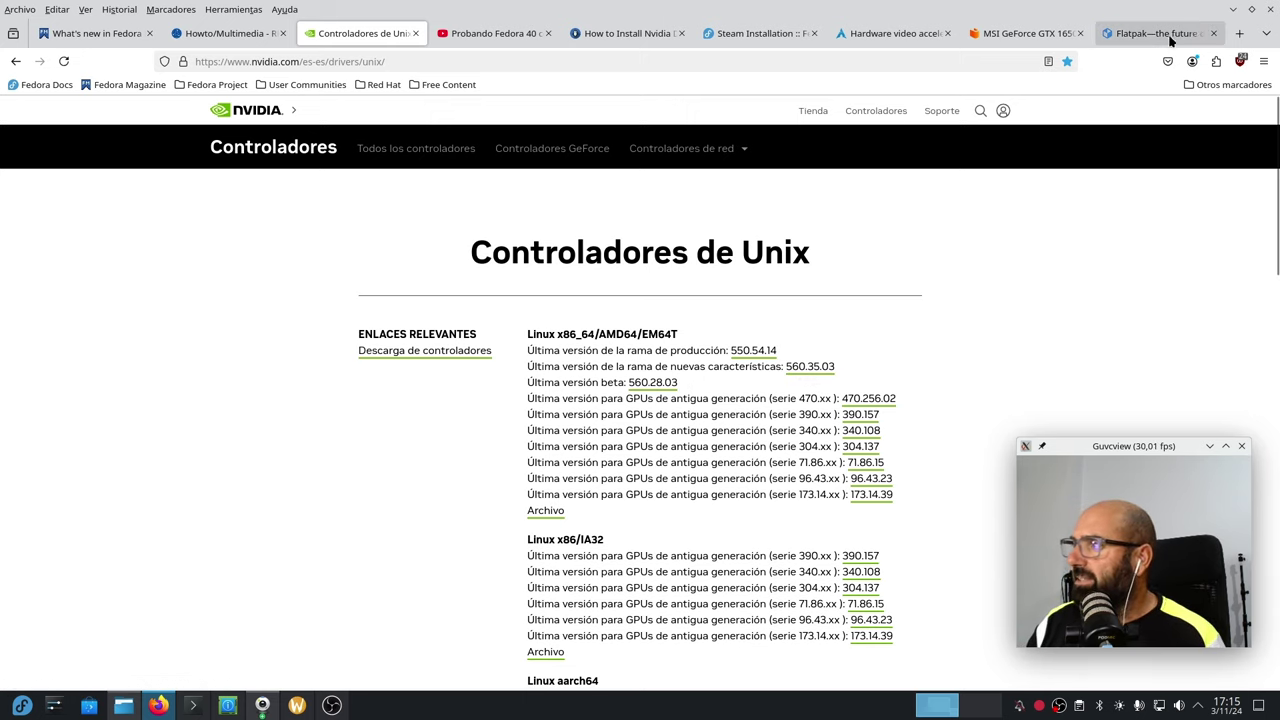
left_click(1232, 9)
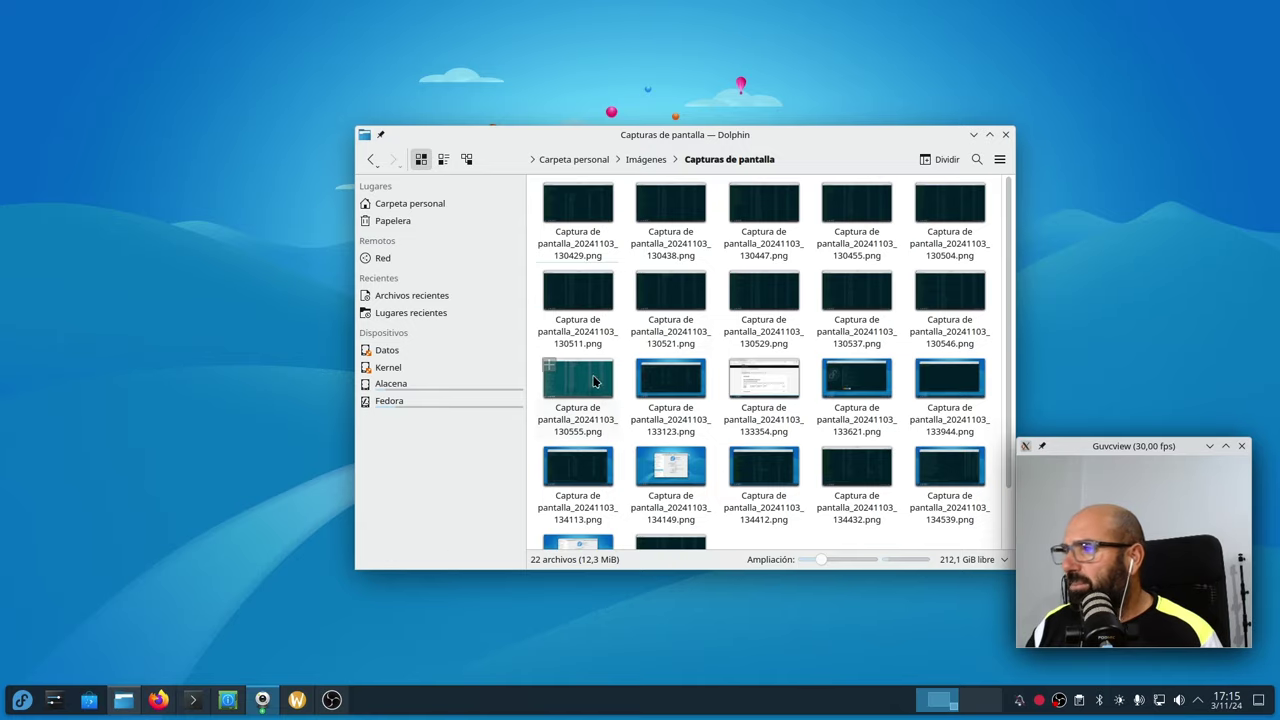
left_click(973, 134)
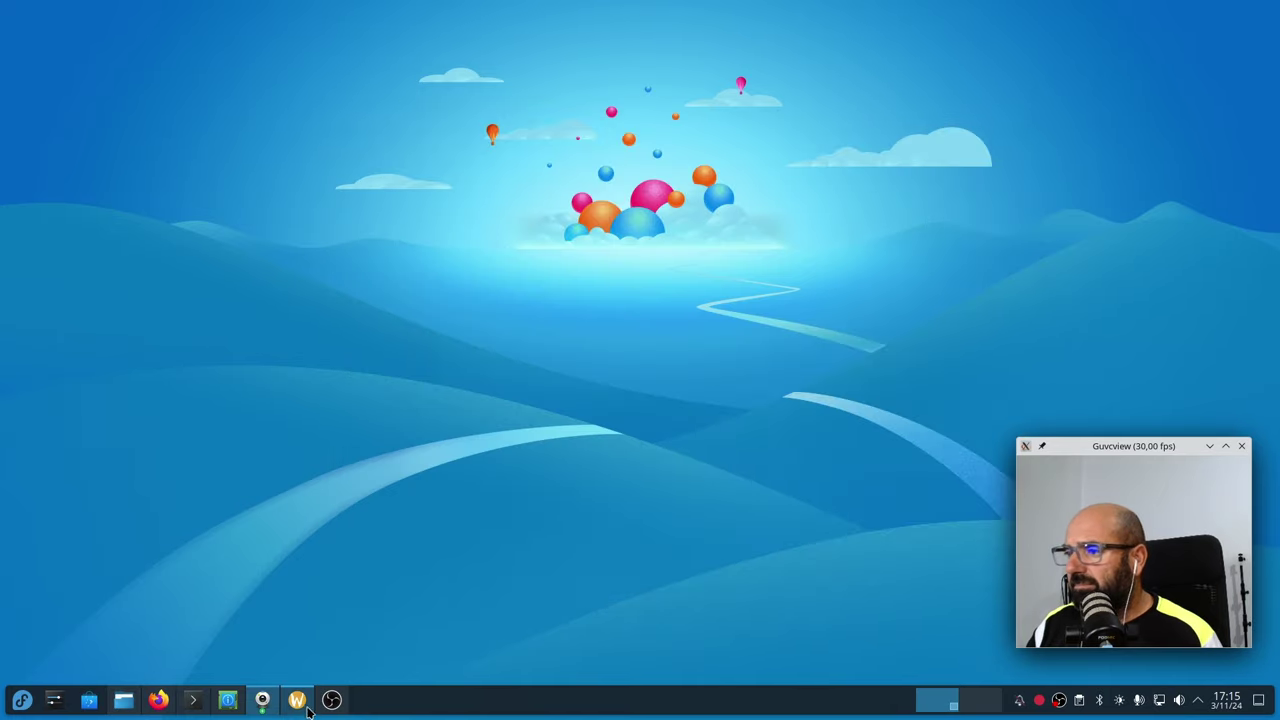
Bring up Konsole, reposition and enlarge its window, and run nvidia-smi to show the driver version
left_click(195, 700)
left_click_drag(672, 66, 444, 30)
left_click_drag(828, 562, 895, 622)
type("nvi")
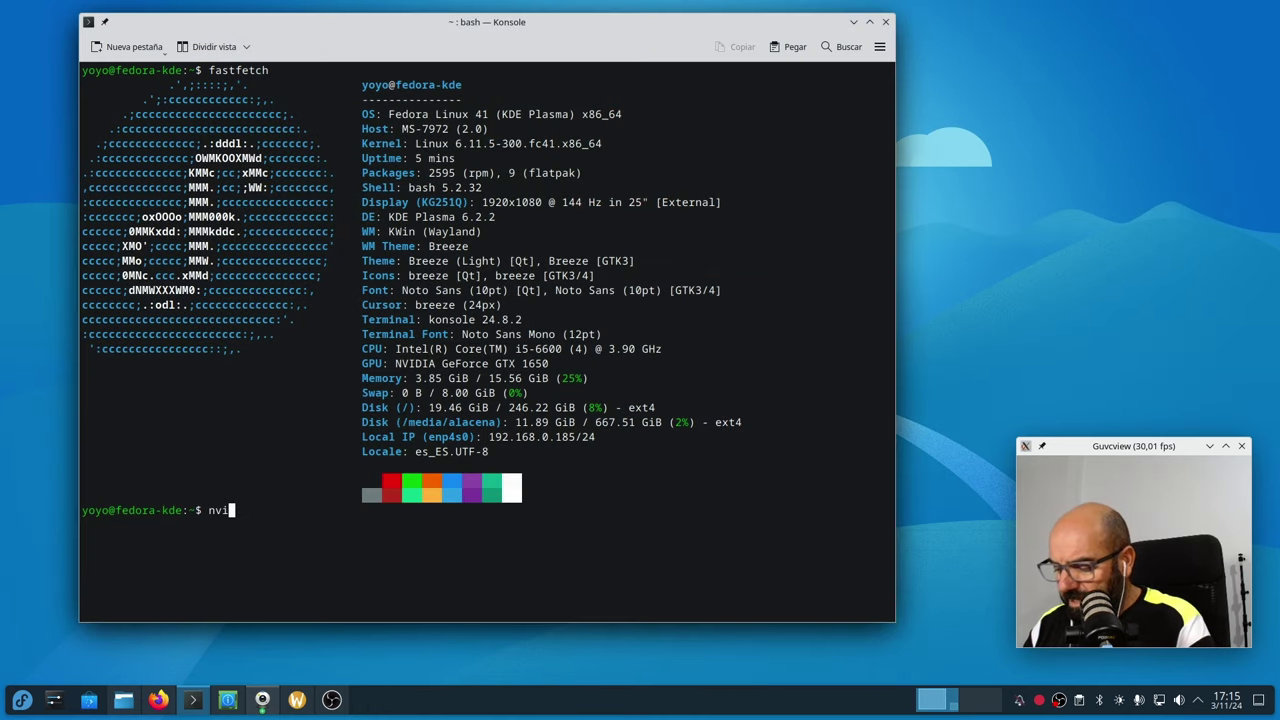
type("dia-smi")
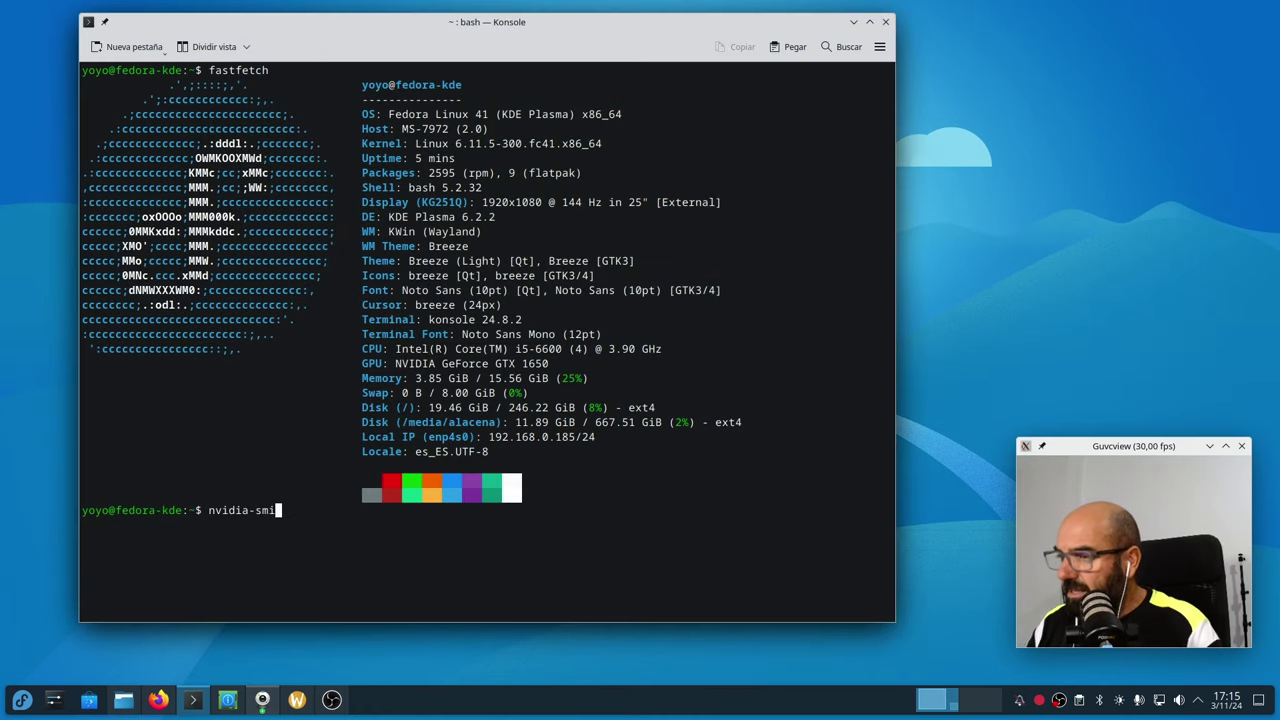
key("Return")
scroll(501, 447, "up", 14)
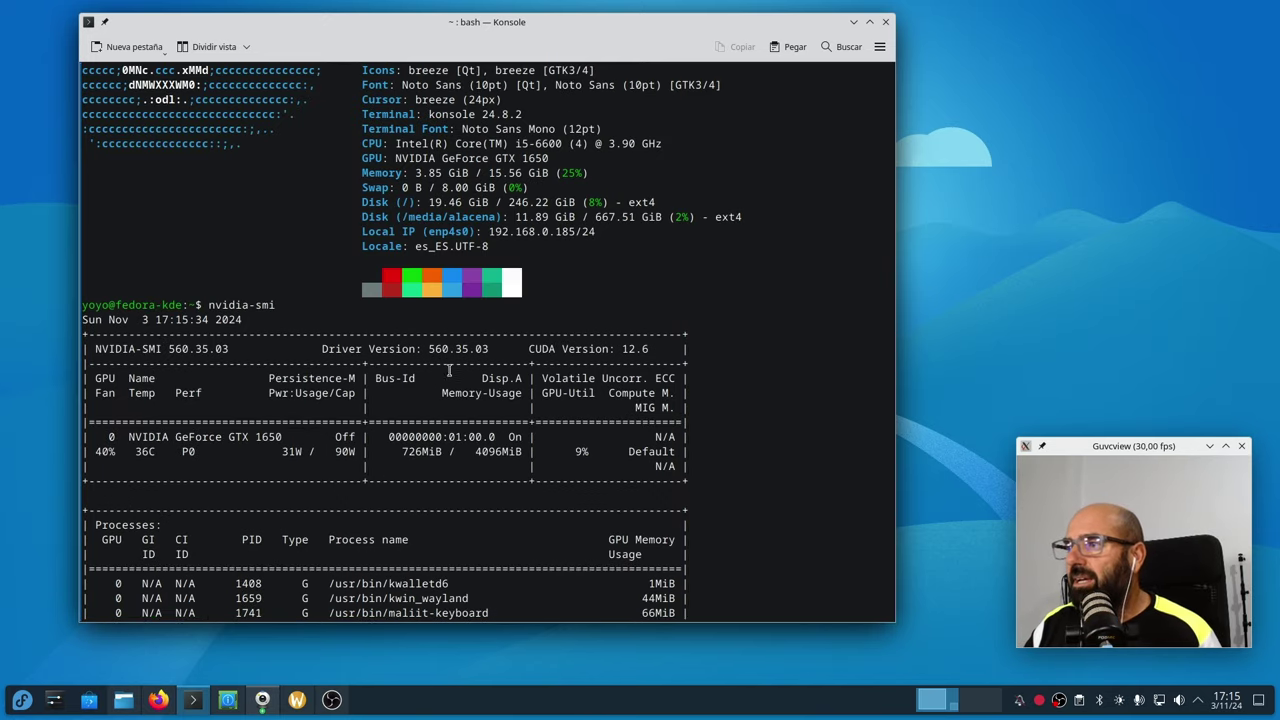
Check the driver versions on the Nvidia Unix drivers page in Firefox, and return to the Konsole output
left_click(159, 697)
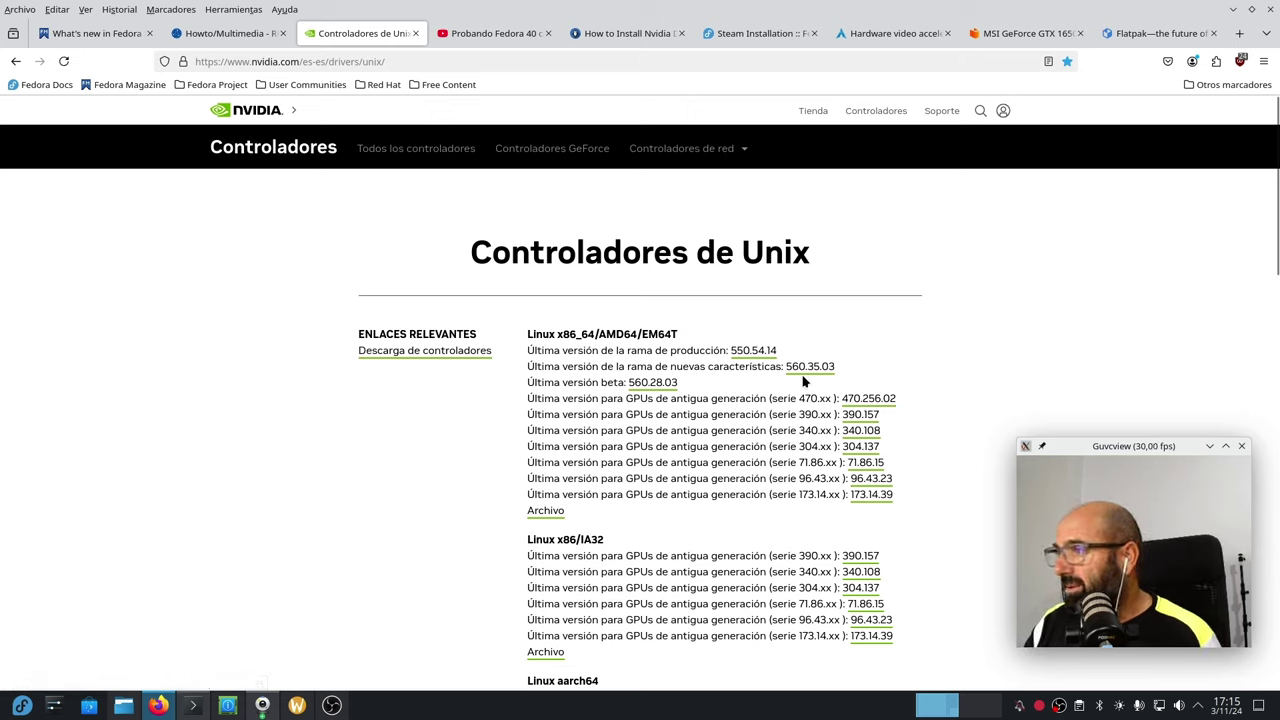
left_click(1233, 9)
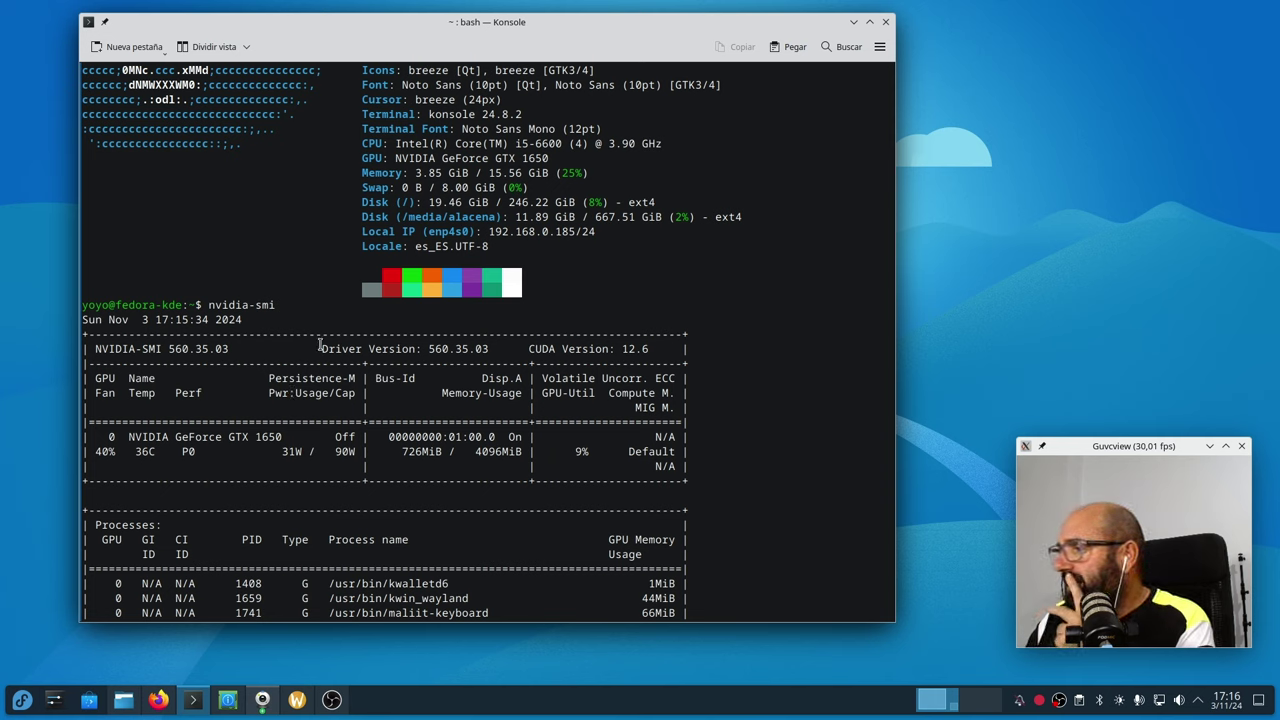
Search the application launcher for "nvi", start the NVIDIA X server settings tool, and make its window taller
left_click(20, 702)
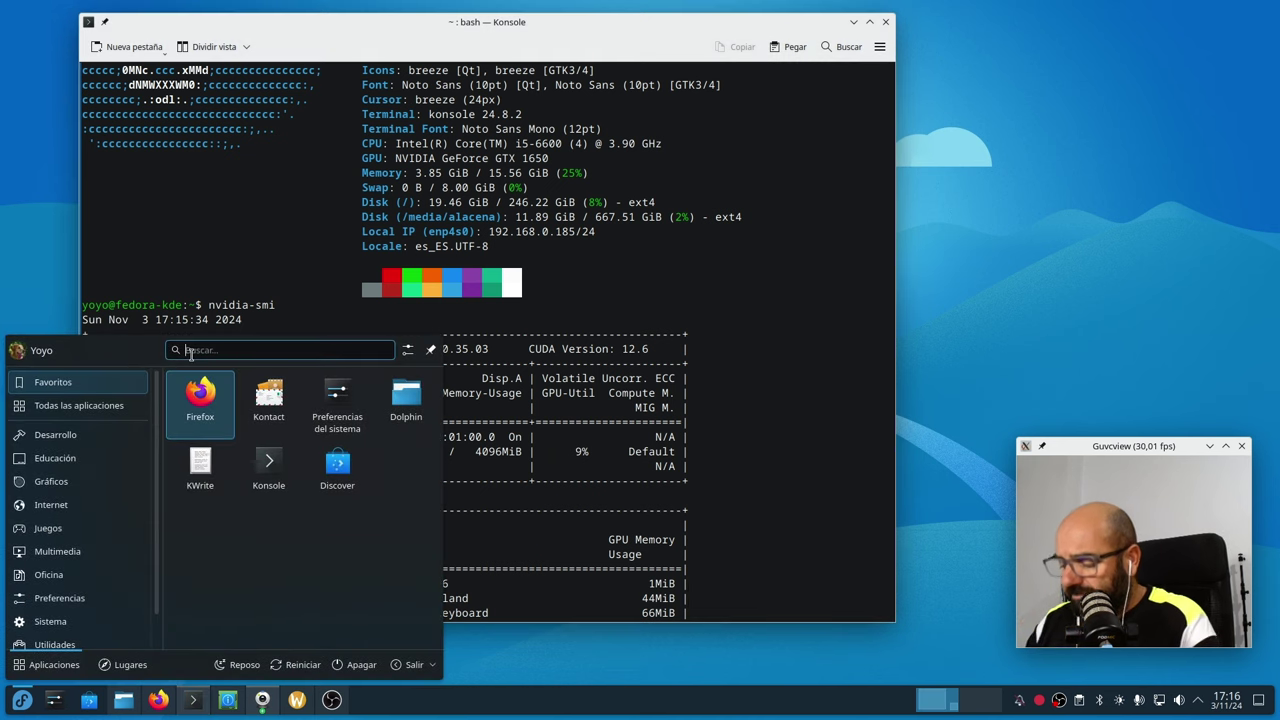
type("nv")
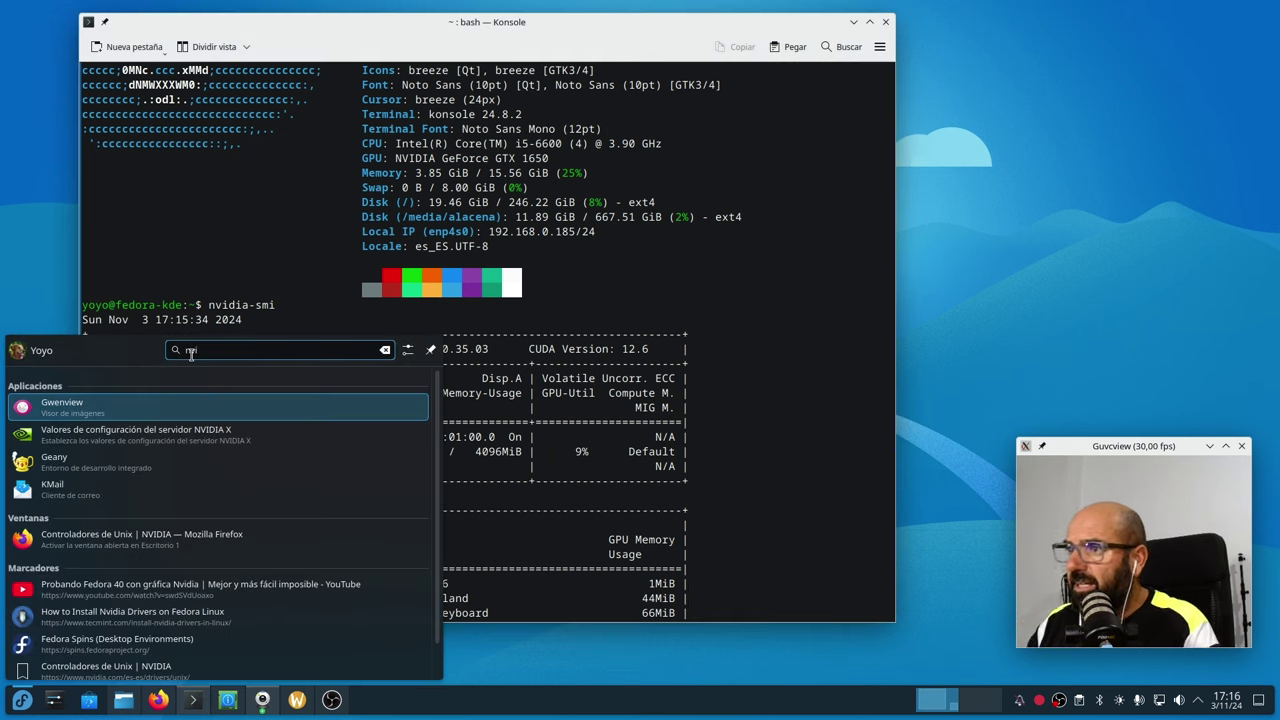
type("i")
left_click(127, 436)
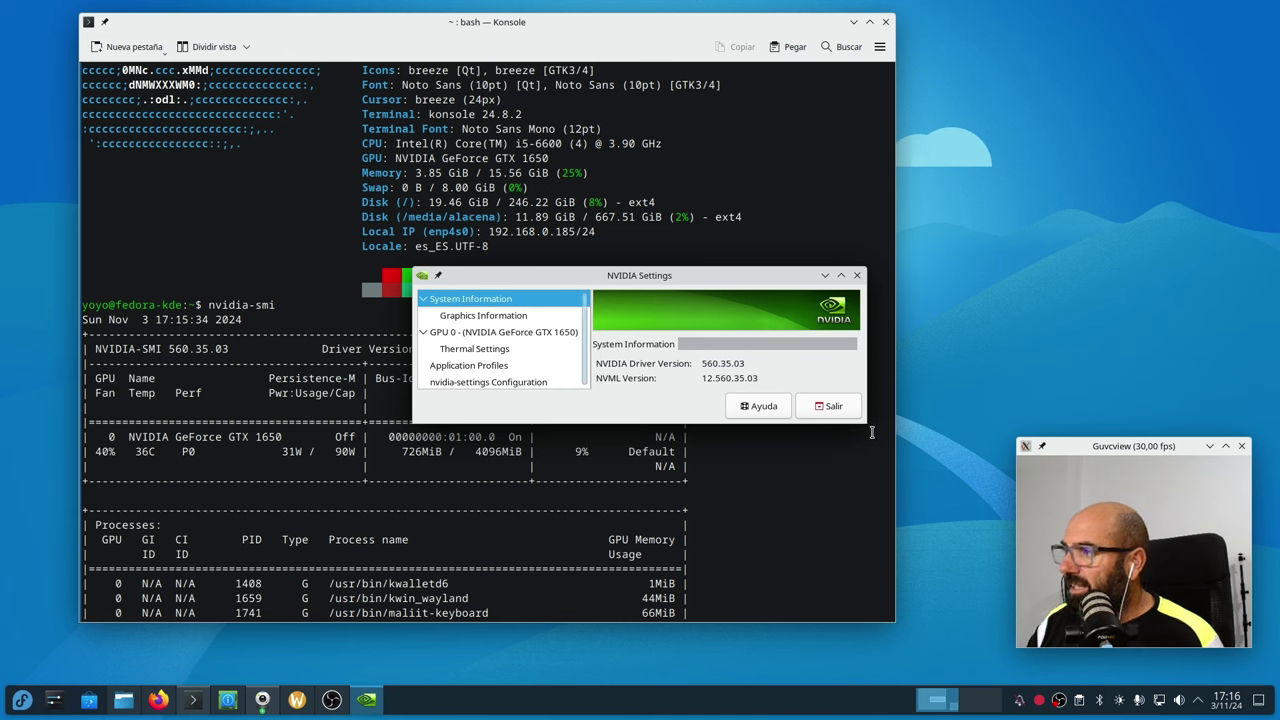
left_click_drag(868, 426, 870, 501)
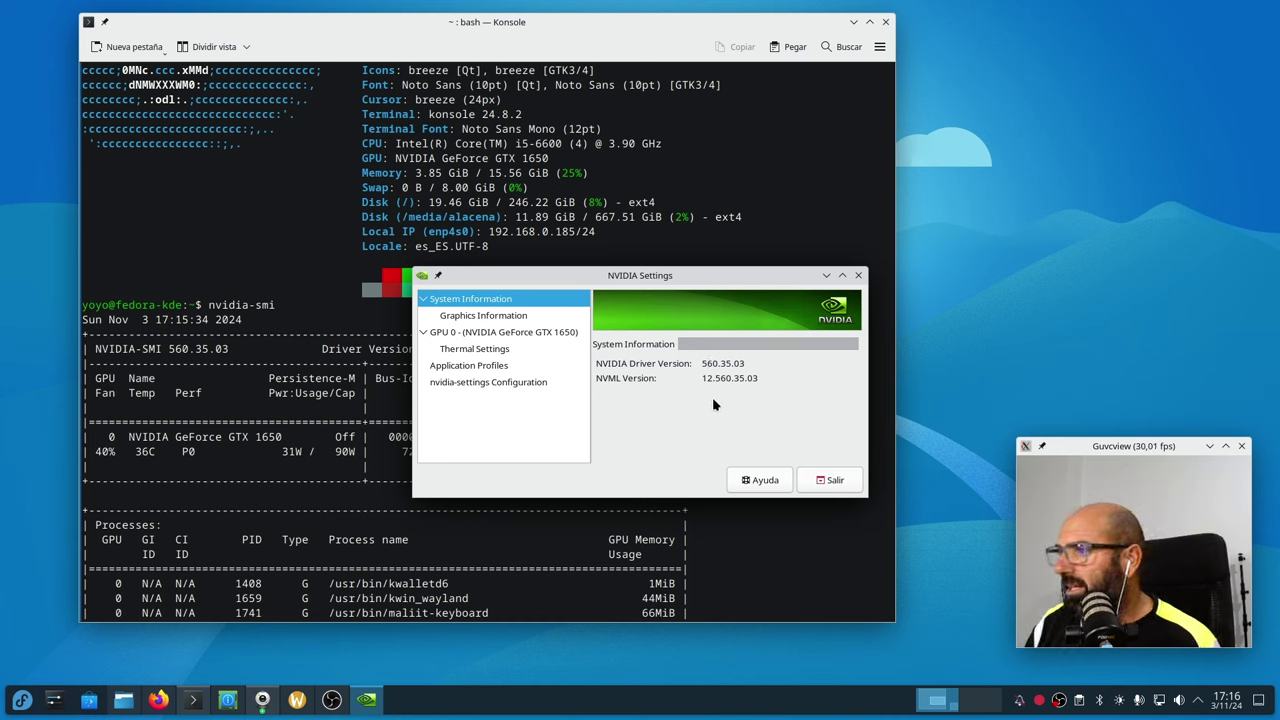
Review the Graphics Information, GPU 0, Thermal Settings, Application Profiles and nvidia-settings Configuration pages, and quit NVIDIA Settings
left_click(505, 316)
left_click(505, 334)
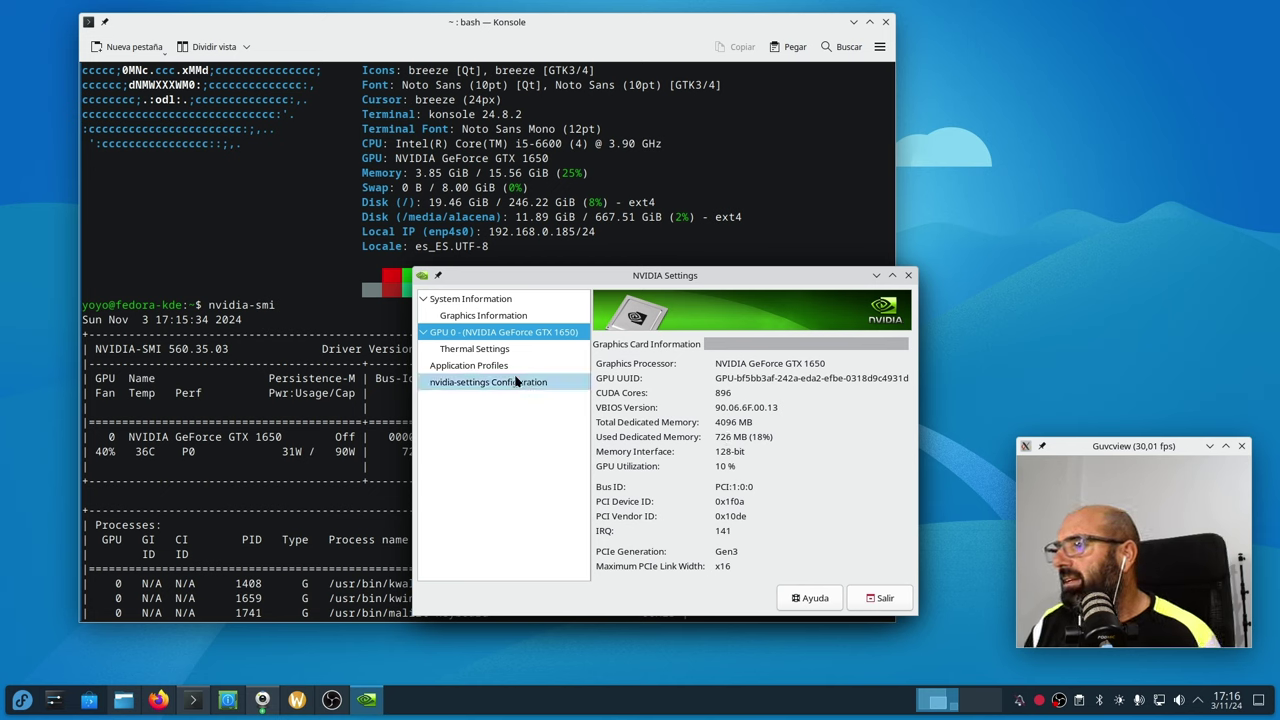
left_click(474, 350)
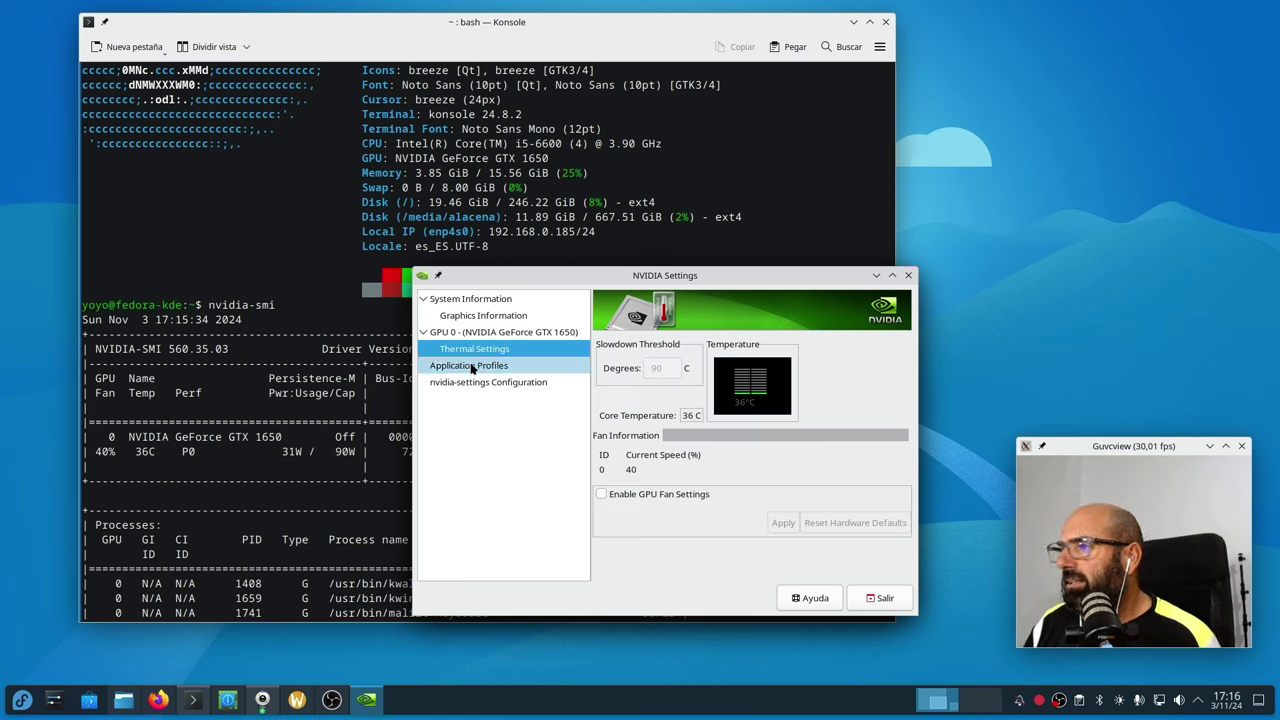
left_click(472, 366)
left_click(490, 381)
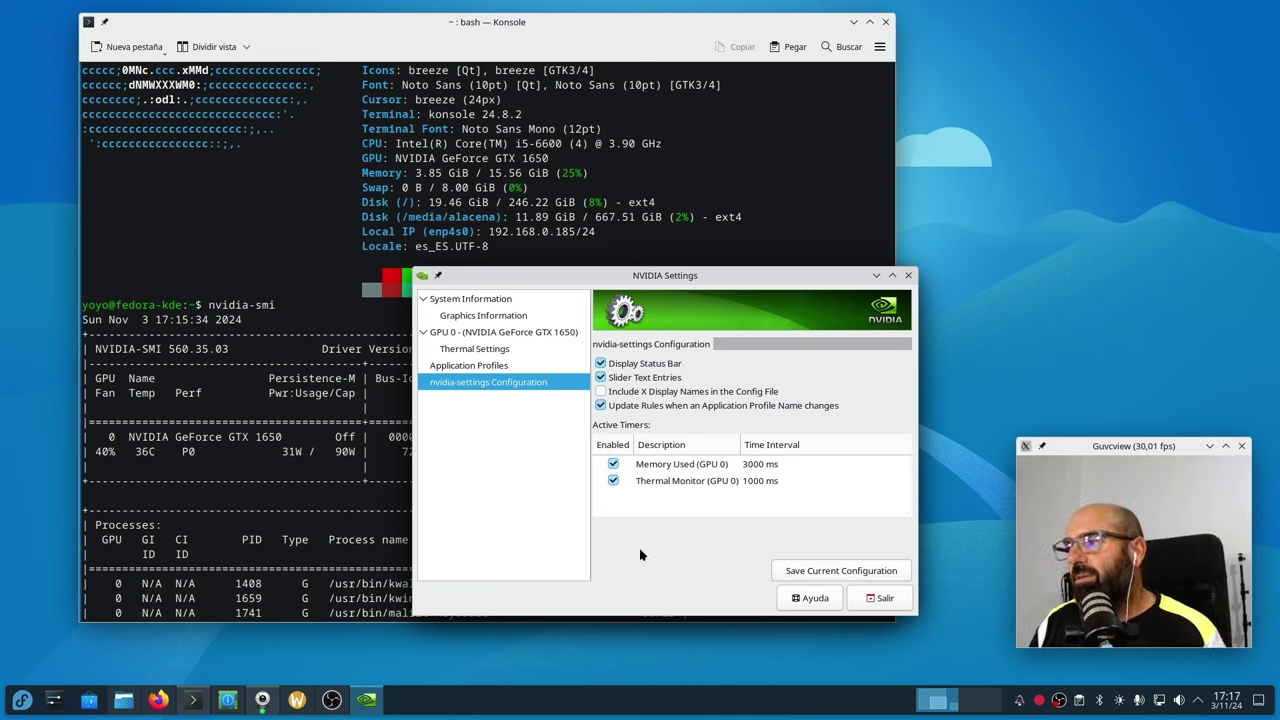
left_click(865, 596)
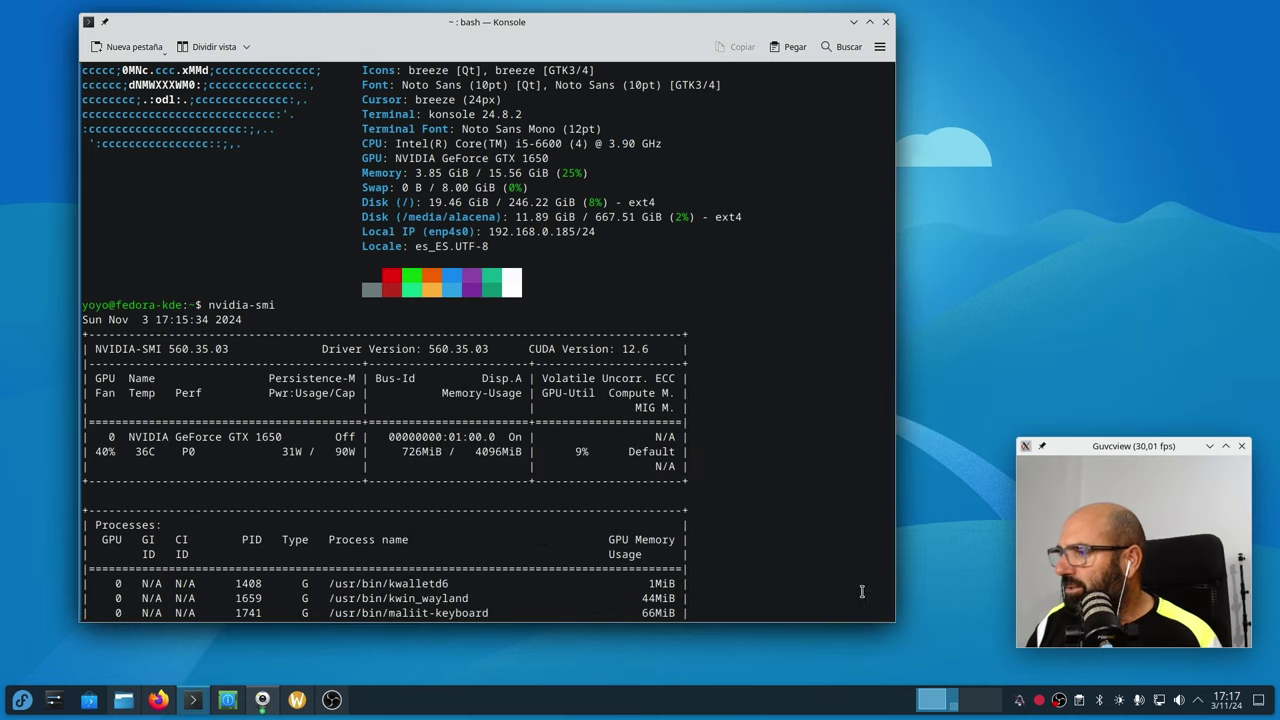
Look over the earlier fastfetch output in Konsole, and run vdpauinfo at the prompt
scroll(615, 405, "up", 5)
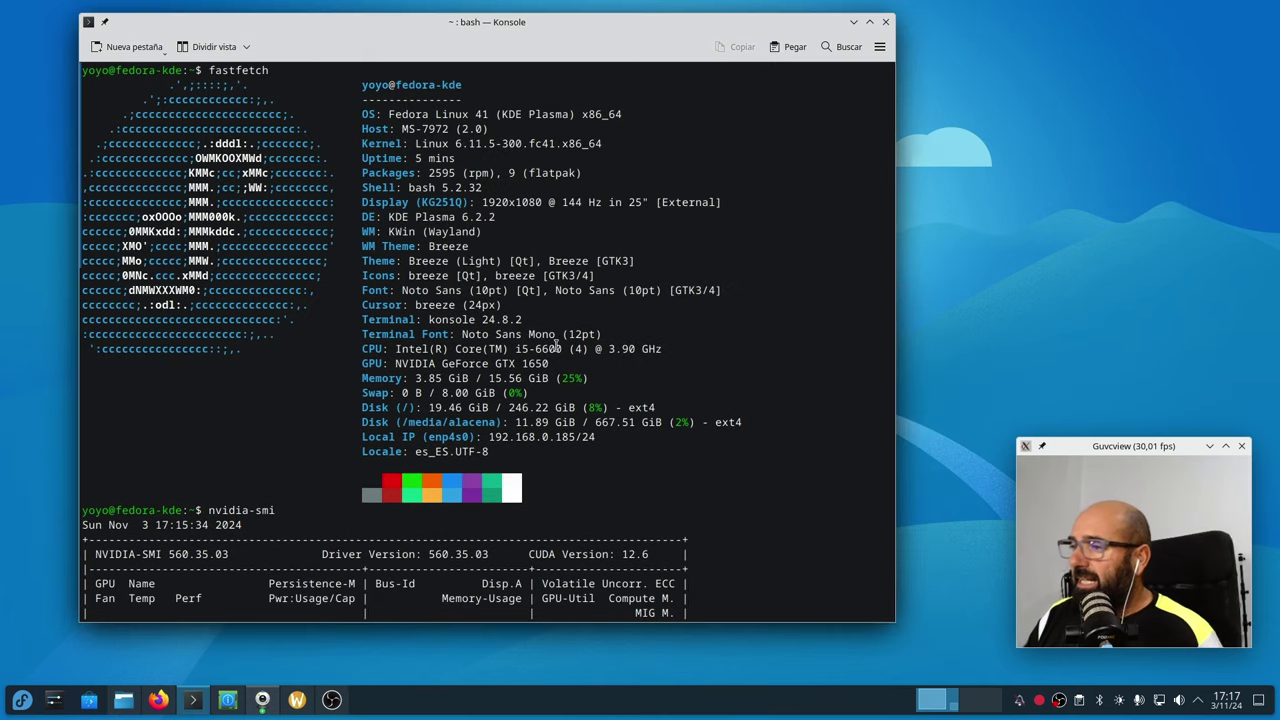
scroll(556, 345, "down", 20)
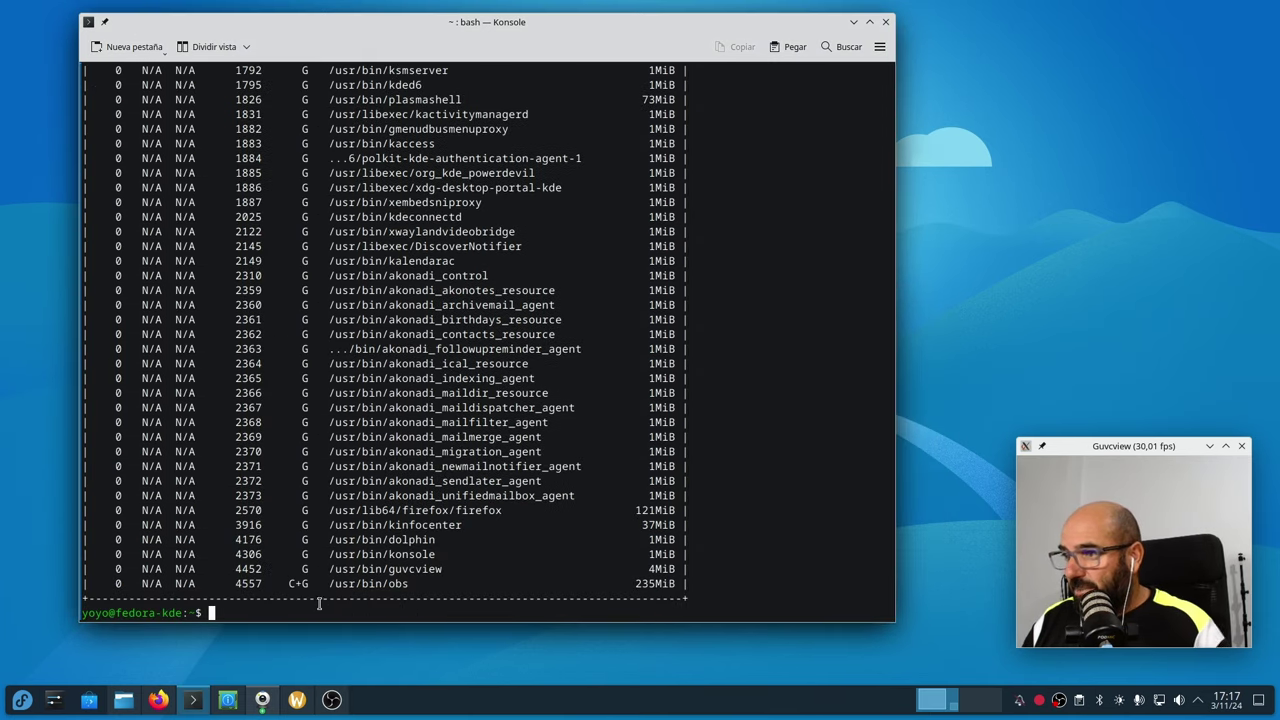
type("vd")
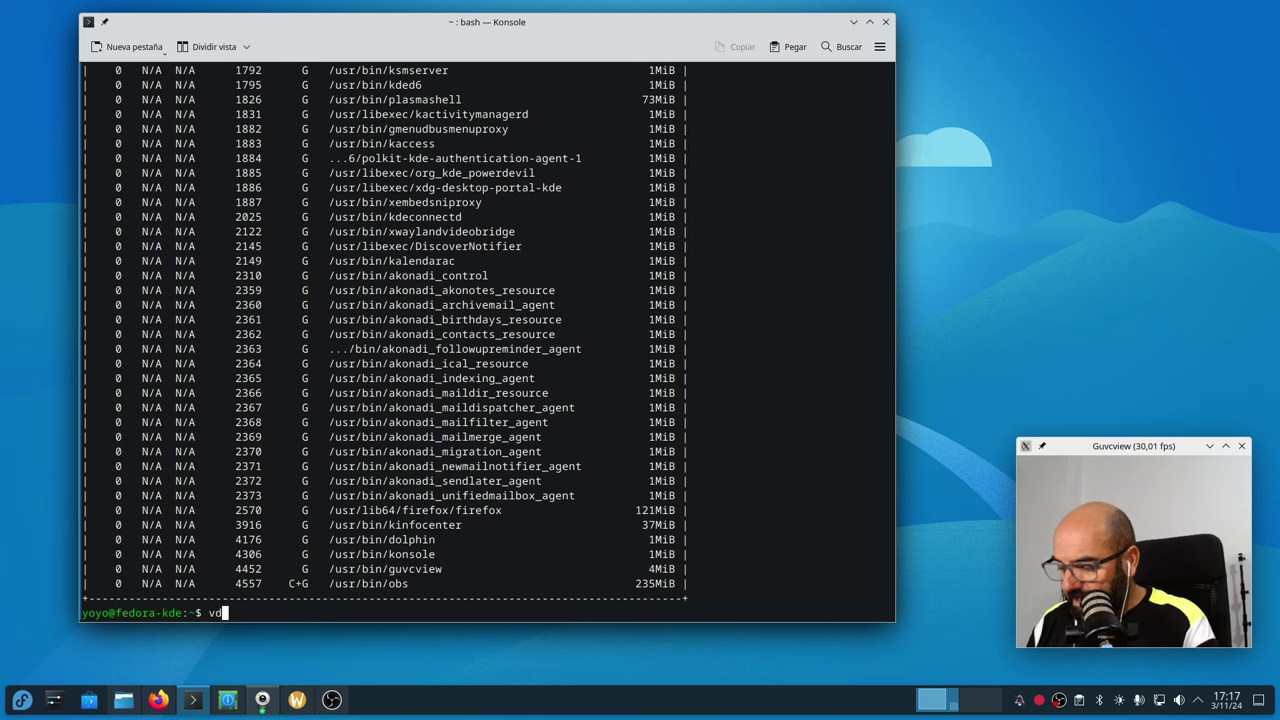
type("pauinfo")
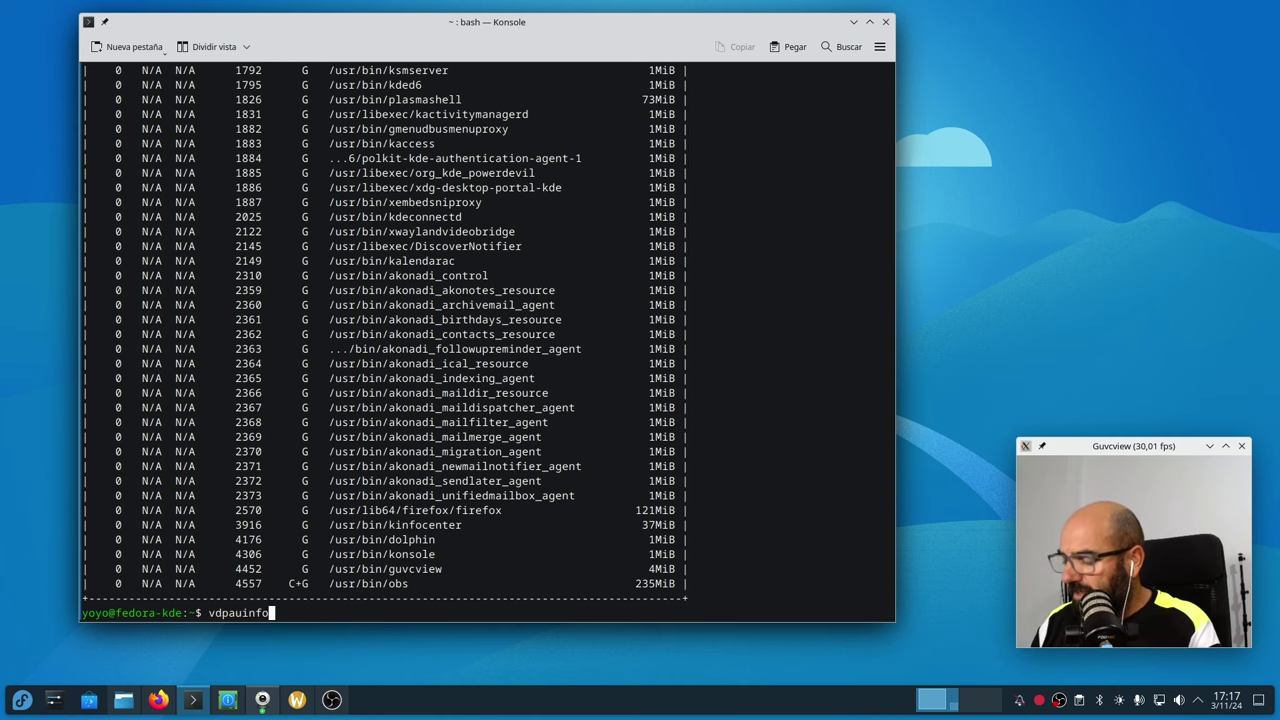
key("Return")
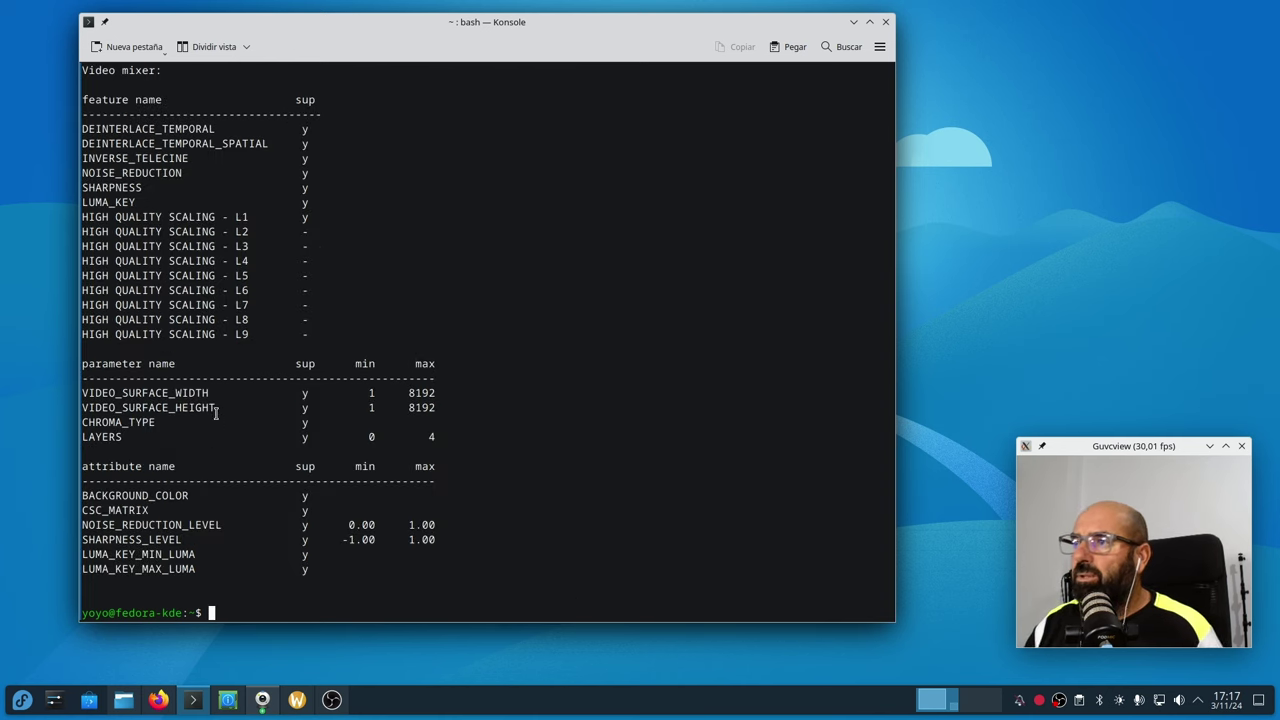
Examine the vdpauinfo driver string and the Decoder capabilities table, and highlight the AV1_MAIN, AV1_HIGH and AV1_PROFESSIONAL rows
scroll(215, 413, "up", 15)
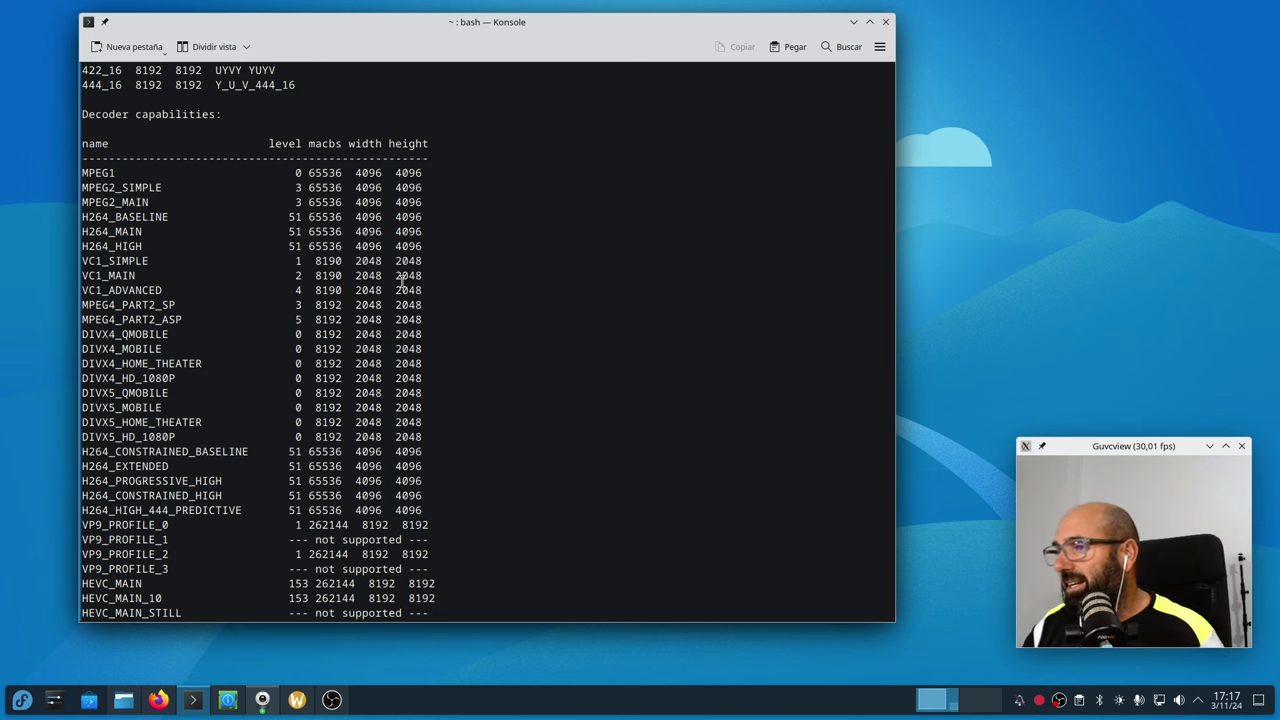
scroll(408, 290, "up", 10)
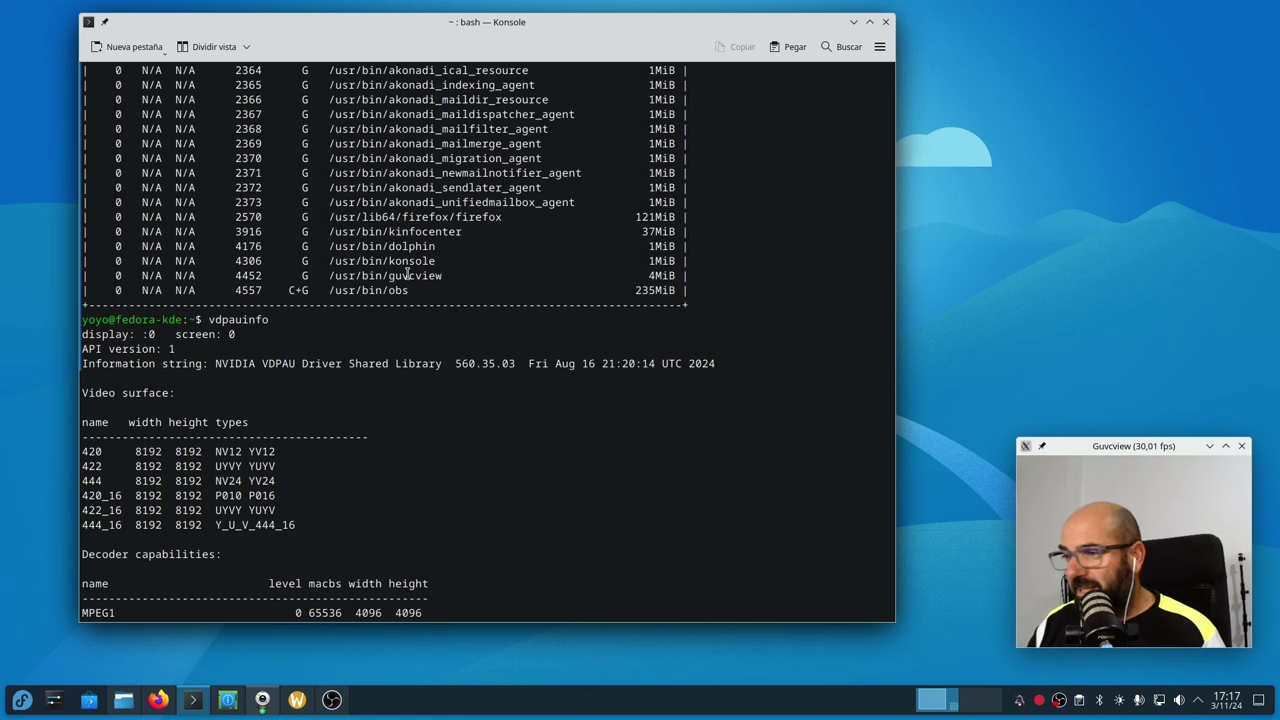
scroll(408, 273, "down", 8)
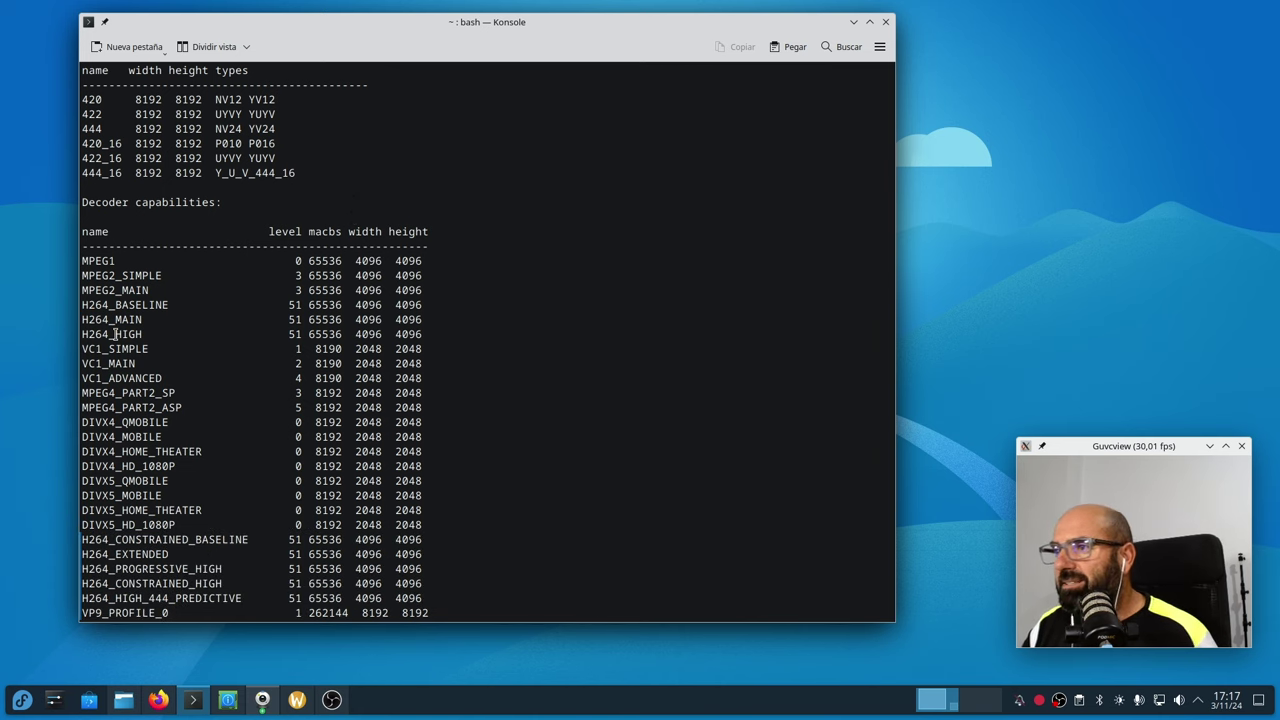
scroll(116, 334, "down", 3)
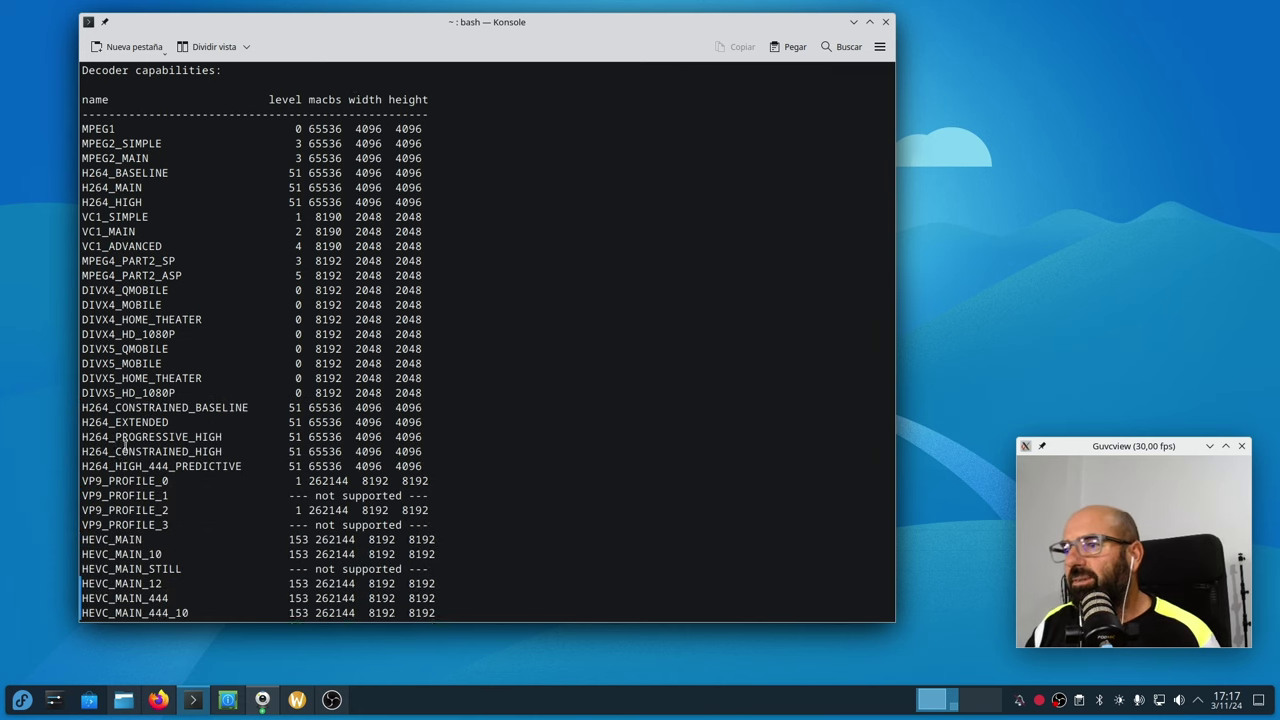
scroll(124, 444, "down", 4)
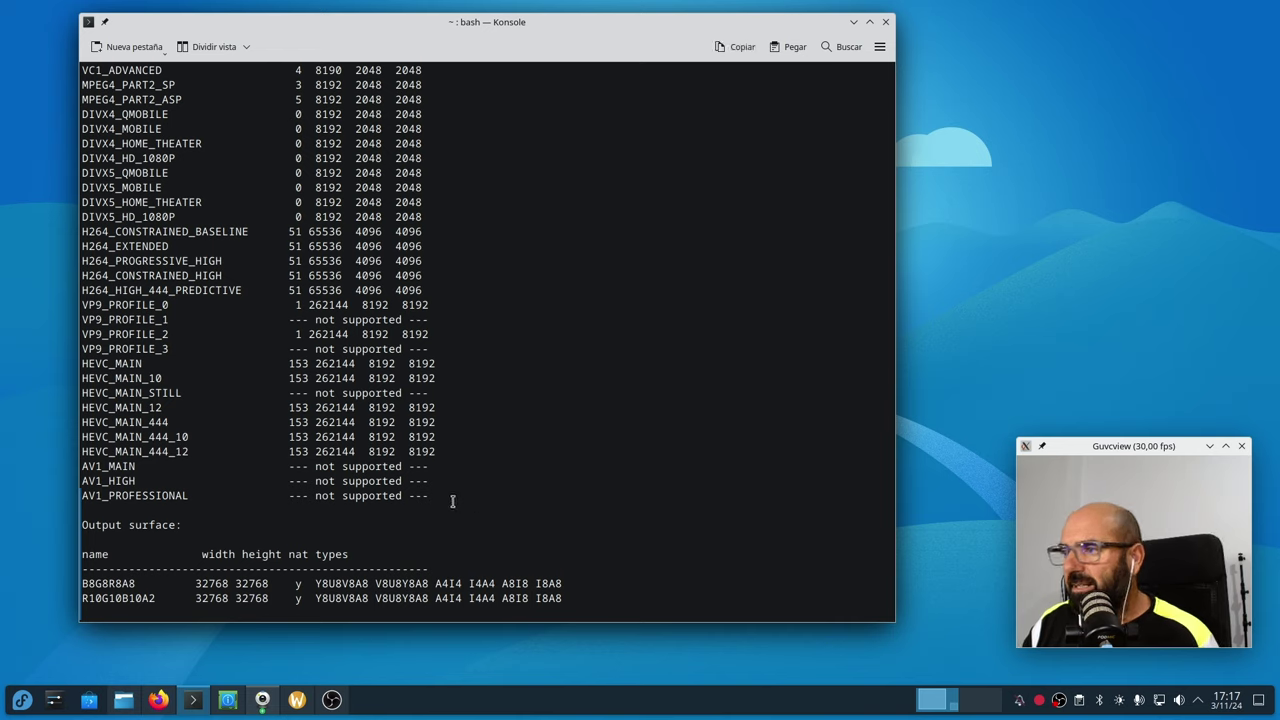
left_click_drag(452, 501, 72, 468)
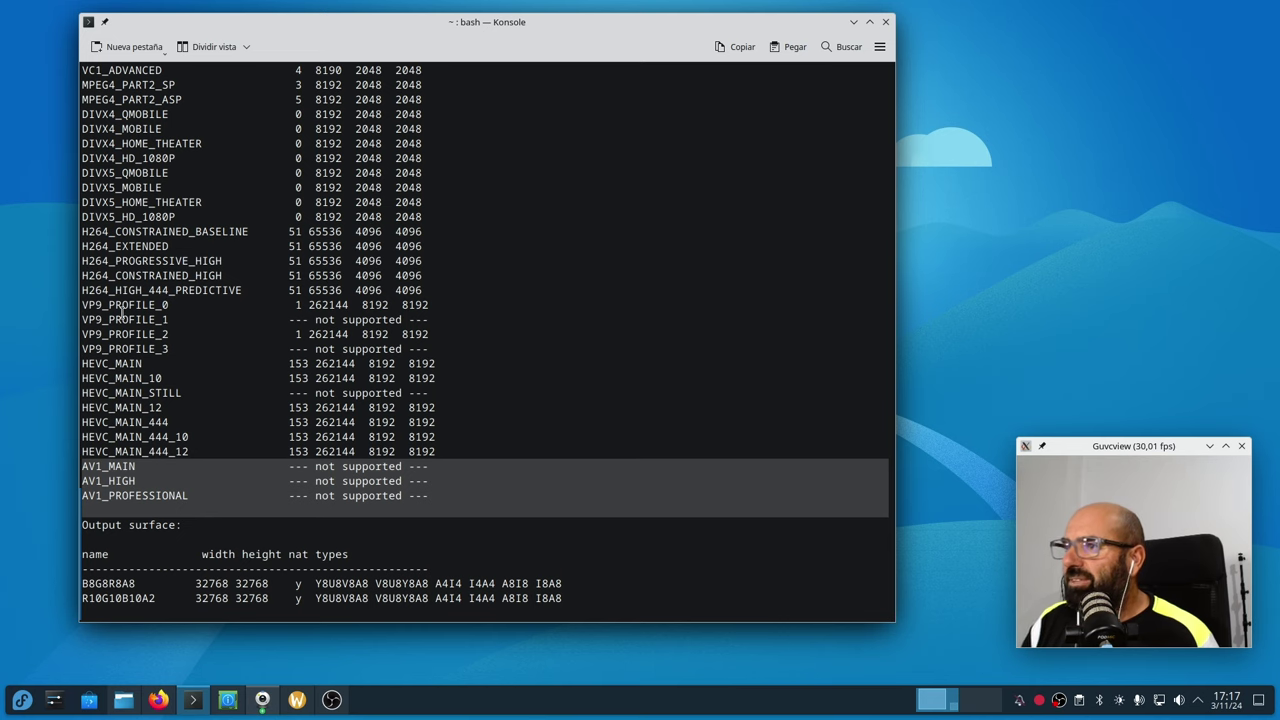
Look back through the earlier terminal output, return to the prompt, and minimize Konsole
scroll(120, 312, "up", 20)
scroll(118, 312, "down", 20)
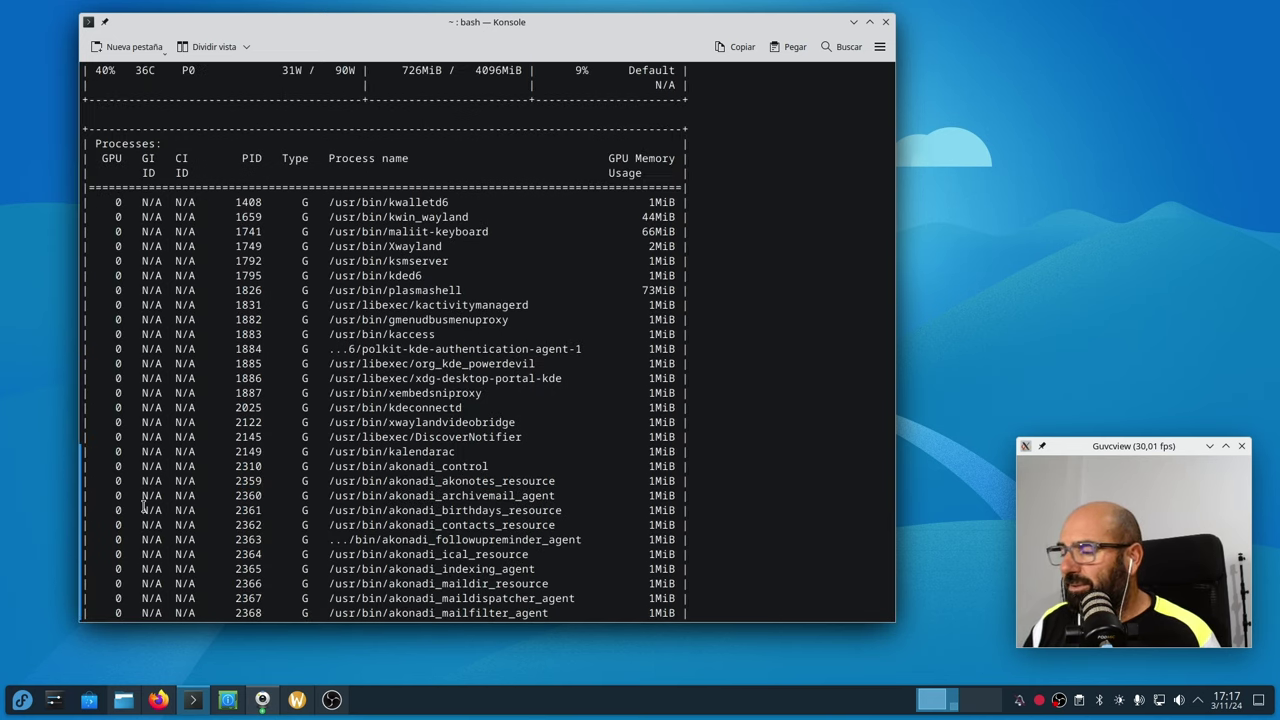
scroll(287, 452, "down", 9)
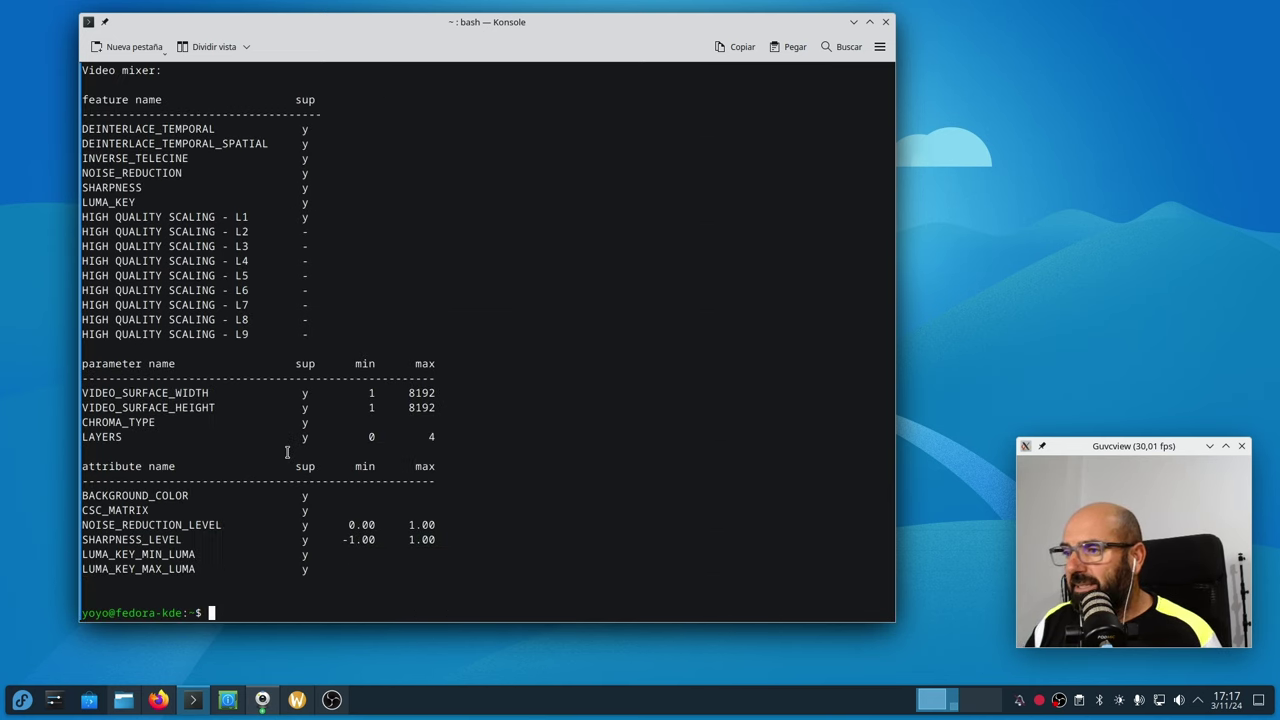
left_click(853, 21)
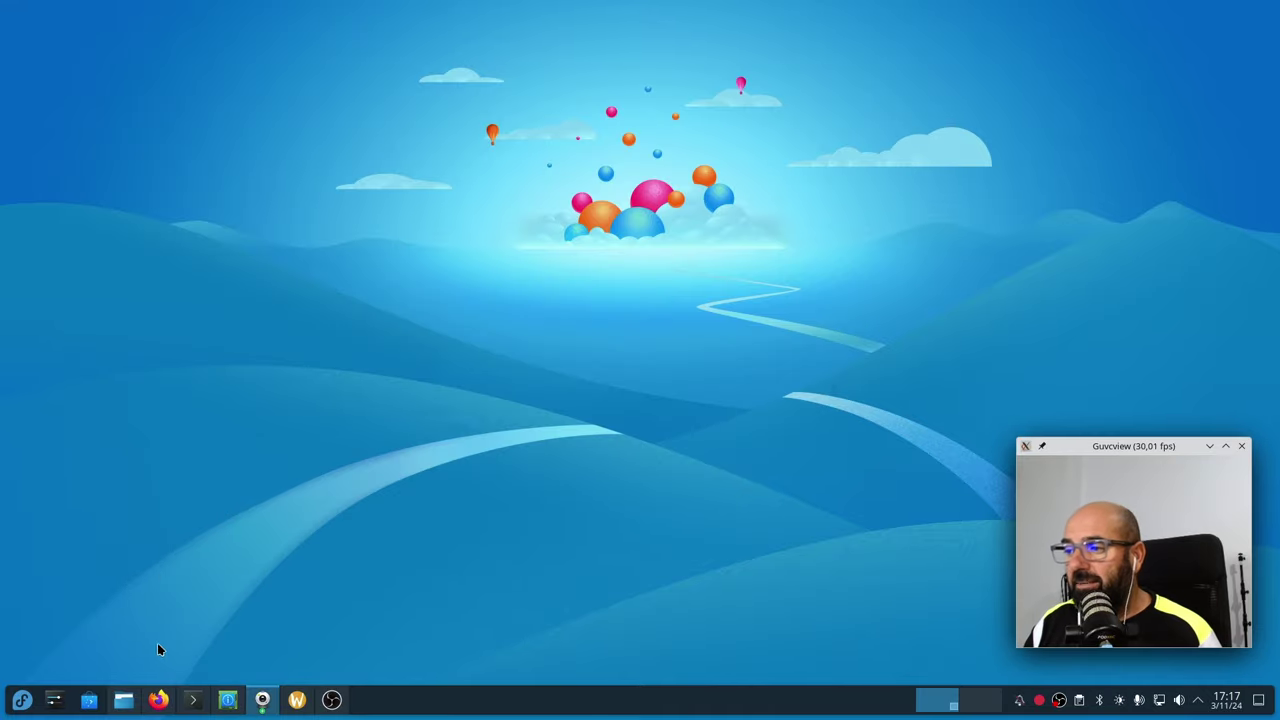
Switch to Firefox, show the Fedora 40 with Nvidia YouTube video, and expand its description to show the driver guide links
left_click(158, 699)
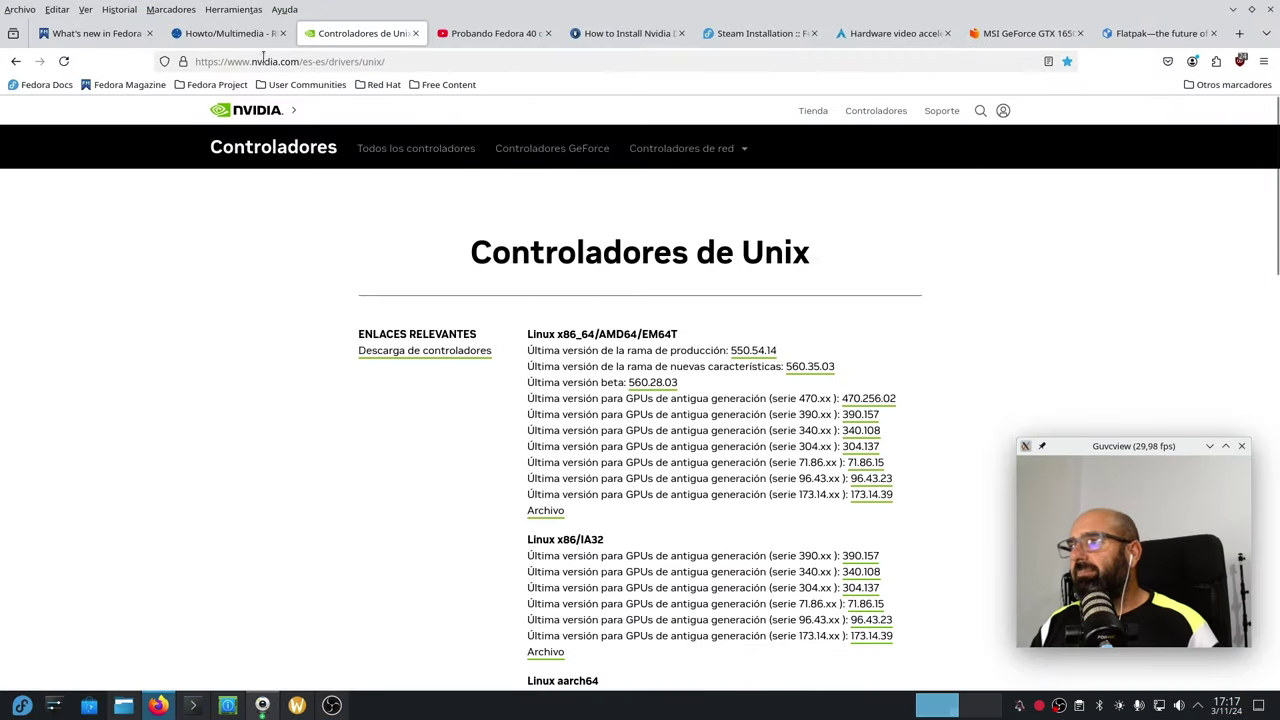
left_click(476, 34)
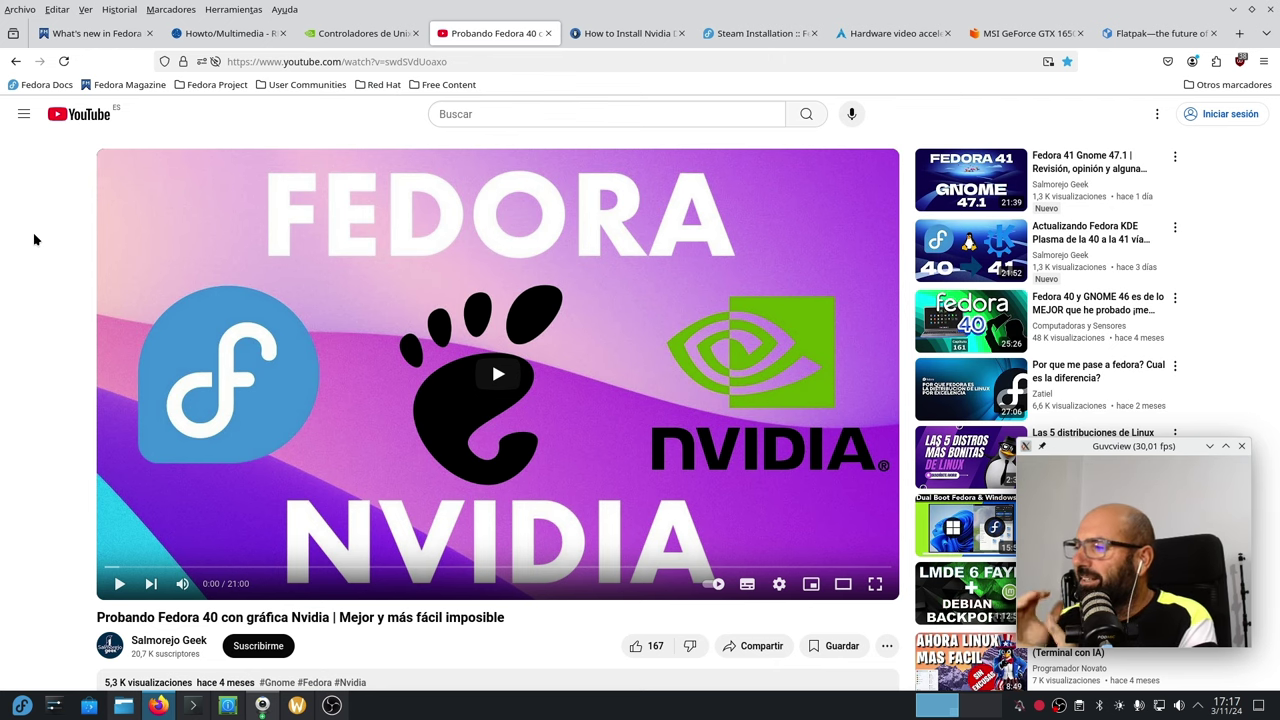
scroll(169, 297, "down", 2)
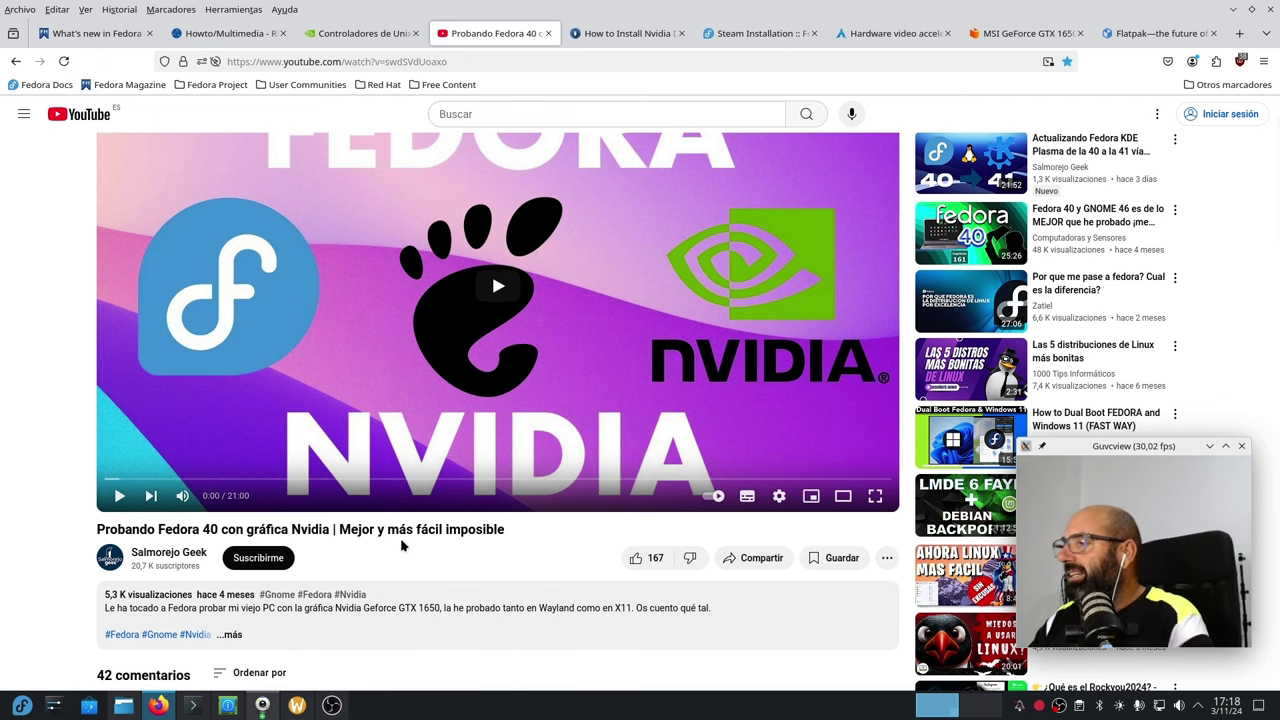
scroll(405, 540, "down", 4)
left_click(231, 459)
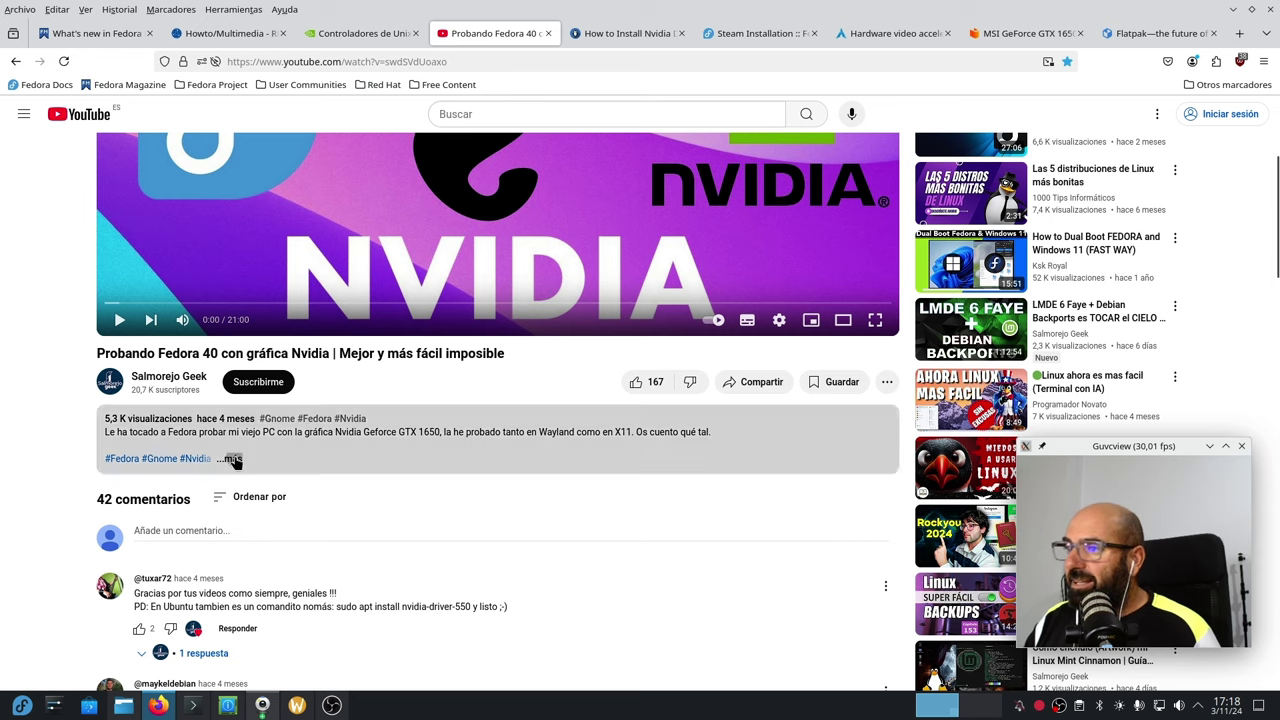
scroll(43, 461, "down", 4)
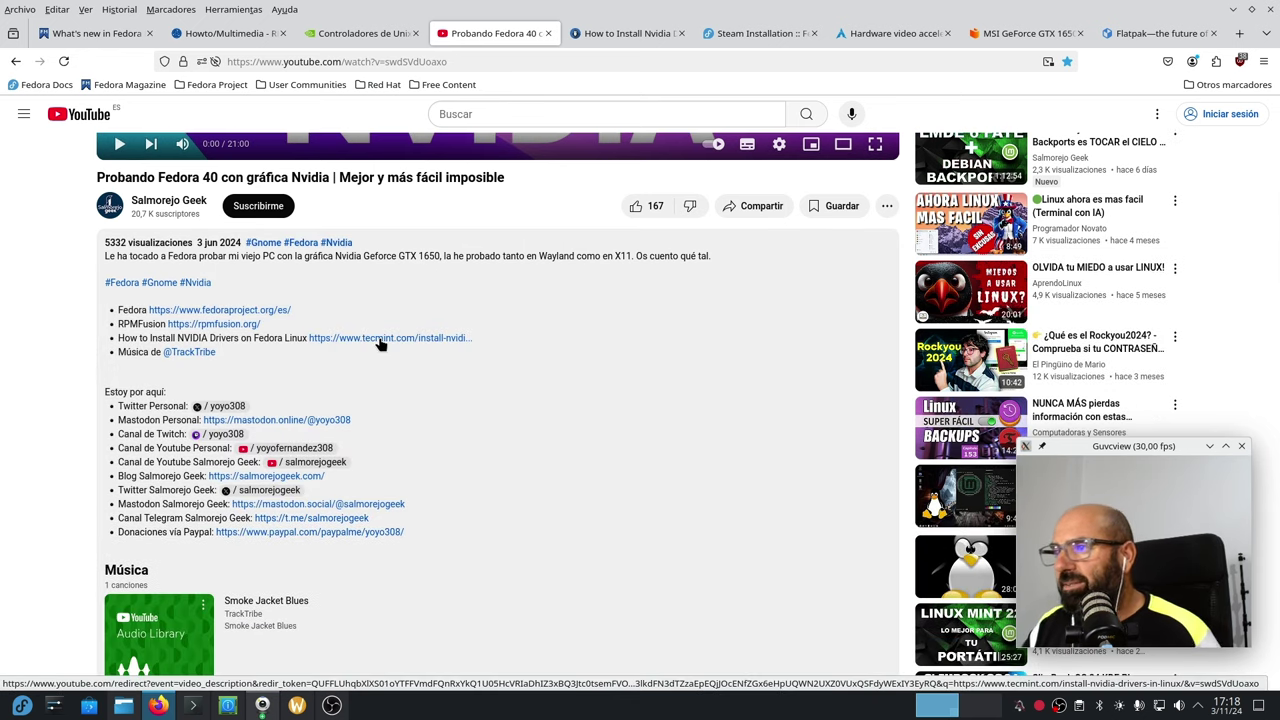
scroll(258, 474, "up", 2)
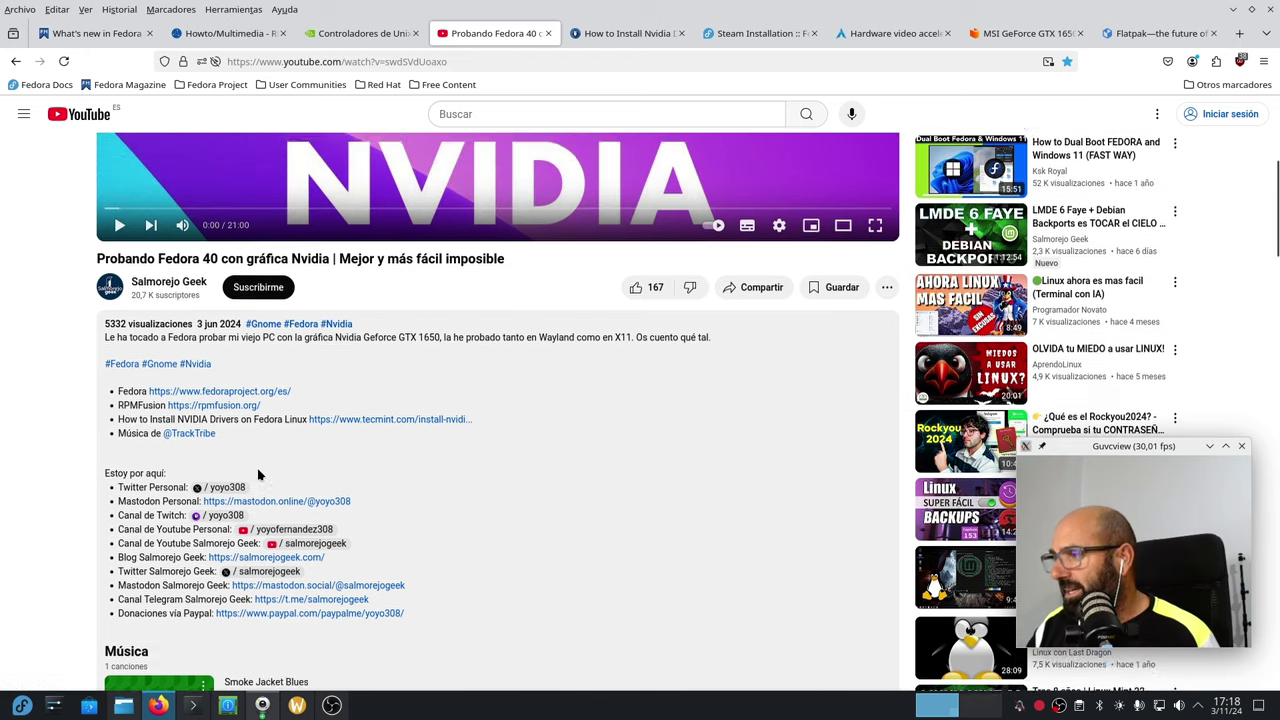
scroll(258, 474, "up", 8)
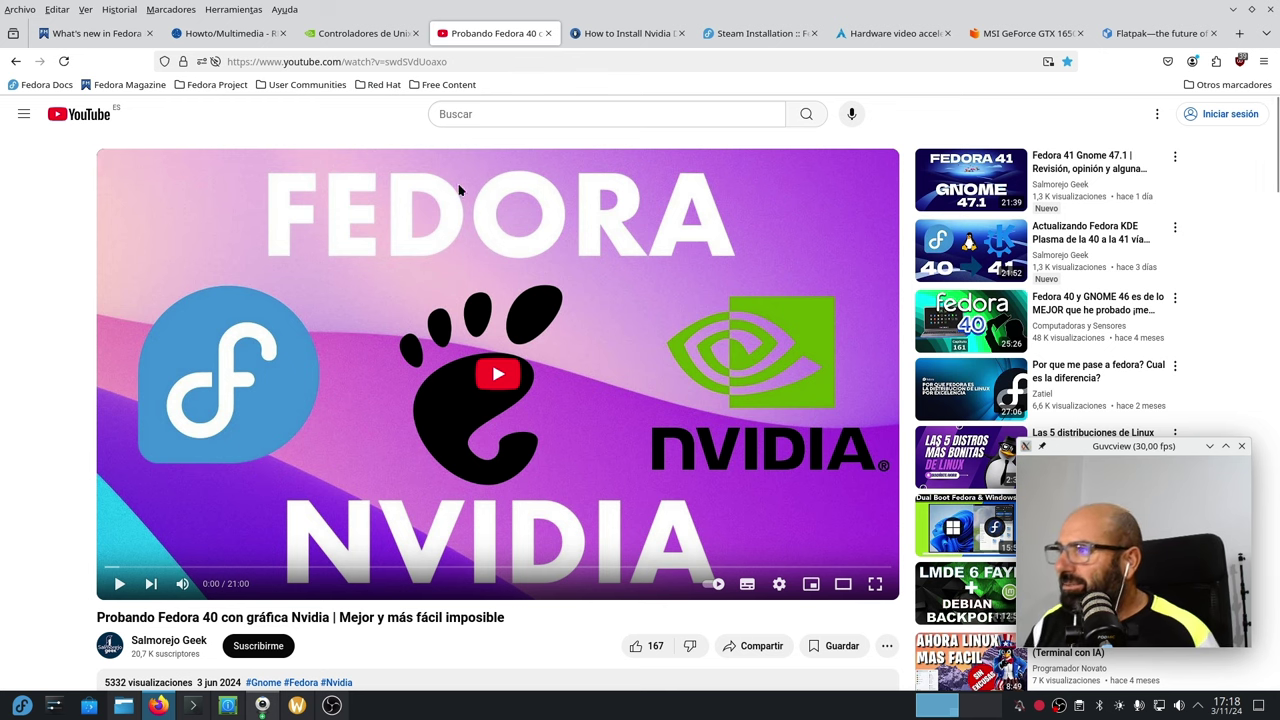
Show the Tecmint guide How to Install NVIDIA Drivers on Fedora Linux, from its introduction to Check NVIDIA GPU in Fedora
left_click(597, 38)
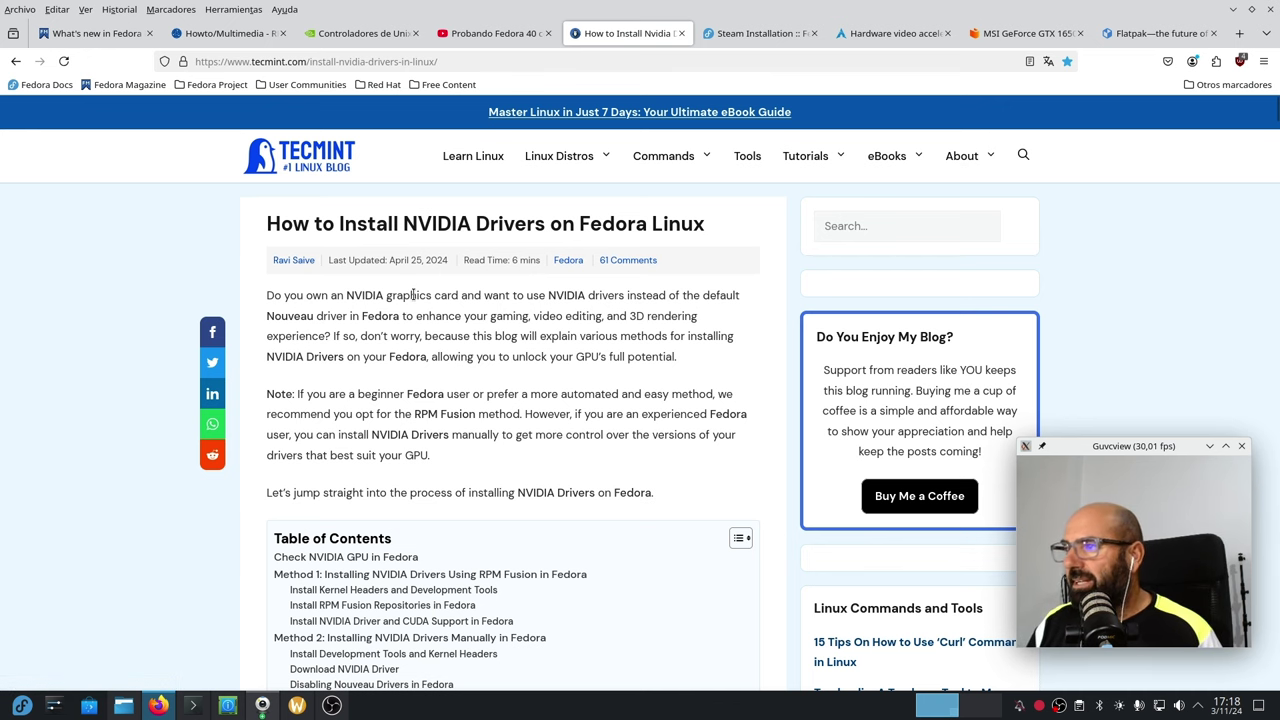
scroll(413, 294, "down", 3)
scroll(271, 373, "up", 3)
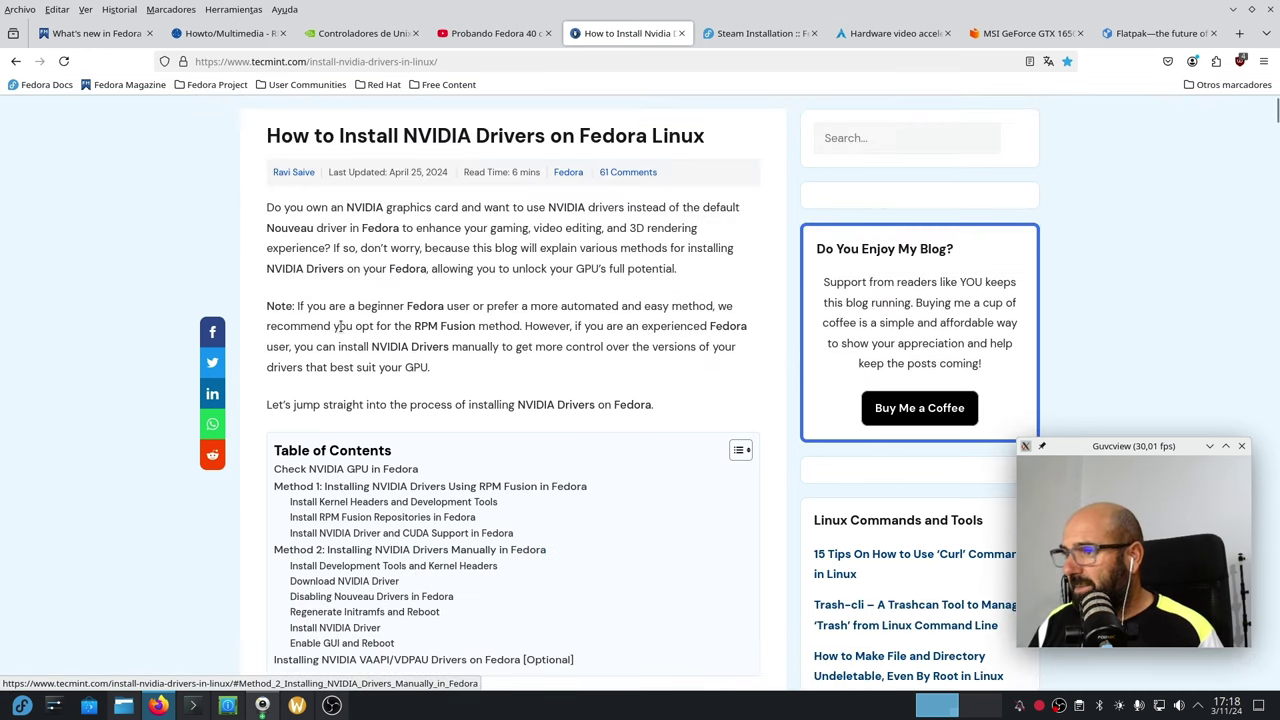
scroll(271, 373, "down", 3)
scroll(271, 373, "down", 3)
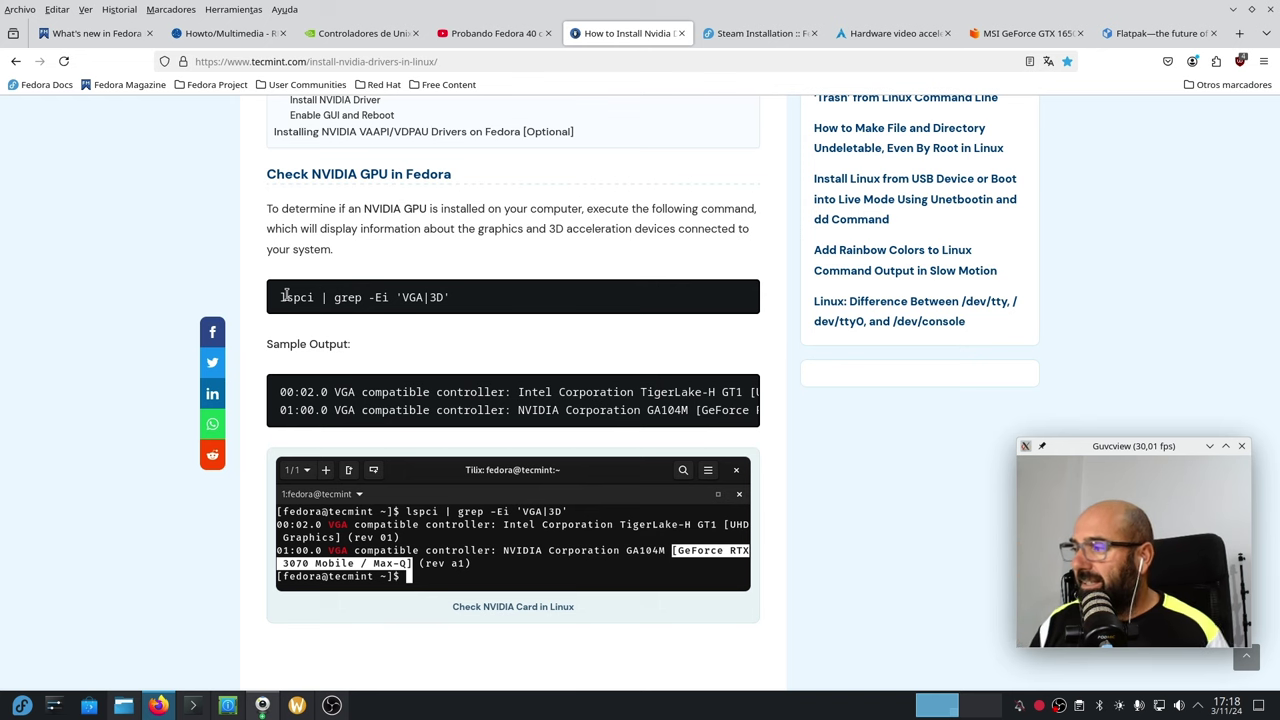
Return to the RPM Fusion site and open the Howto/NVIDIA page from its Howto list
left_click(258, 33)
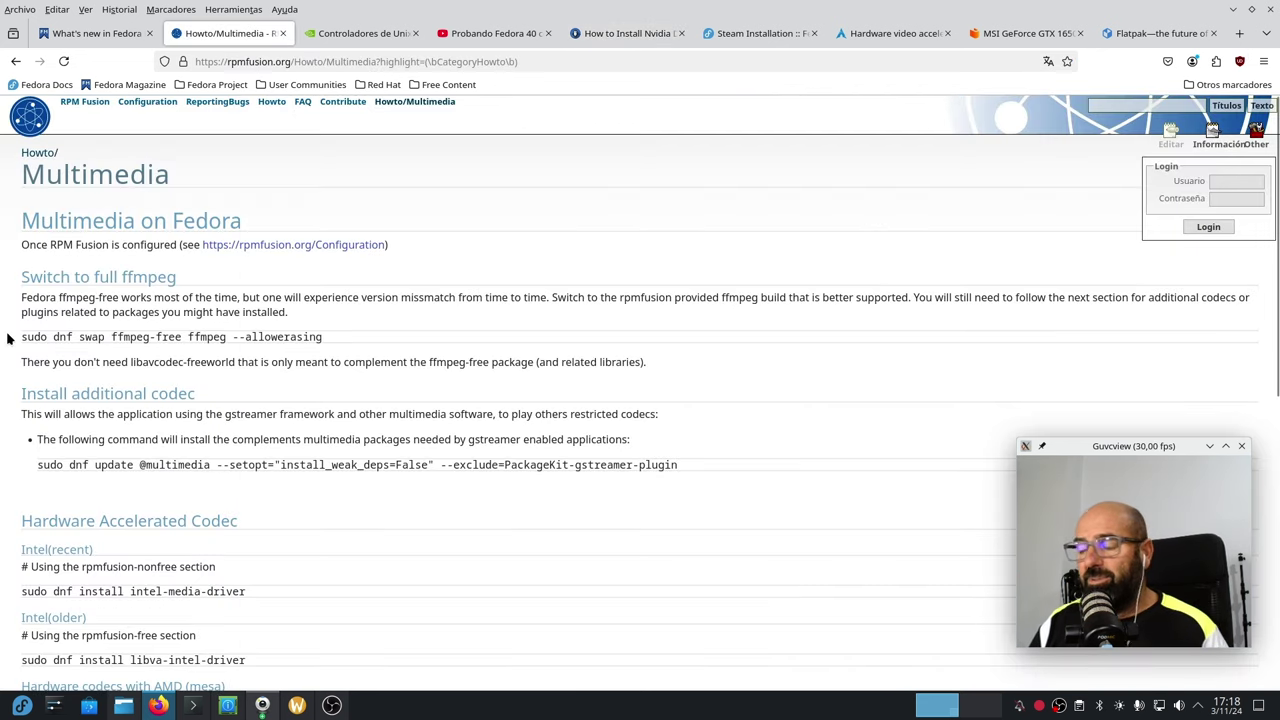
left_click(272, 103)
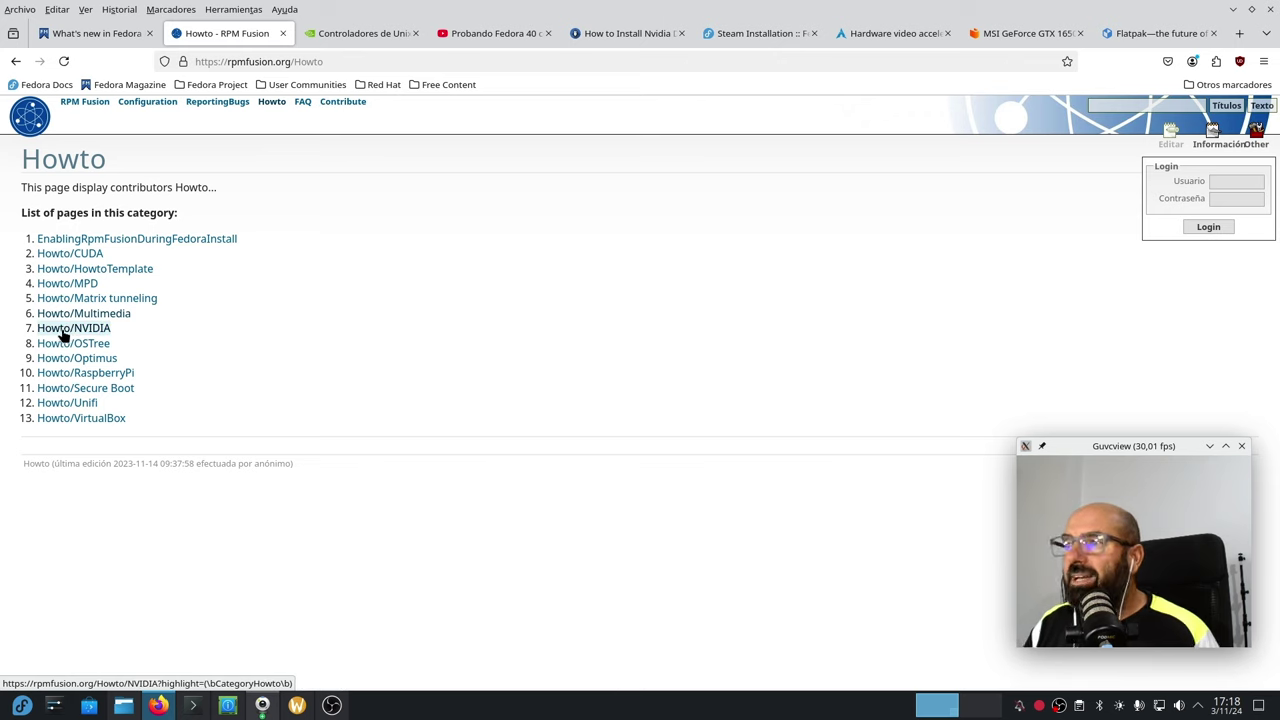
left_click(64, 330)
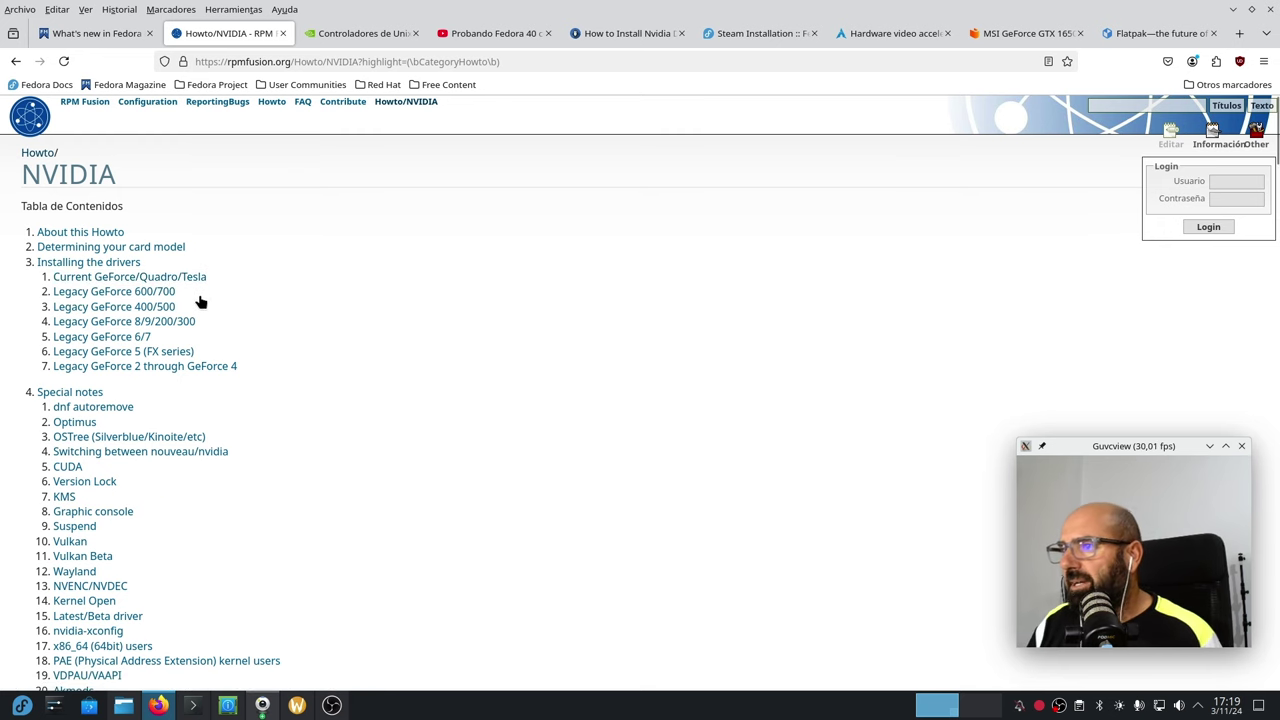
Open the Current GeForce/Quadro/Tesla section and highlight its three driver installation commands and the xorg-x11-drv-nvidia-cuda package name
left_click(103, 279)
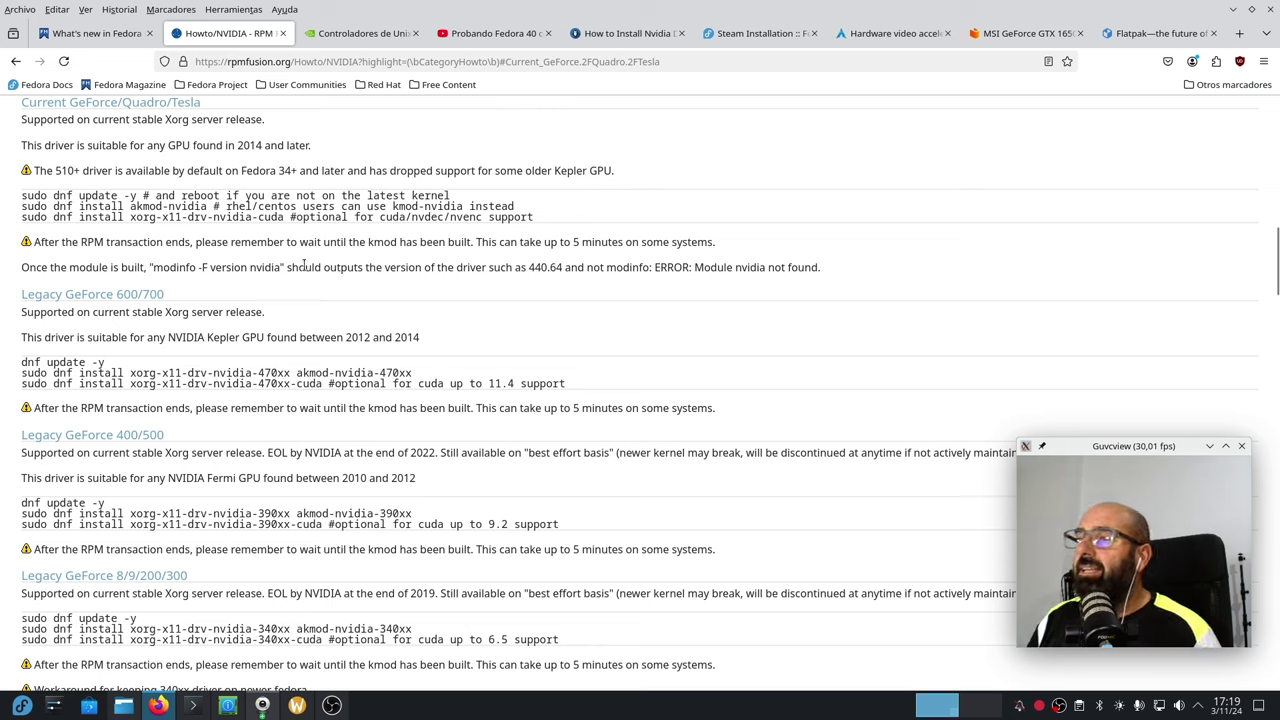
left_click_drag(545, 218, 3, 197)
left_click(597, 206)
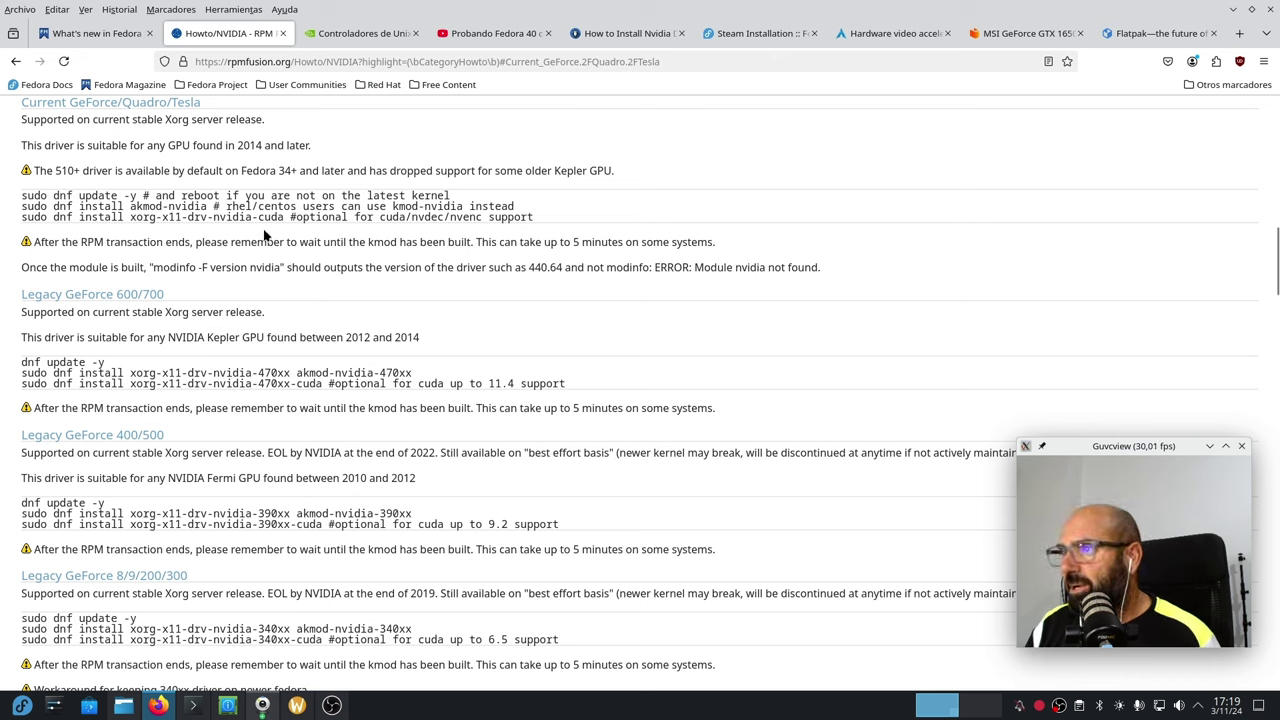
left_click_drag(283, 217, 128, 217)
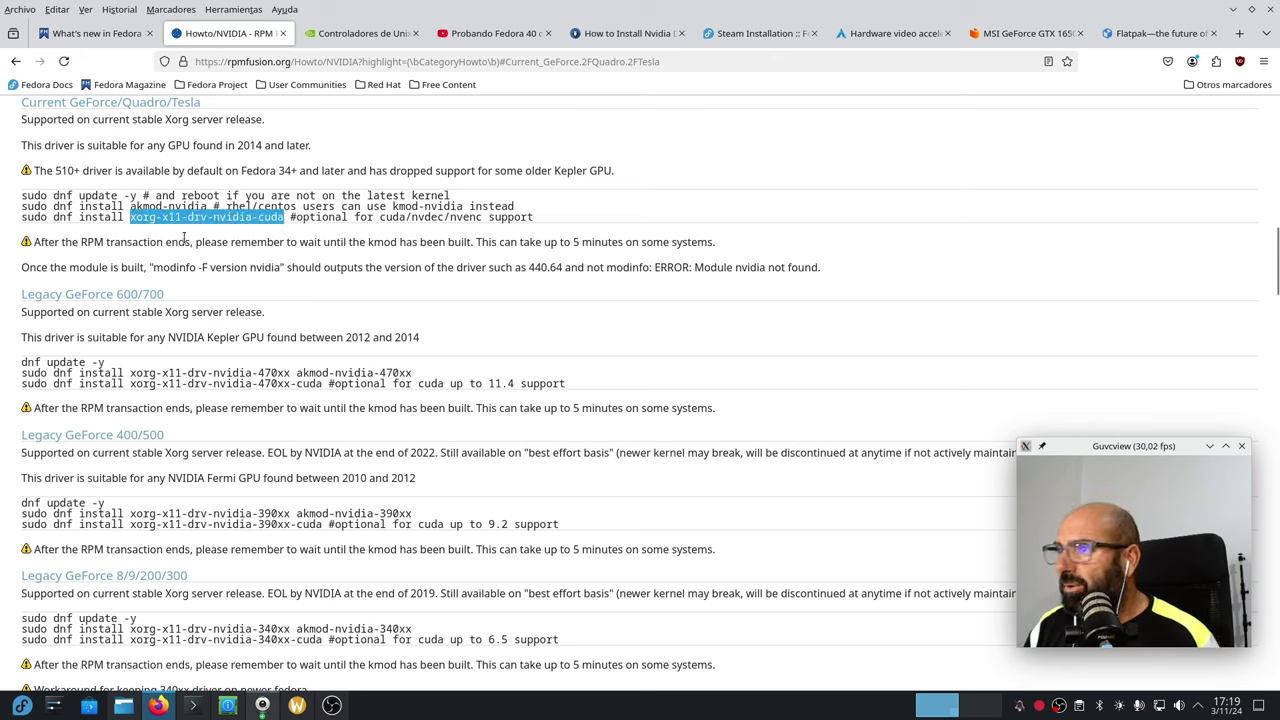
left_click(531, 214)
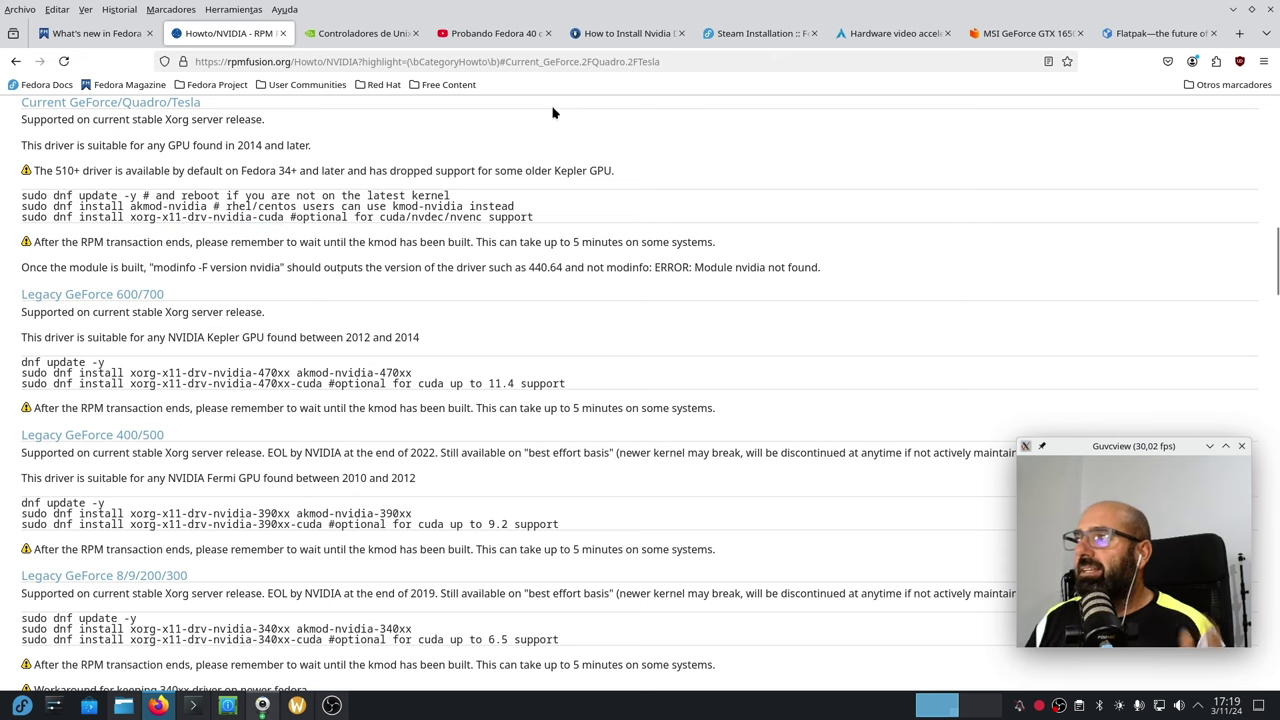
Return to the Tecmint guide and highlight the lspci GPU check command and the sudo dnf update --refresh command
left_click(652, 36)
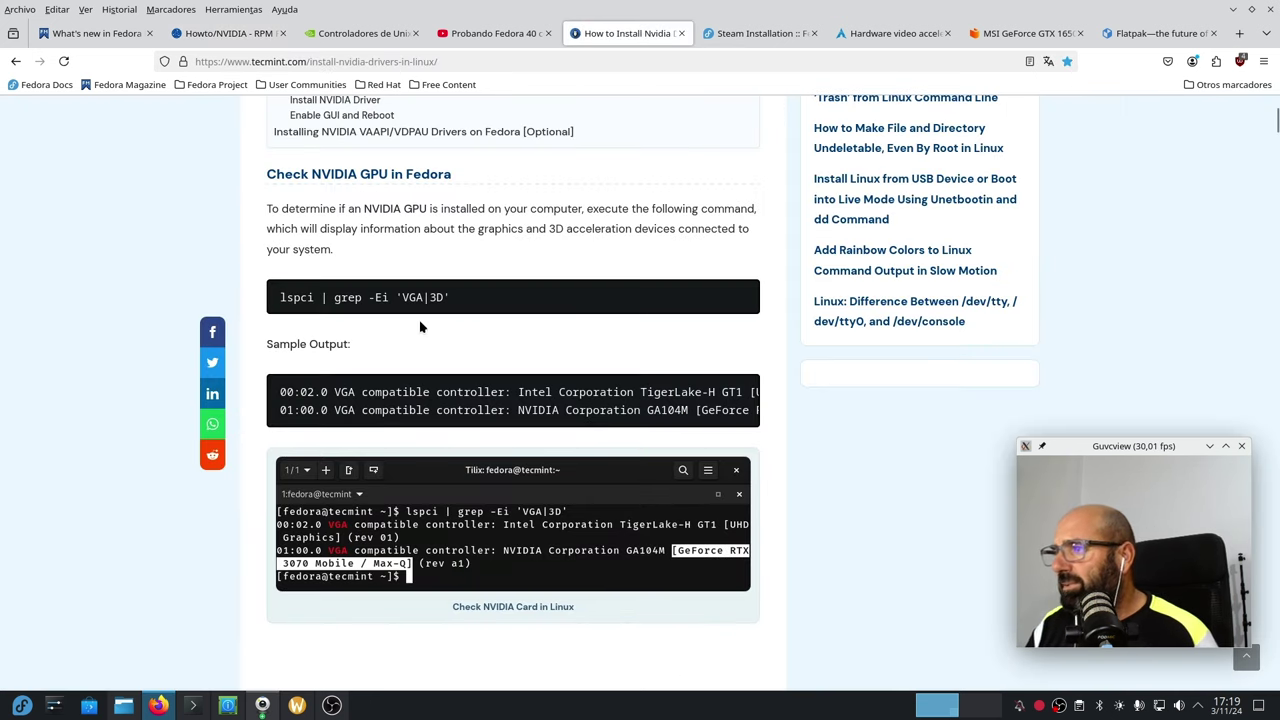
left_click_drag(458, 298, 276, 297)
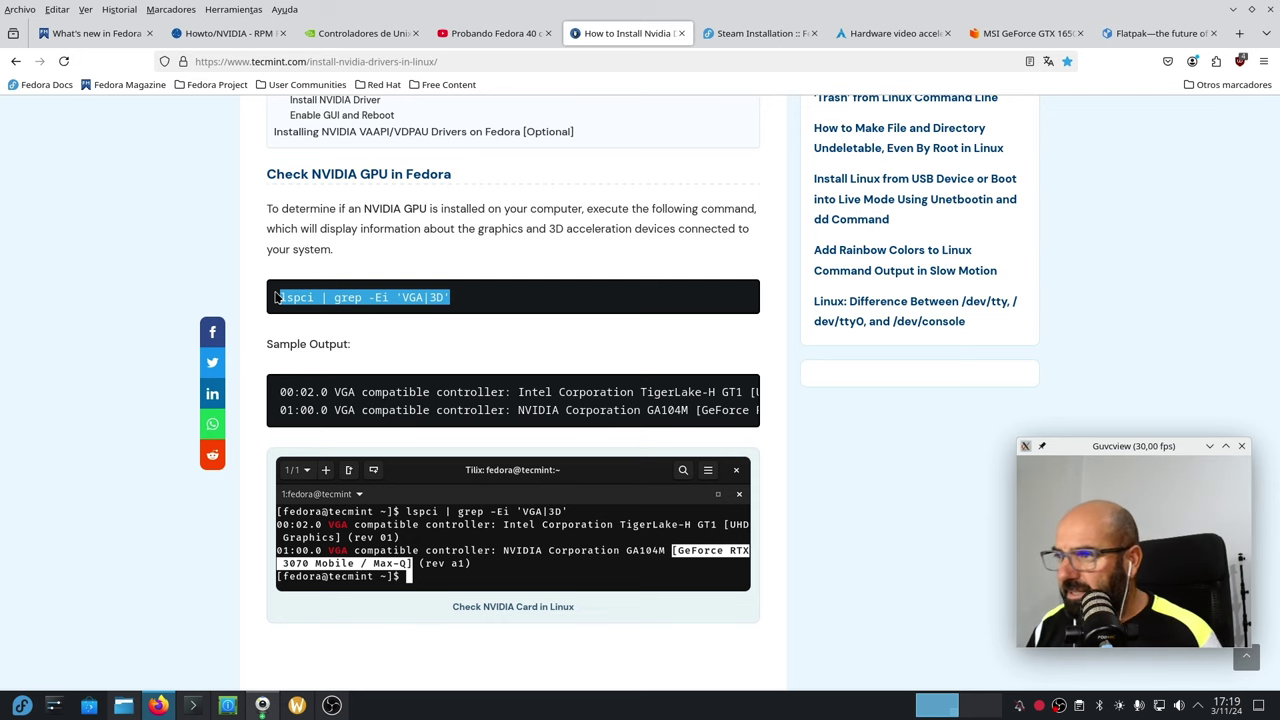
scroll(252, 323, "down", 3)
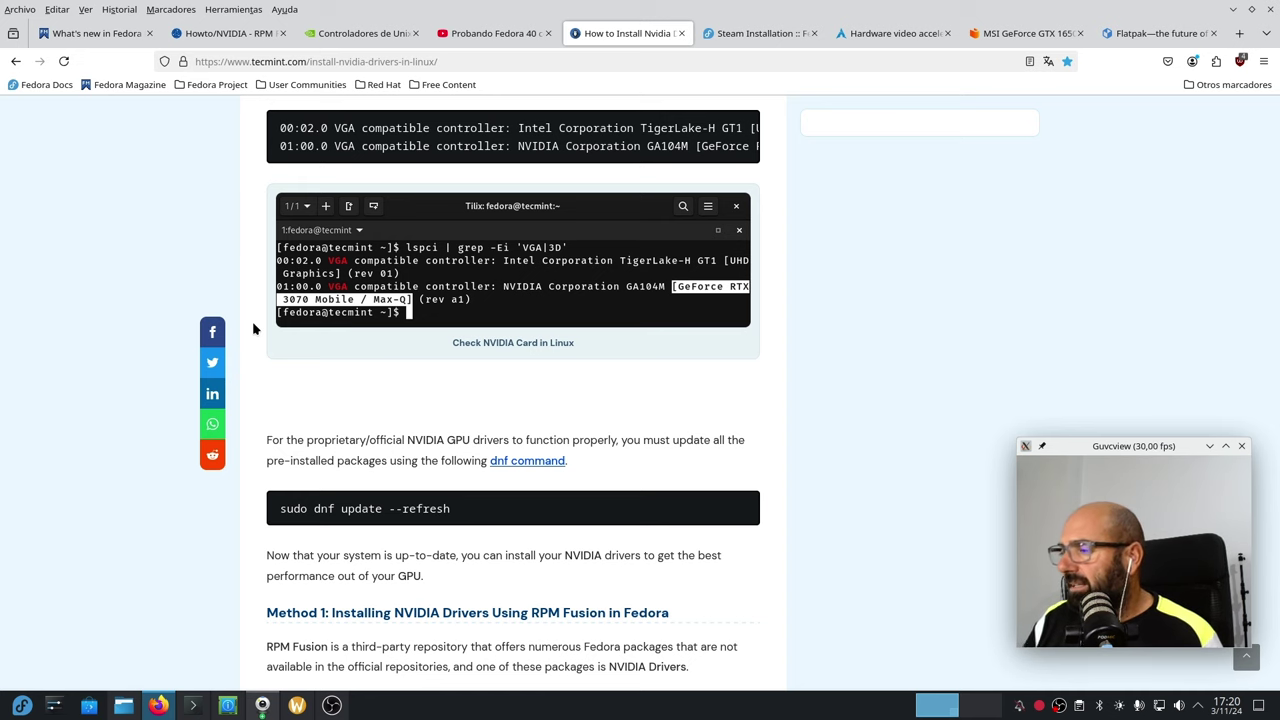
scroll(410, 432, "down", 1)
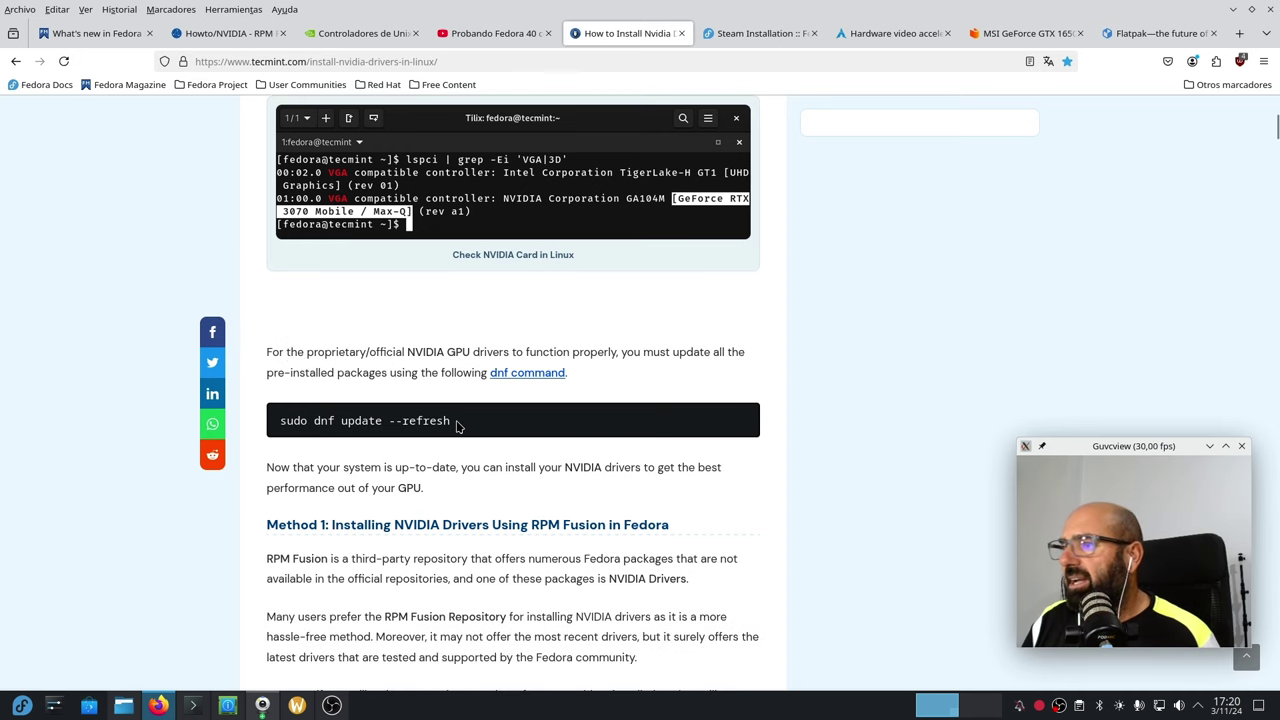
left_click_drag(456, 427, 281, 421)
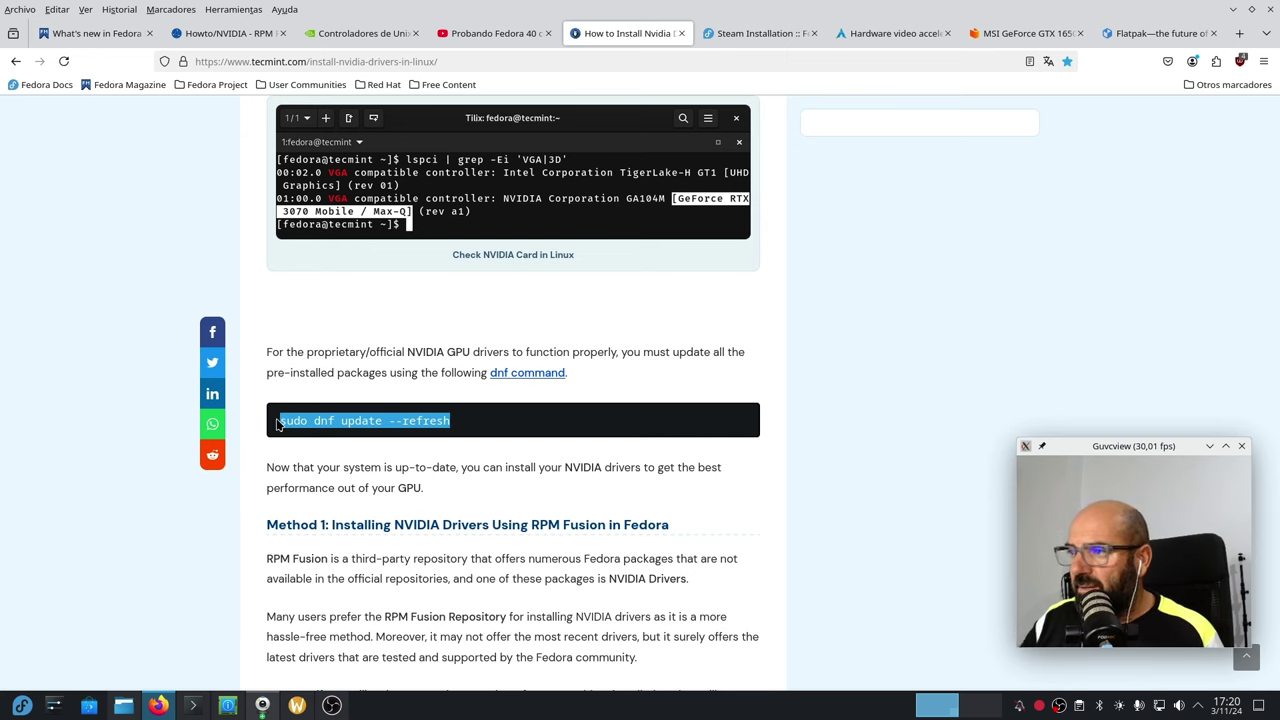
Copy the full kernel headers and development tools install command into the Konsole prompt, and widen the window to fit it on one line
scroll(362, 421, "down", 5)
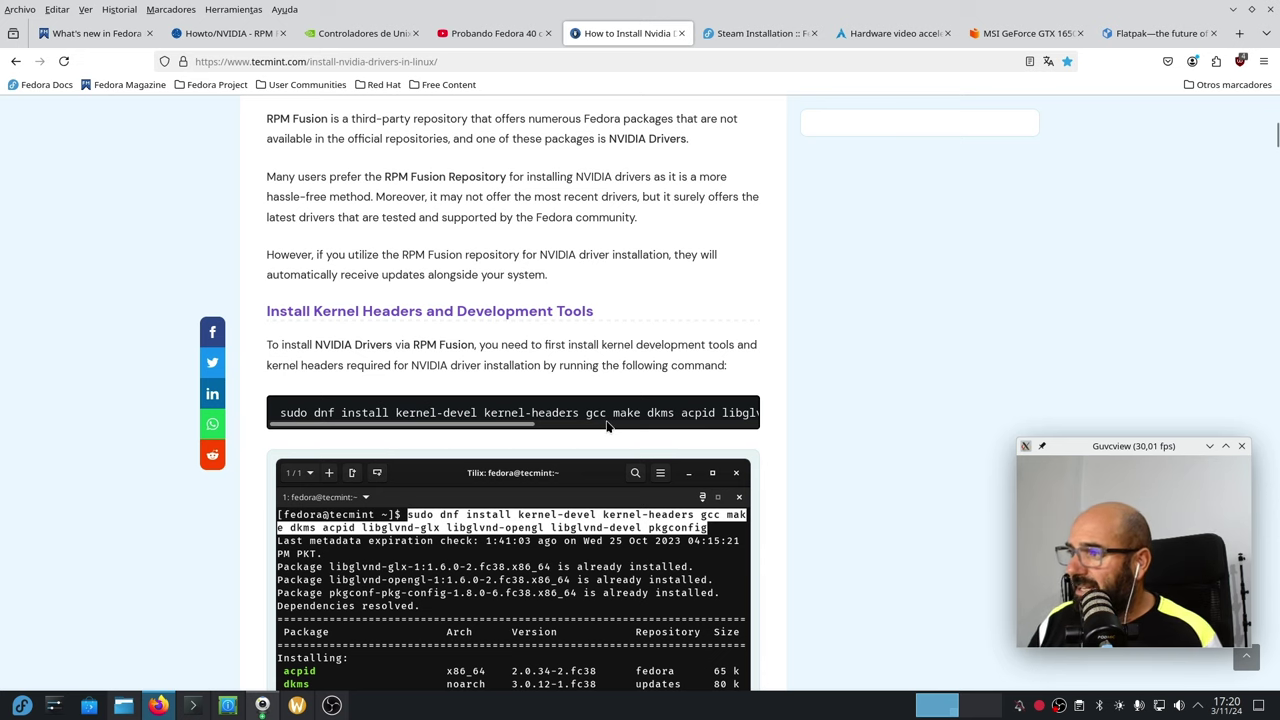
scroll(690, 430, "right", 5)
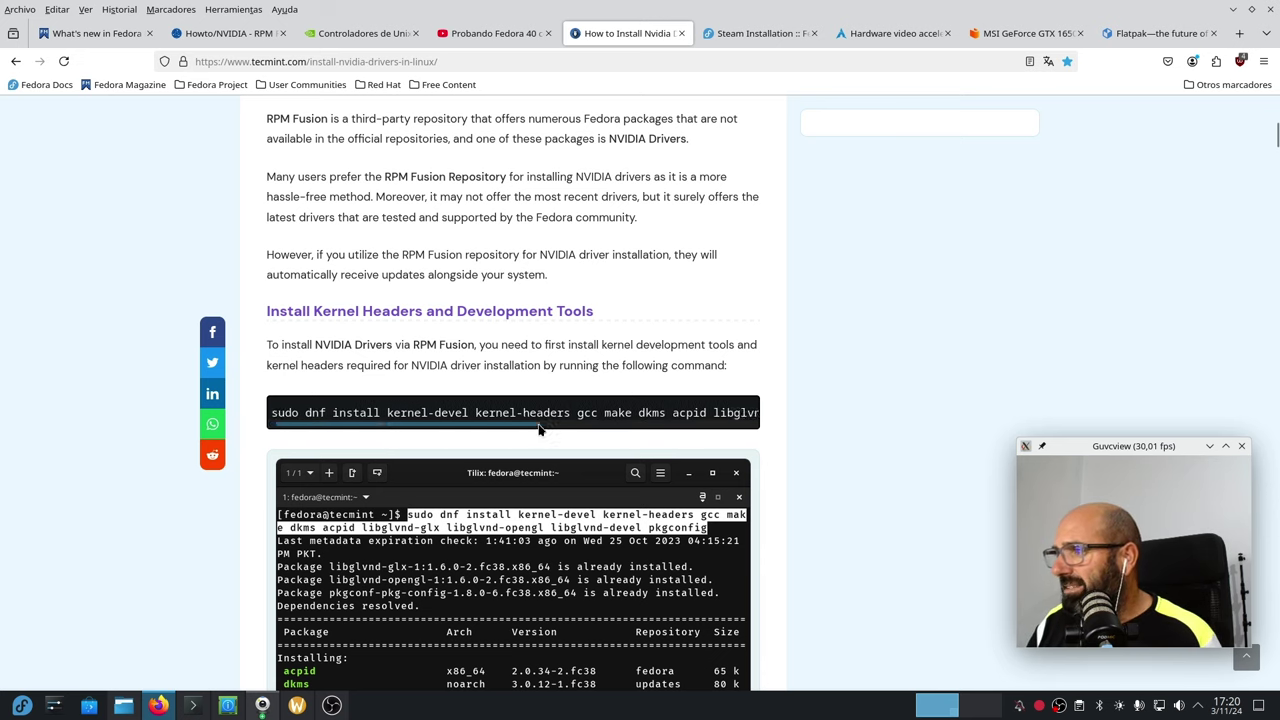
scroll(708, 436, "left", 5)
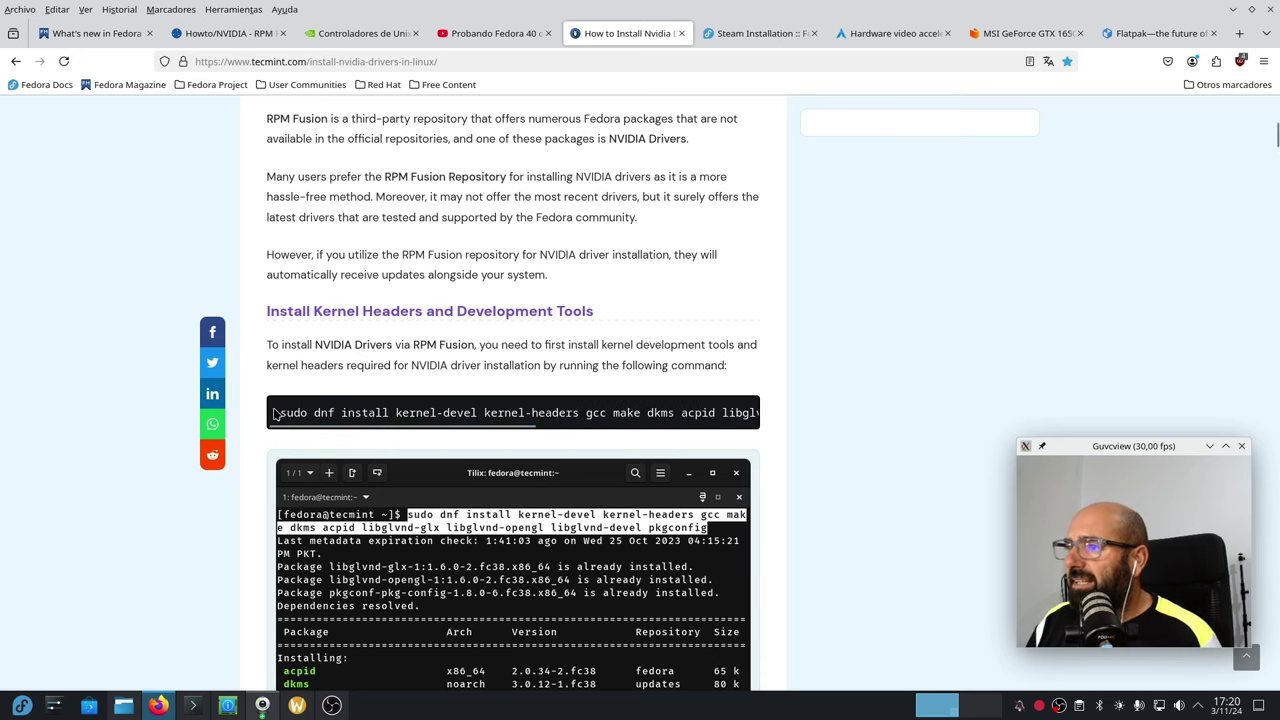
left_click_drag(280, 412, 760, 423)
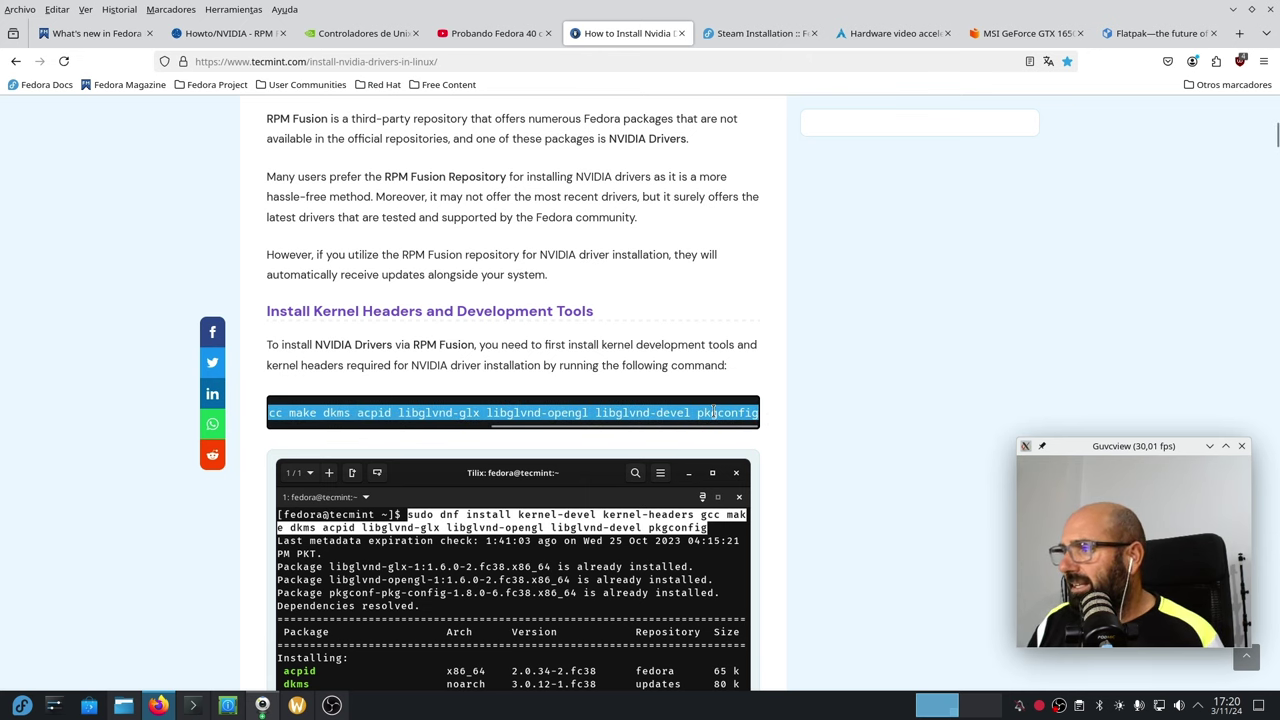
right_click(714, 417)
left_click(746, 425)
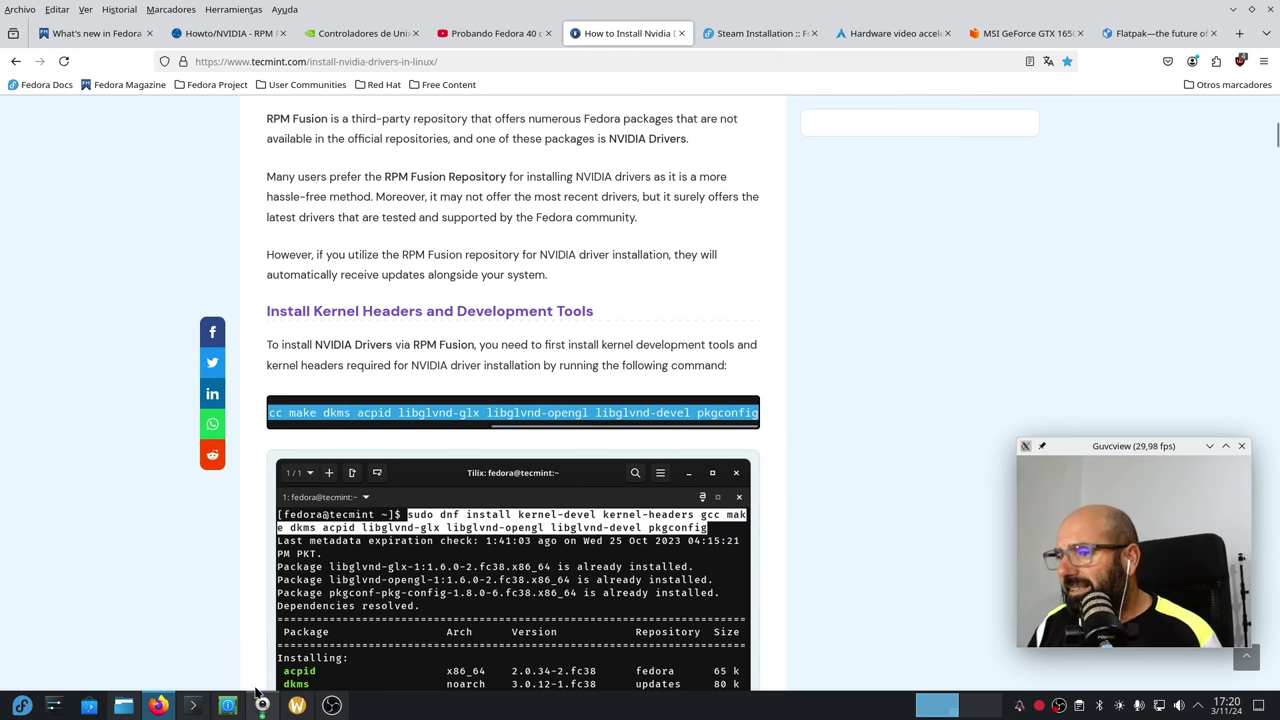
left_click(195, 705)
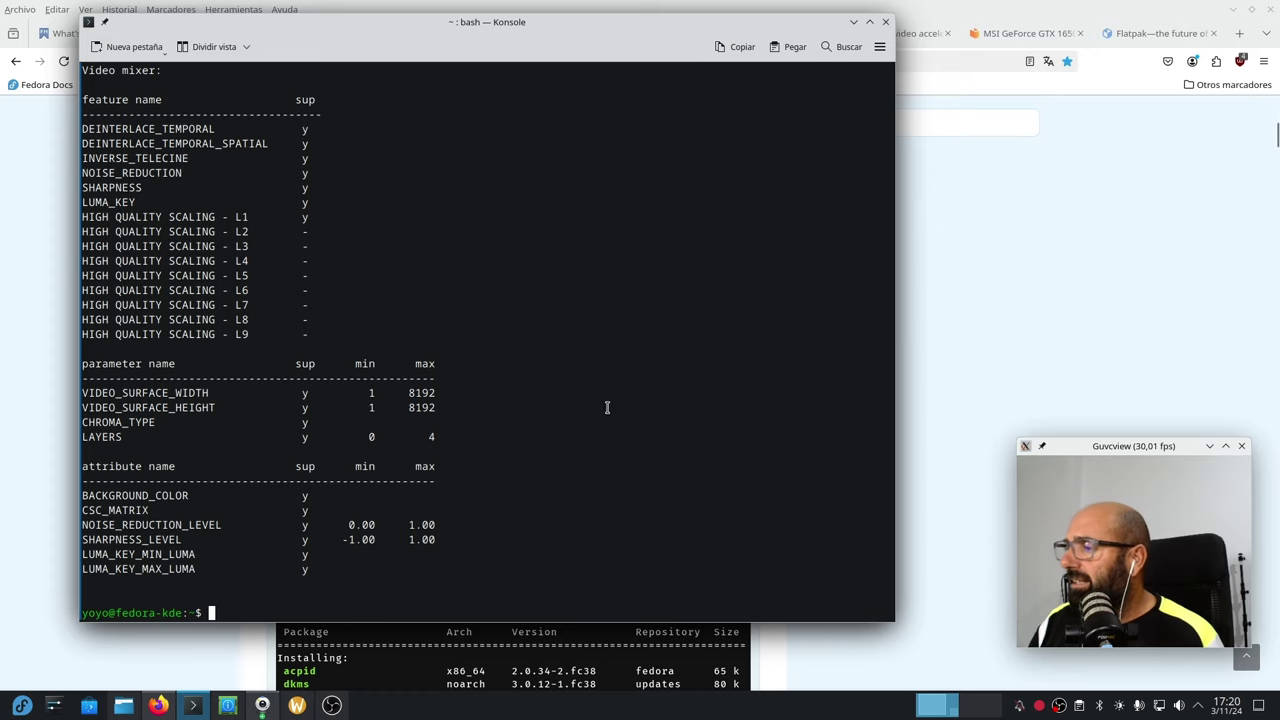
right_click(593, 327)
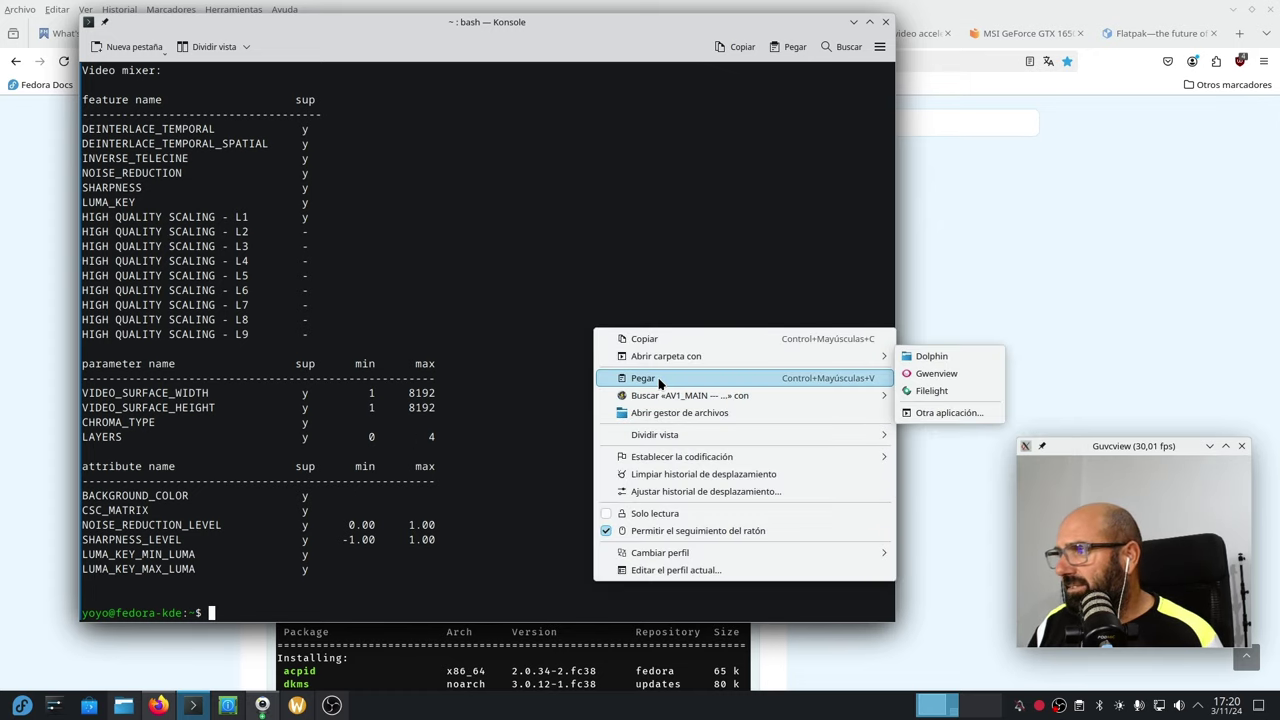
left_click(643, 378)
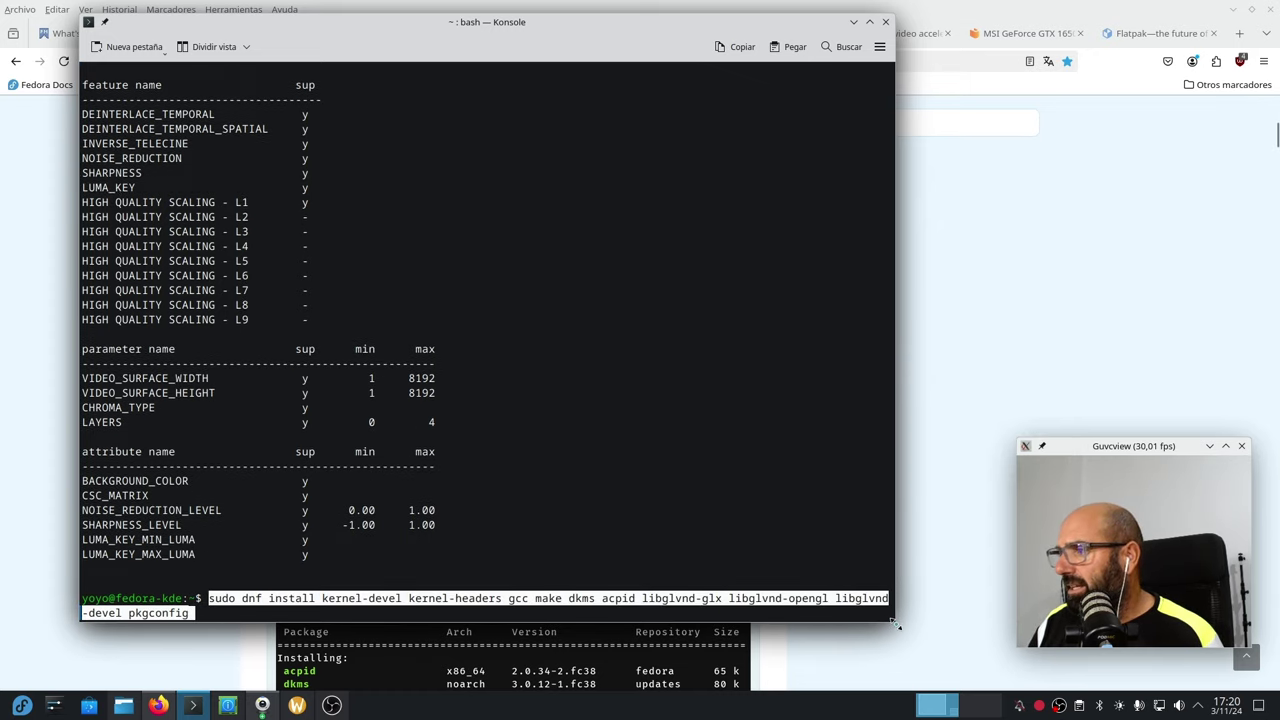
left_click_drag(893, 621, 1060, 450)
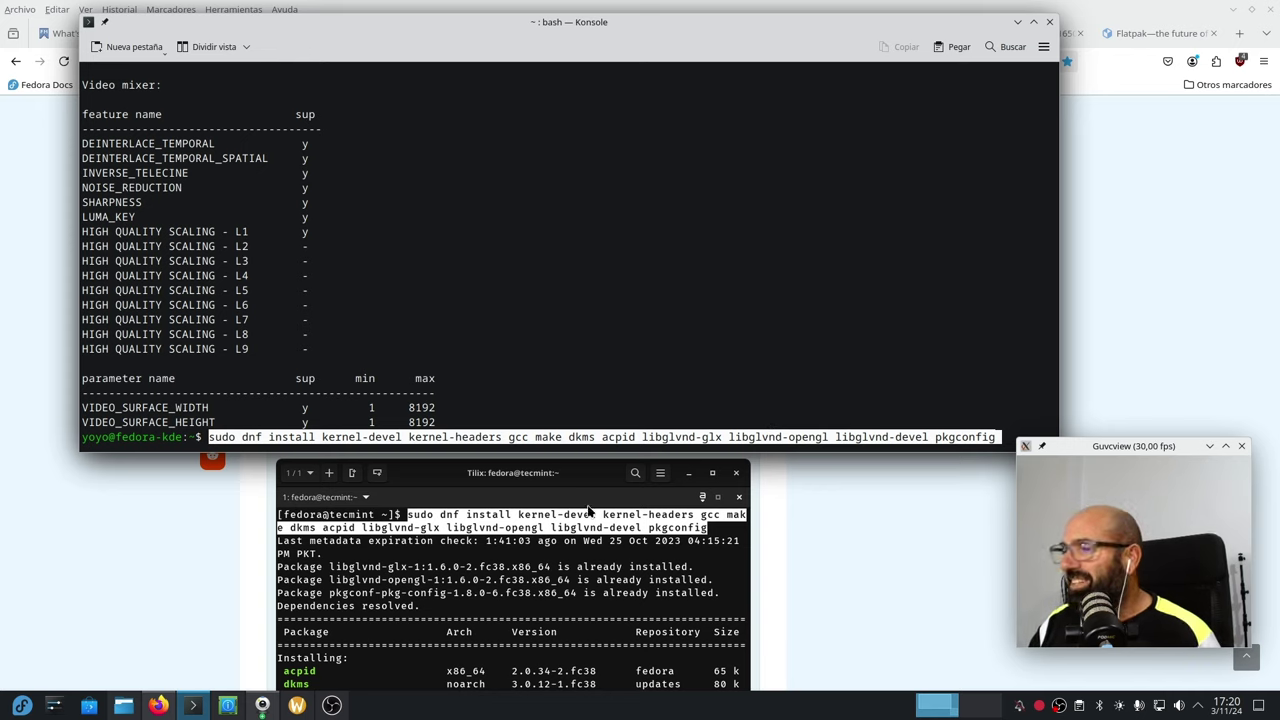
Erase the pasted kernel headers command from the prompt without running it and return to the Tecmint guide in Firefox
key("Left")
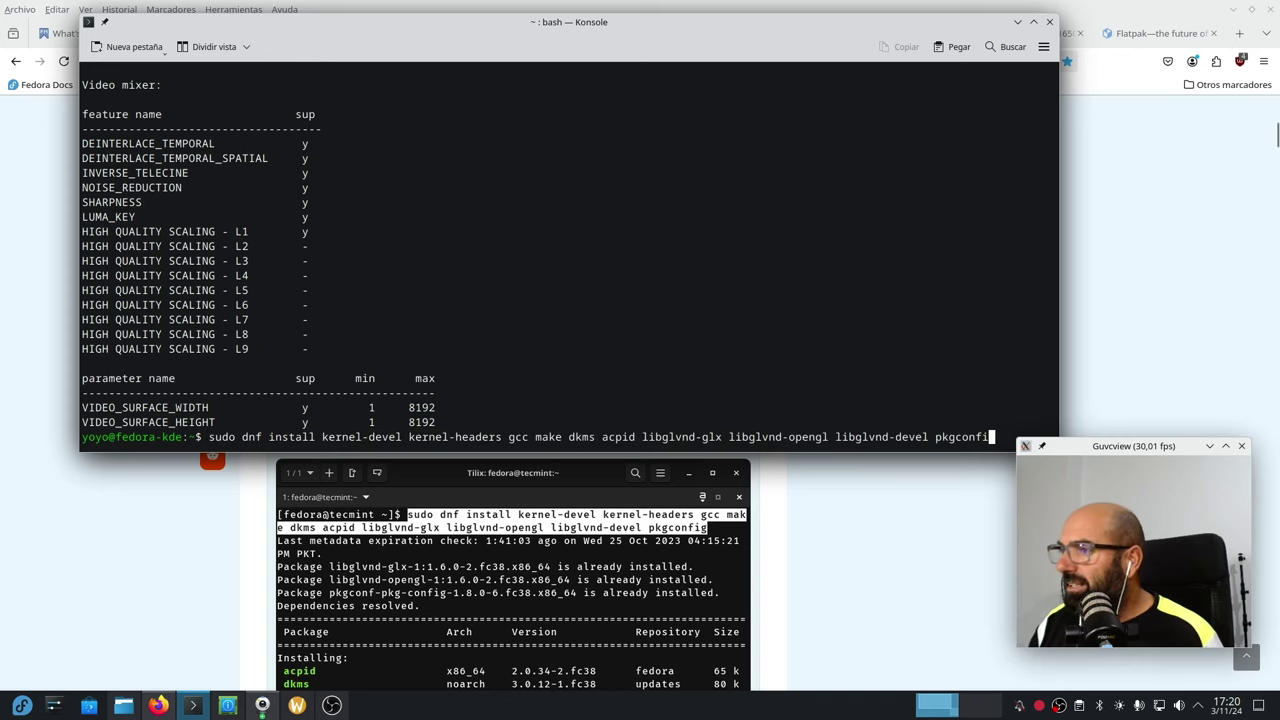
key("BackSpace")
key("BackSpace")
key("BackSpace")
key("BackSpace")
key("BackSpace")
key("BackSpace")
key("BackSpace")
key("BackSpace")
key("BackSpace")
key("BackSpace")
key("BackSpace")
key("BackSpace")
key("BackSpace")
key("BackSpace")
key("BackSpace")
key("BackSpace")
key("BackSpace")
key("BackSpace")
key("BackSpace")
key("BackSpace")
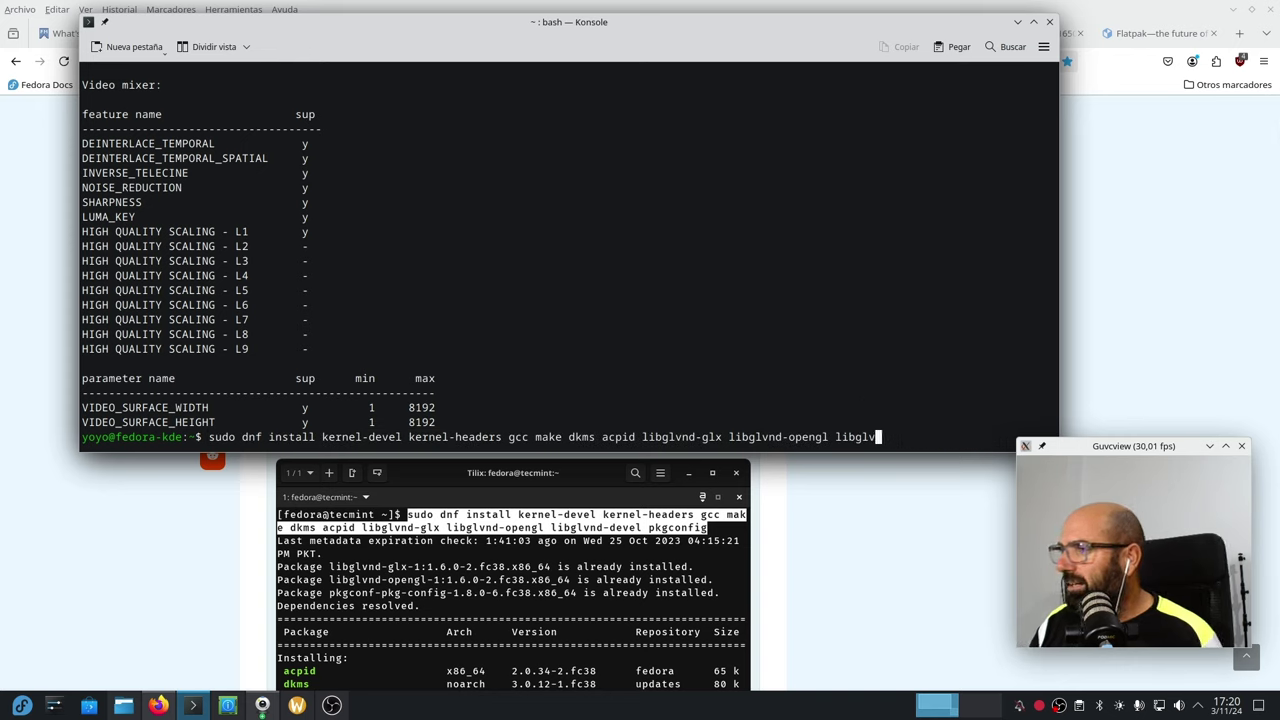
key("BackSpace")
key("BackSpace")
key("BackSpace")
key("BackSpace")
key("BackSpace")
key("BackSpace")
key("BackSpace")
key("BackSpace")
key("BackSpace")
key("BackSpace")
key("BackSpace")
key("BackSpace")
key("BackSpace")
key("BackSpace")
key("BackSpace")
key("BackSpace")
key("BackSpace")
key("BackSpace")
key("BackSpace")
key("BackSpace")
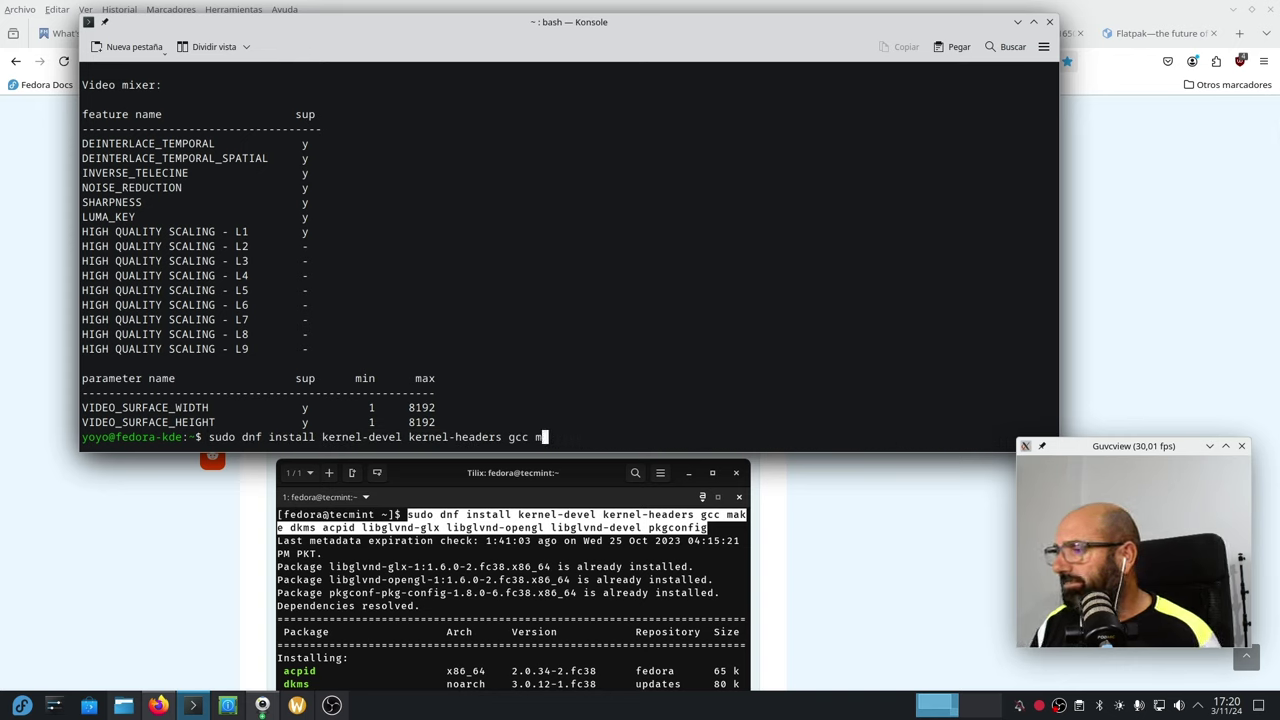
key("BackSpace")
key("BackSpace")
key("BackSpace")
key("BackSpace")
key("BackSpace")
key("BackSpace")
key("BackSpace")
key("BackSpace")
key("BackSpace")
key("BackSpace")
key("BackSpace")
key("BackSpace")
key("BackSpace")
key("BackSpace")
key("BackSpace")
key("BackSpace")
key("BackSpace")
key("BackSpace")
key("BackSpace")
key("BackSpace")
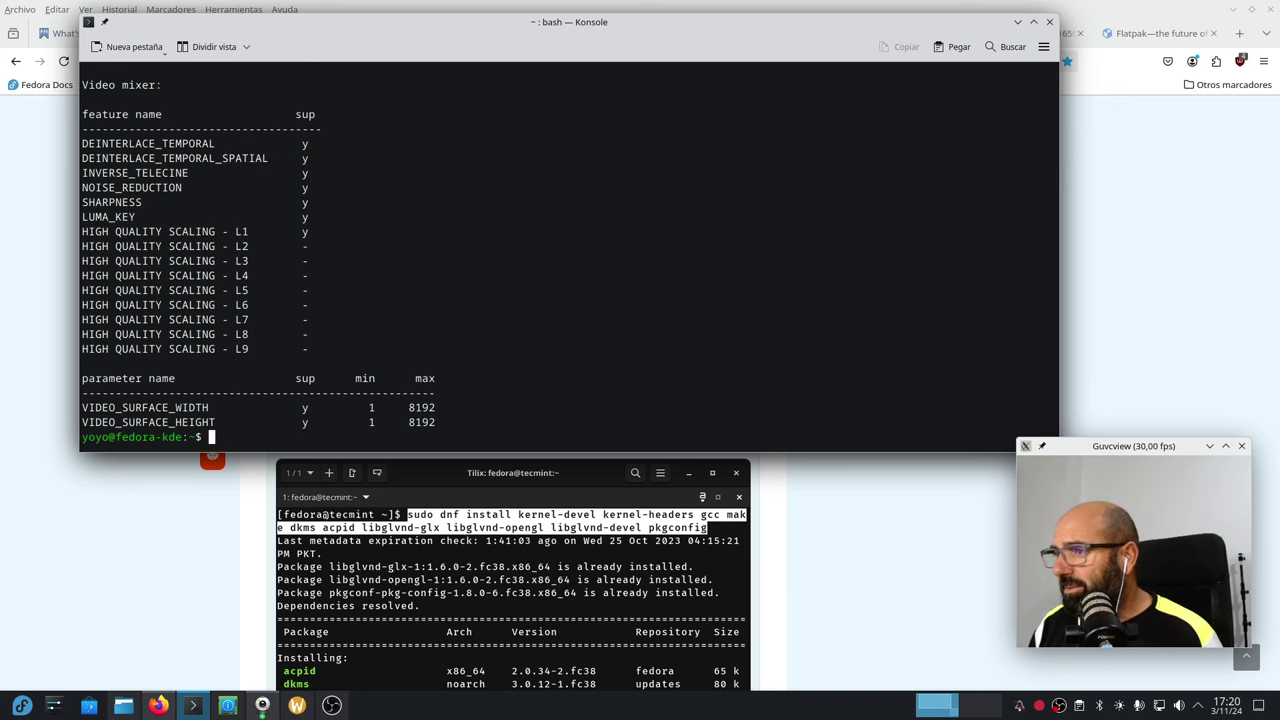
left_click(155, 562)
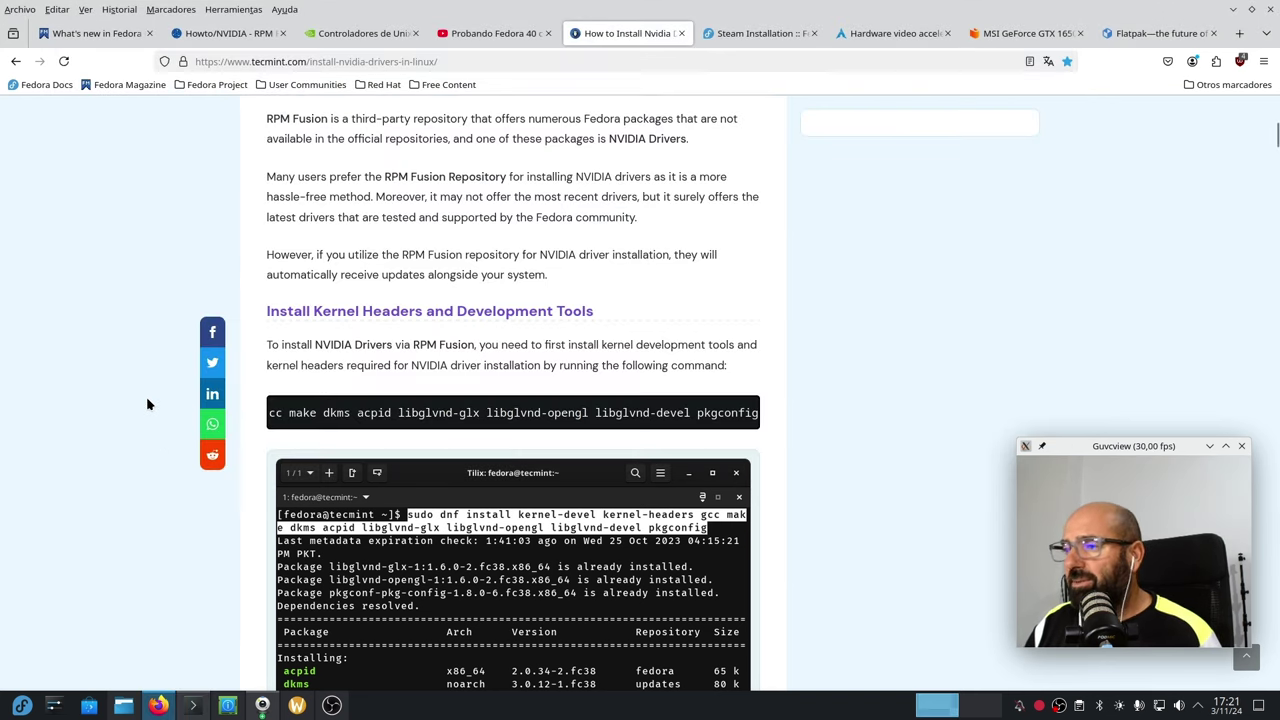
Review the section on installing the RPM Fusion repositories and highlight the sudo dnf makecache command
scroll(140, 380, "down", 5)
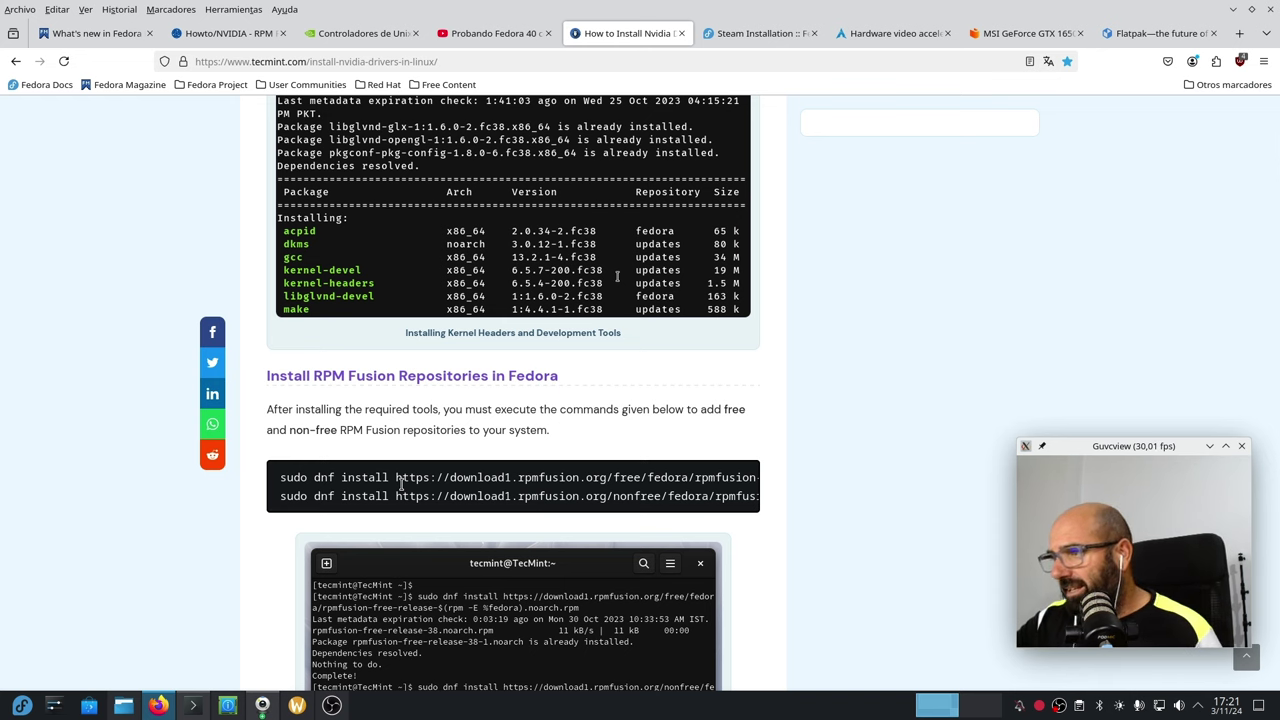
scroll(399, 484, "down", 5)
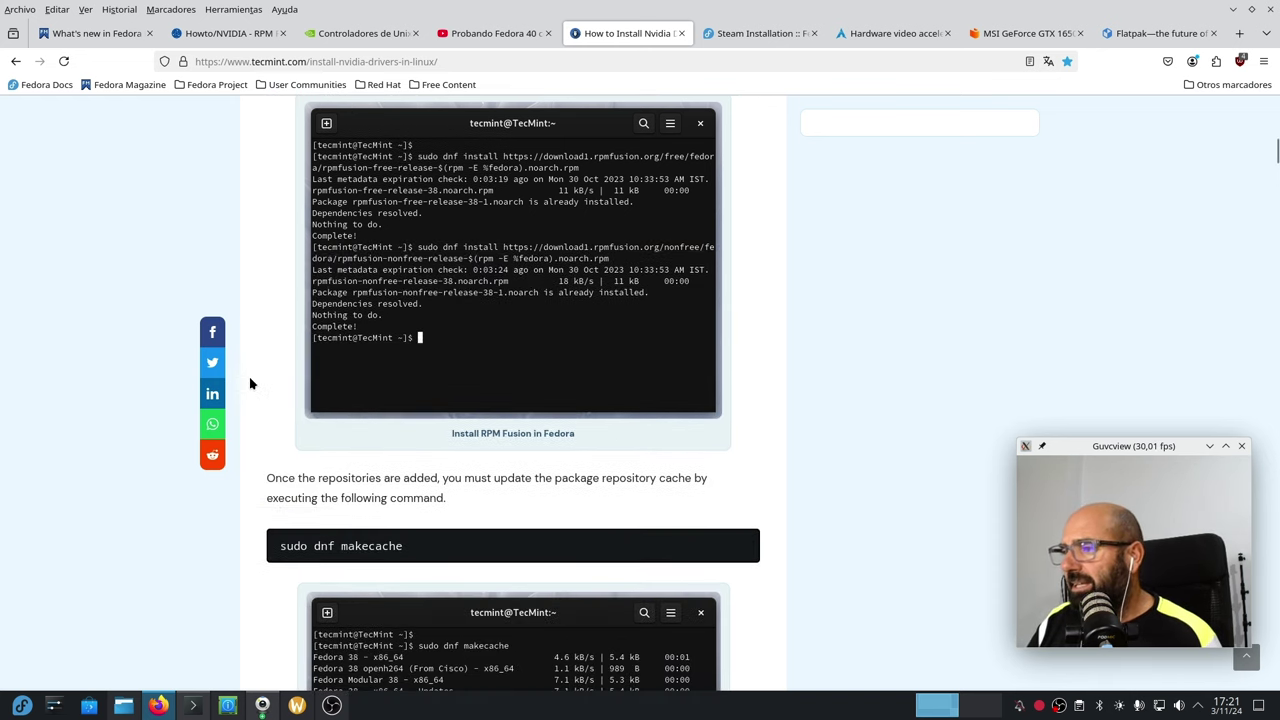
left_click_drag(429, 470, 197, 457)
left_click(84, 424)
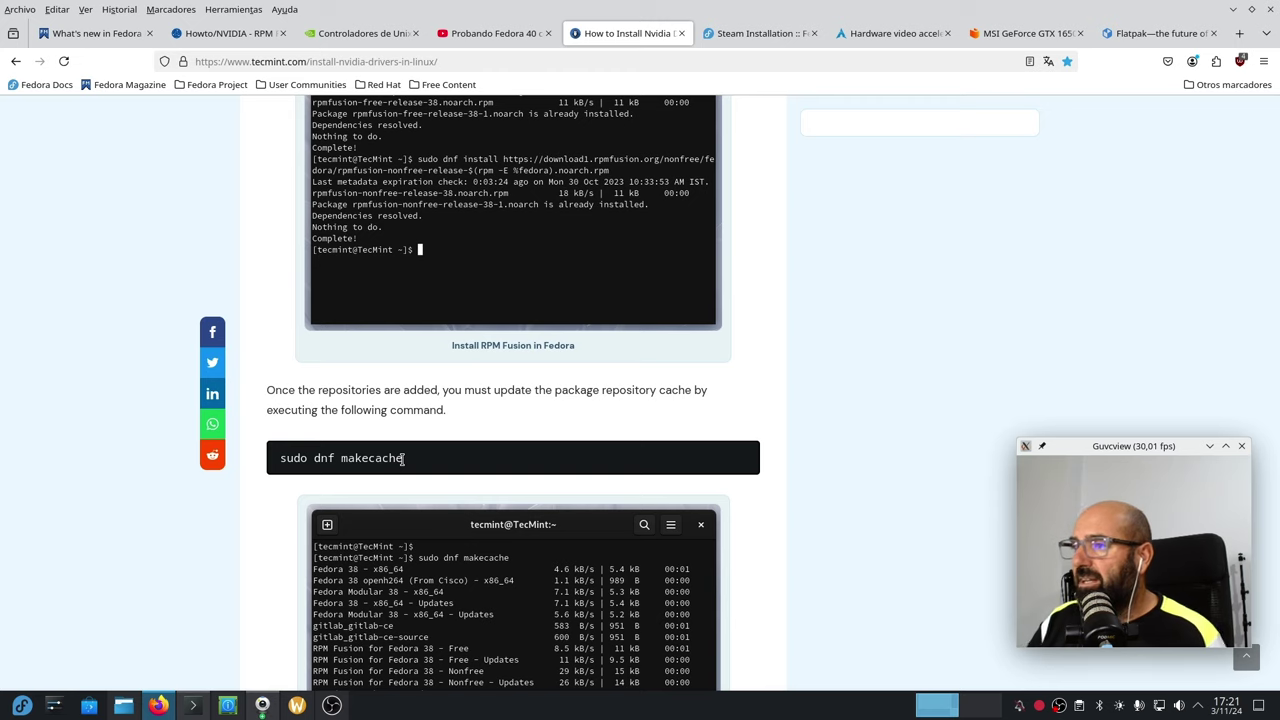
left_click_drag(415, 458, 293, 452)
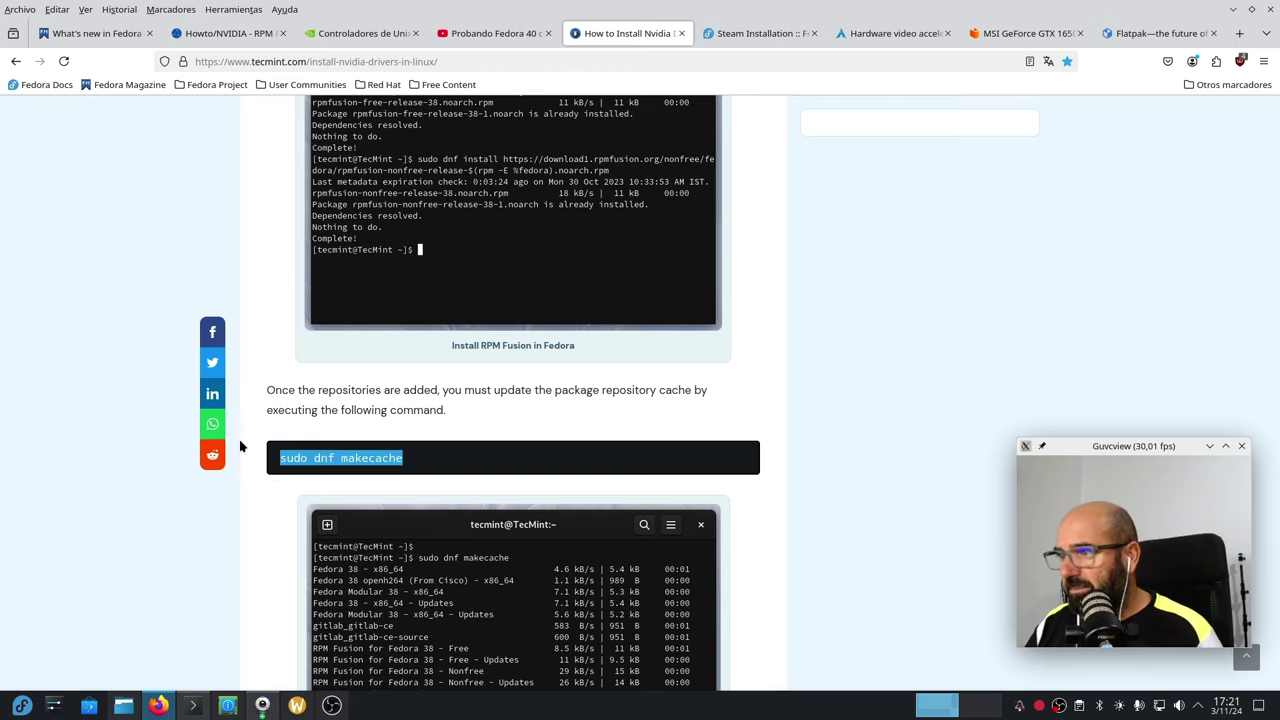
scroll(99, 404, "down", 1)
left_click(100, 400)
scroll(78, 408, "down", 2)
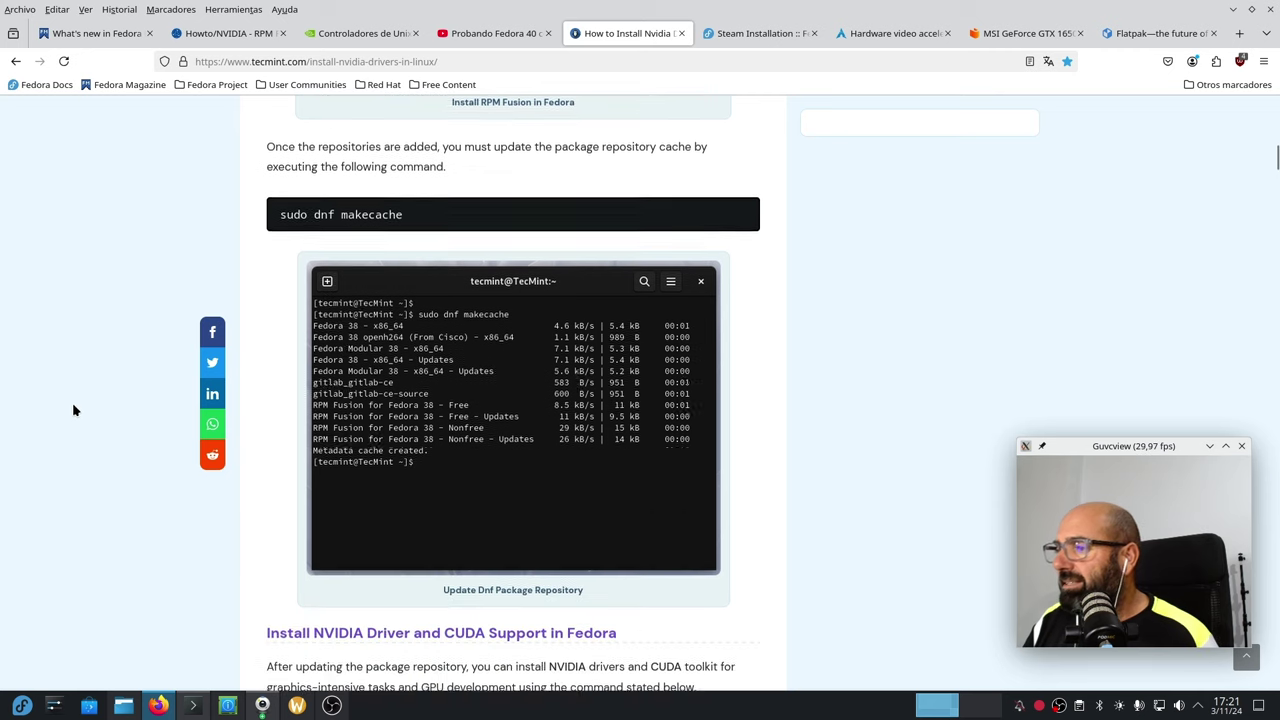
Copy the command sudo dnf install akmod-nvidia xorg-x11-drv-nvidia-cuda from the guide and paste it at the Konsole prompt
scroll(72, 410, "down", 3)
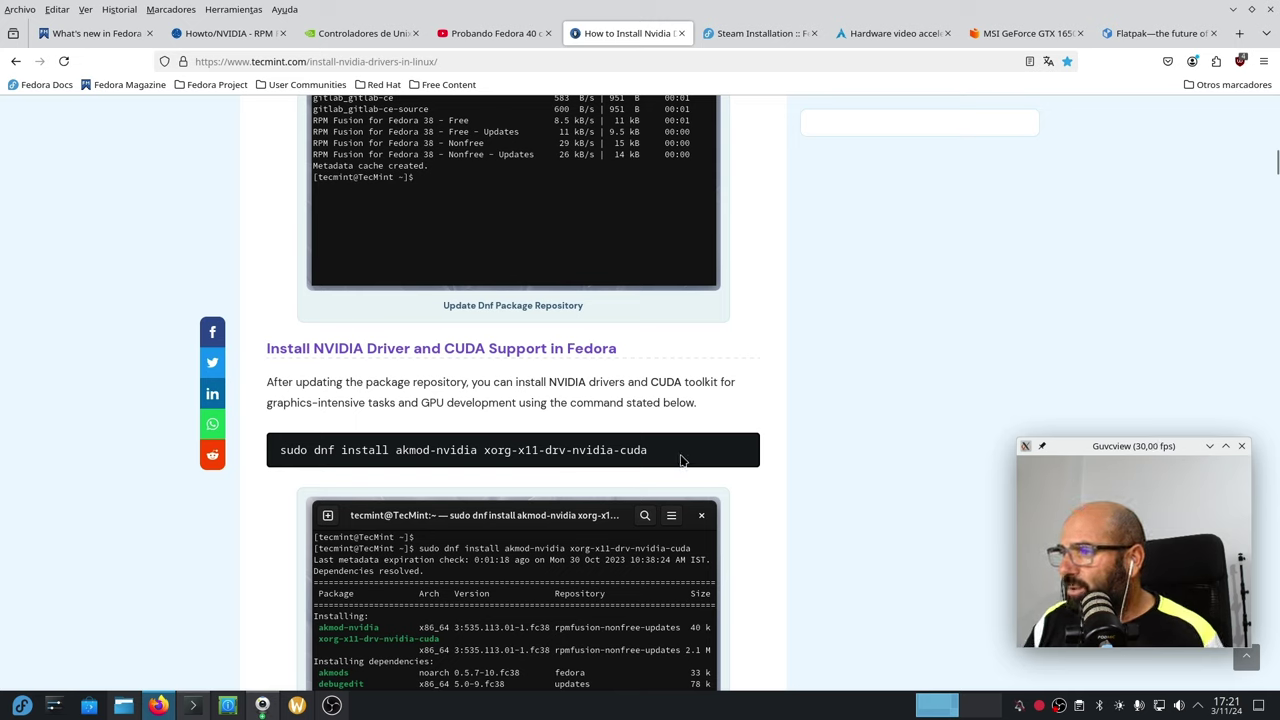
left_click_drag(688, 460, 280, 450)
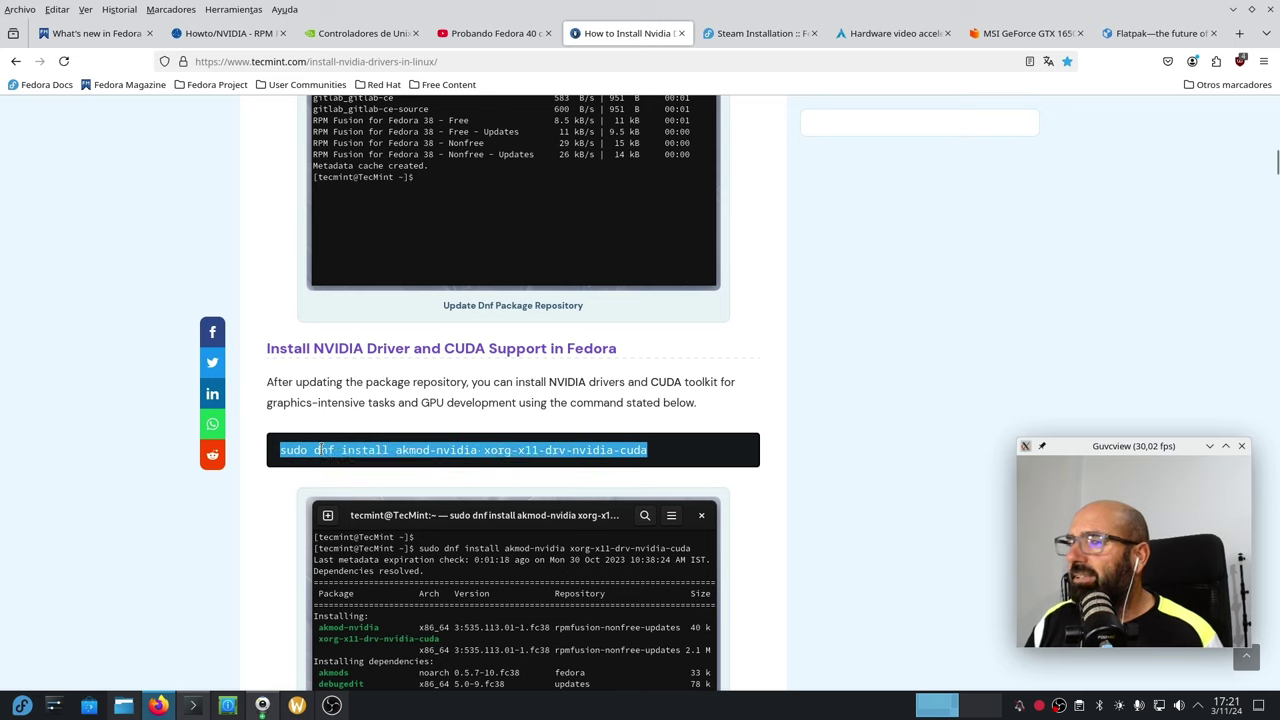
right_click(315, 447)
left_click(356, 465)
left_click(193, 705)
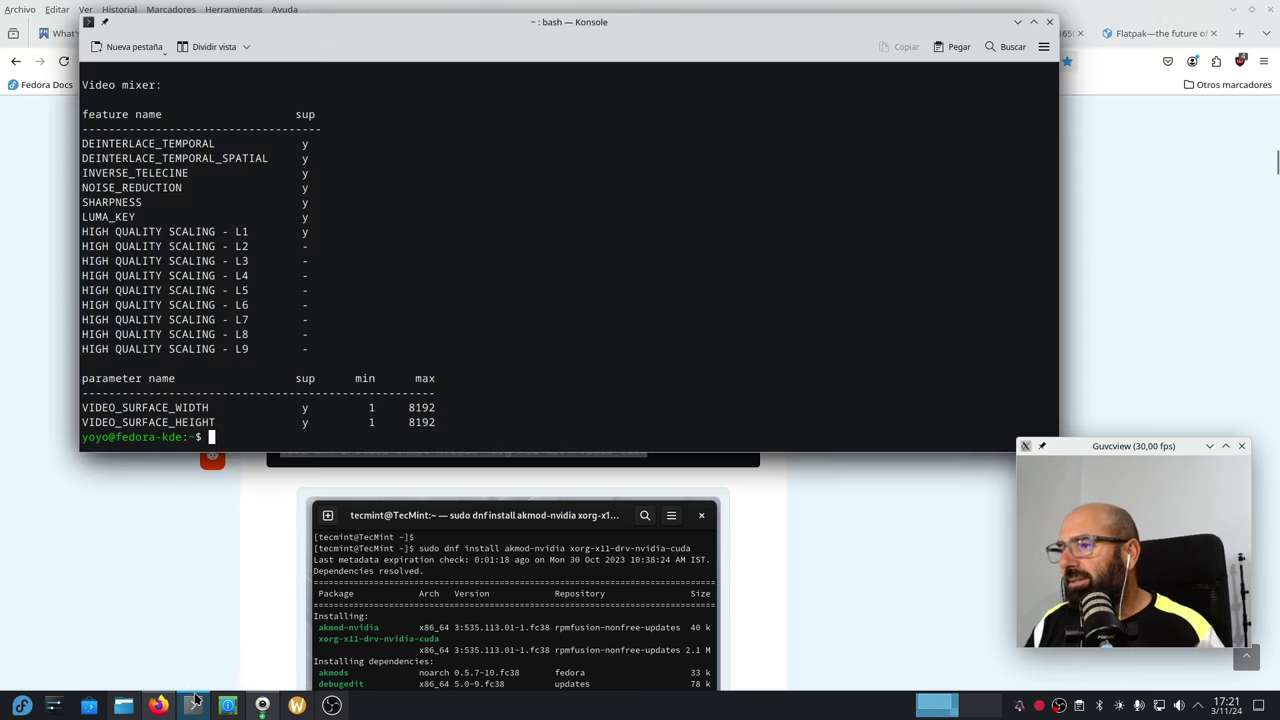
right_click(508, 392)
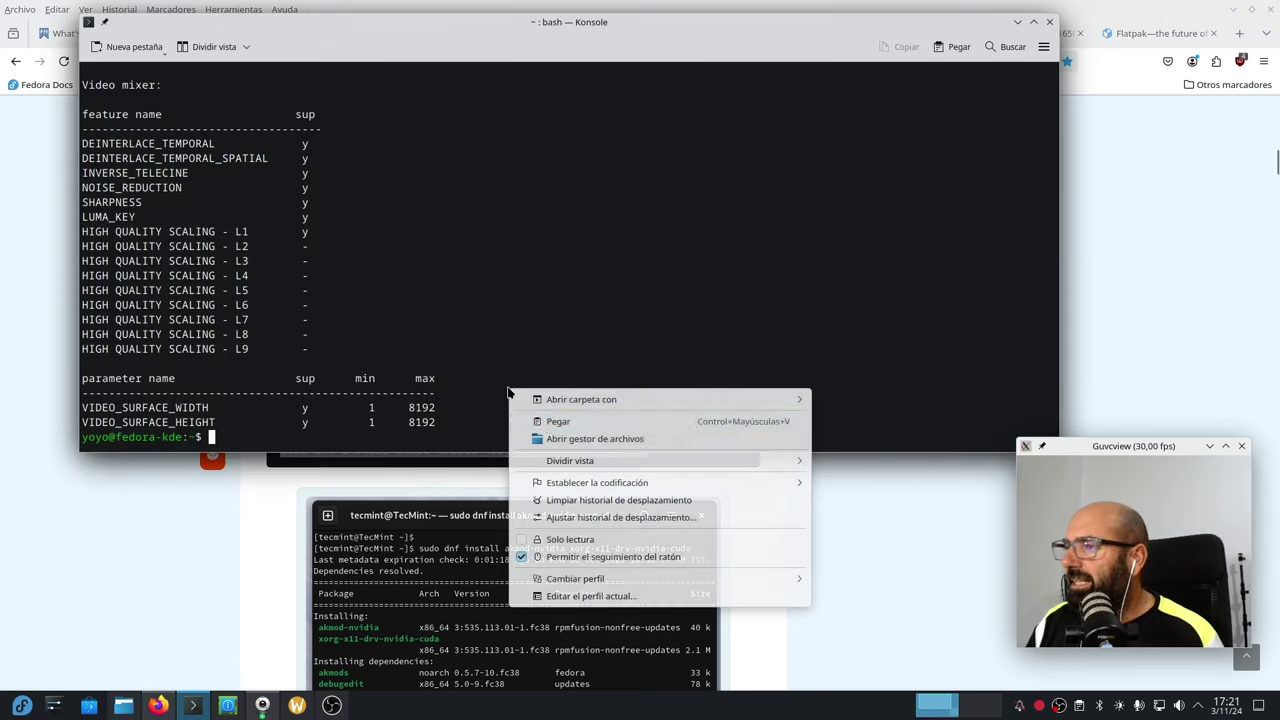
left_click(560, 421)
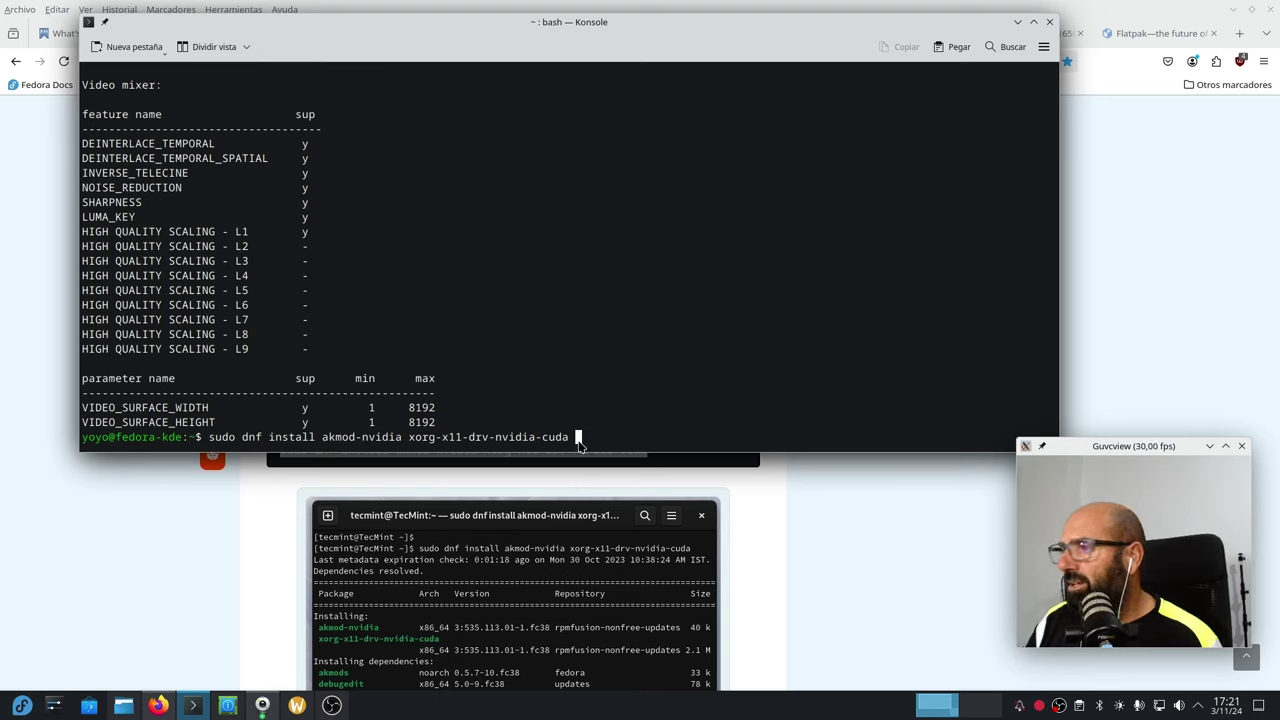
Point out the package names in the pasted driver command and return to the RPM Fusion Howto/NVIDIA page in Firefox
left_click_drag(584, 447, 323, 445)
left_click(490, 372)
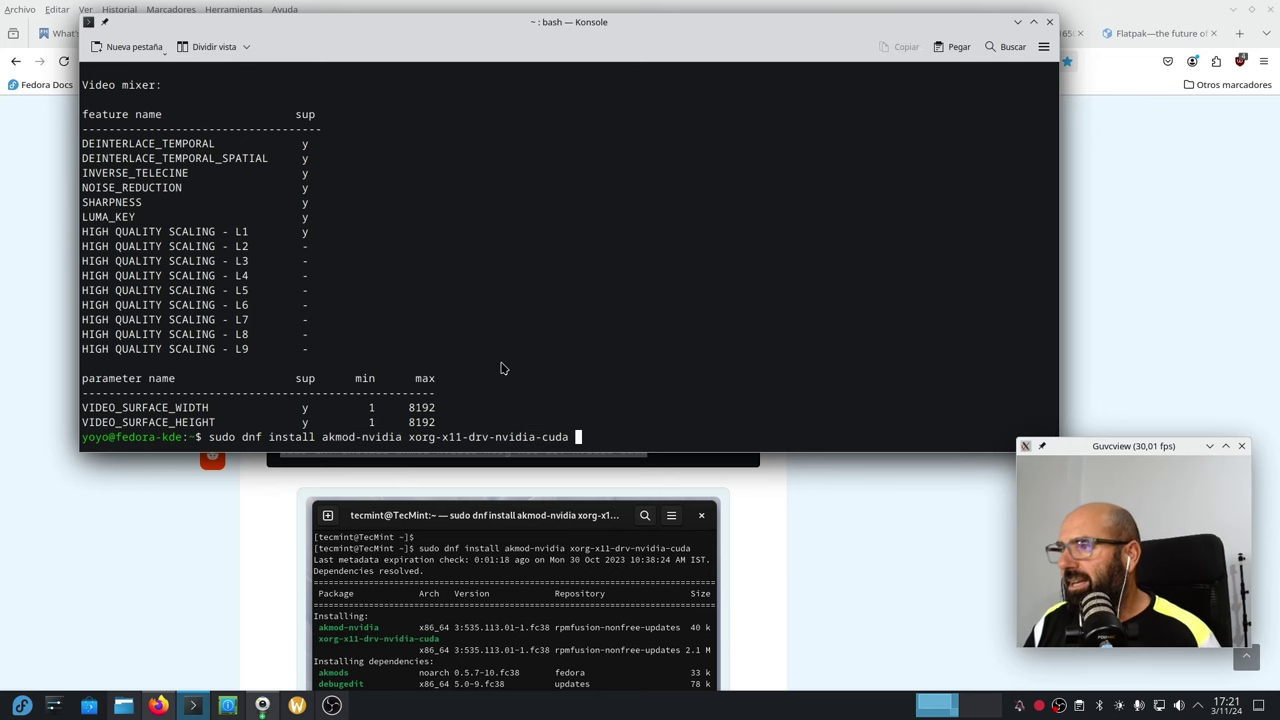
left_click(117, 597)
left_click(228, 33)
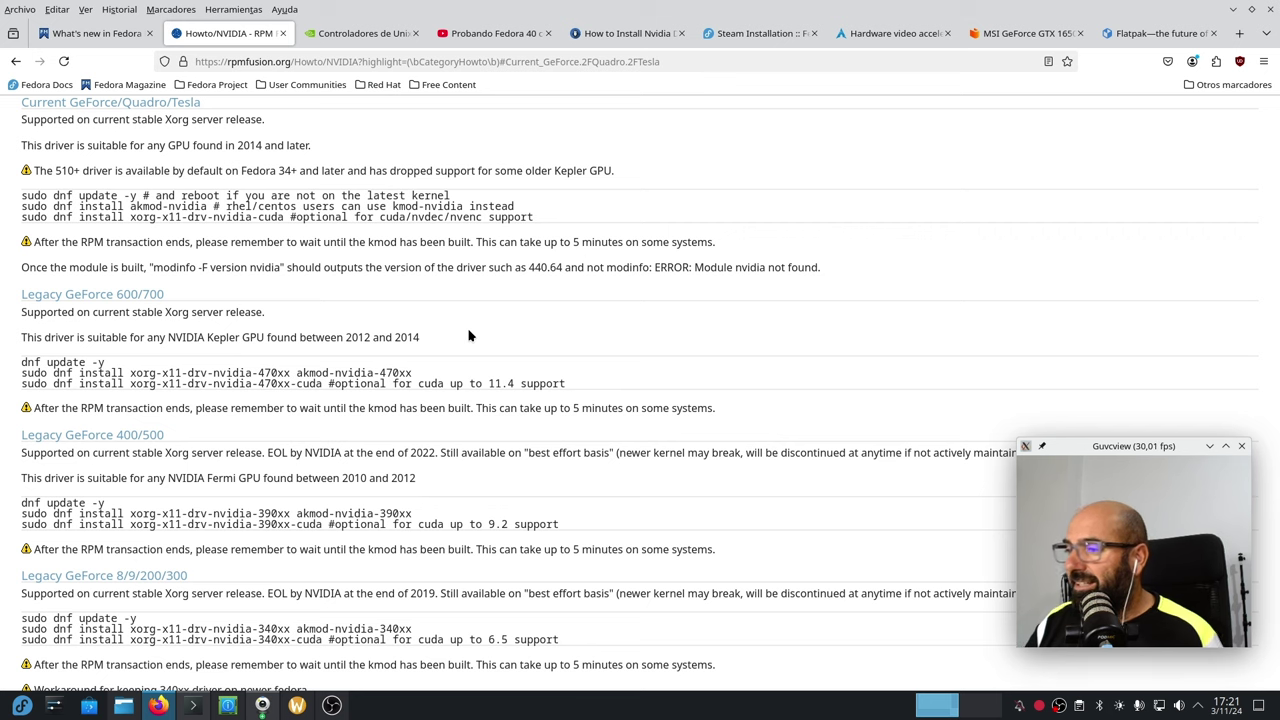
Show the pending driver command in Konsole and open the Hardware codecs with NVIDIA section of RPM Fusion's Howto/Multimedia page in Firefox
left_click(193, 705)
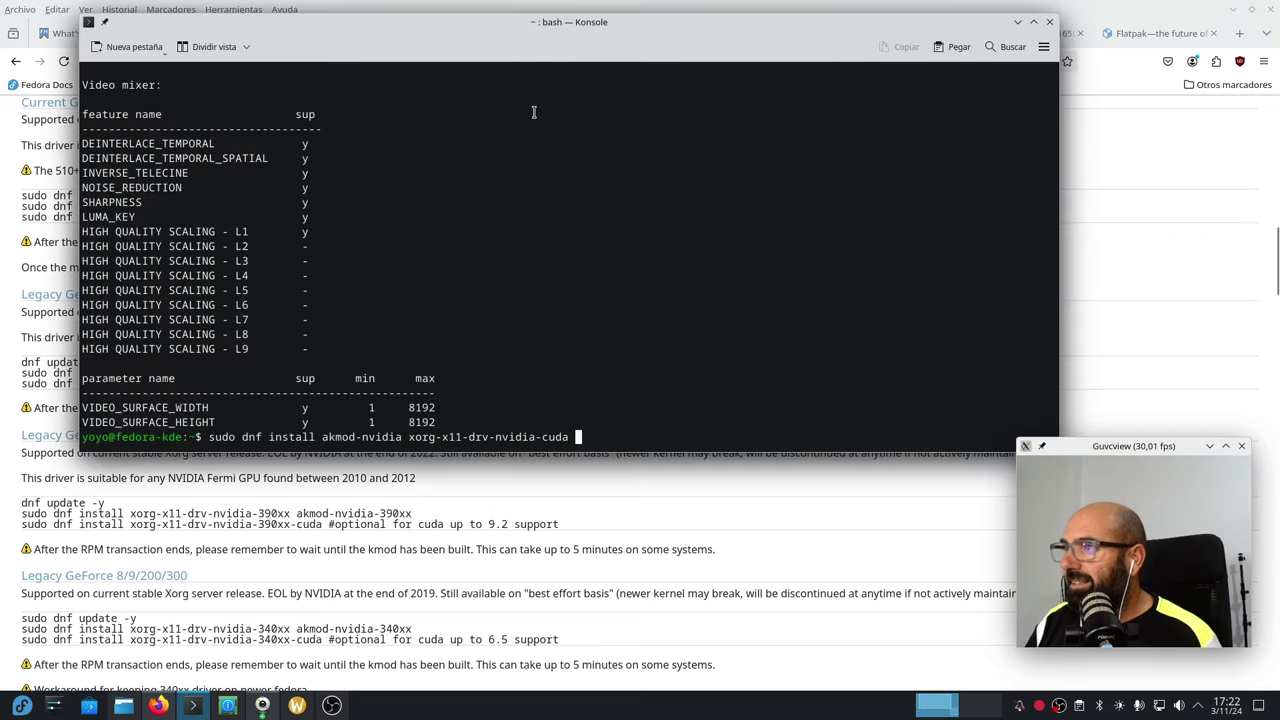
left_click_drag(512, 50, 853, 104)
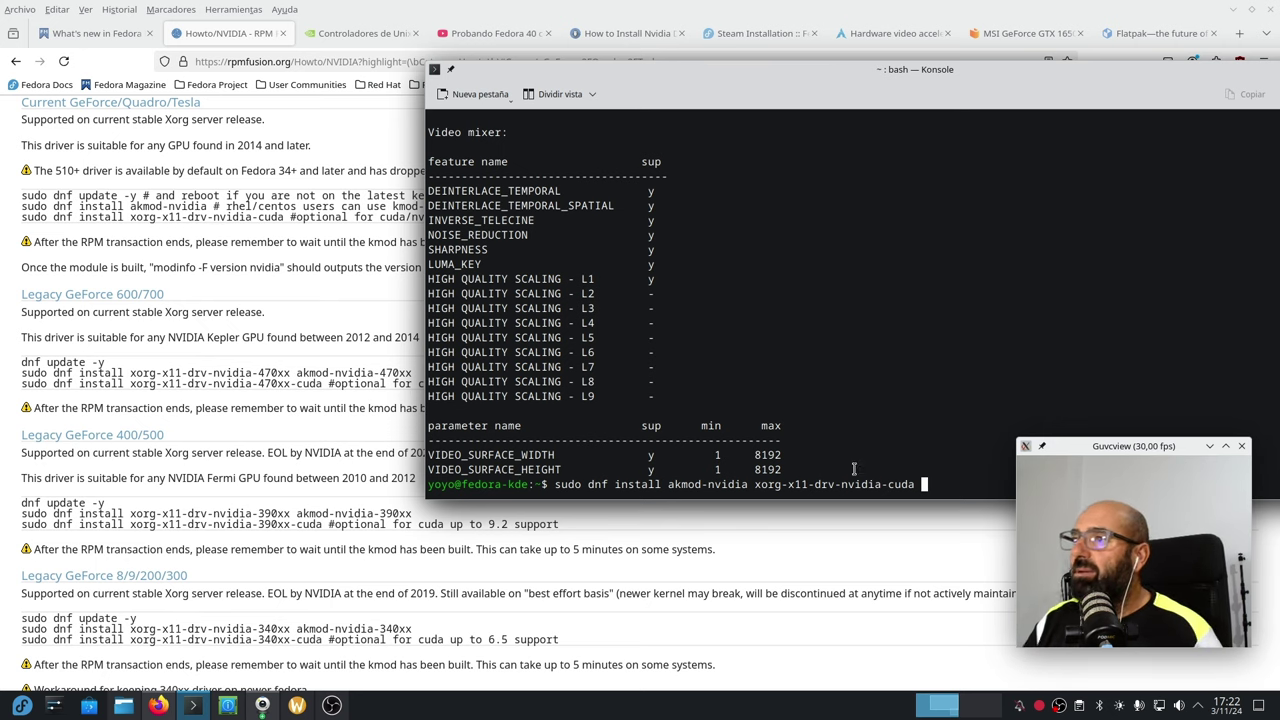
left_click(343, 158)
scroll(229, 249, "up", 15)
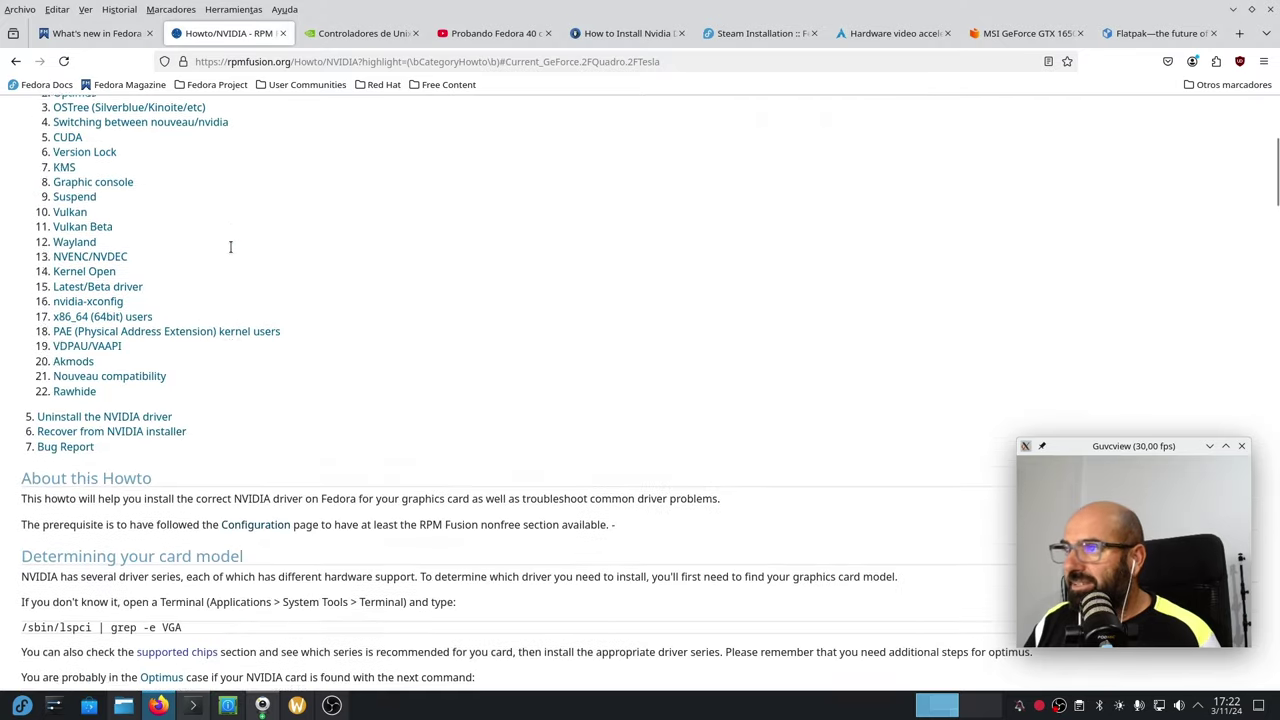
left_click(271, 102)
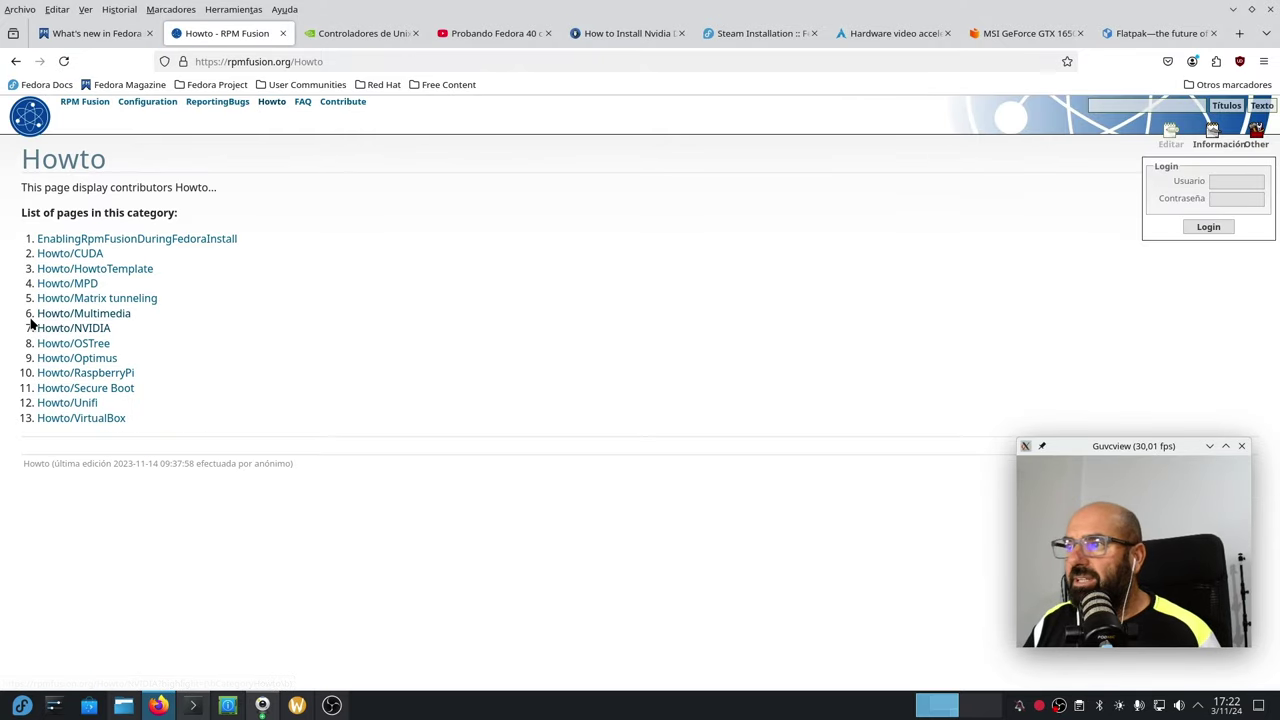
left_click(58, 315)
scroll(168, 397, "down", 4)
scroll(168, 397, "down", 3)
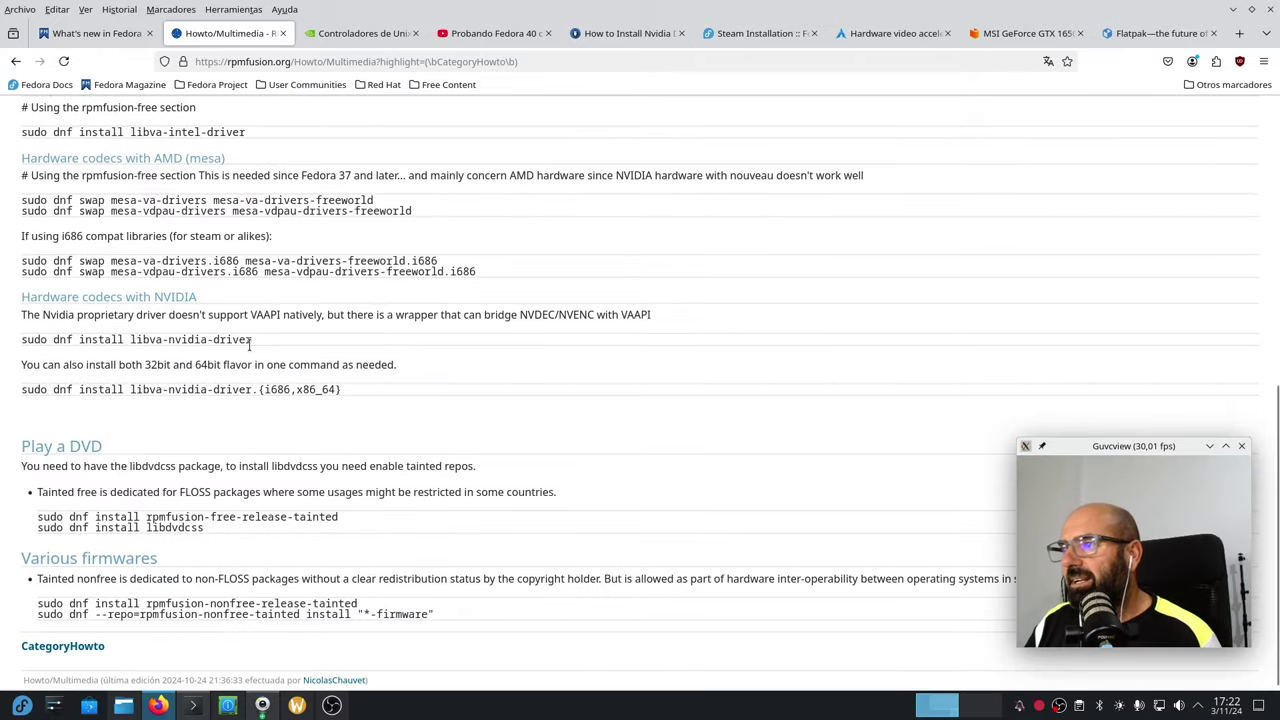
Copy the package name libva-nvidia-driver from the page and append it to the pending dnf install command in Konsole
left_click_drag(251, 342, 133, 340)
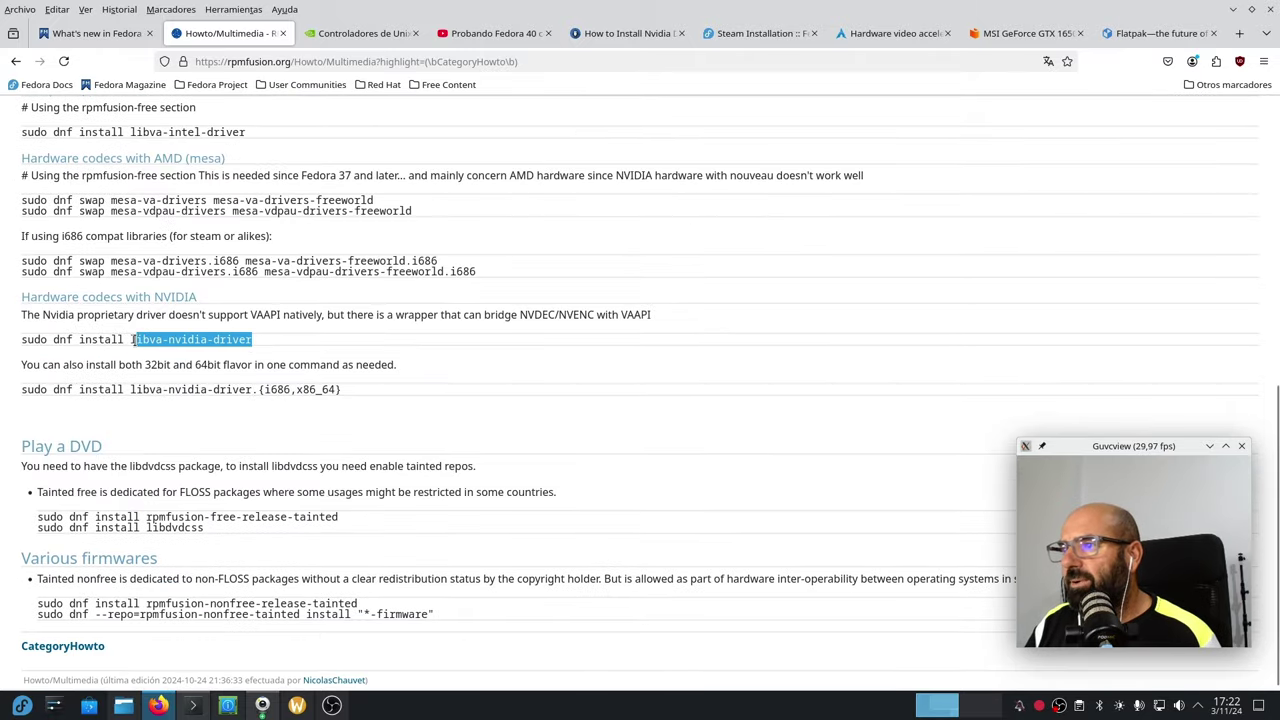
right_click(167, 340)
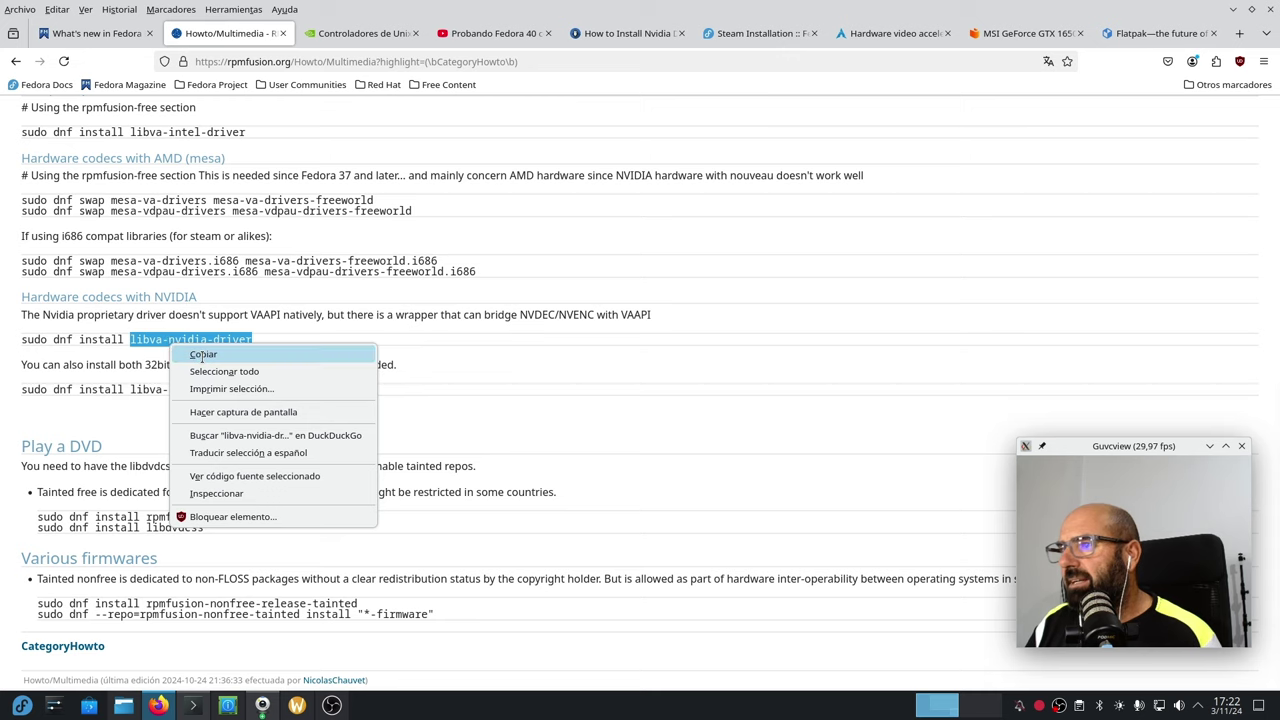
left_click(185, 352)
left_click(193, 705)
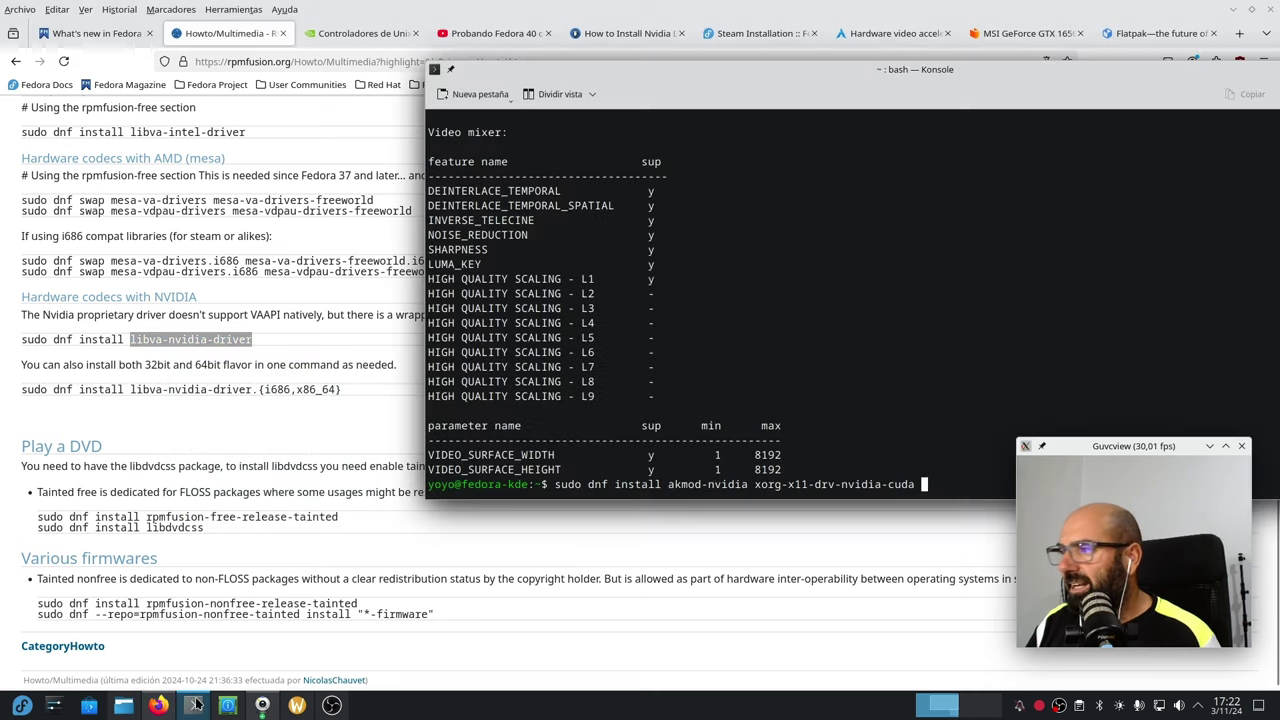
left_click_drag(911, 73, 578, 94)
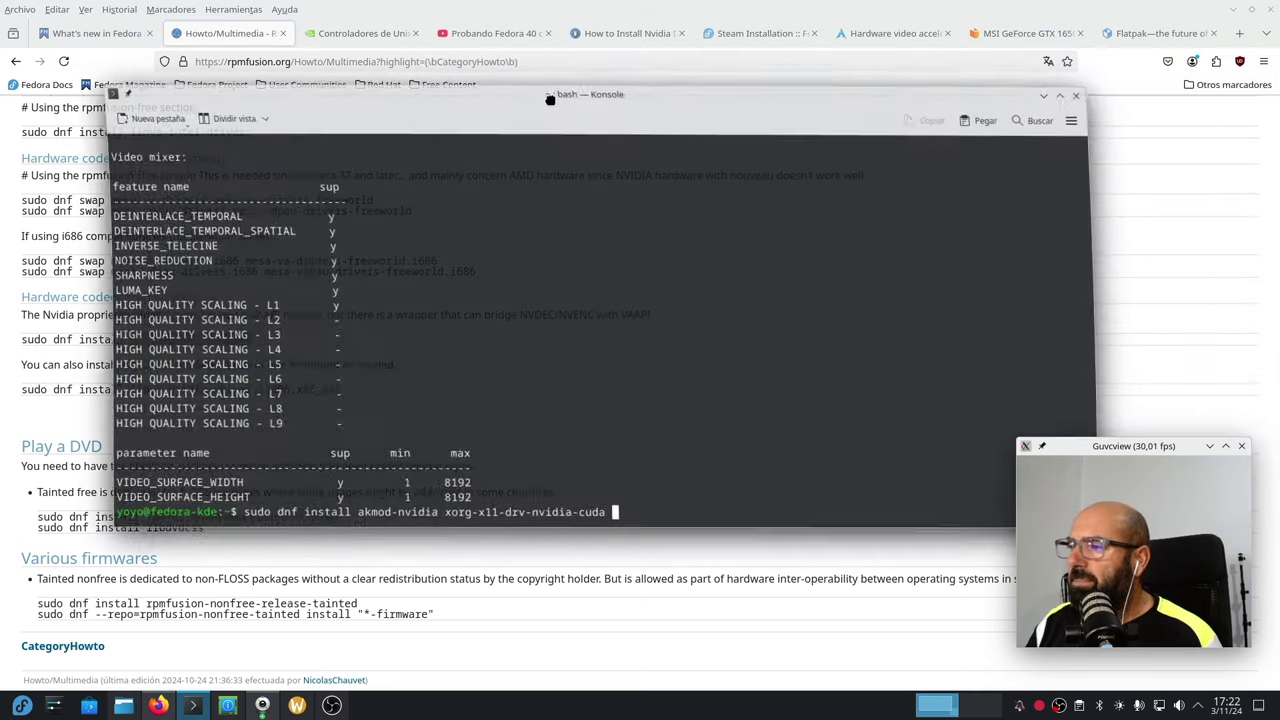
right_click(646, 489)
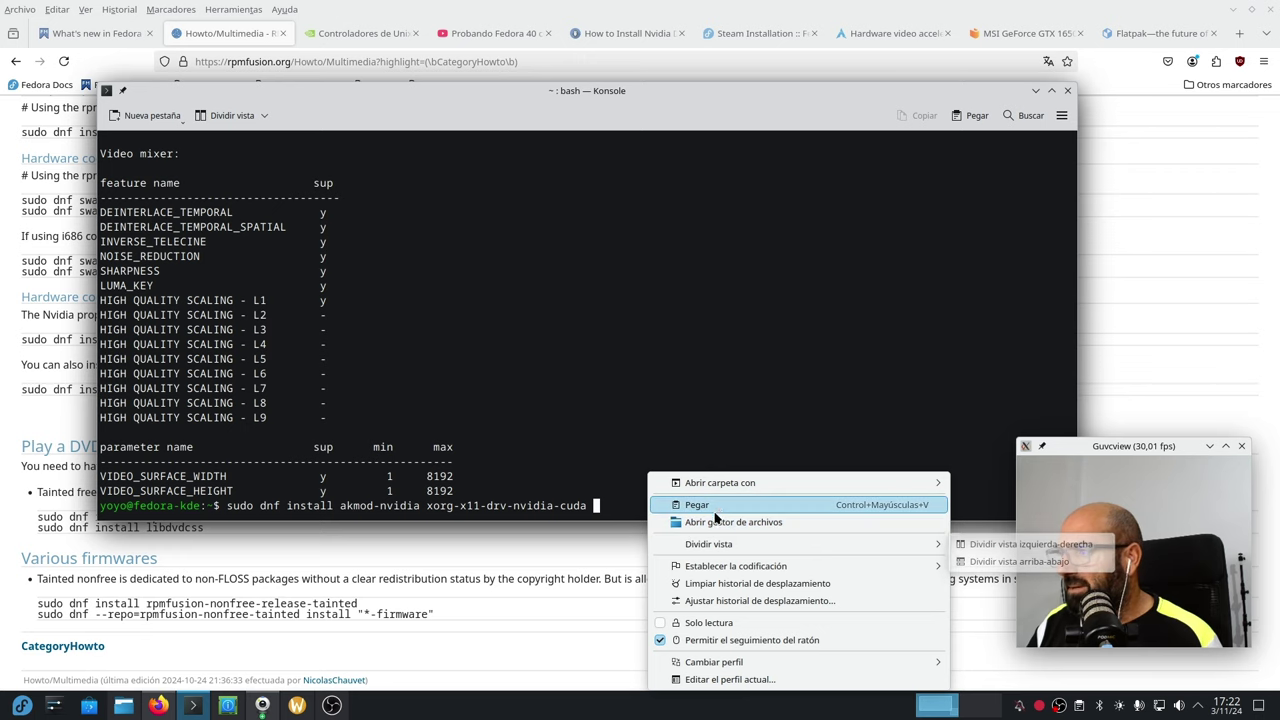
left_click(698, 504)
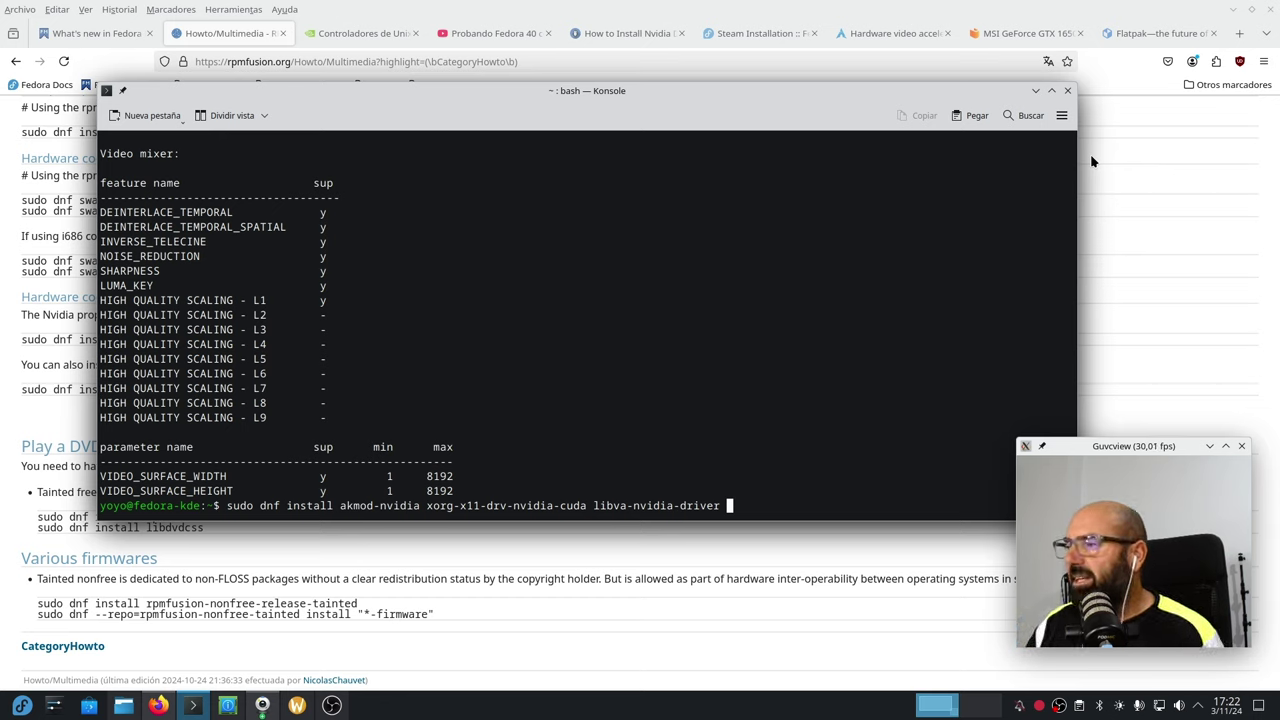
Minimize Firefox and open Captura de pantalla_20241103_133621.png from the Capturas de pantalla folder in Gwenview
left_click(1231, 10)
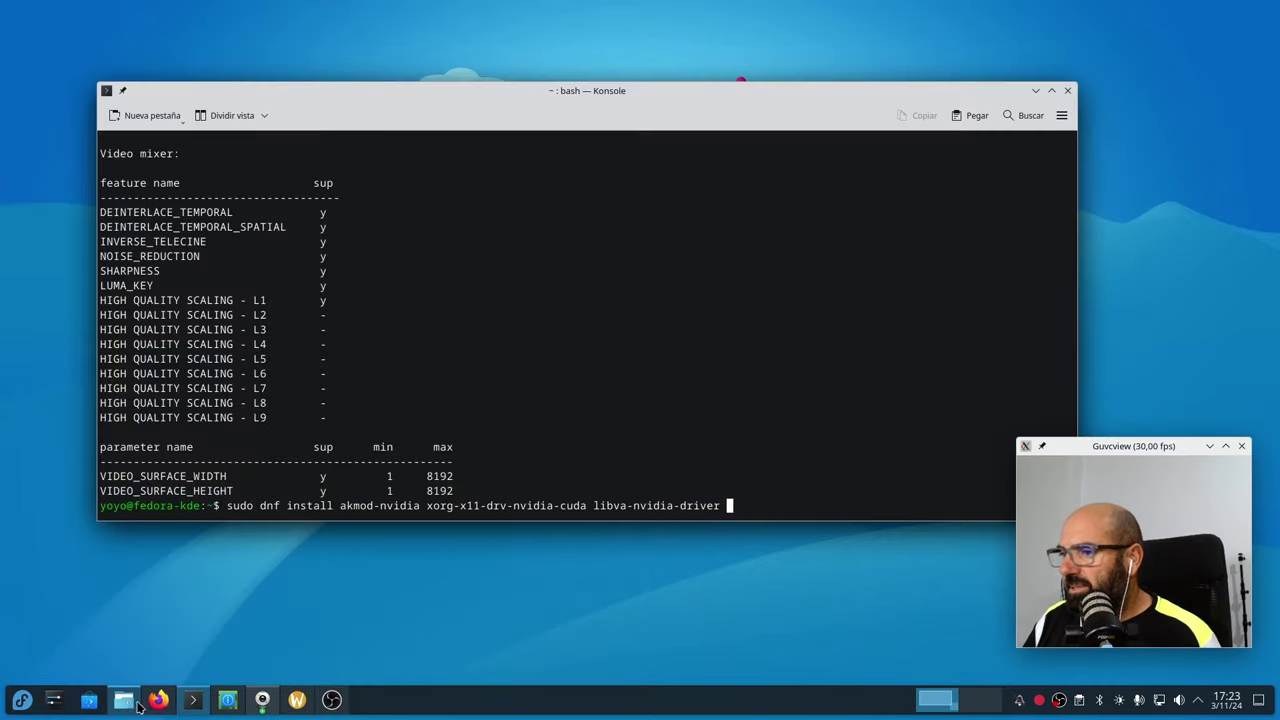
left_click(123, 700)
left_click_drag(782, 131, 549, 135)
double_click(623, 366)
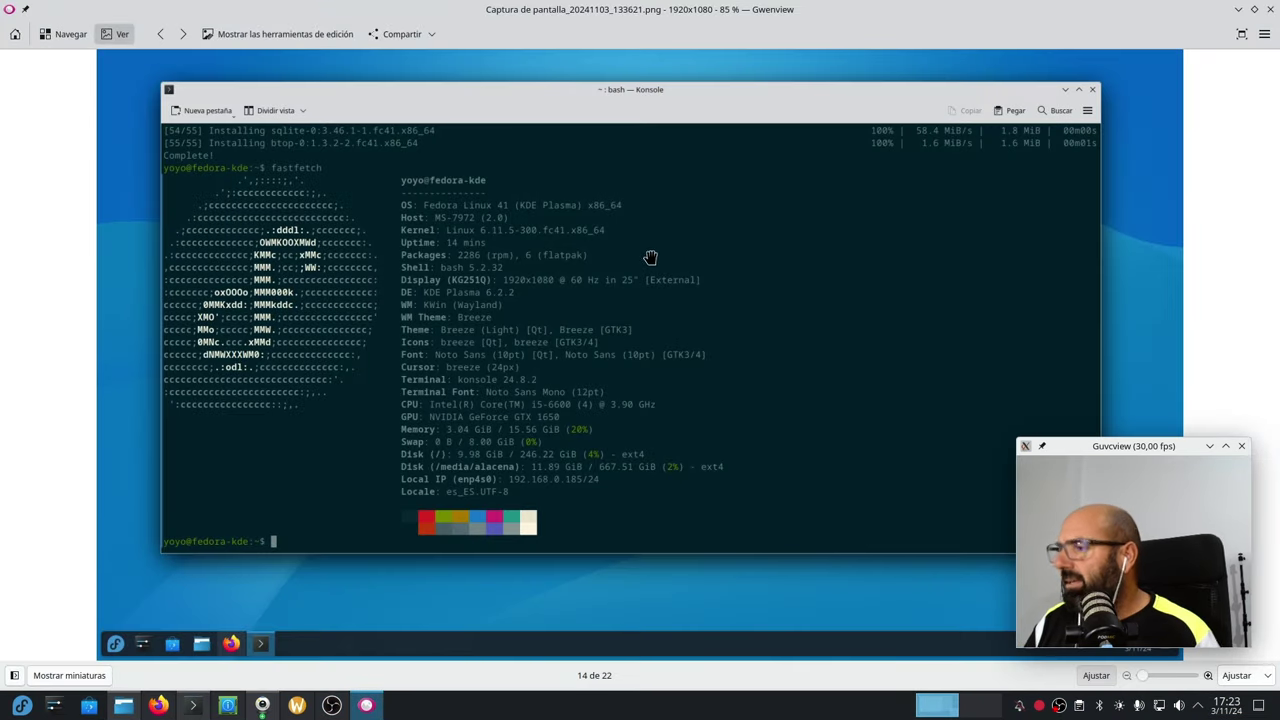
Advance through the lspci screenshot and examine the kernel headers and build dependencies listed in Captura de pantalla_20241103_134113.png
left_click(185, 35)
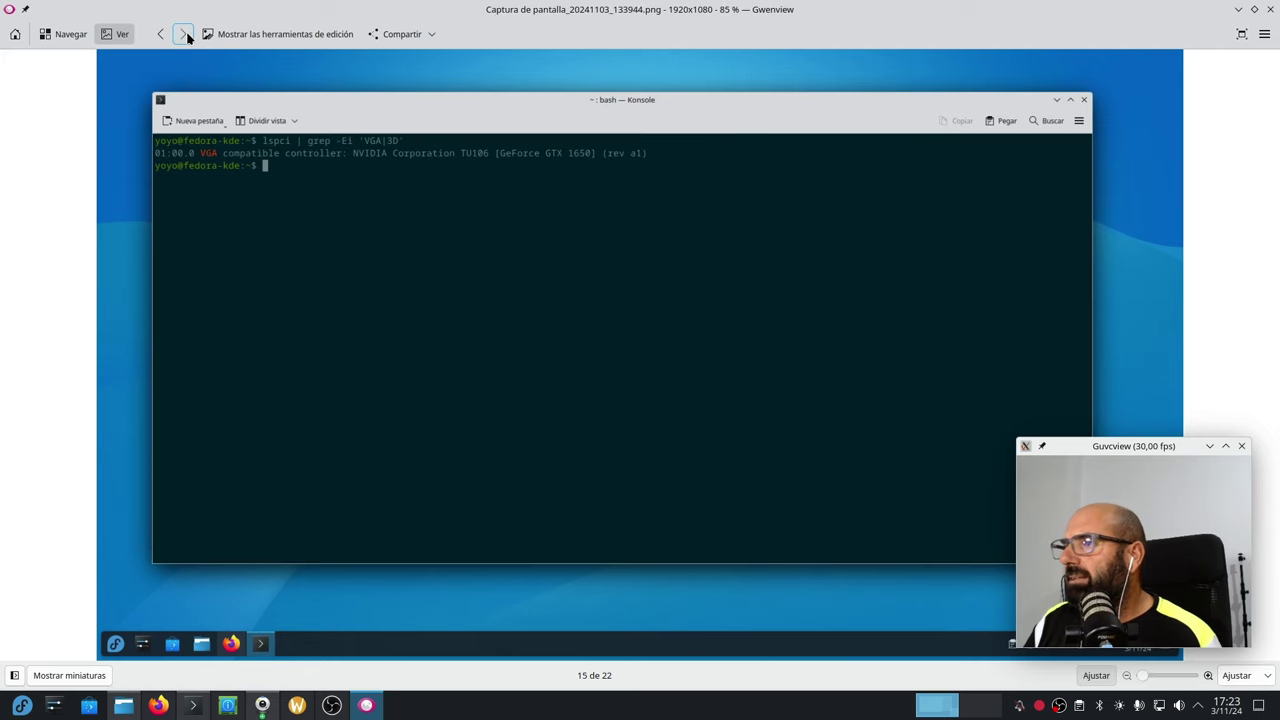
left_click(185, 35)
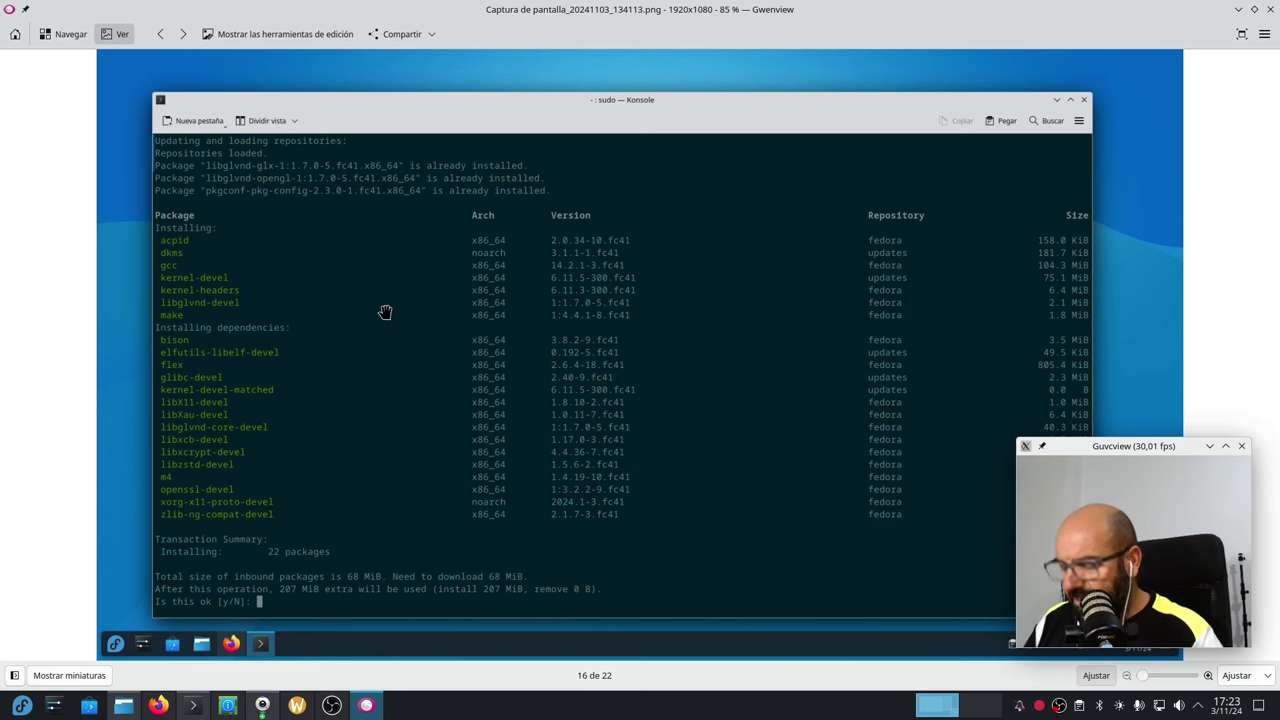
scroll(389, 314, "up", 2, "ctrl")
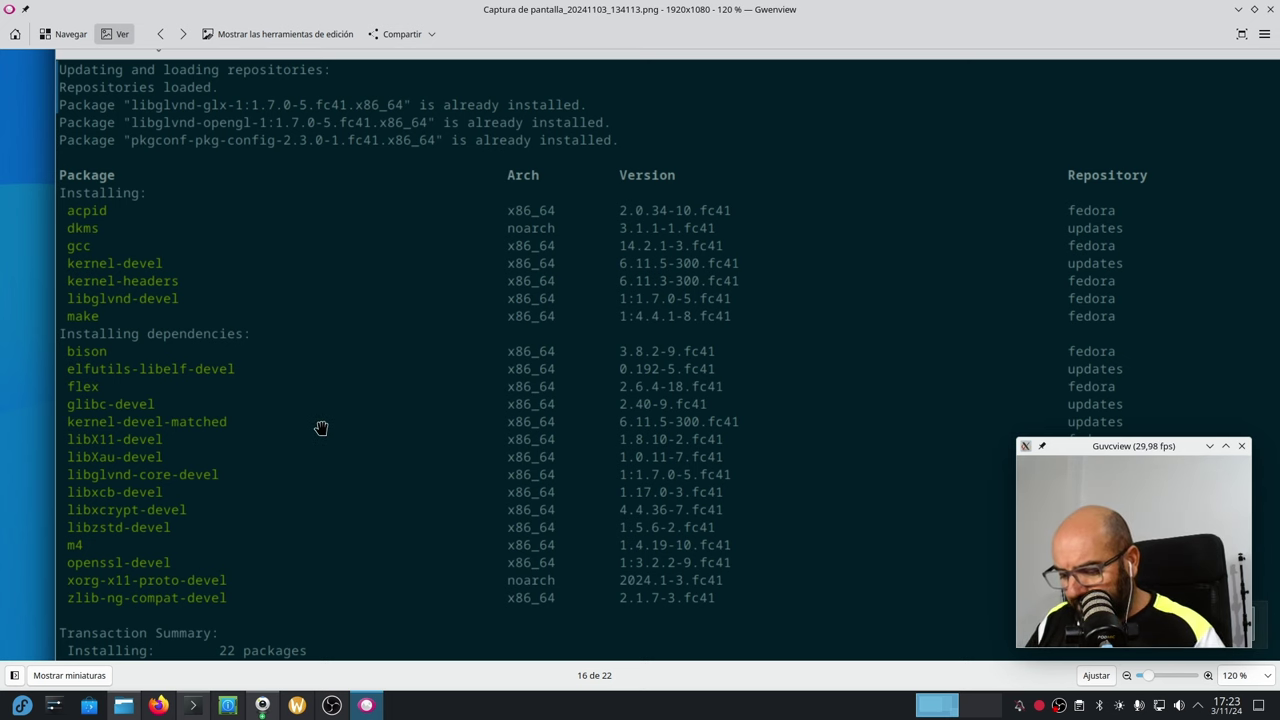
scroll(360, 385, "down", 1)
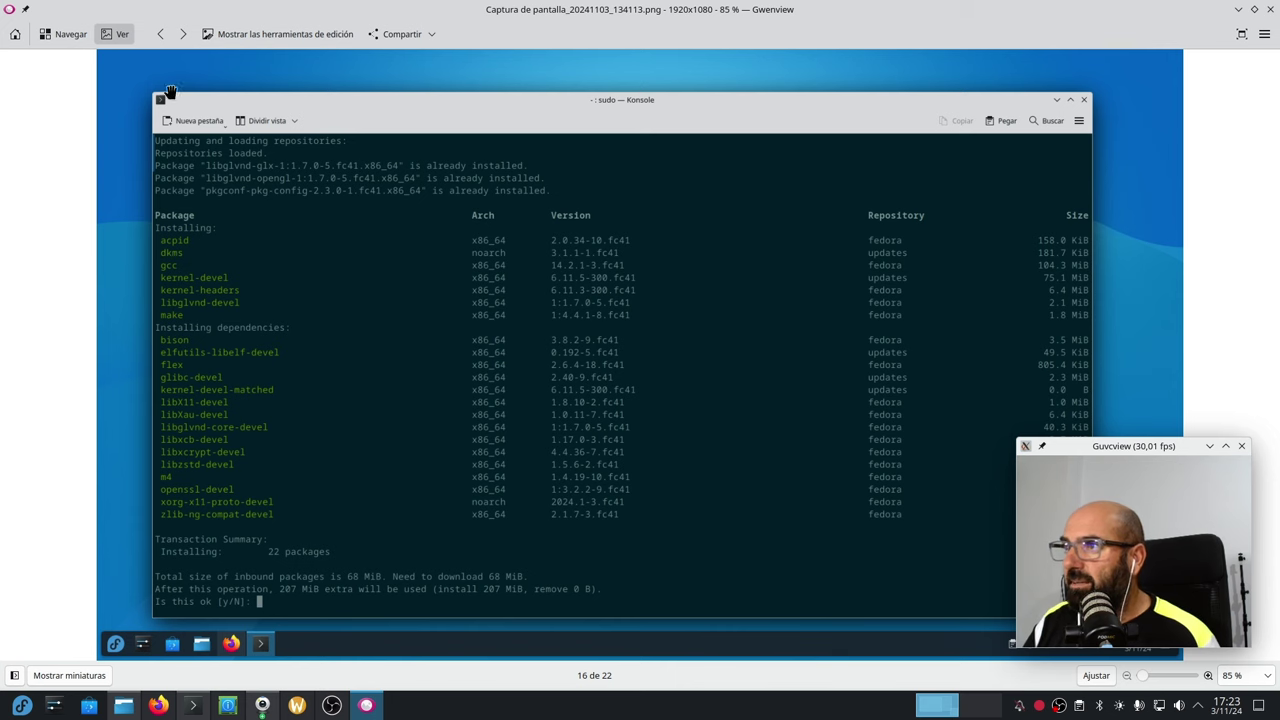
Pass the system information screenshot and examine the Nvidia driver packages and dependencies in Captura de pantalla_20241103_134412.png
left_click(182, 34)
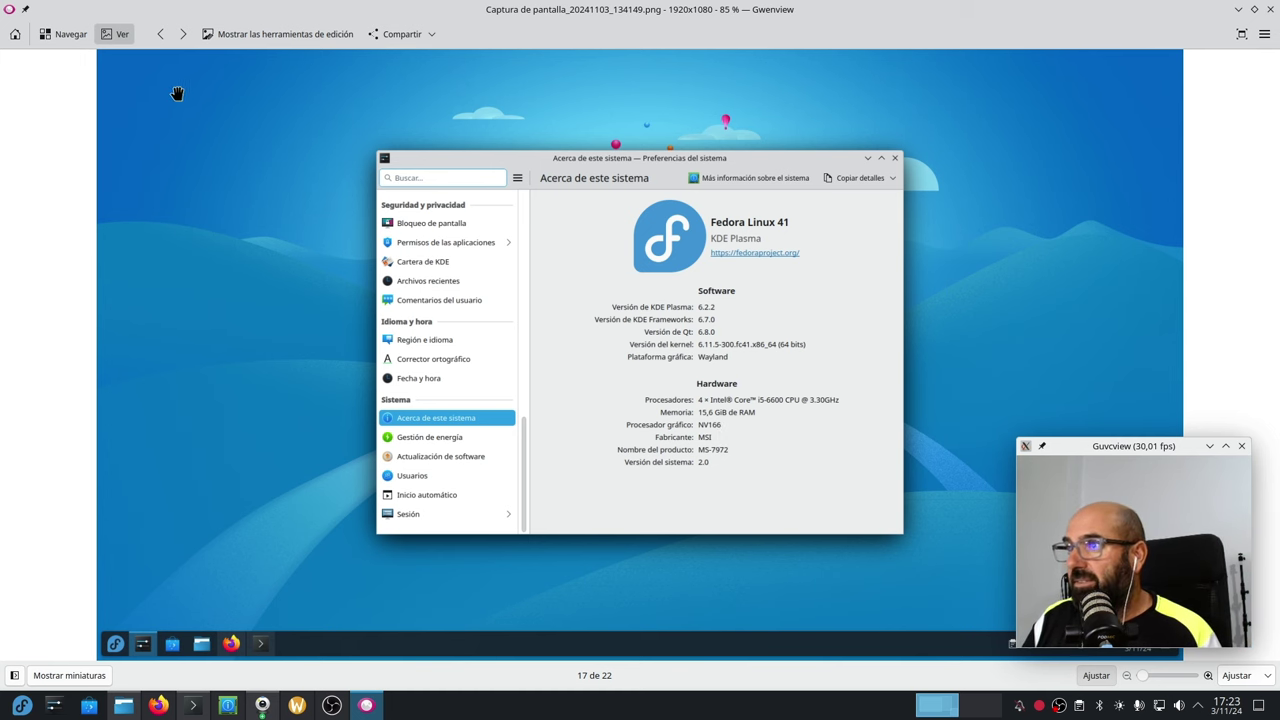
left_click(183, 34)
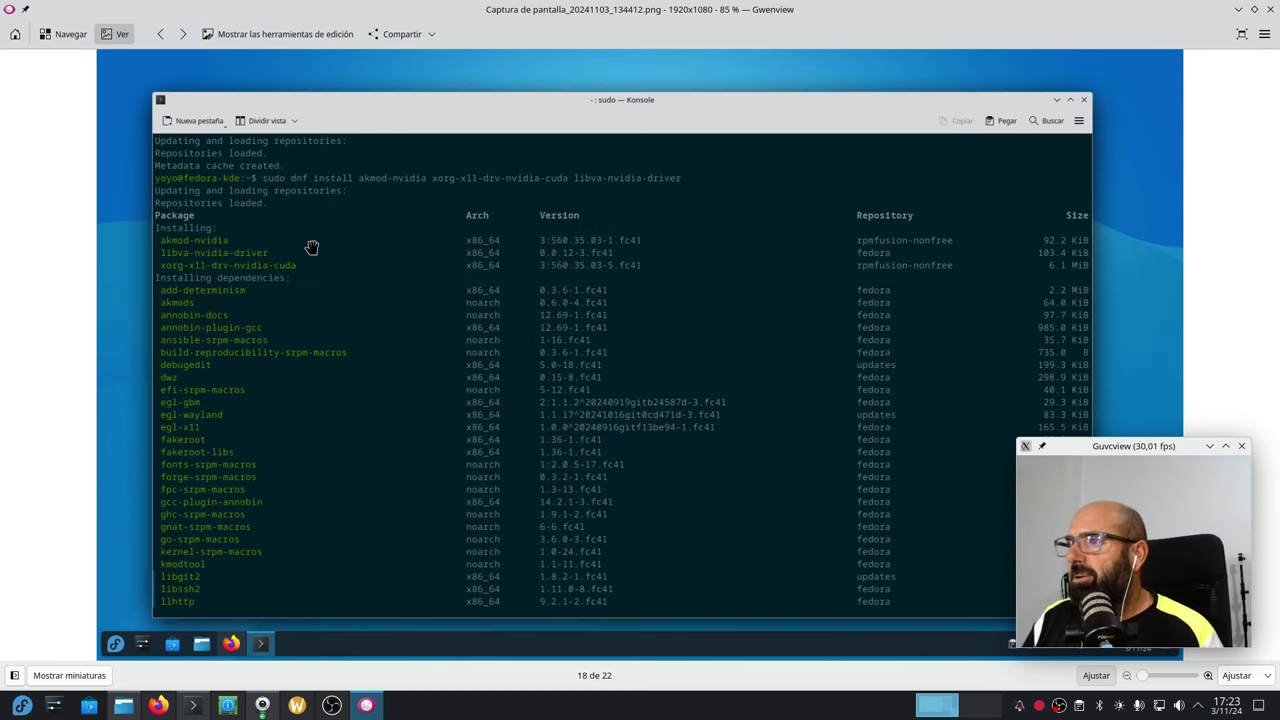
left_click(396, 271, "ctrl")
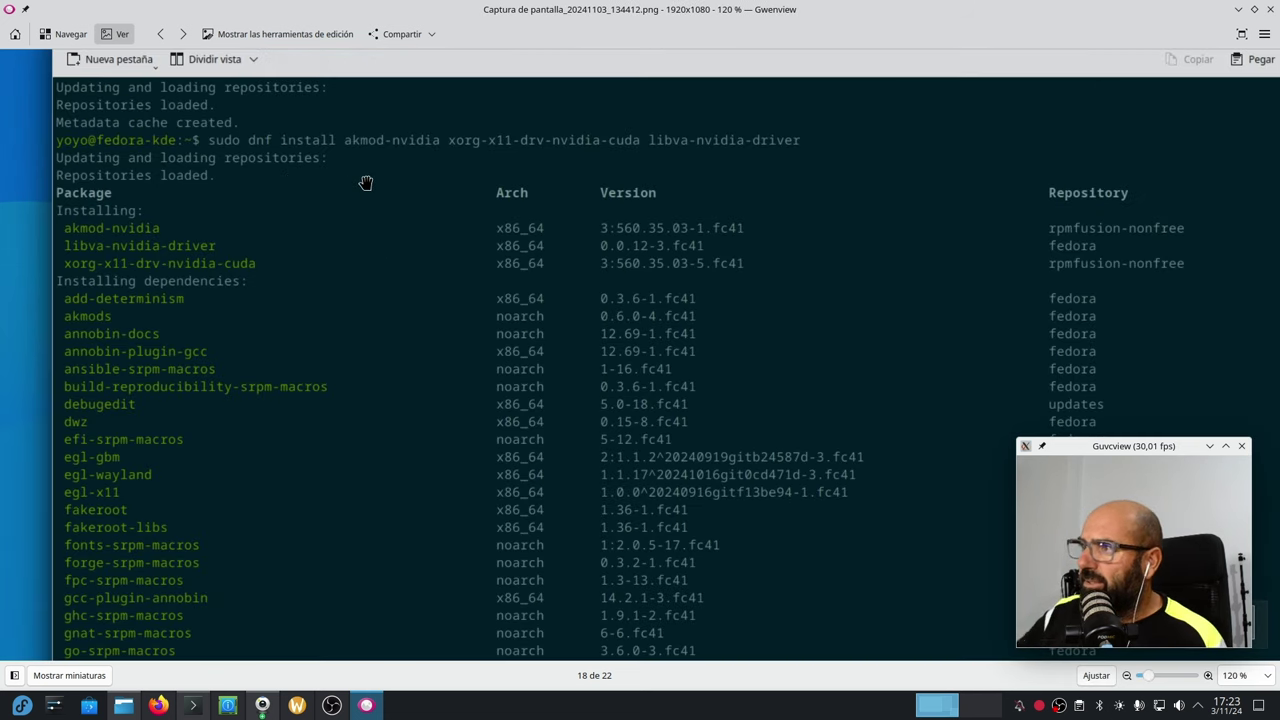
scroll(285, 271, "down", 1)
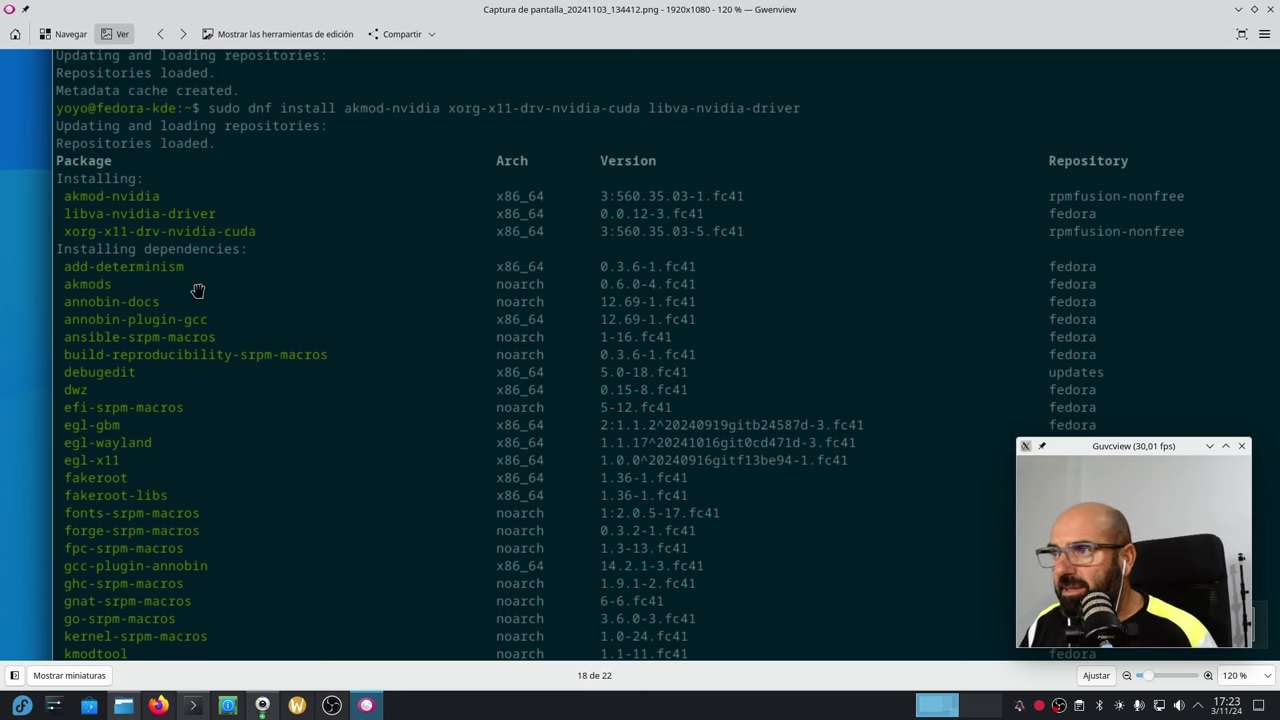
scroll(198, 290, "down", 4)
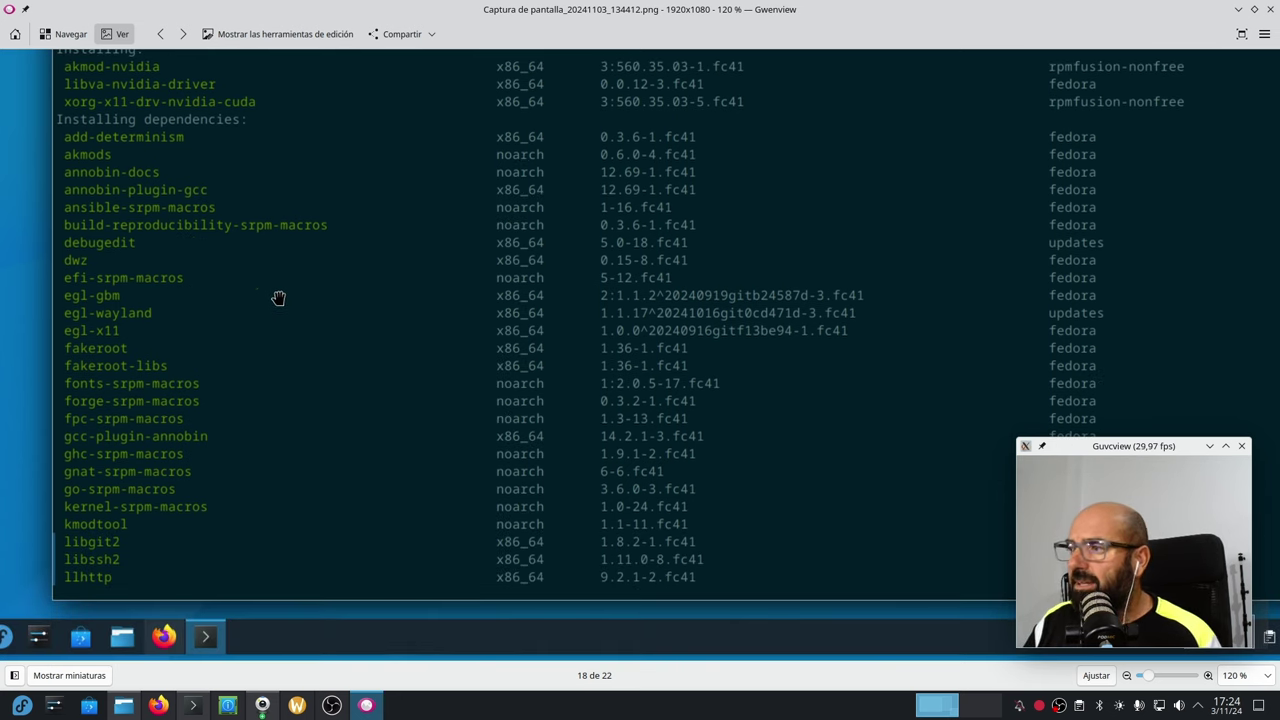
Review the remaining screenshots of the driver transaction, key import, system information and i686 packages, and minimize Gwenview
left_click(183, 34)
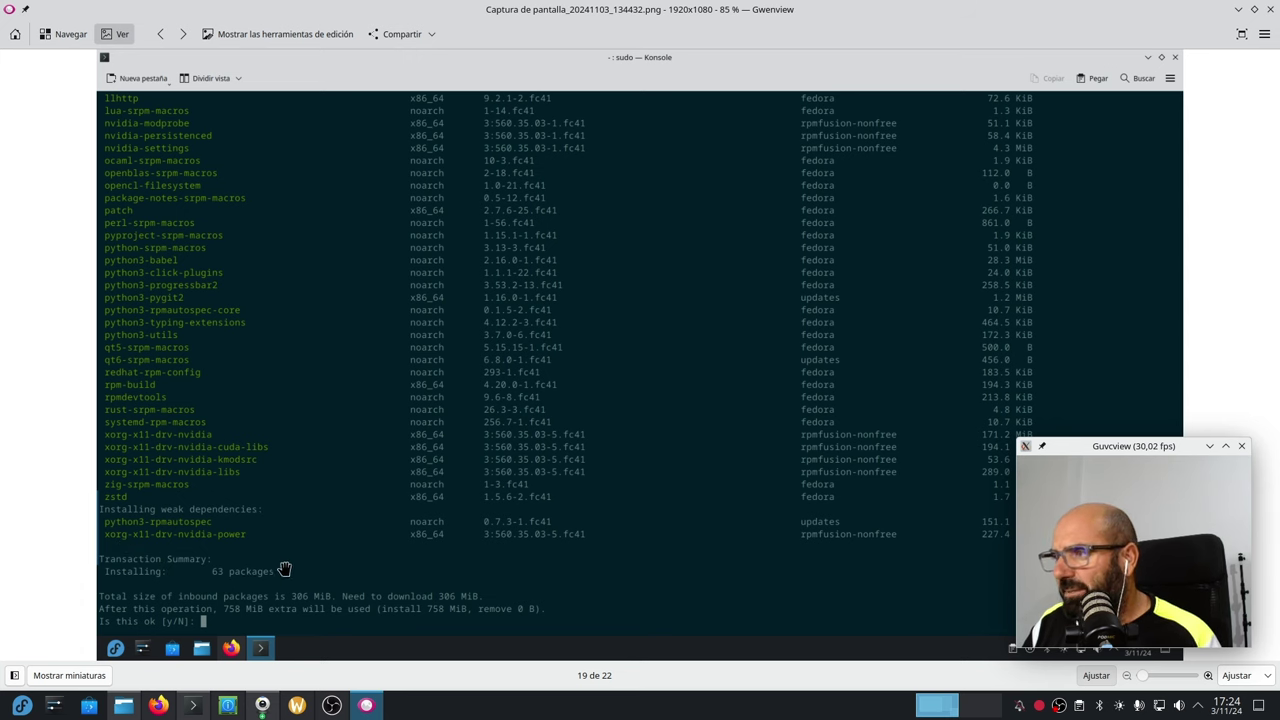
left_click(183, 35)
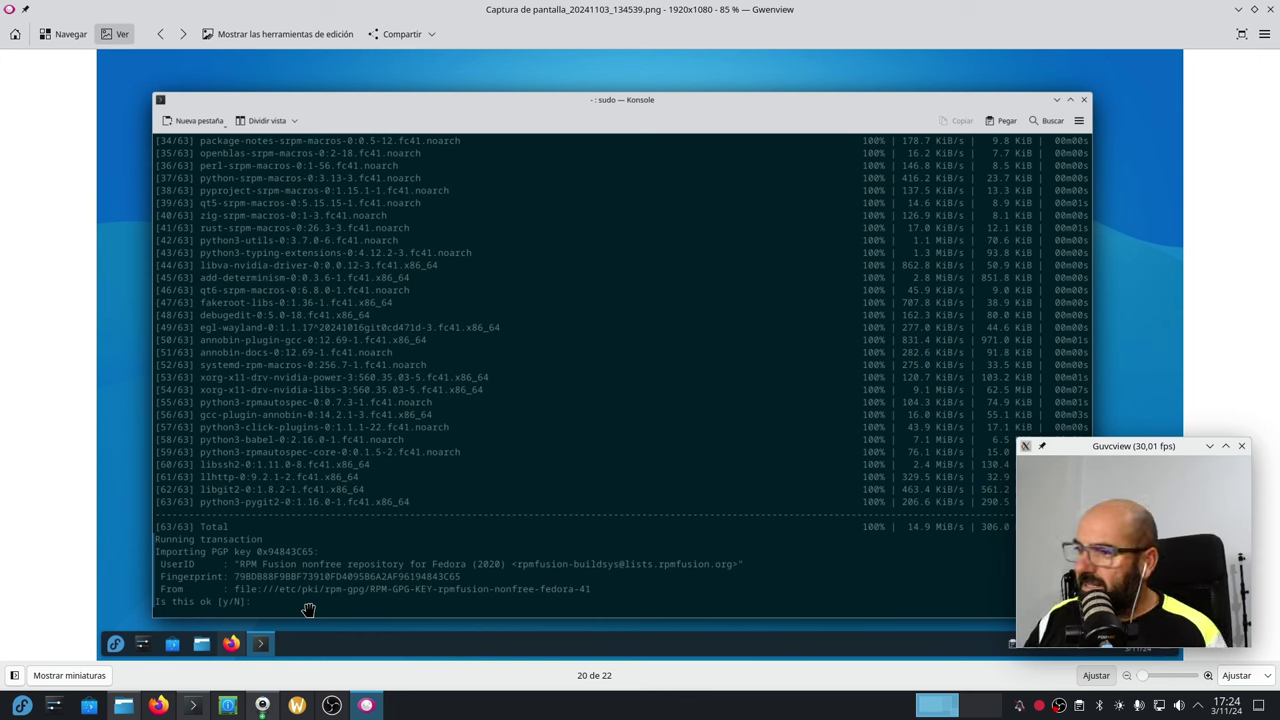
left_click(182, 35)
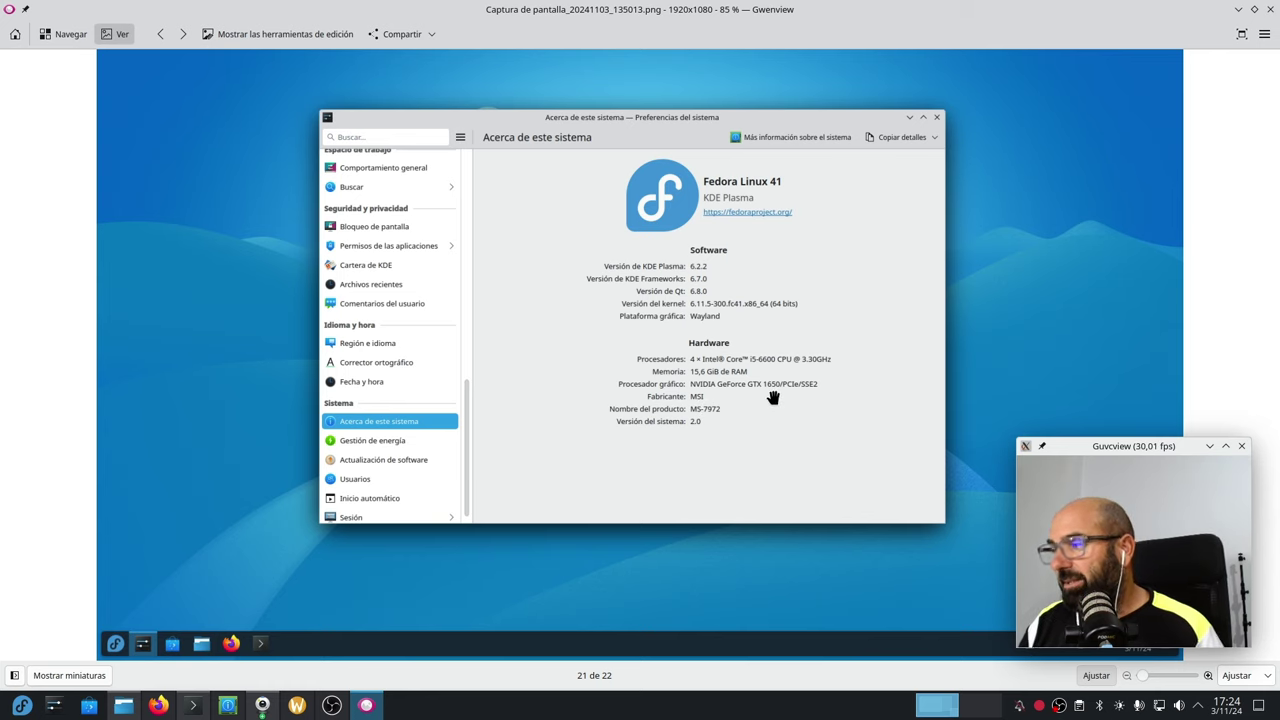
left_click(182, 34)
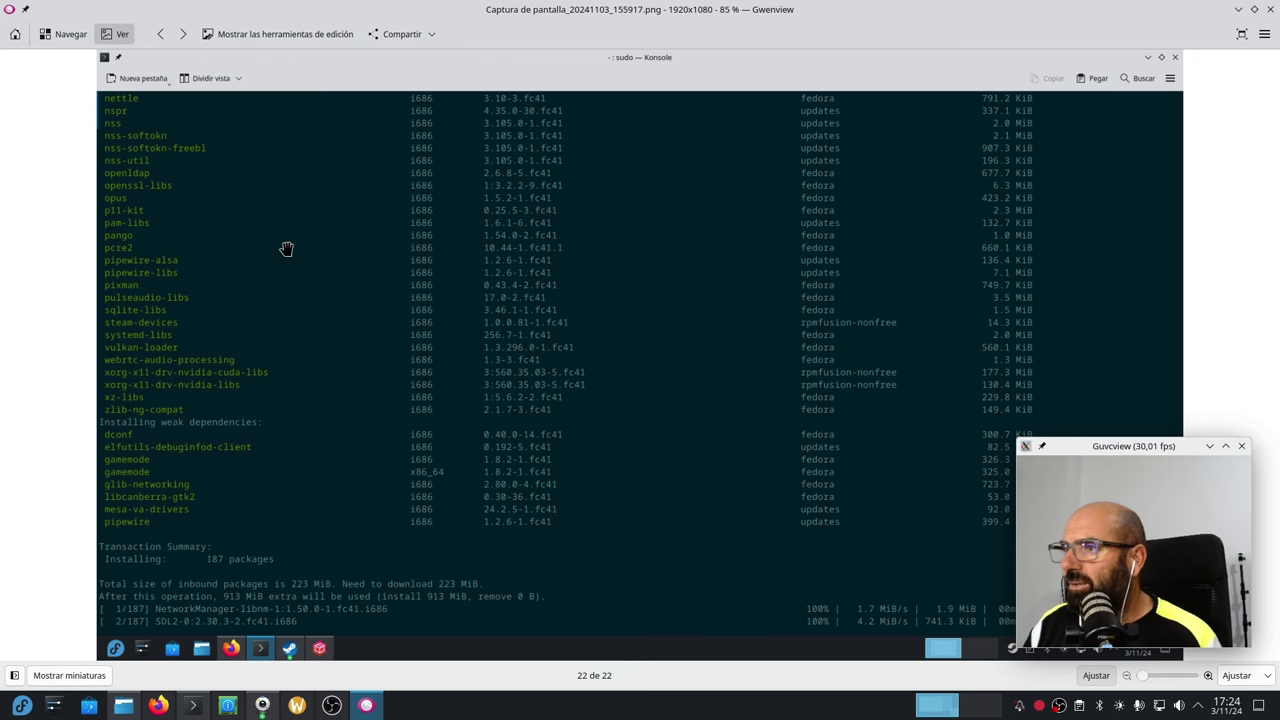
left_click(1240, 10)
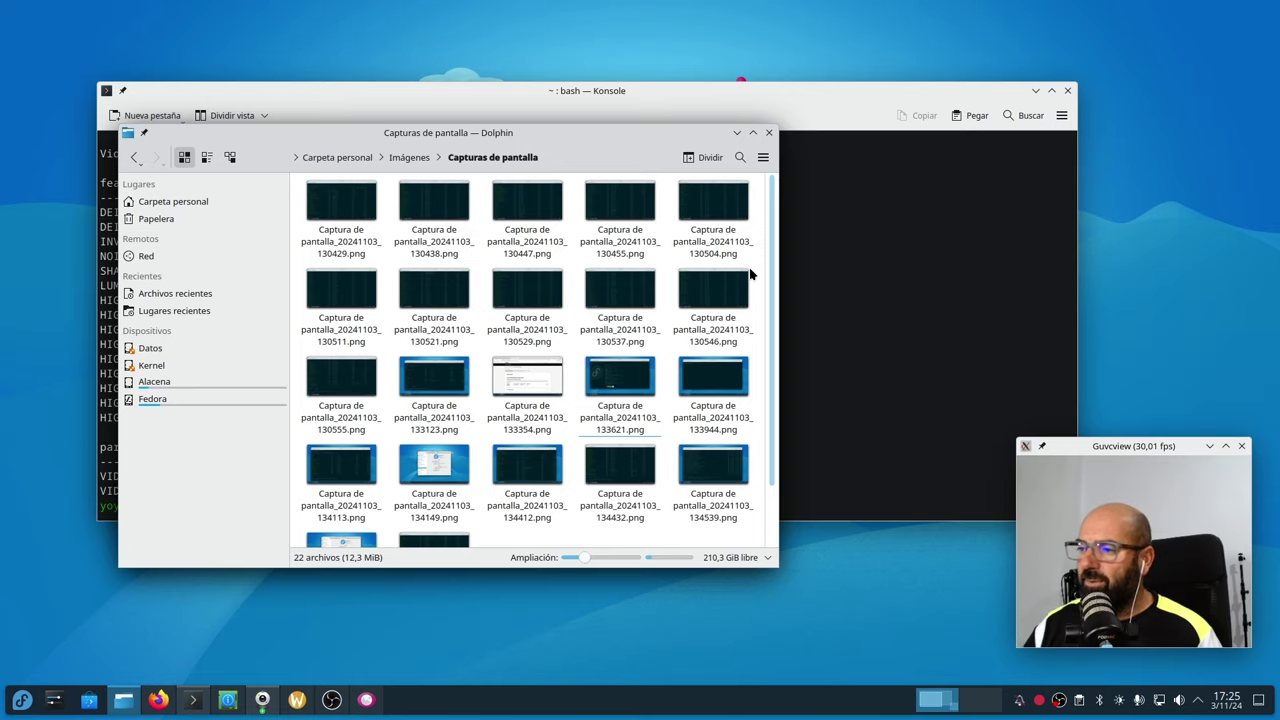
Return to the RPM Fusion Howto/Multimedia page in Firefox and highlight the AMD mesa driver swap commands
left_click(157, 700)
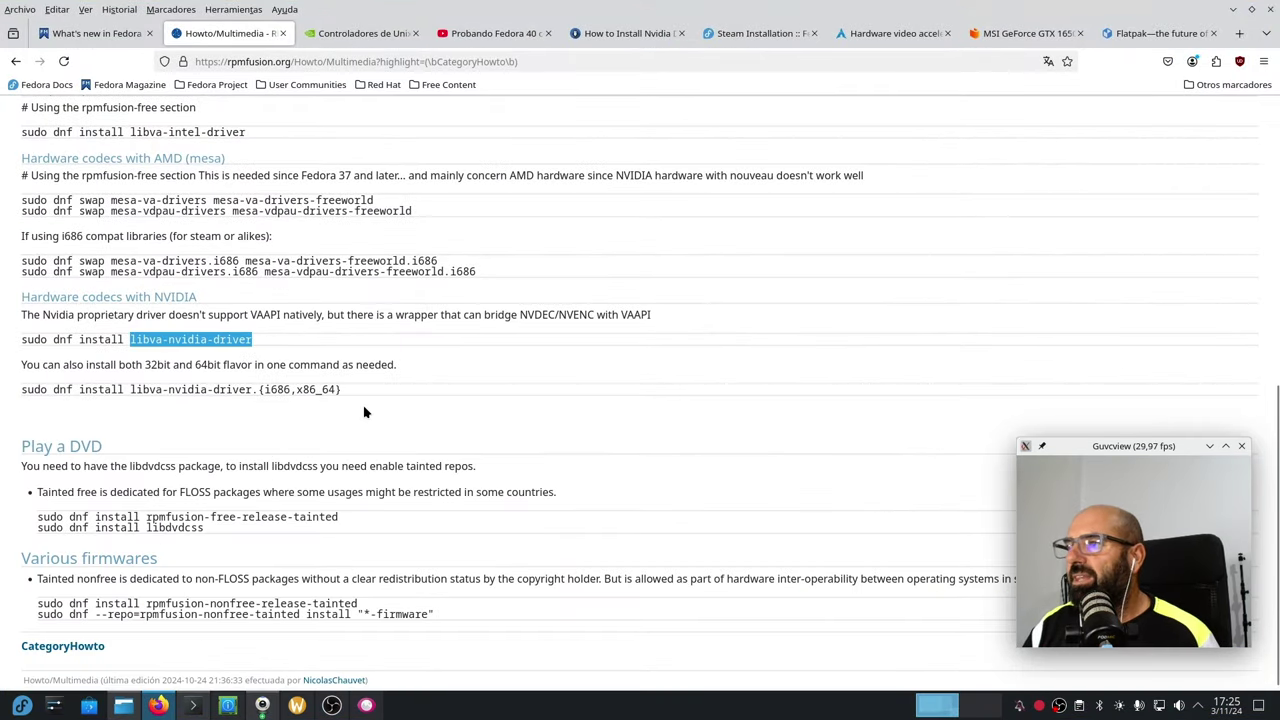
left_click_drag(394, 211, 162, 200)
left_click(220, 287)
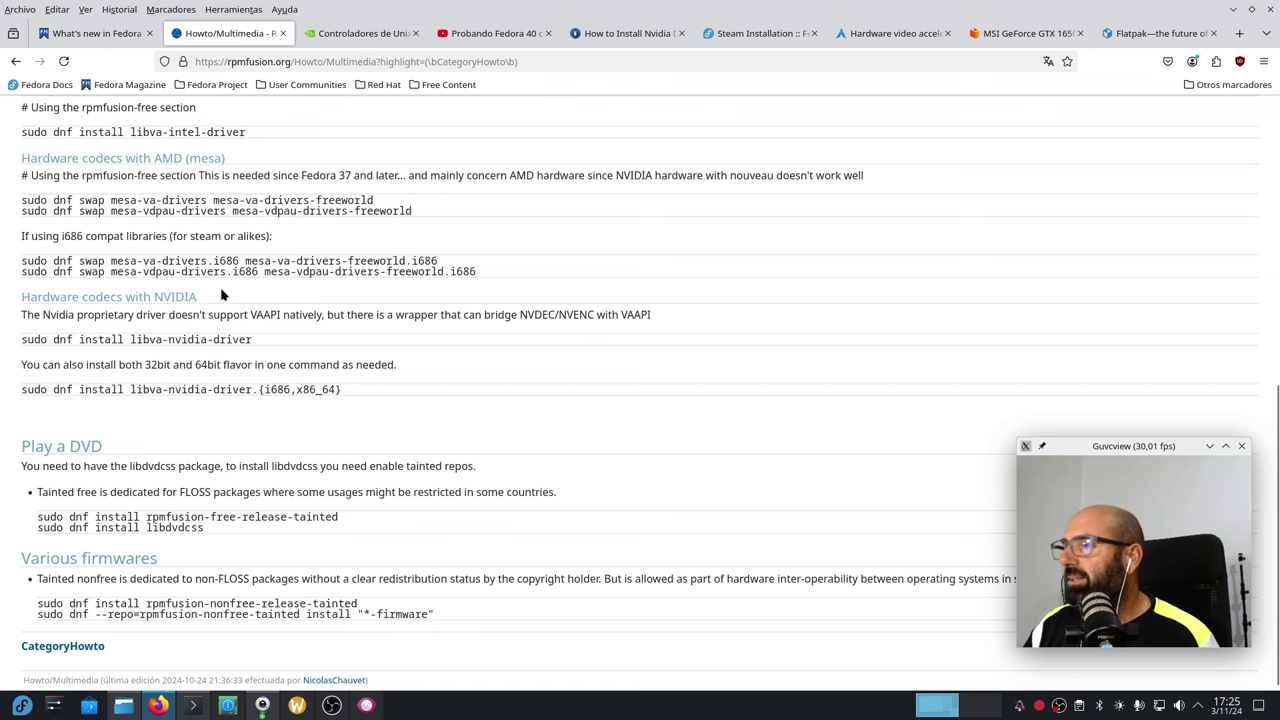
scroll(260, 310, "up", 5)
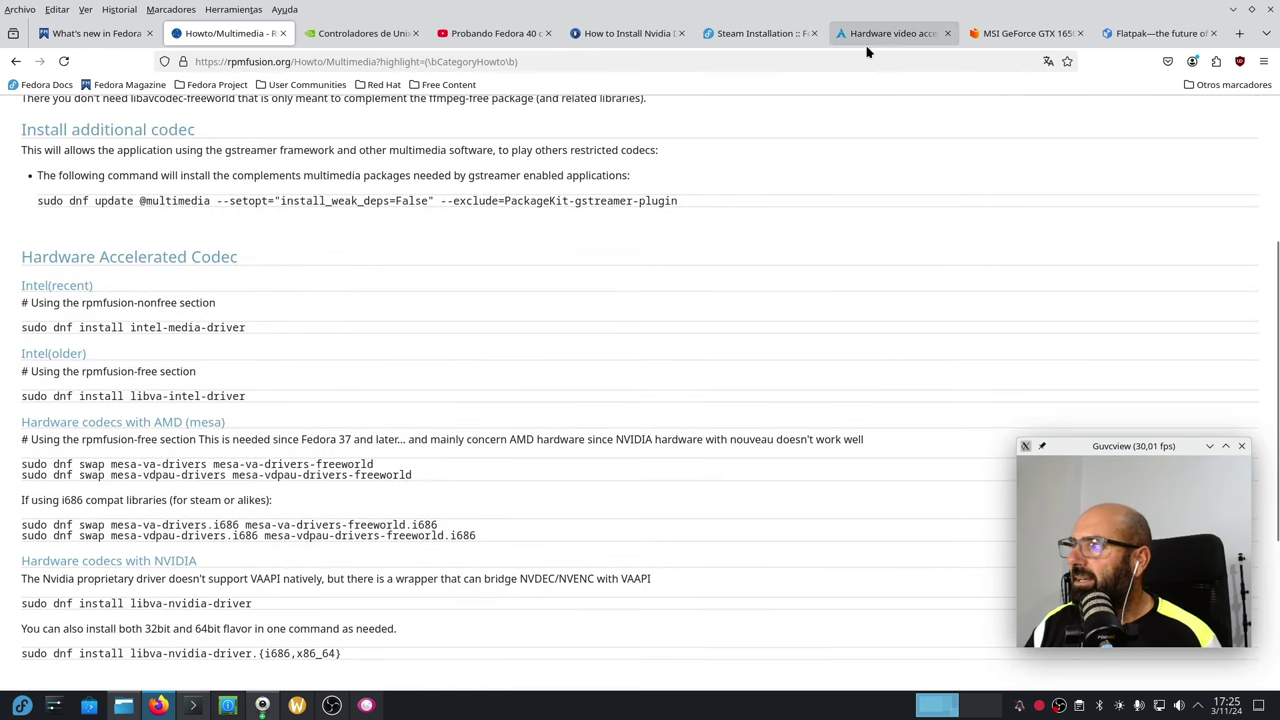
Review the NVIDIA installation section of the ArchWiki Hardware video acceleration page
left_click(900, 36)
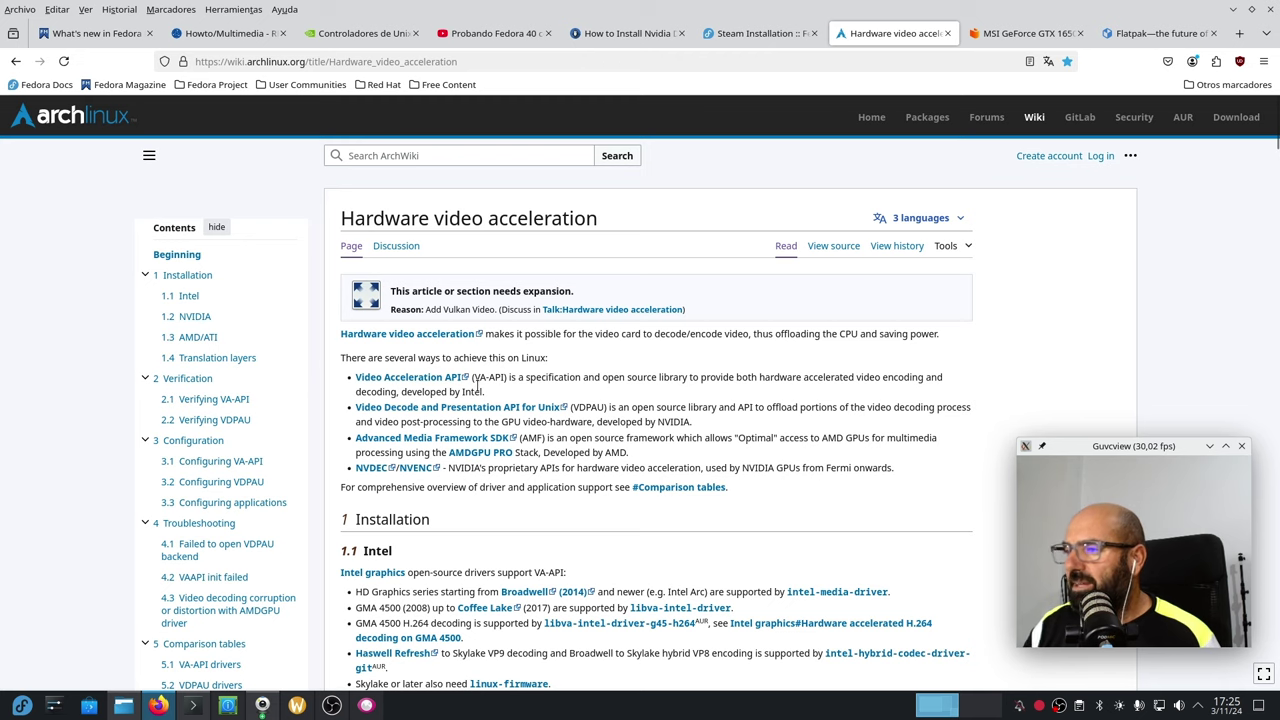
scroll(478, 387, "down", 5)
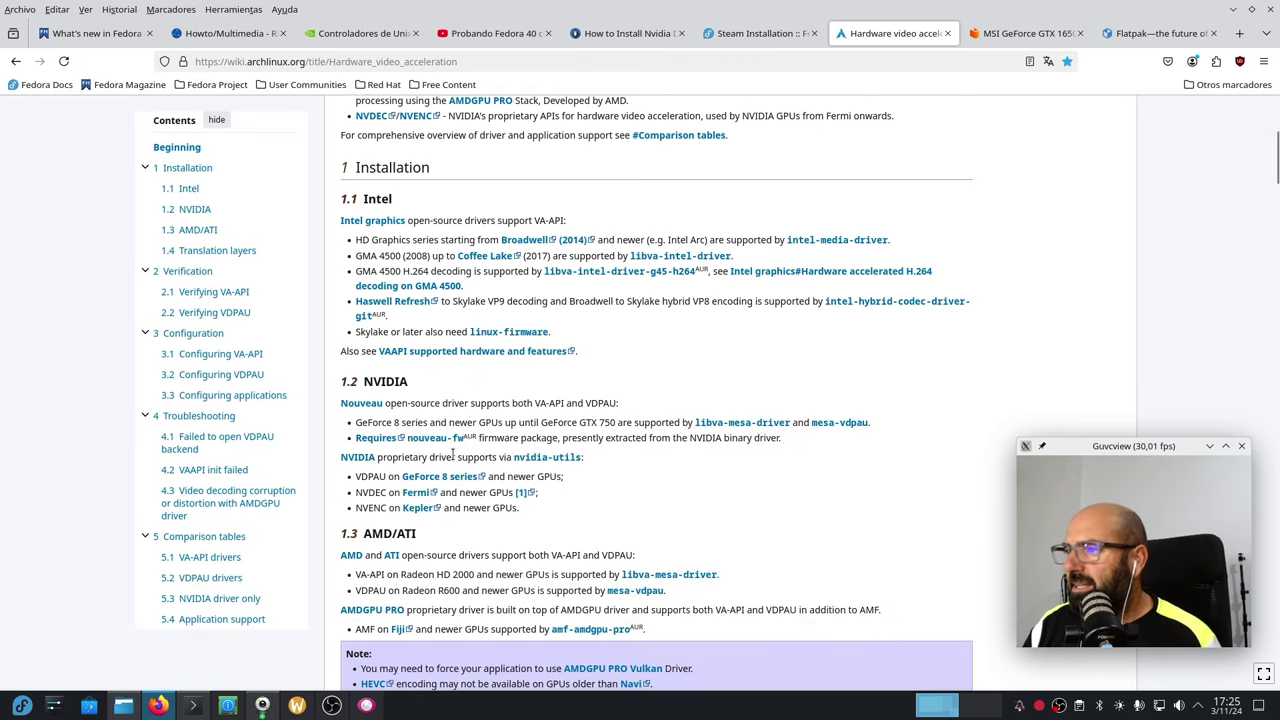
scroll(395, 400, "down", 1)
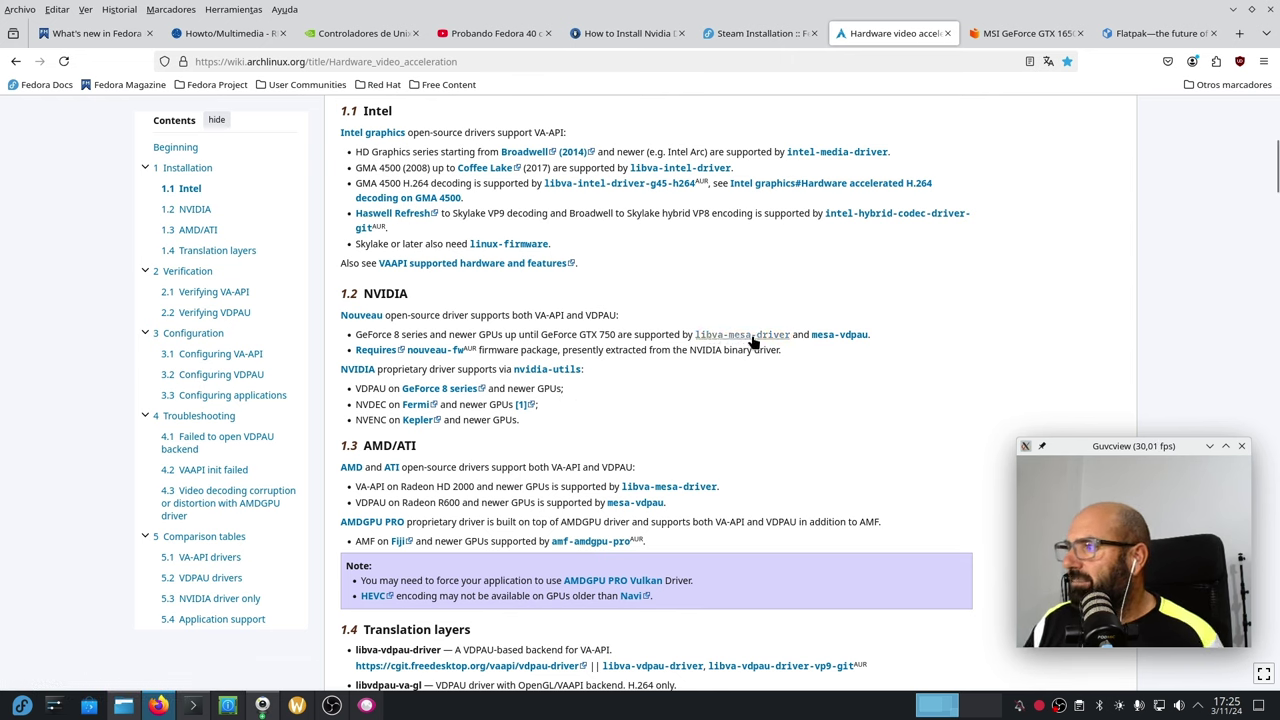
Go back to the RPM Fusion Howto/Multimedia page and highlight the package name mesa-vdpau-drivers-freeworld
left_click(225, 33)
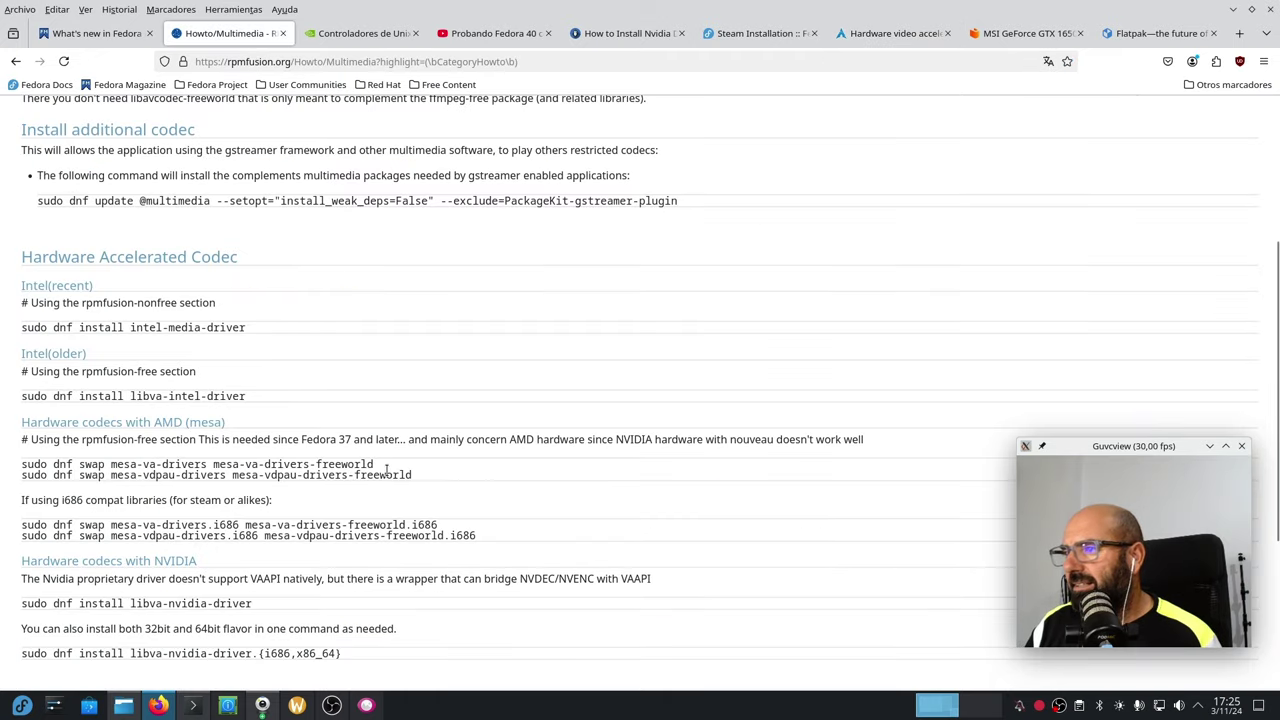
left_click_drag(423, 484, 235, 477)
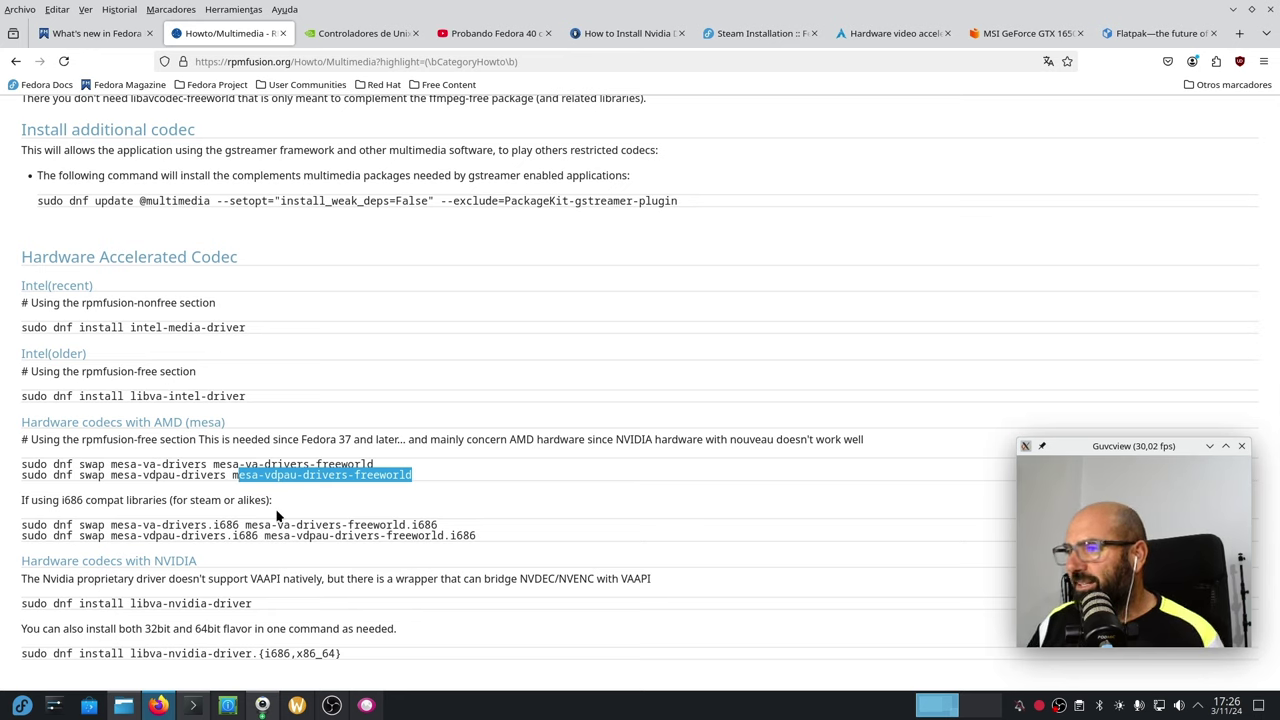
Go through the ArchWiki Hardware video acceleration page to its Configuring applications section and open the Firefox hardware video acceleration article
left_click(463, 463)
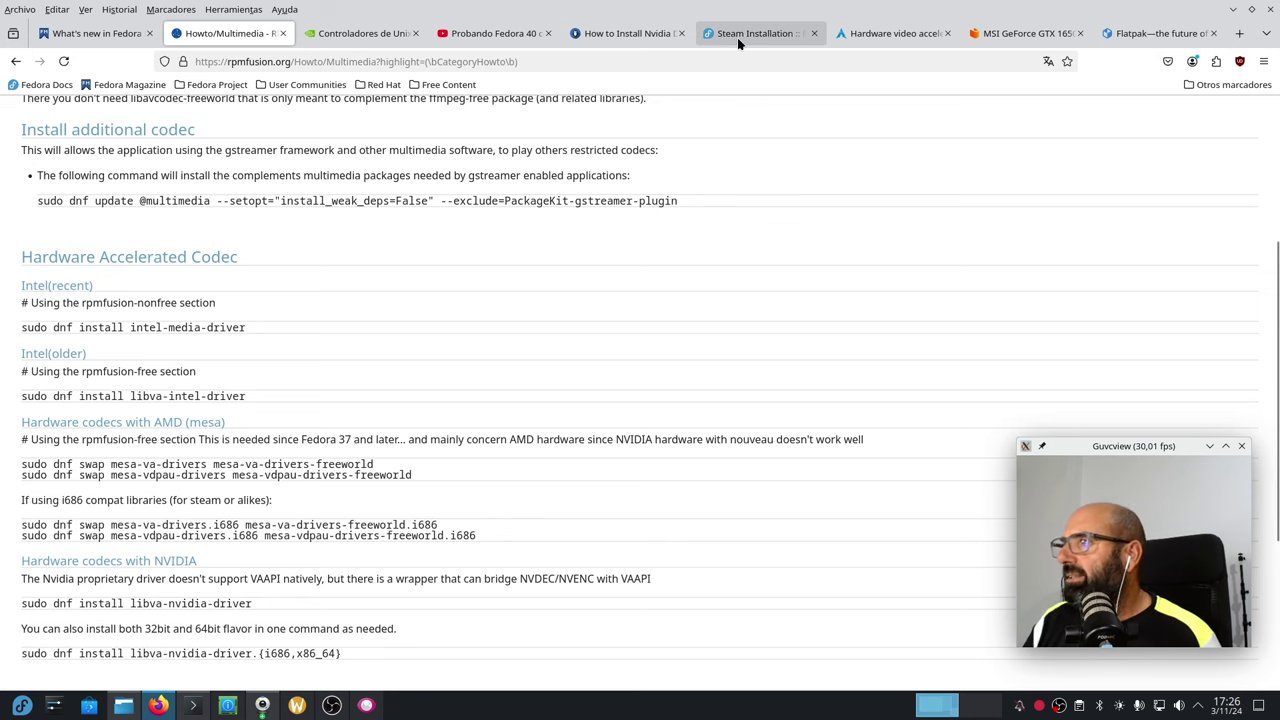
left_click(896, 42)
scroll(380, 340, "down", 10)
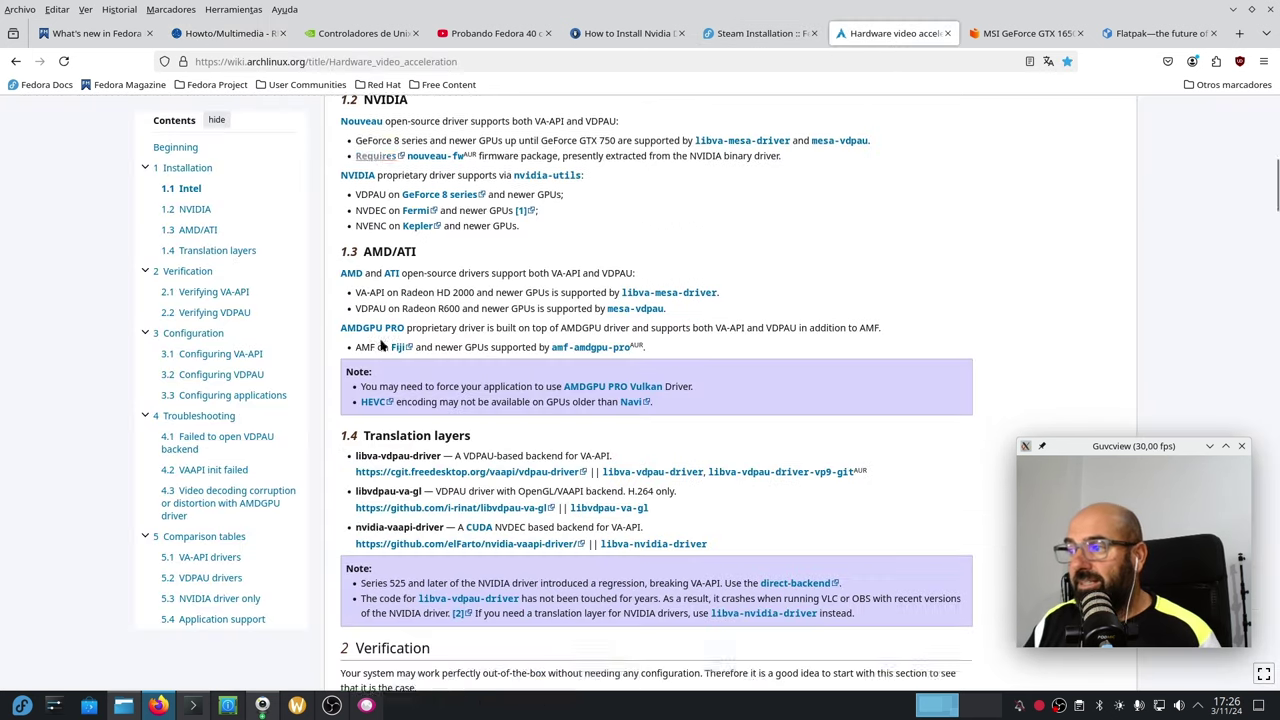
scroll(380, 340, "down", 15)
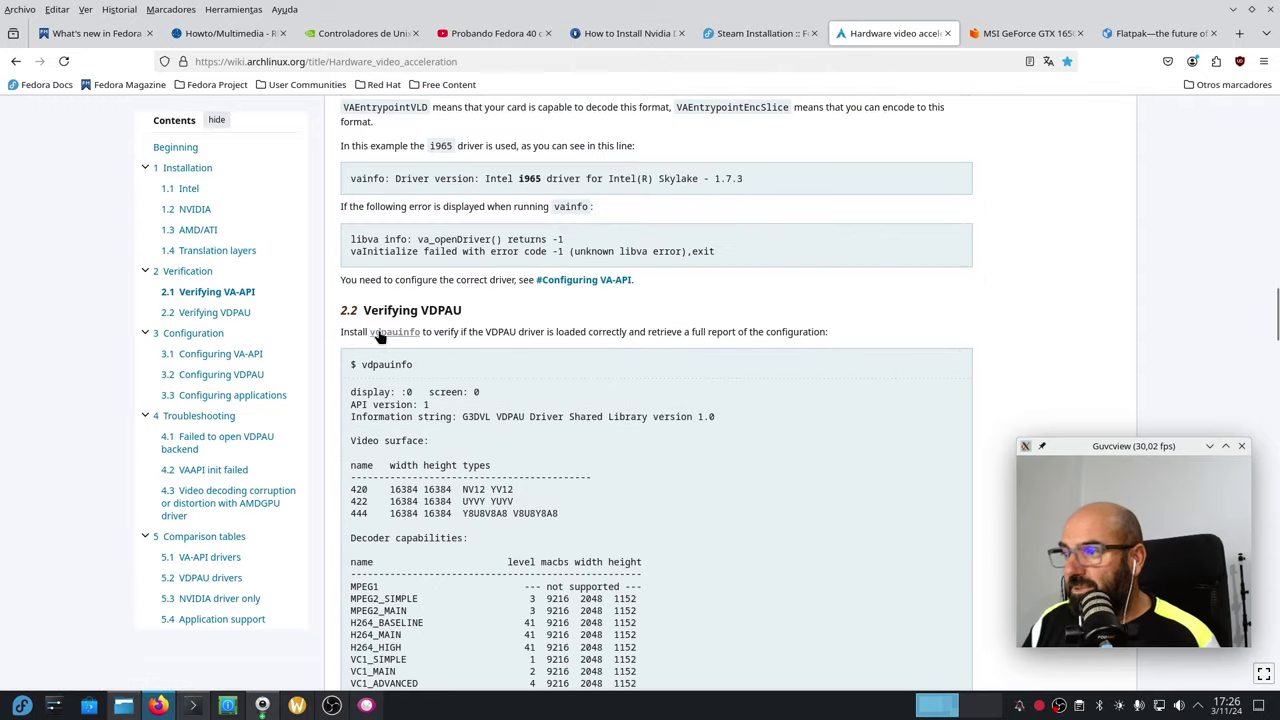
scroll(380, 330, "down", 5)
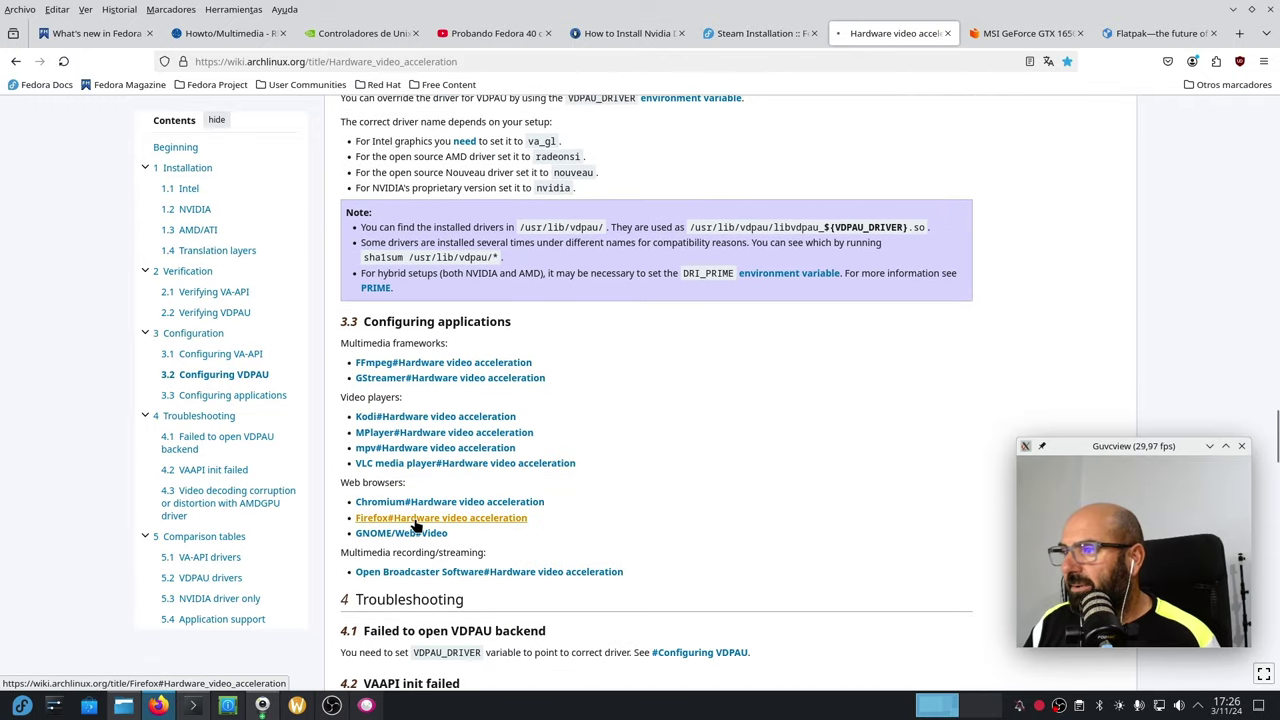
left_click(416, 522)
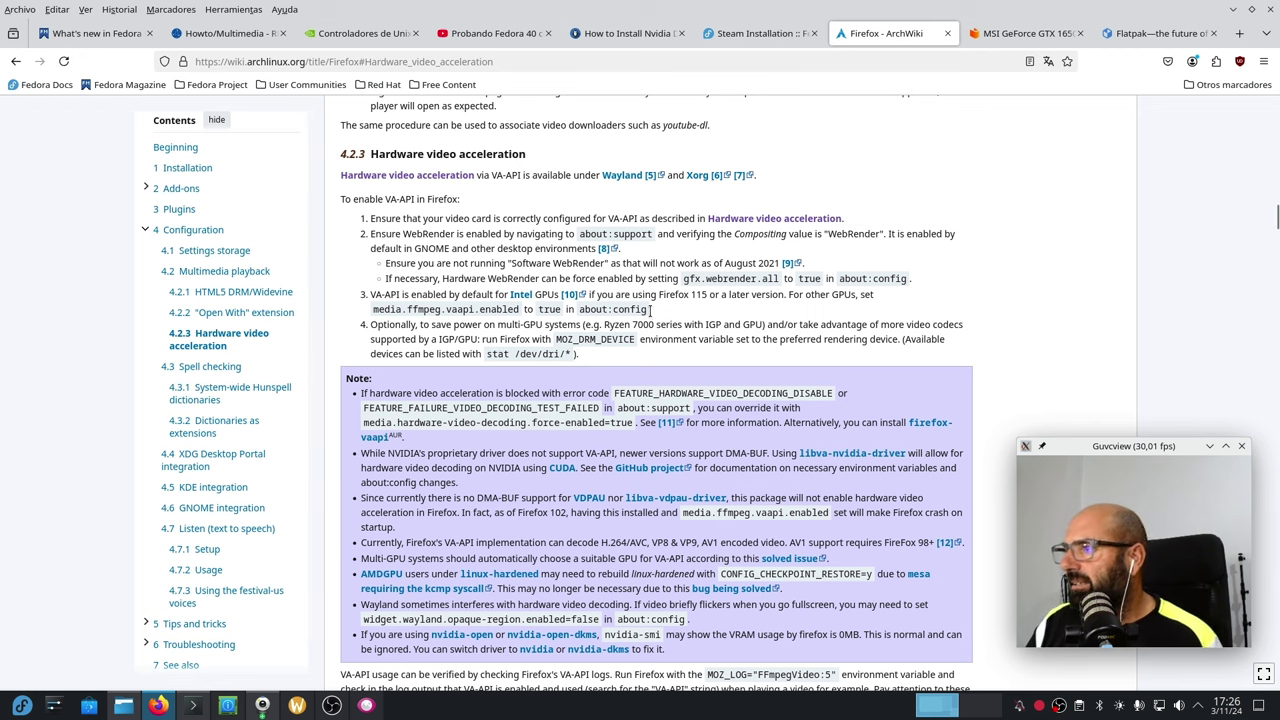
Copy the address about:config from the VA-API instructions and load it in a new tab
left_click_drag(649, 314, 580, 318)
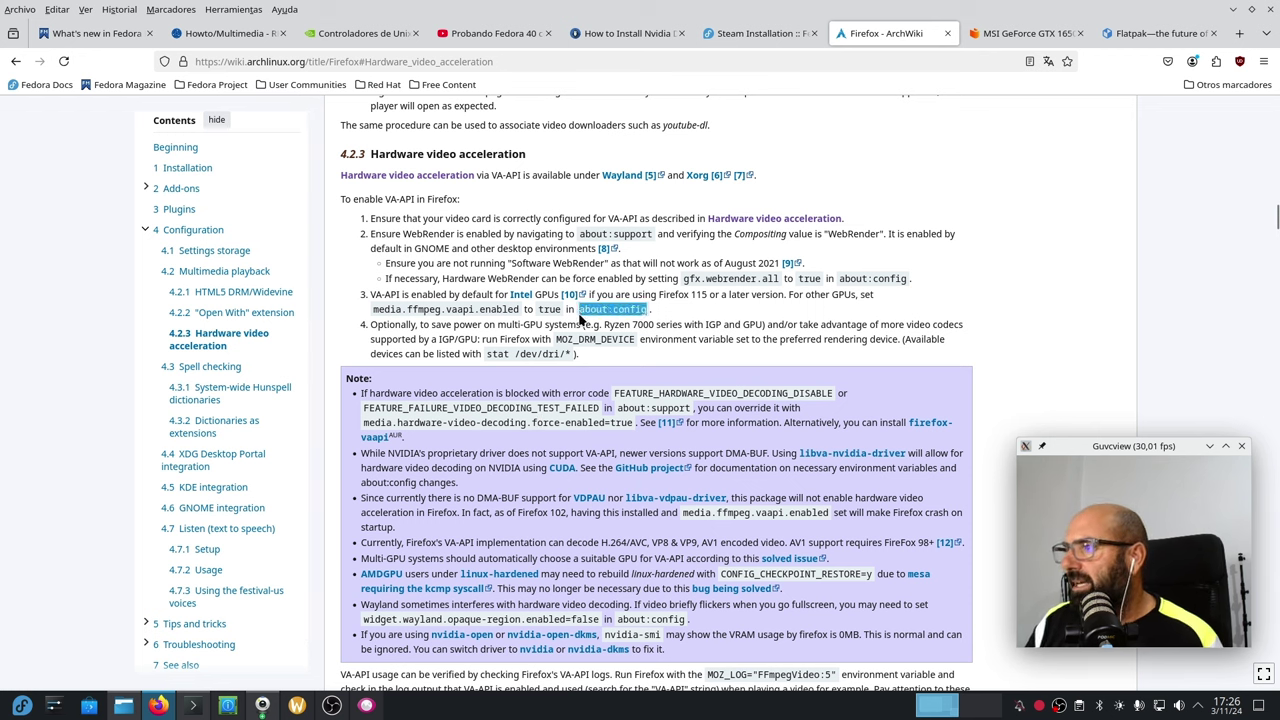
right_click(592, 311)
left_click(620, 323)
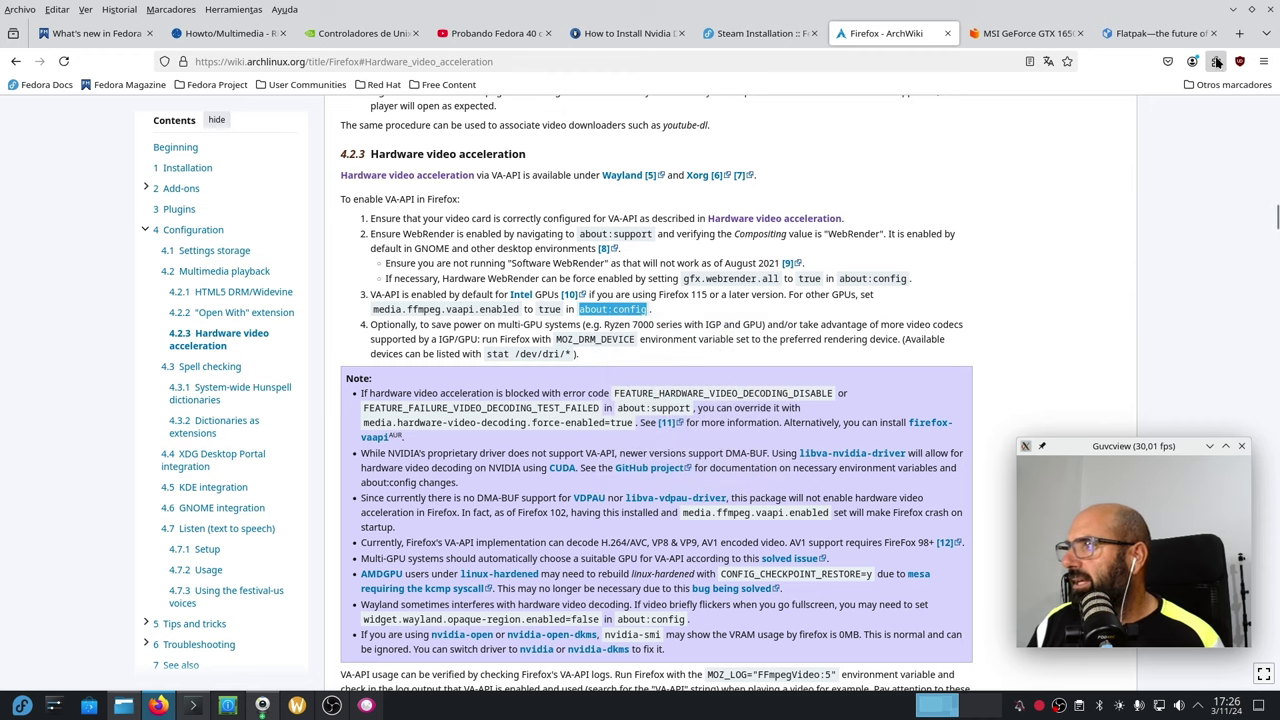
left_click(1240, 34)
right_click(386, 61)
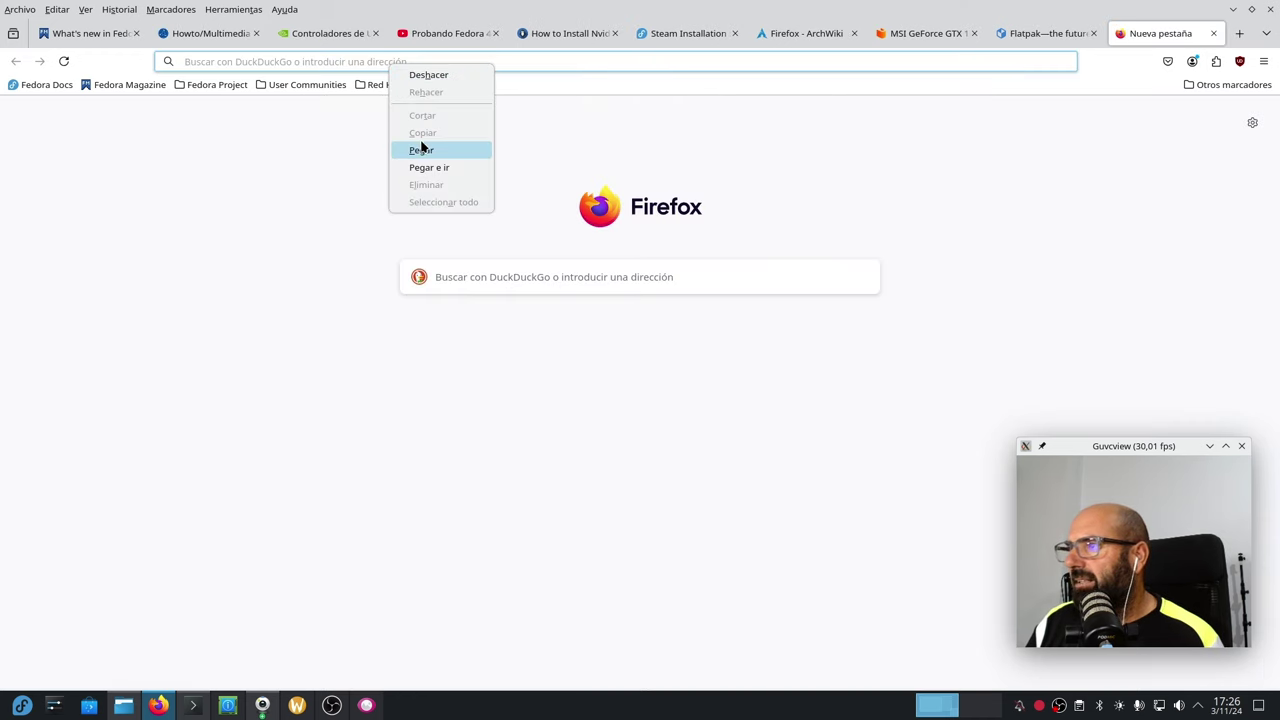
left_click(421, 168)
left_click(428, 454)
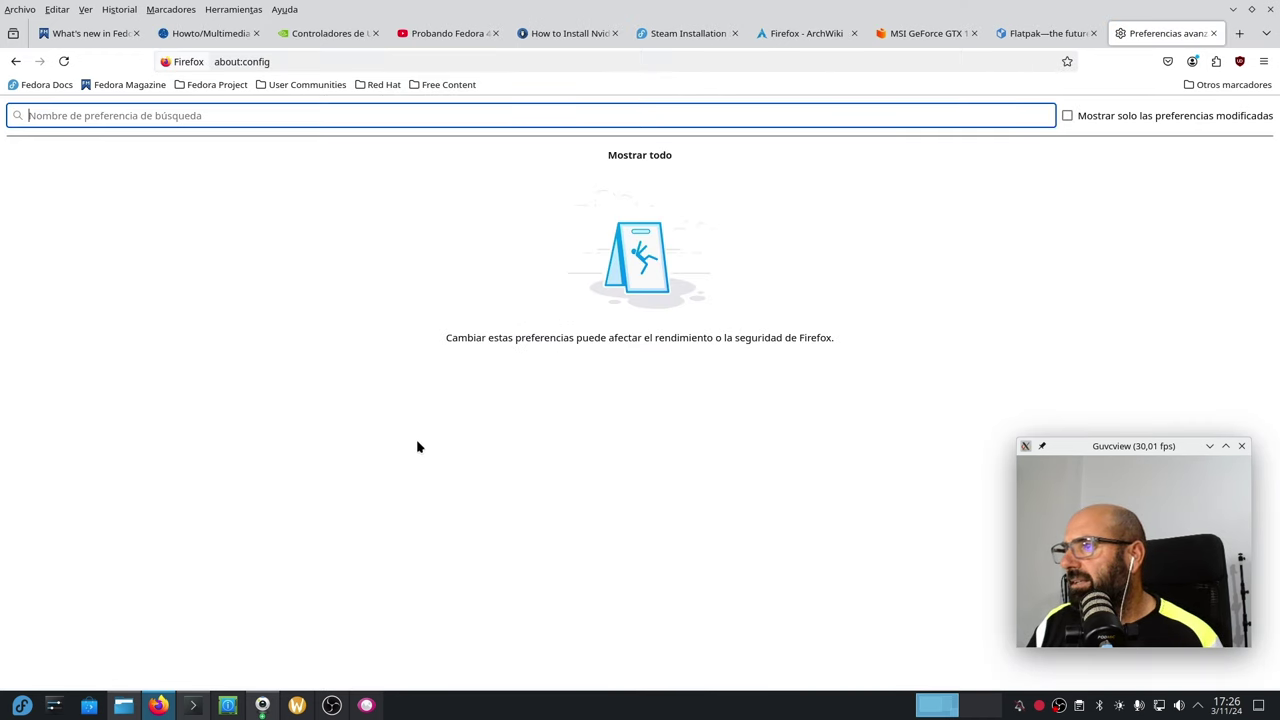
Copy the preference name gfx.webrender.all from the ArchWiki Firefox page
left_click(840, 34)
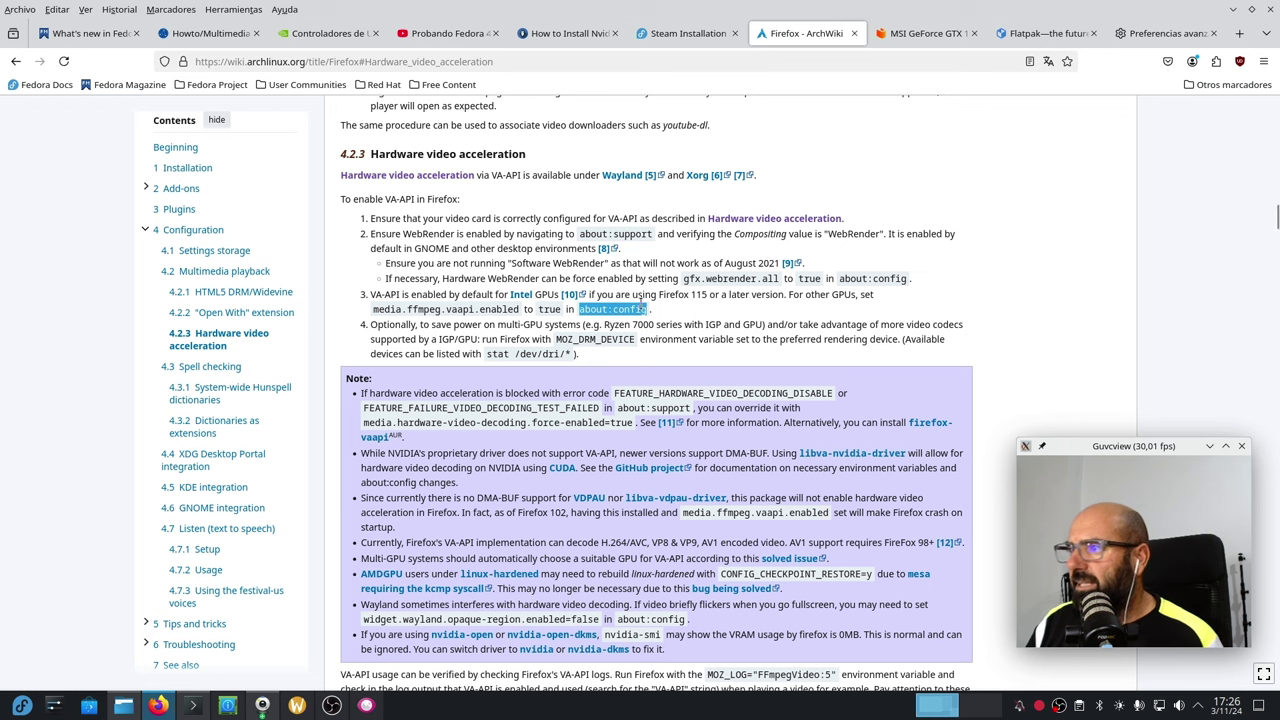
left_click(776, 278)
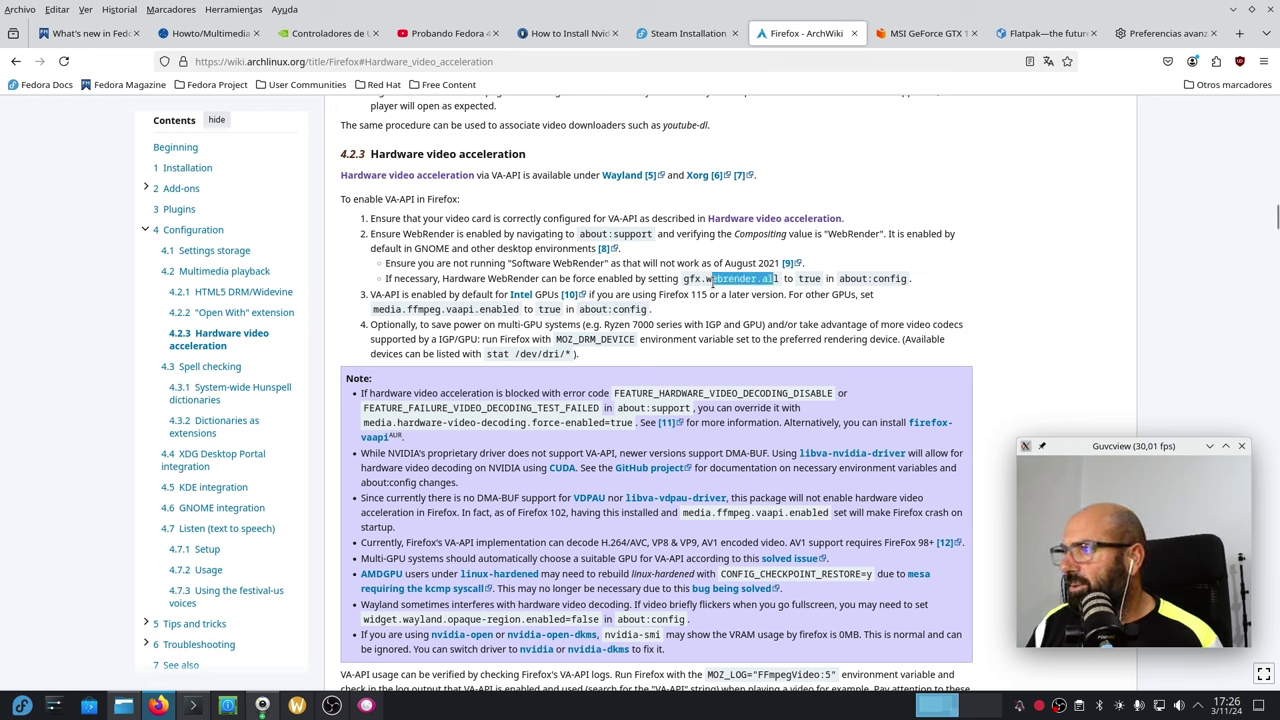
left_click_drag(777, 281, 697, 280)
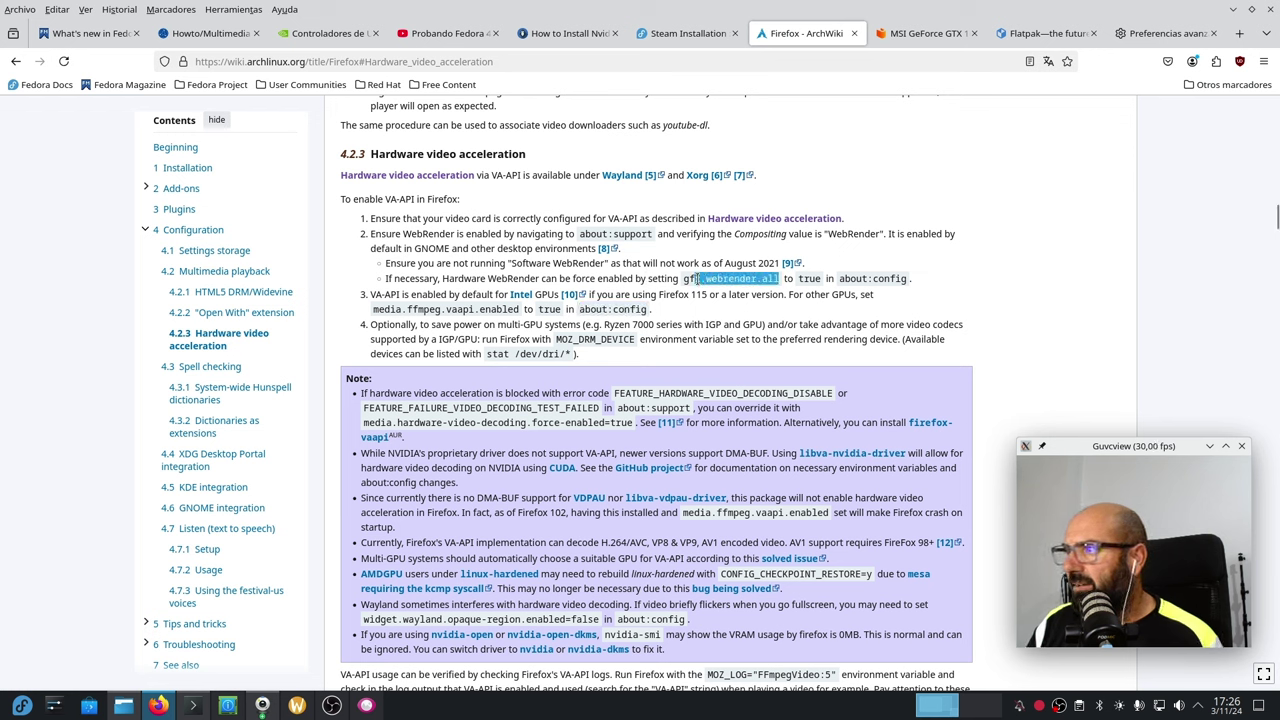
right_click(714, 283)
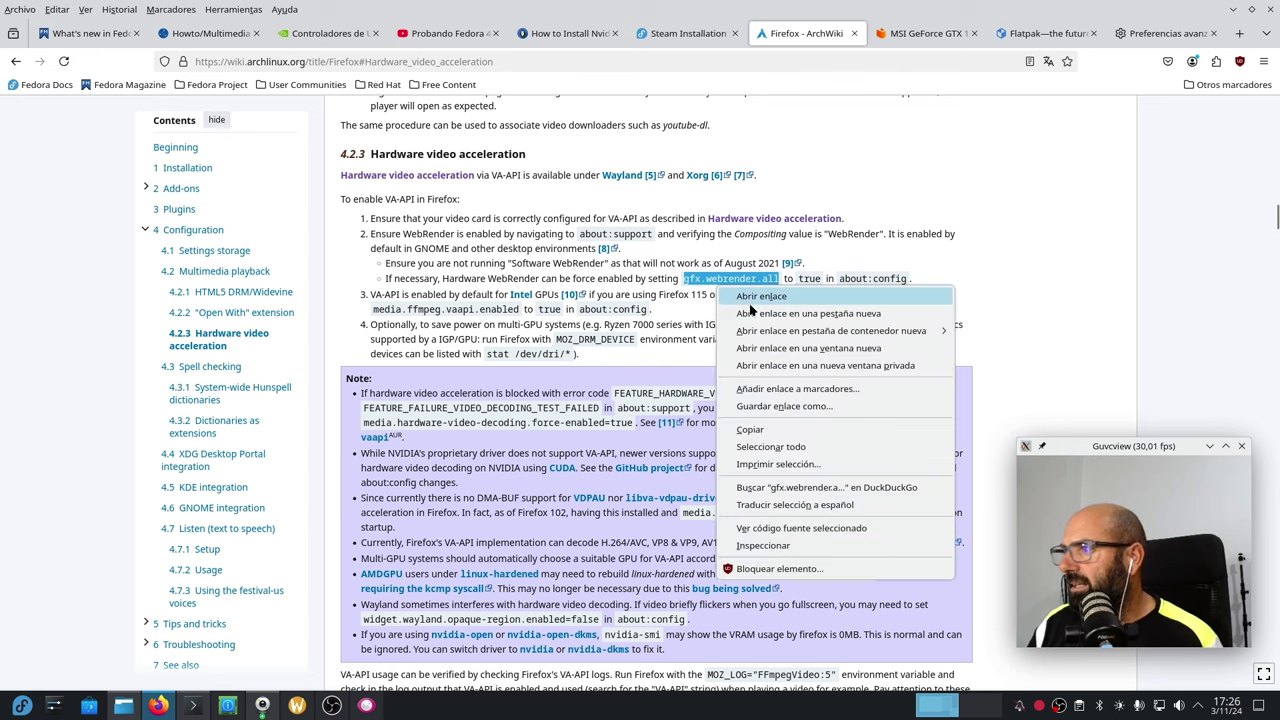
left_click(851, 428)
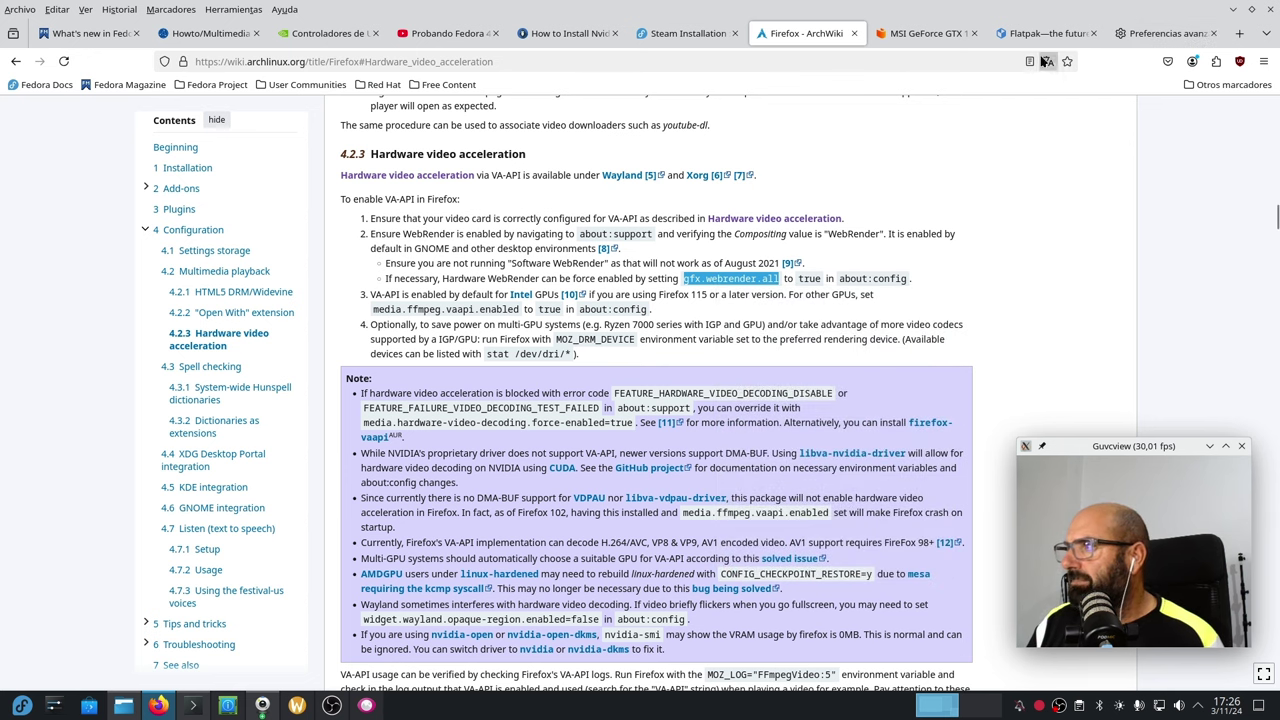
Search about:config for gfx.webrender.all, and toggle gfx.webrender.allow-partial-present-buffer-age to false and back to true
left_click(1162, 33)
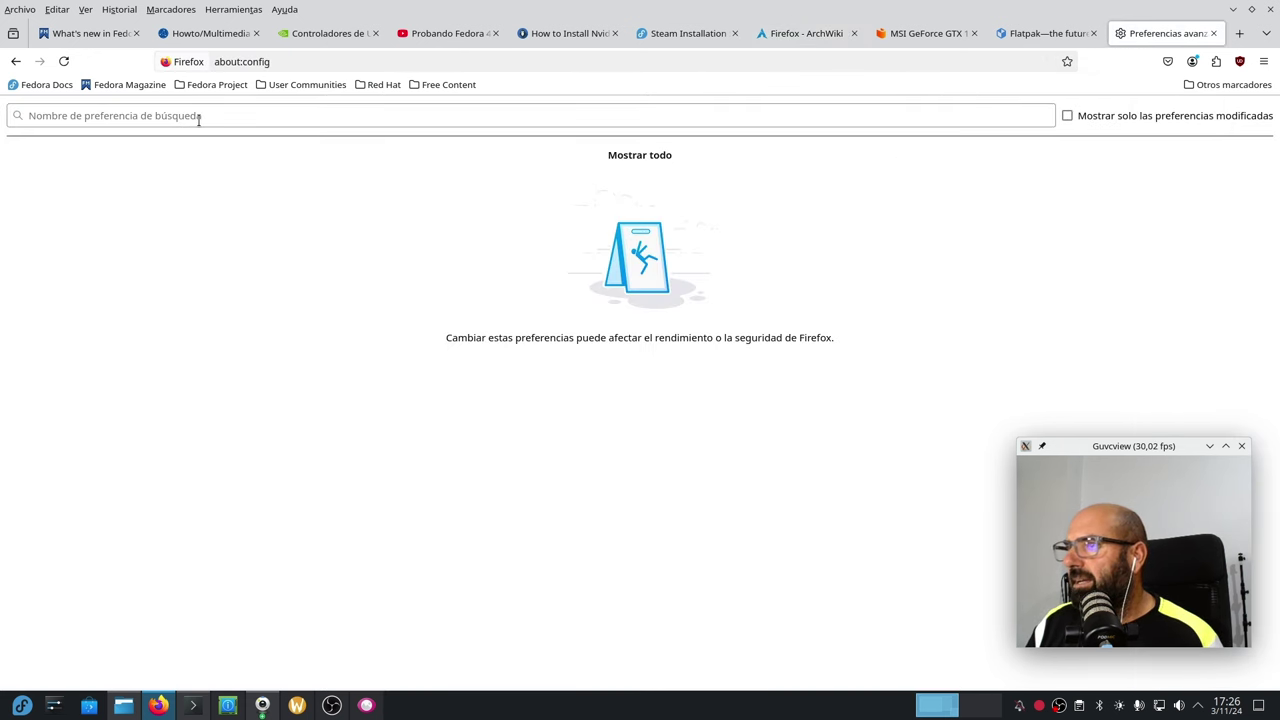
right_click(200, 119)
left_click(233, 208)
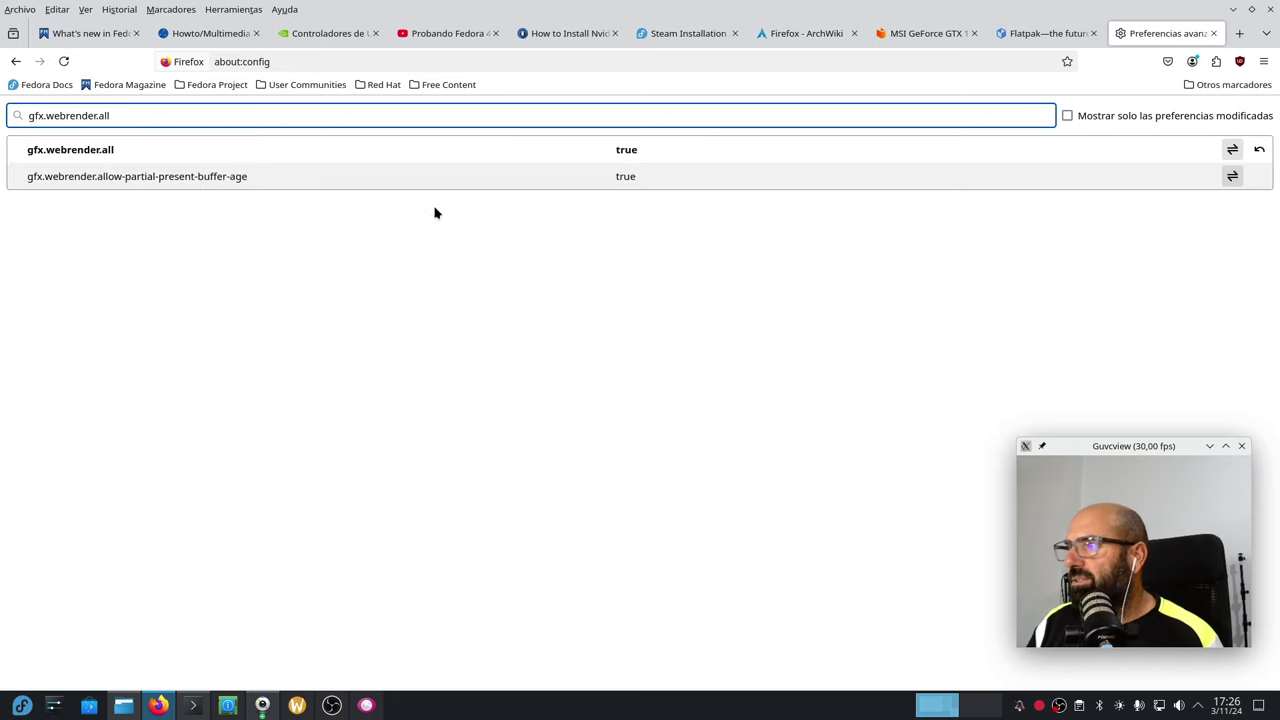
left_click(1231, 177)
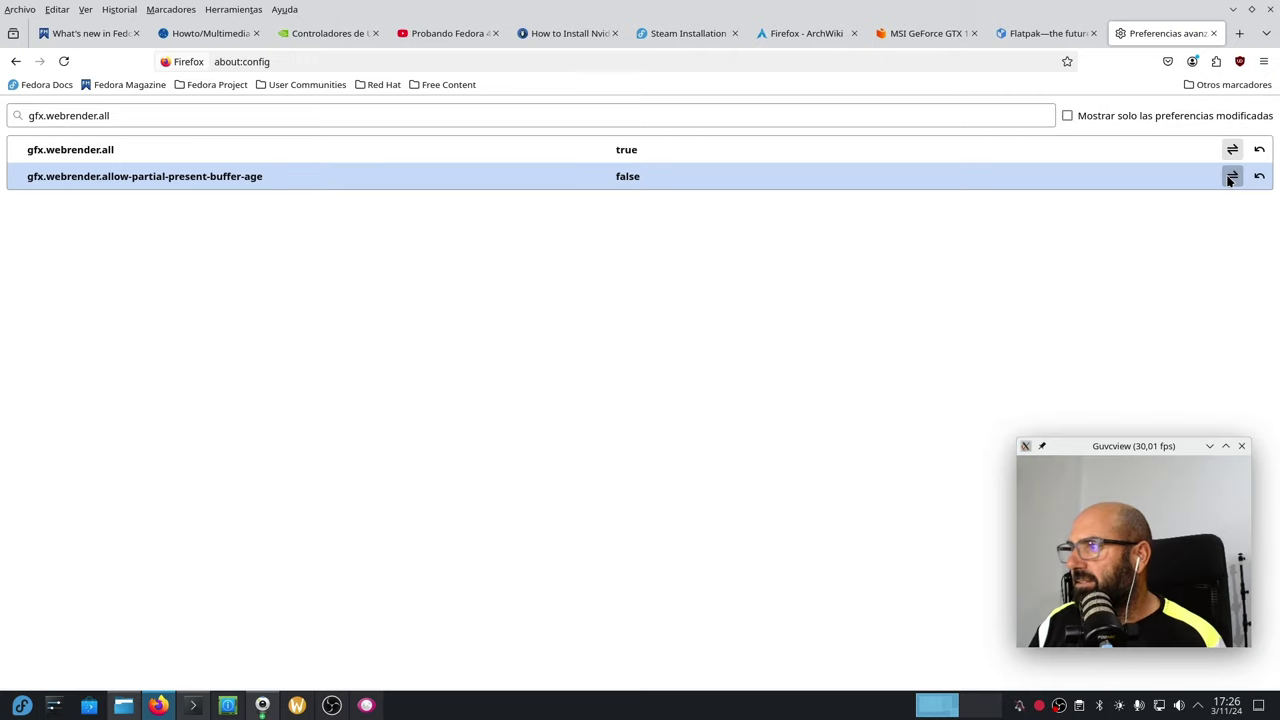
left_click(1231, 177)
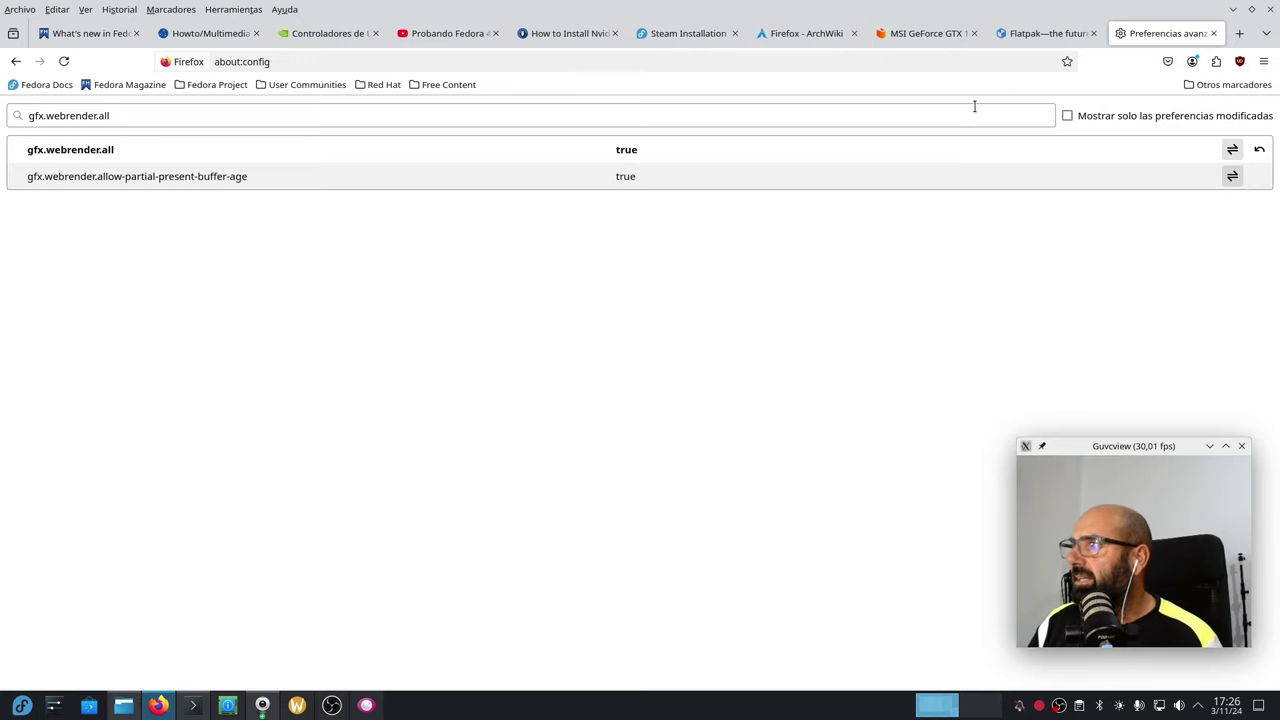
Copy the preference name media.ffmpeg.vaapi.enabled from the ArchWiki Firefox page
left_click(813, 36)
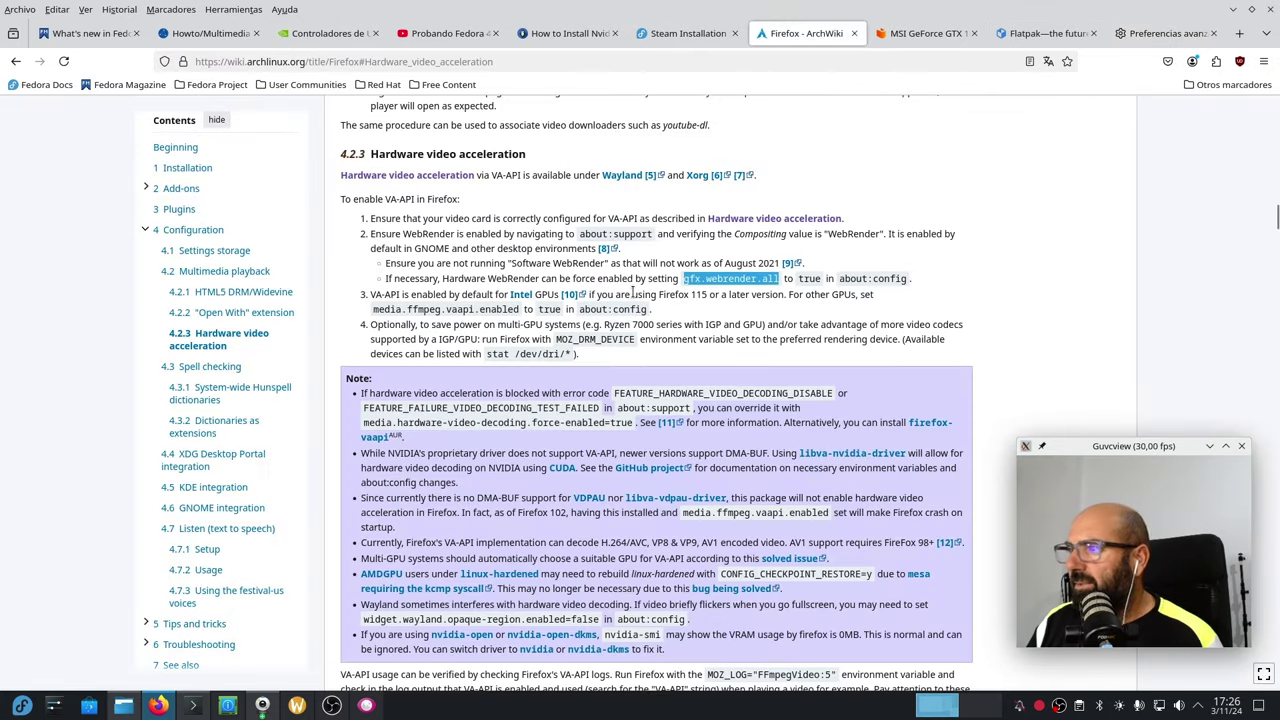
left_click(483, 308)
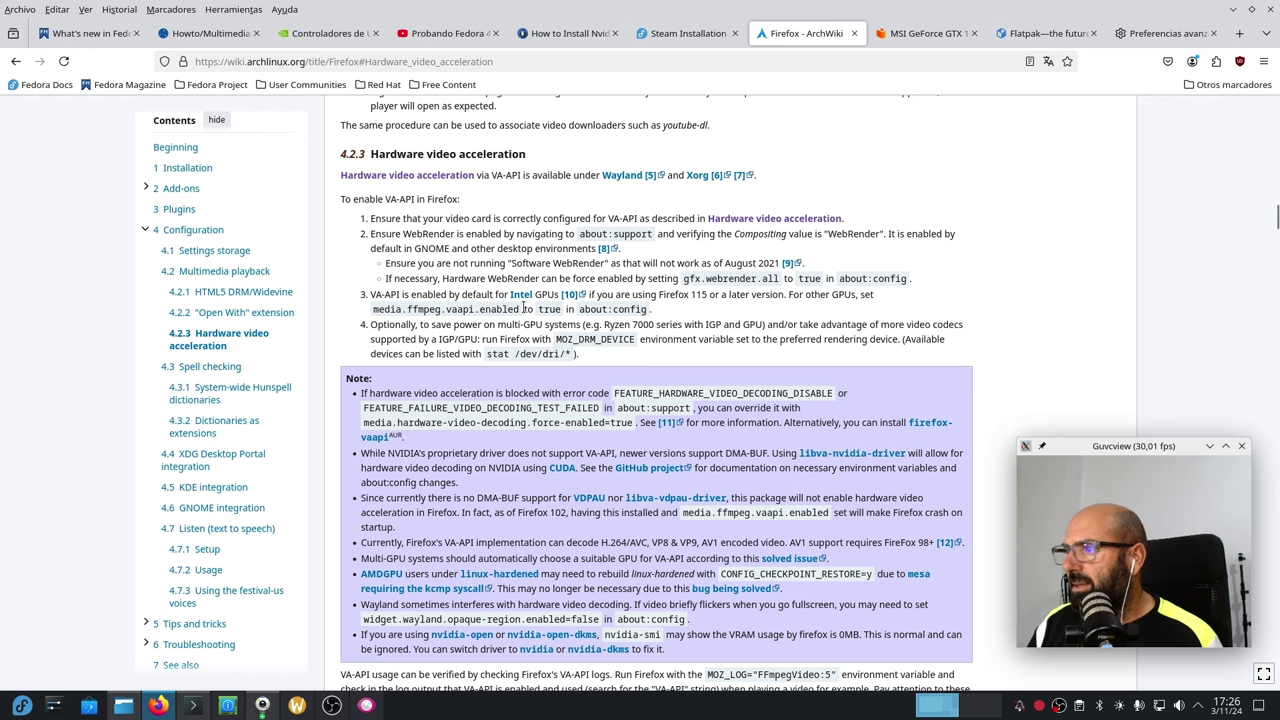
left_click_drag(521, 309, 364, 318)
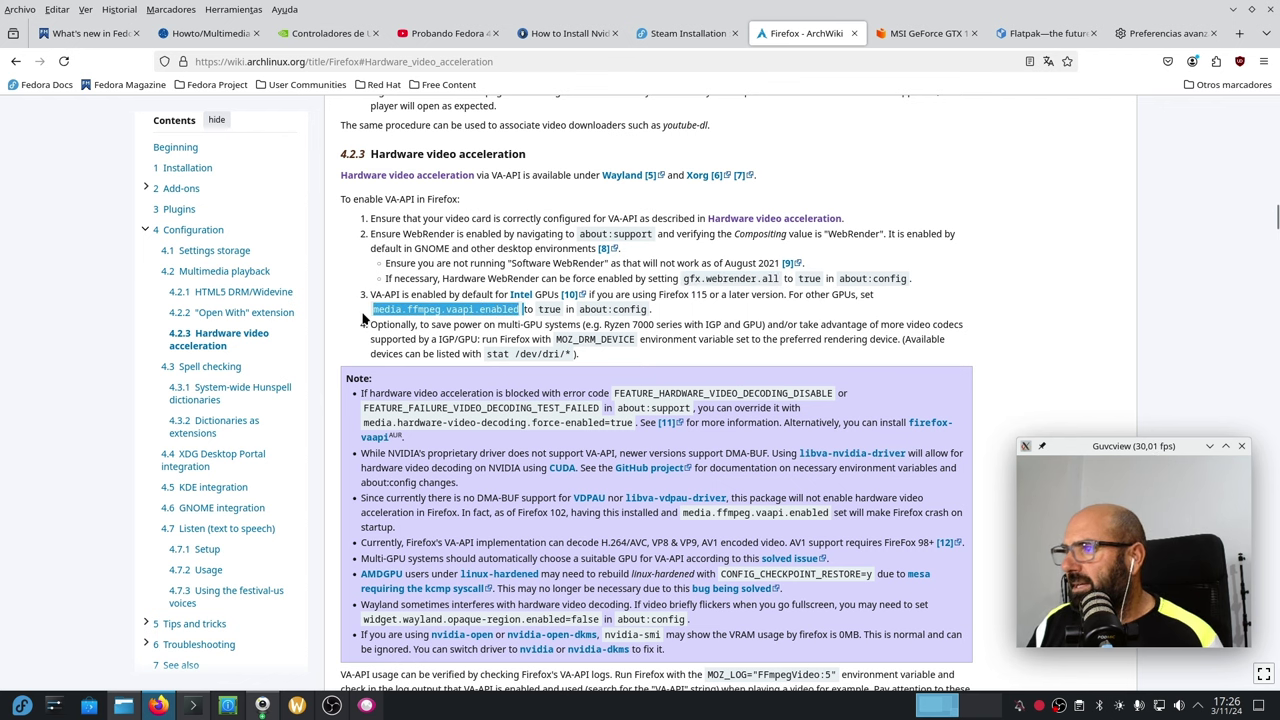
right_click(430, 309)
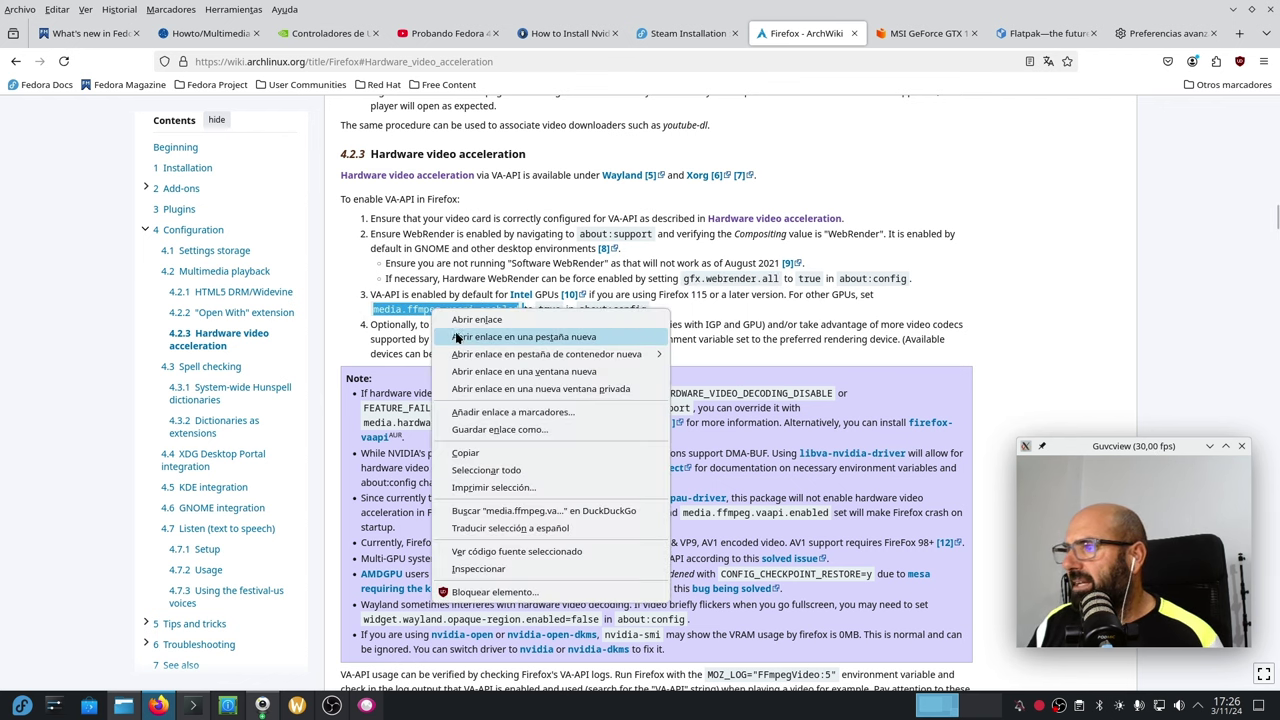
left_click(474, 452)
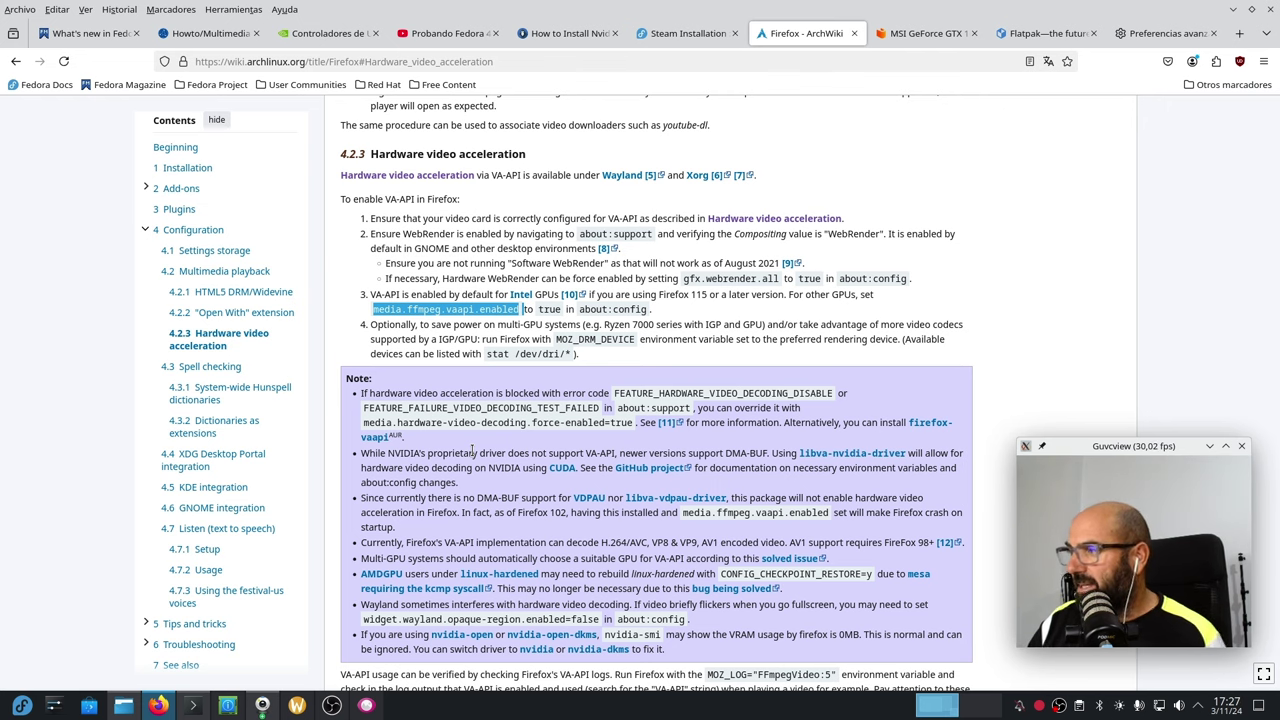
Replace the about:config search with media.ffmpeg.vaapi.enabled, and toggle that preference off and back to true
left_click(1160, 33)
left_click_drag(189, 122, 15, 86)
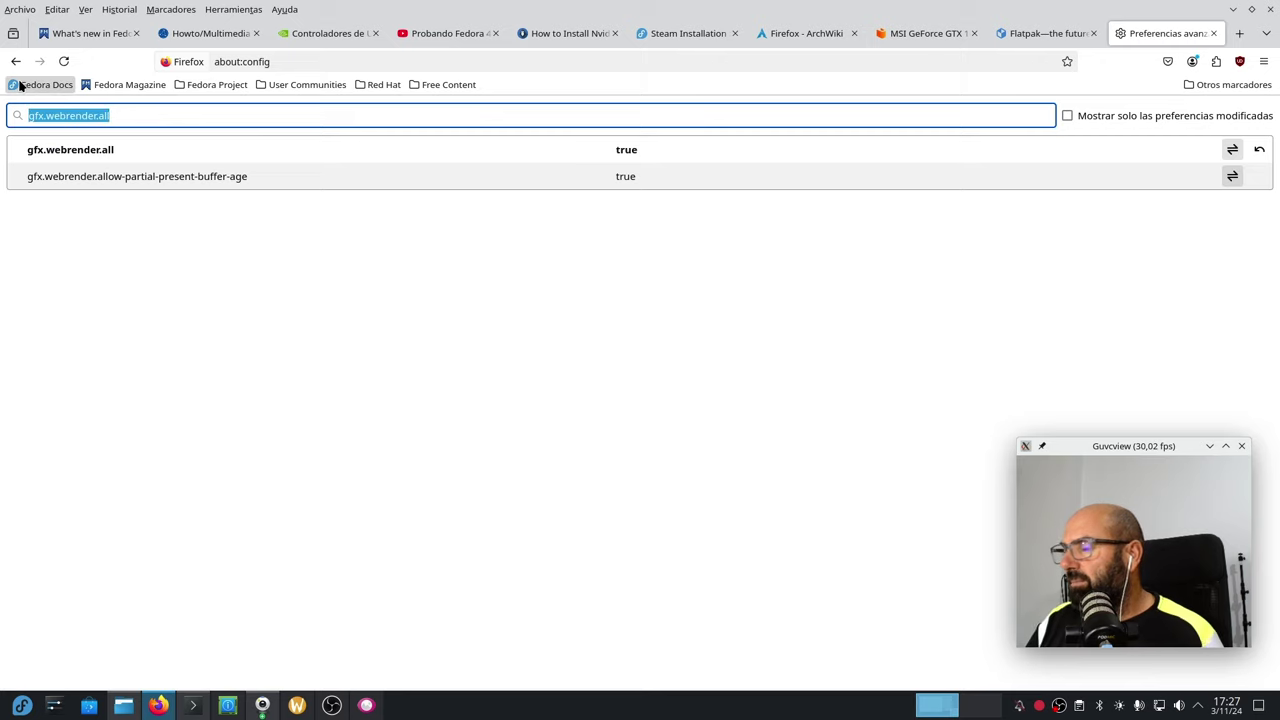
key("BackSpace")
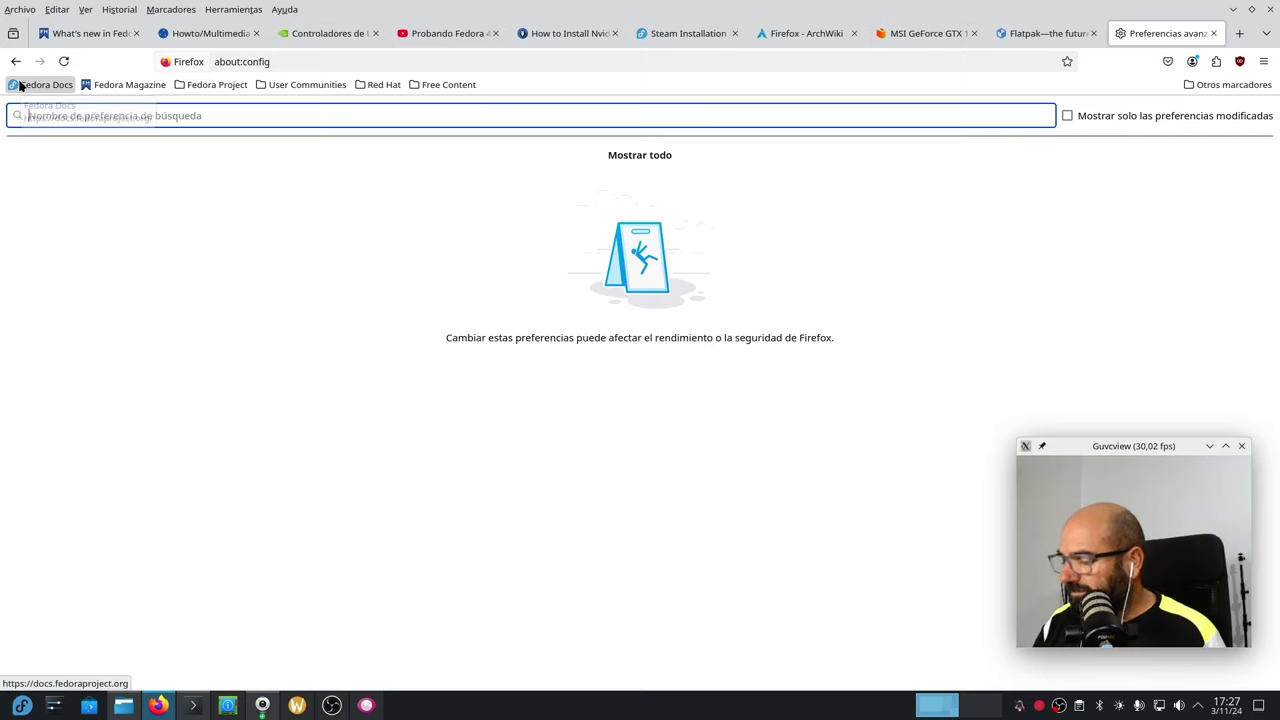
right_click(57, 120)
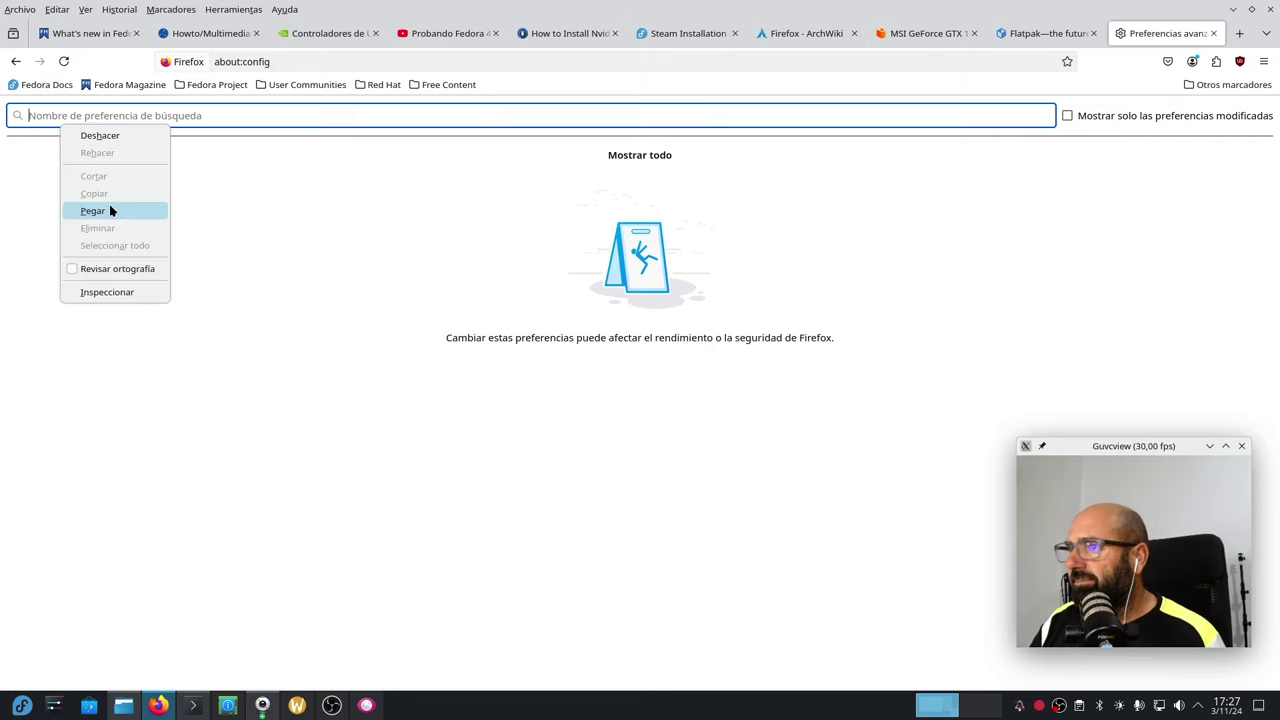
left_click(109, 208)
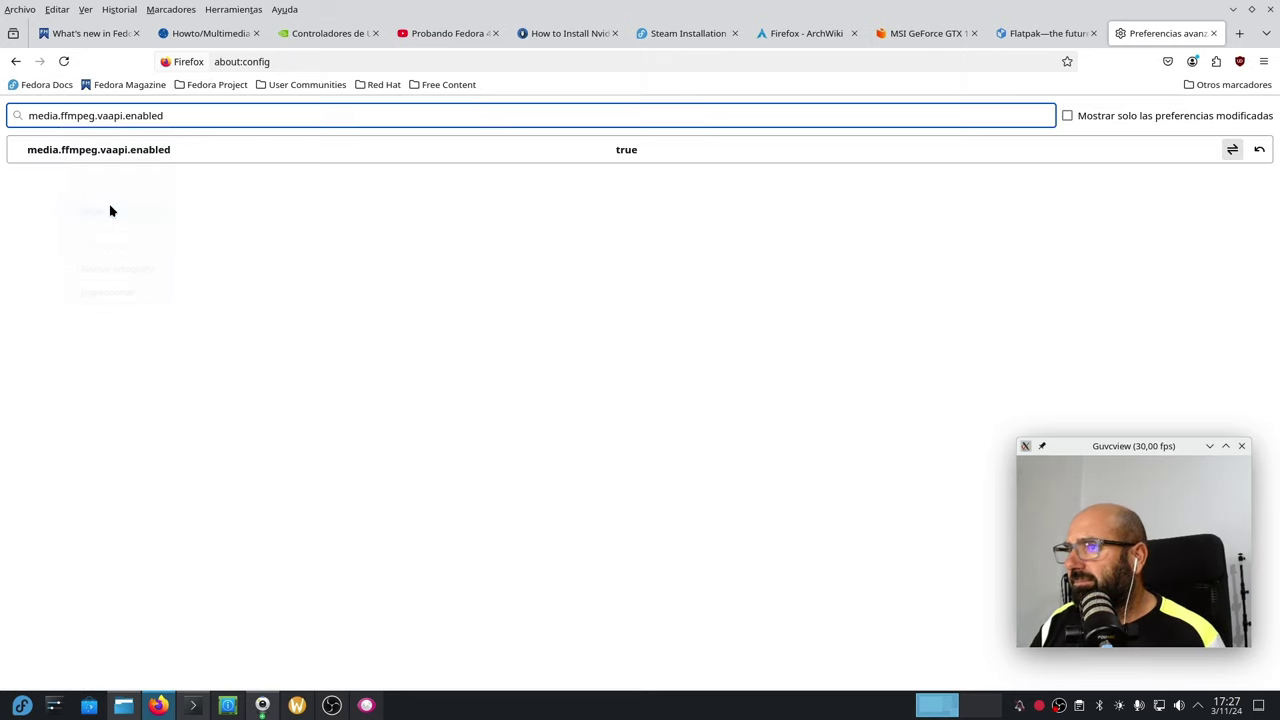
left_click(1231, 149)
left_click(1232, 150)
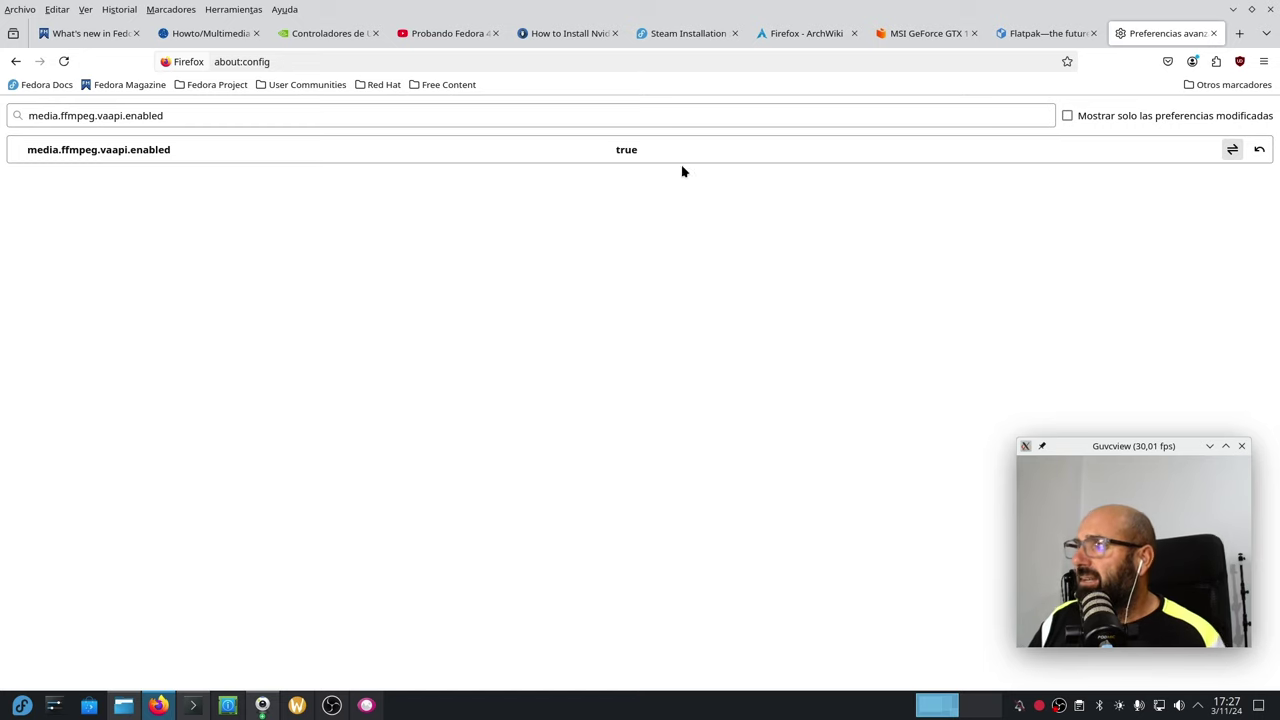
Show the YouTube video page, and minimize the Firefox and GPU monitor windows to reach the Dolphin window
left_click(450, 35)
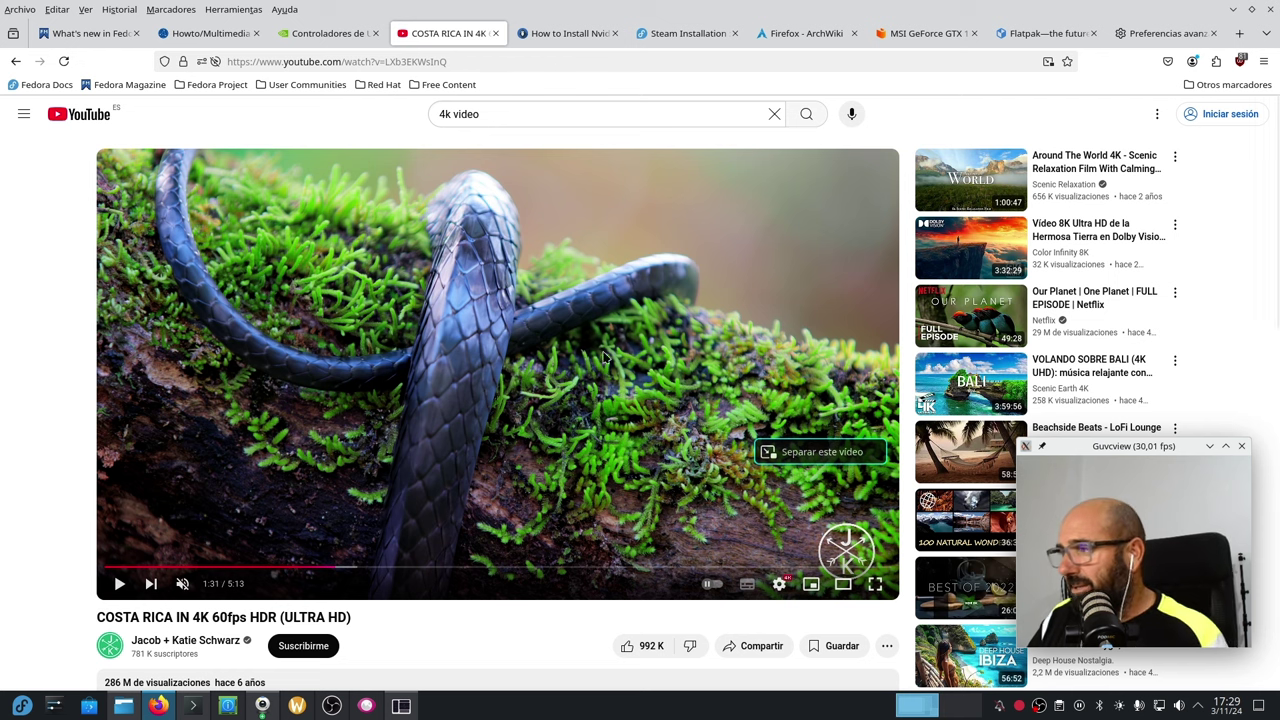
left_click(1234, 12)
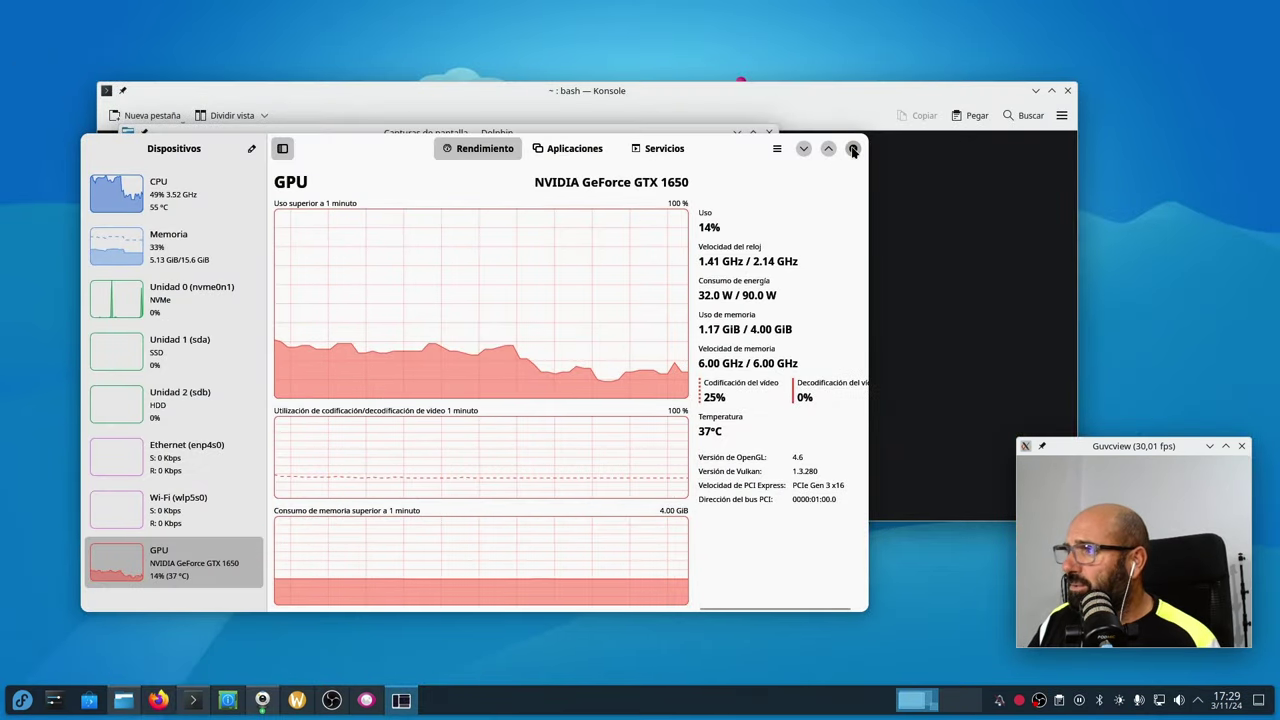
left_click(803, 148)
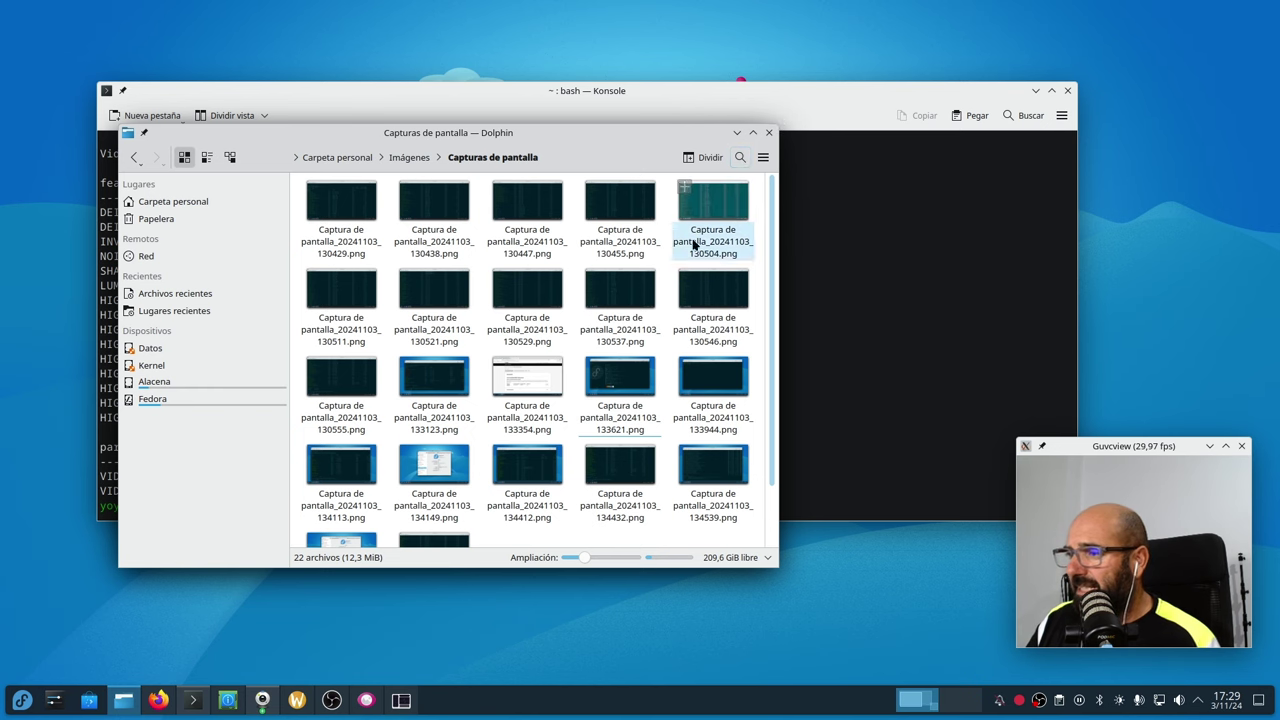
View the screenshot Captura de pantalla_20241103_134412.png in Gwenview, and return to Firefox to show the Fedora Docs Steam Installation page
scroll(472, 510, "down", 2)
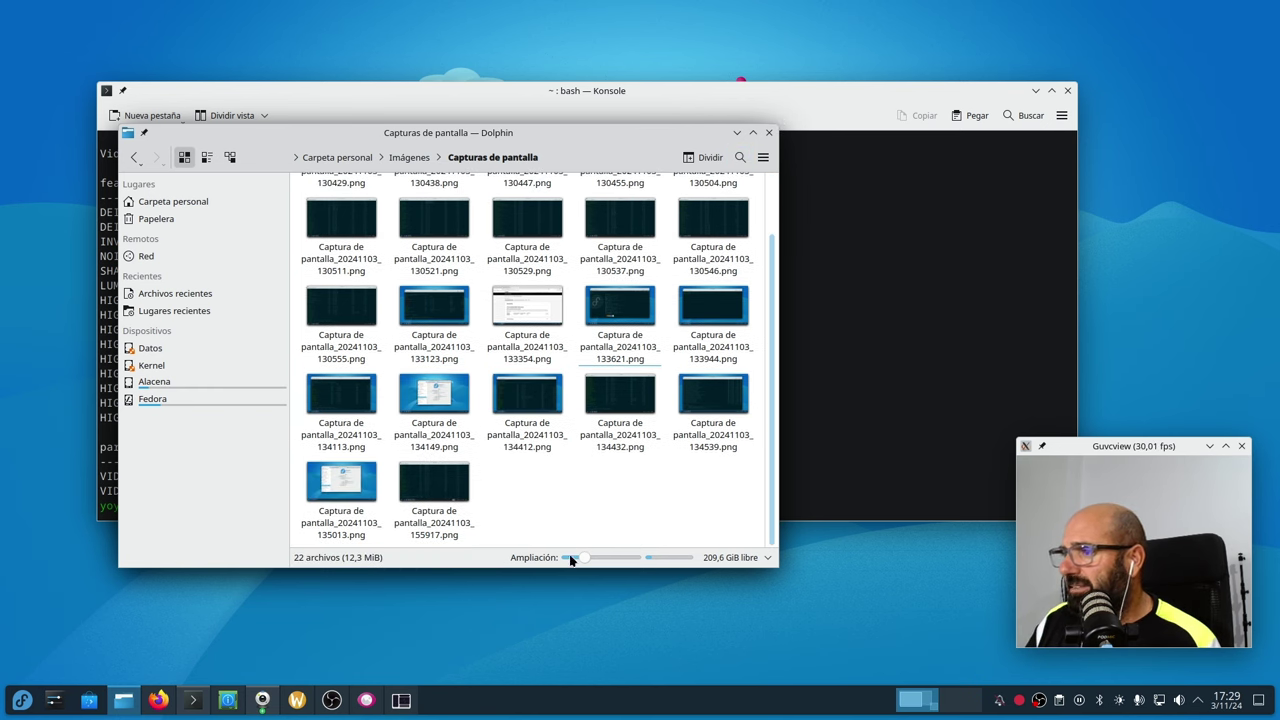
double_click(535, 400)
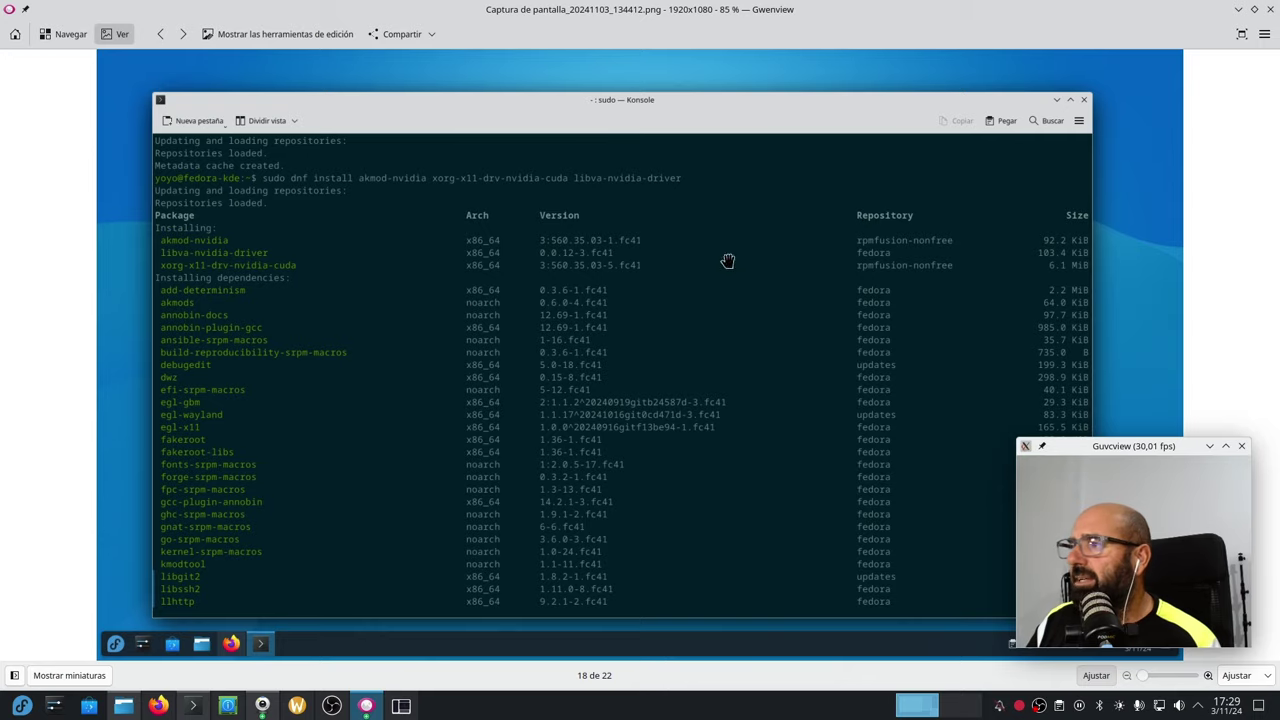
left_click(158, 705)
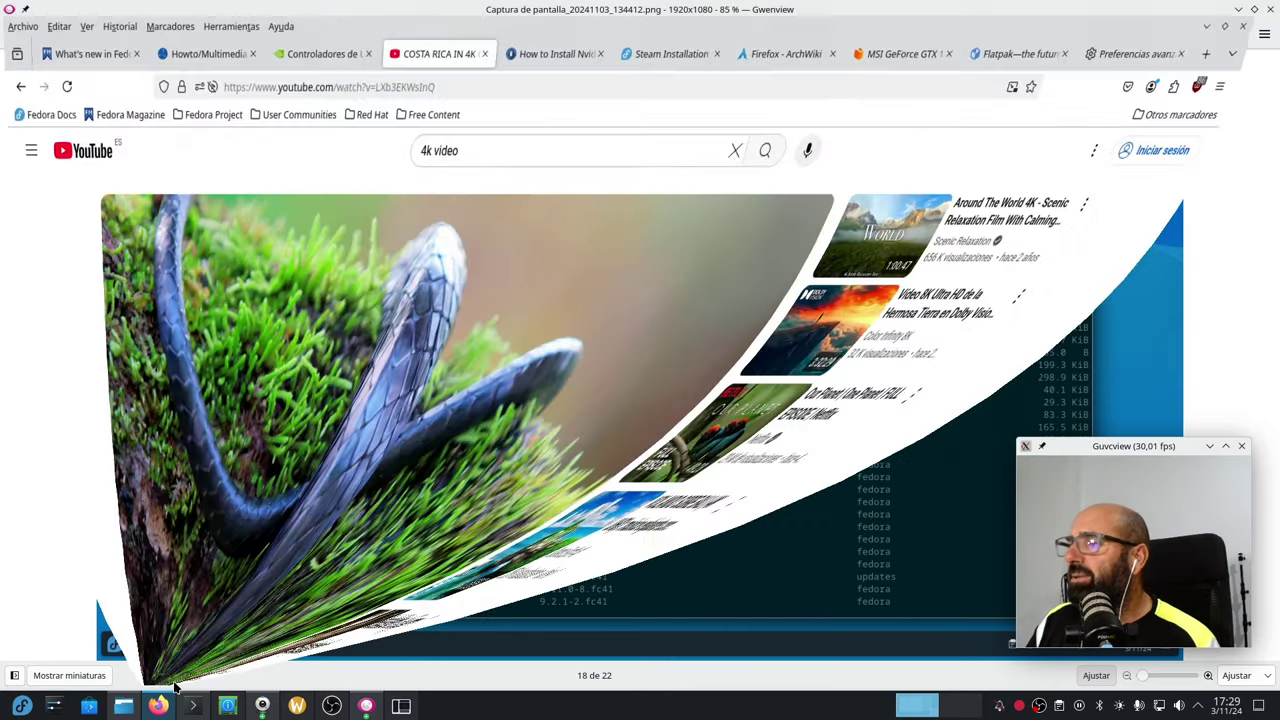
left_click(662, 34)
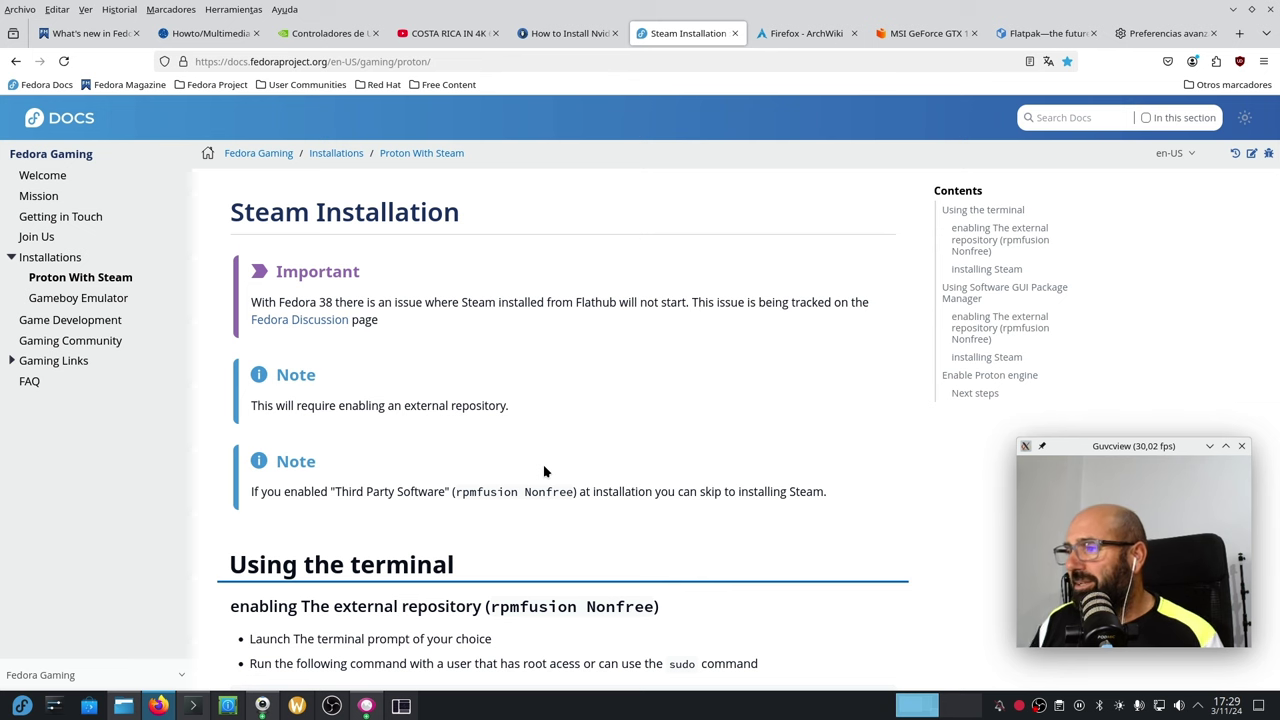
Examine the terminal instructions for enabling rpmfusion Nonfree and installing Steam, and highlight the command sudo dnf install steam -y
scroll(470, 347, "down", 5)
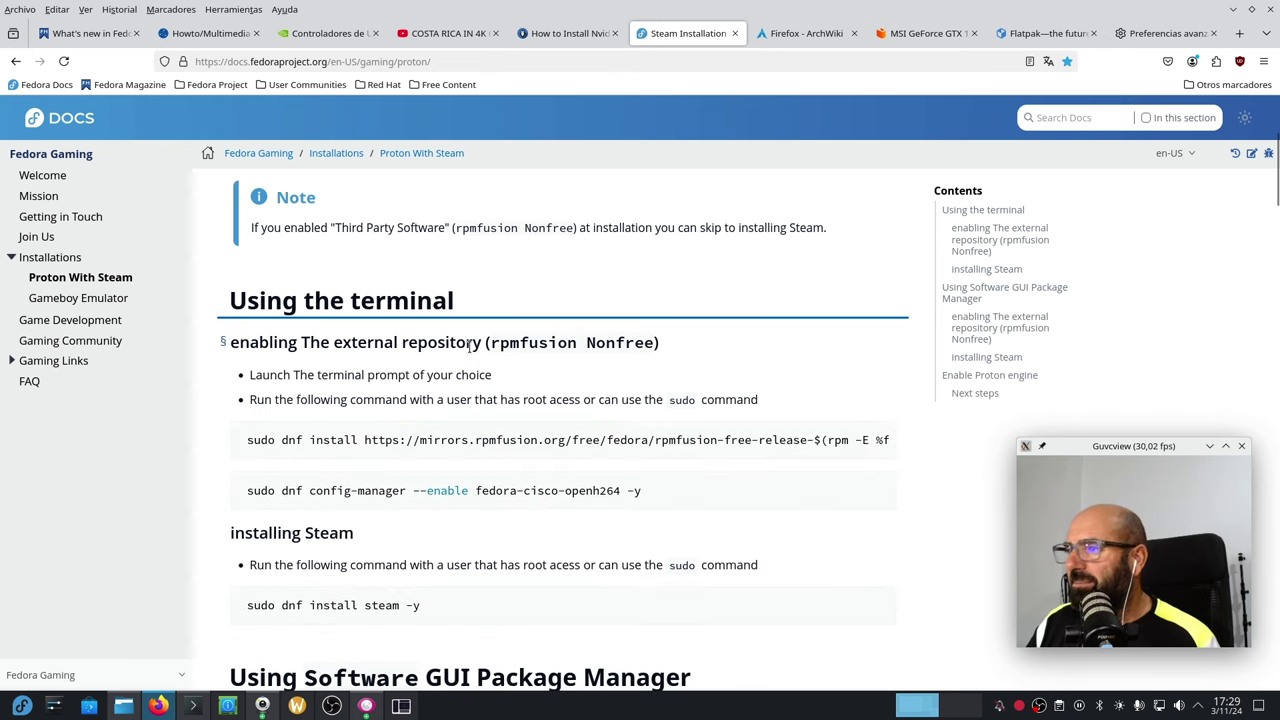
scroll(449, 432, "up", 5)
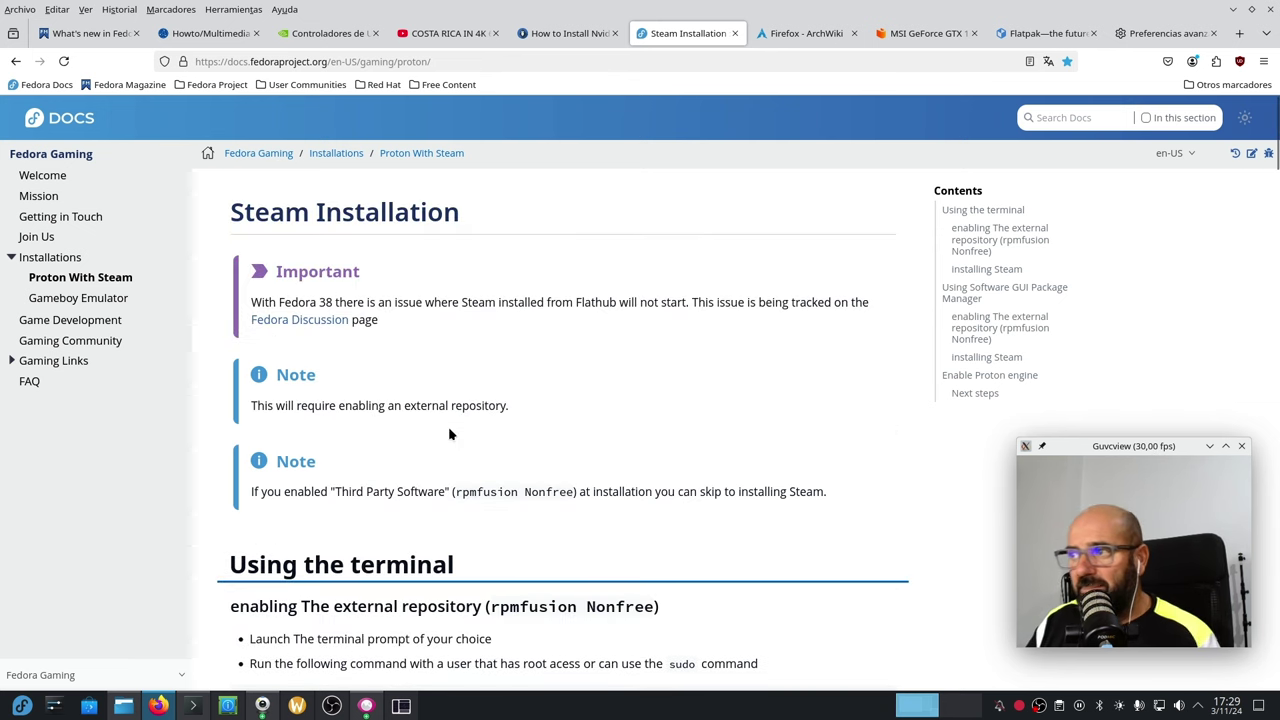
scroll(451, 434, "down", 5)
scroll(444, 380, "down", 3)
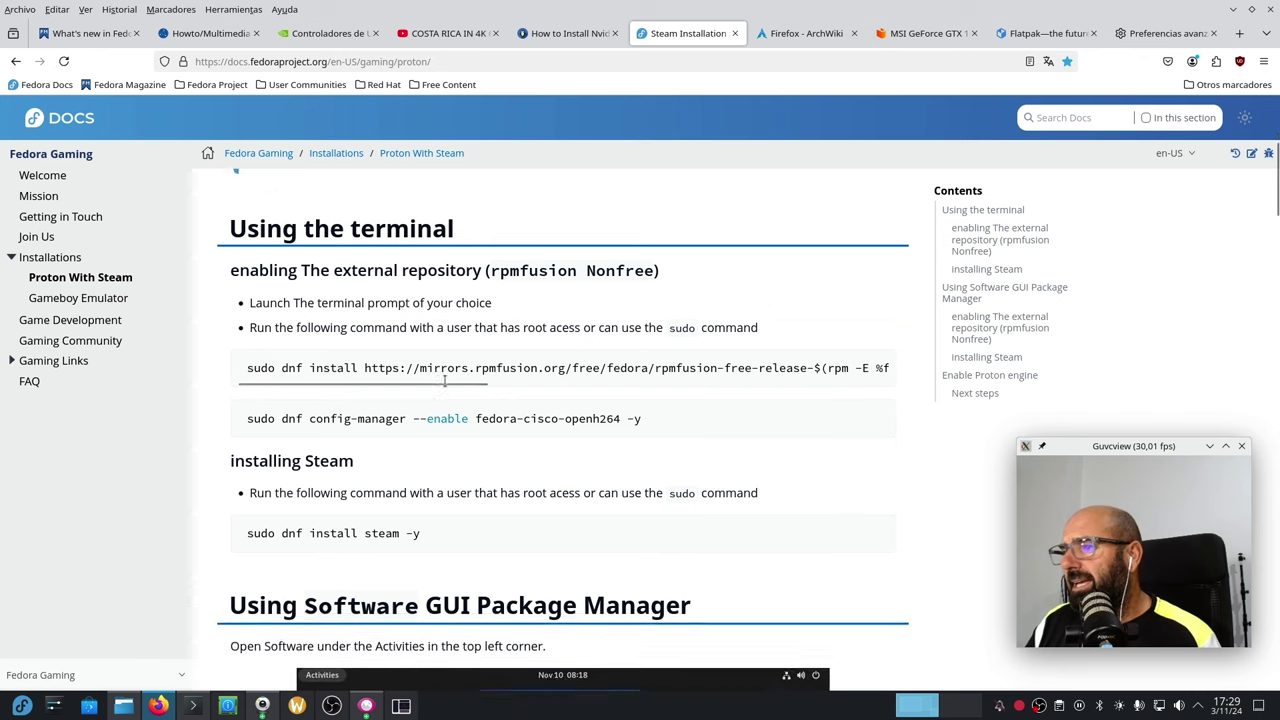
left_click_drag(686, 322, 227, 320)
left_click(158, 505)
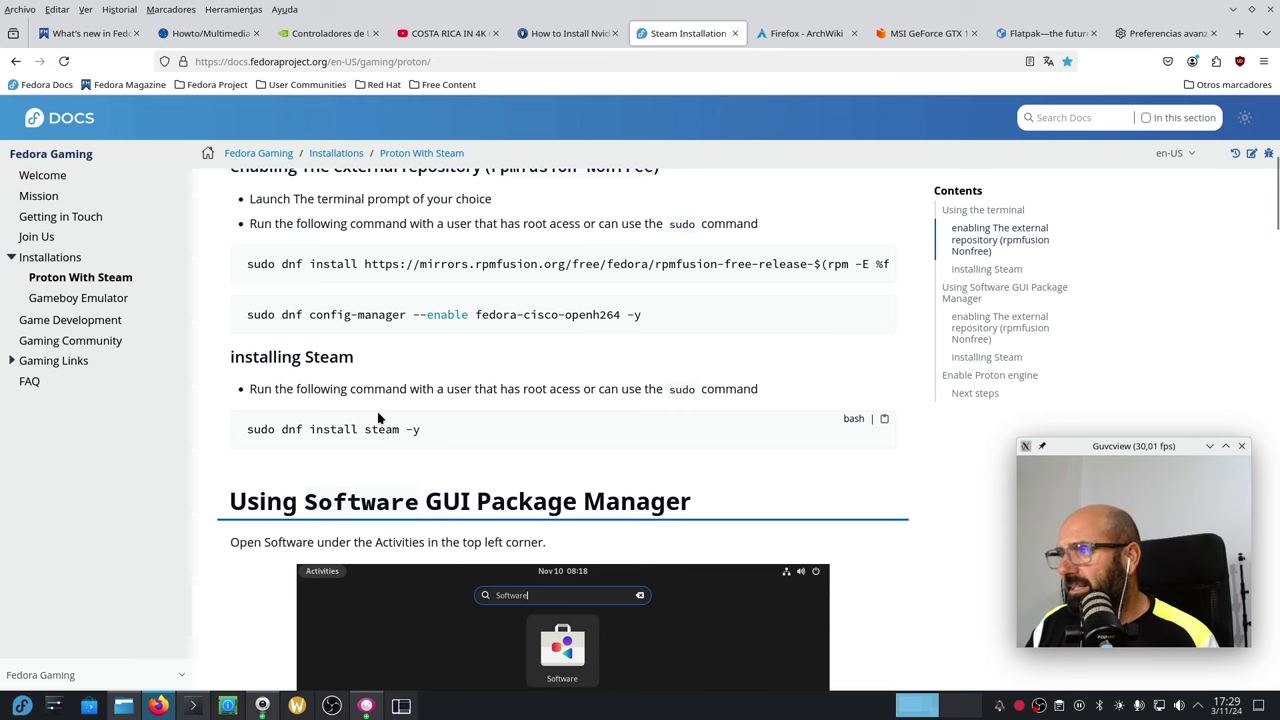
scroll(420, 390, "down", 3)
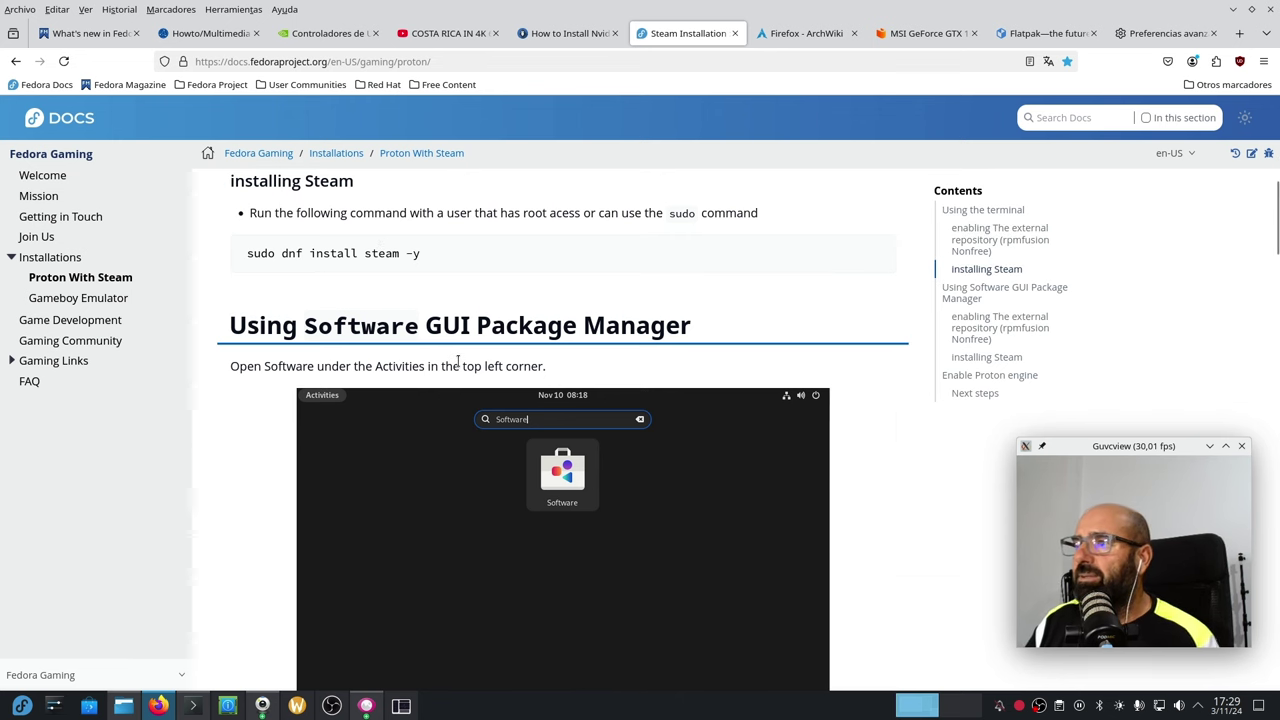
scroll(460, 362, "up", 3)
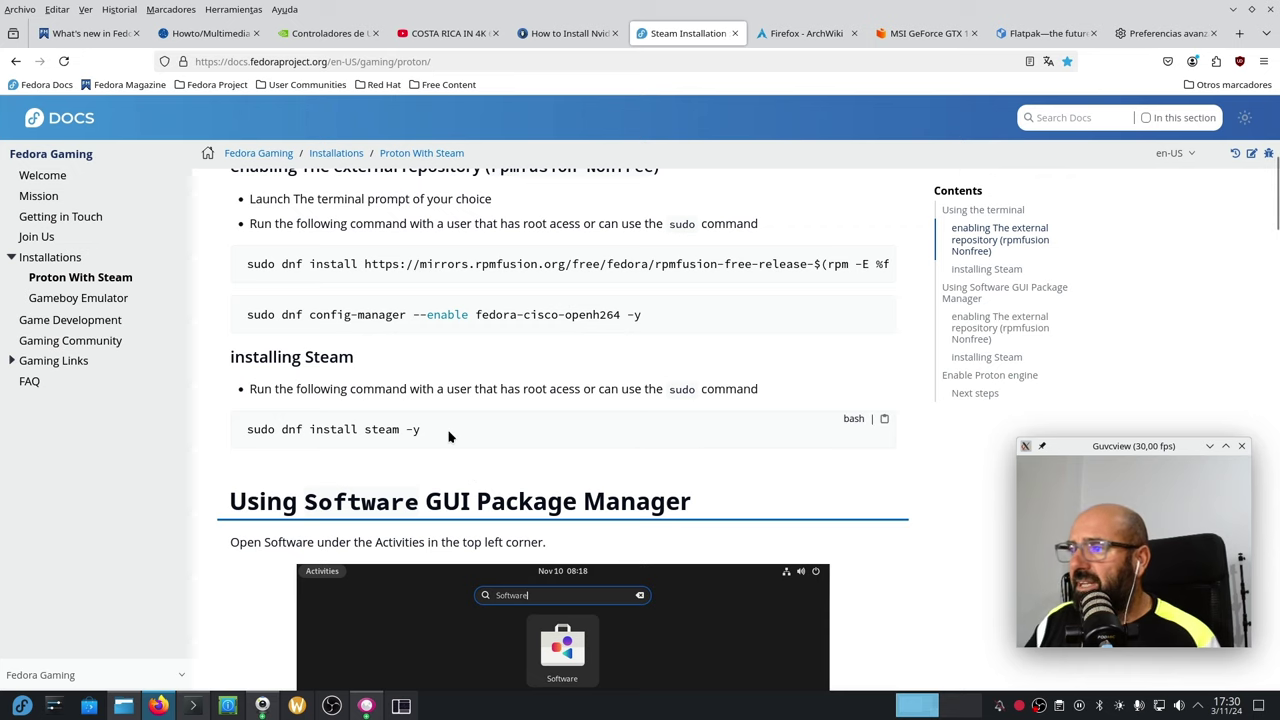
left_click_drag(450, 433, 221, 432)
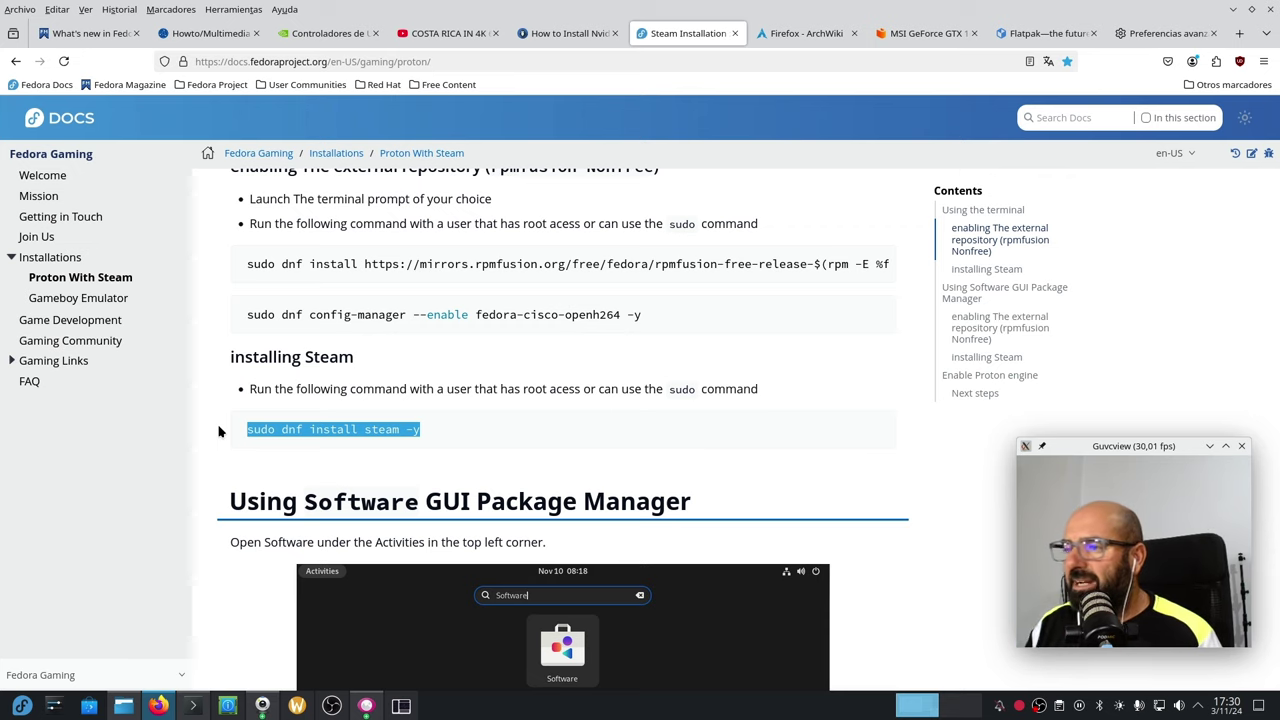
Look through the Software GUI Package Manager and Enable Proton engine sections of the Steam Installation page, and return to its beginning
scroll(320, 462, "down", 5)
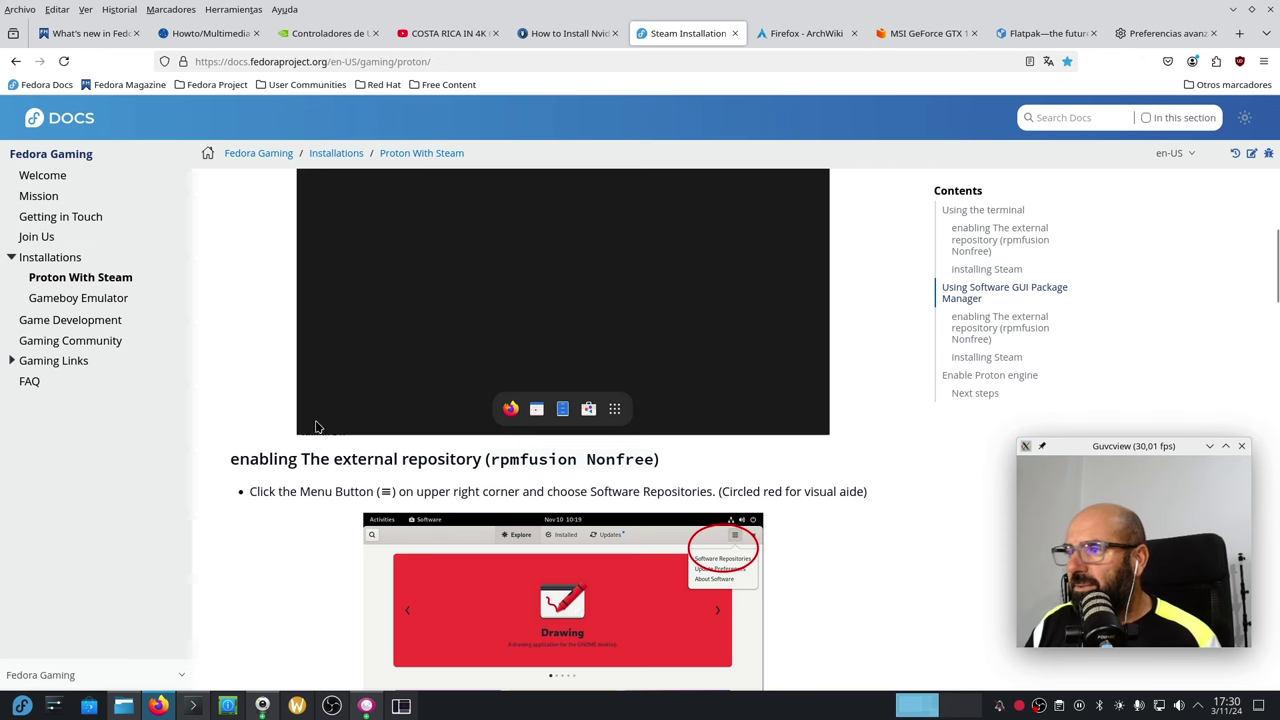
scroll(317, 420, "down", 3)
scroll(317, 415, "down", 6)
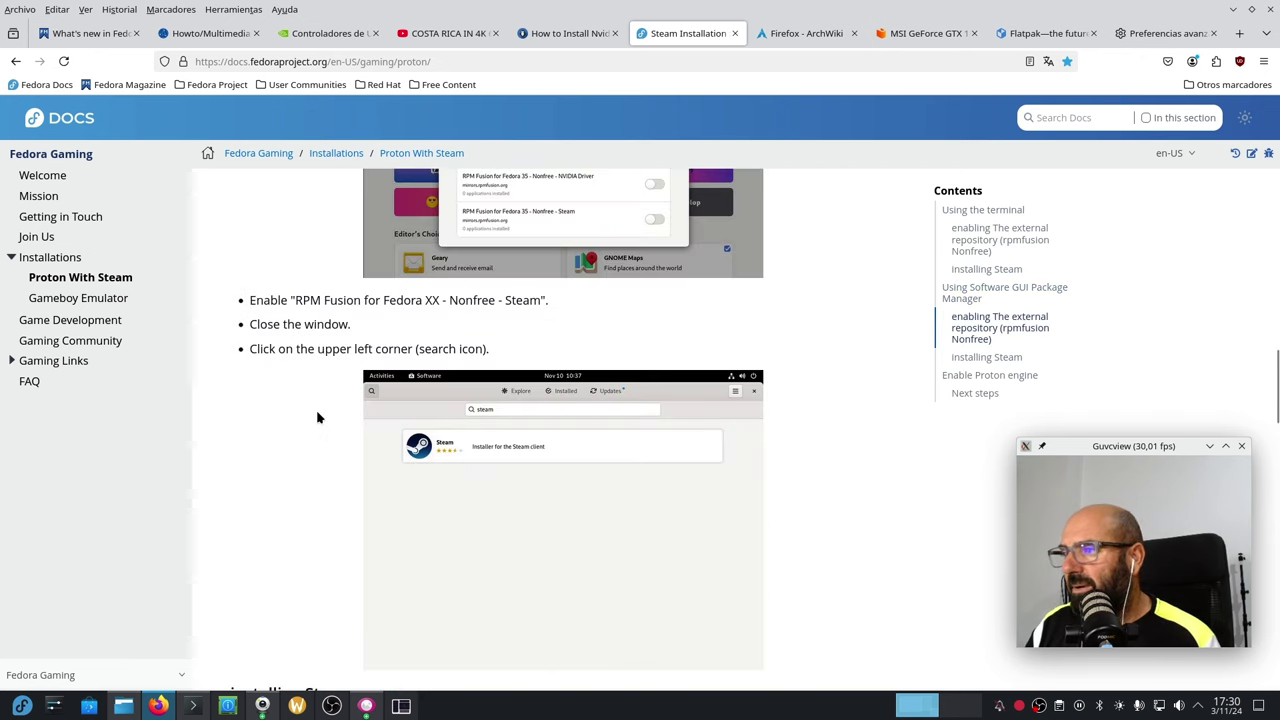
scroll(318, 418, "up", 3)
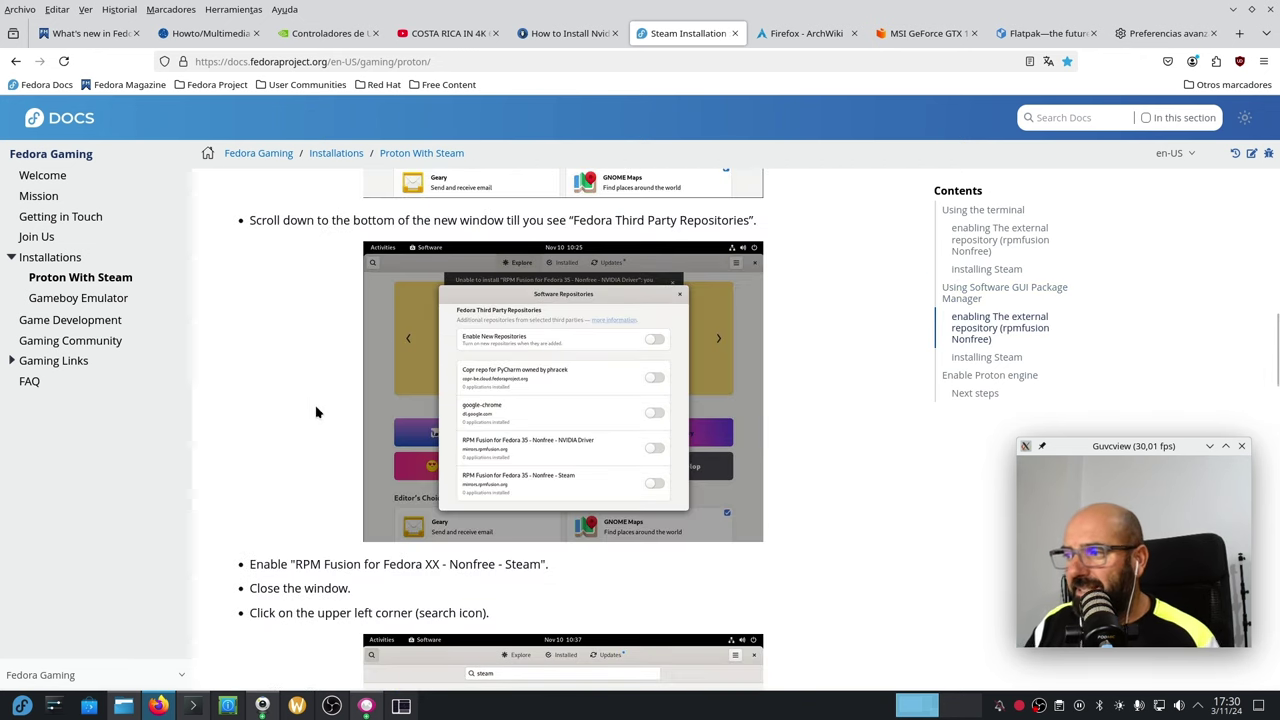
scroll(317, 415, "down", 5)
scroll(317, 408, "down", 3)
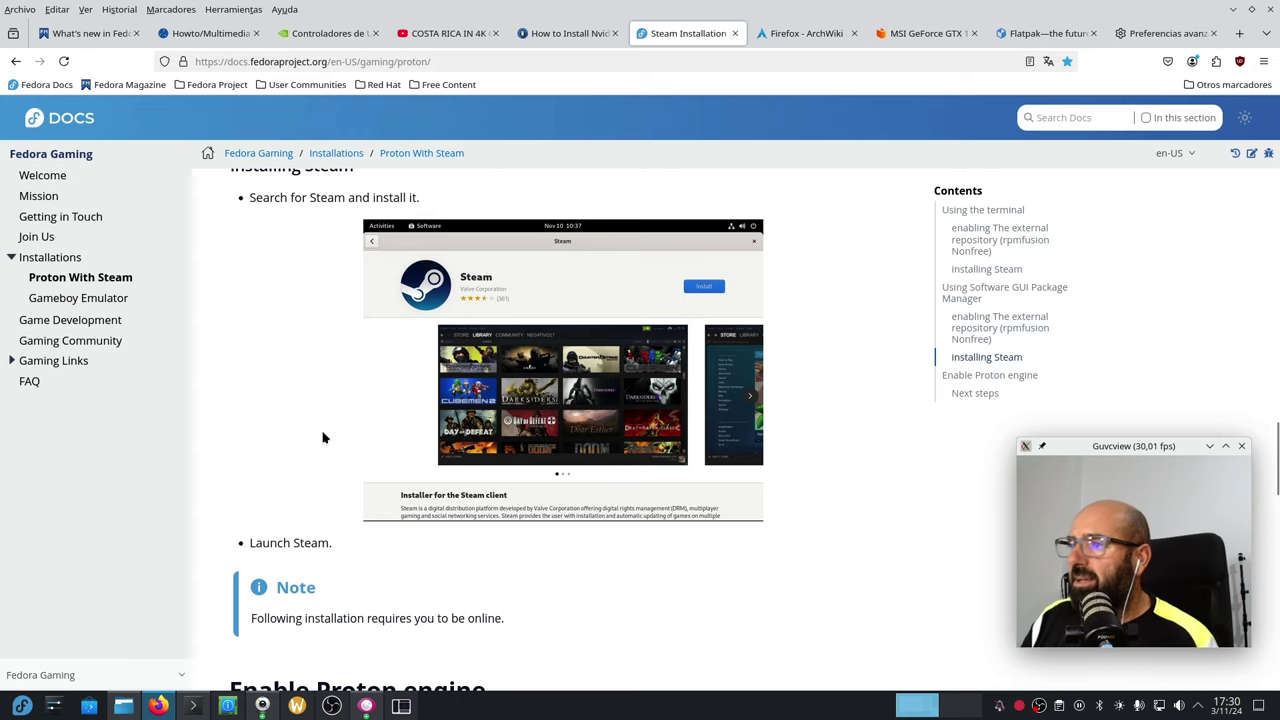
scroll(386, 400, "down", 5)
scroll(392, 392, "down", 1)
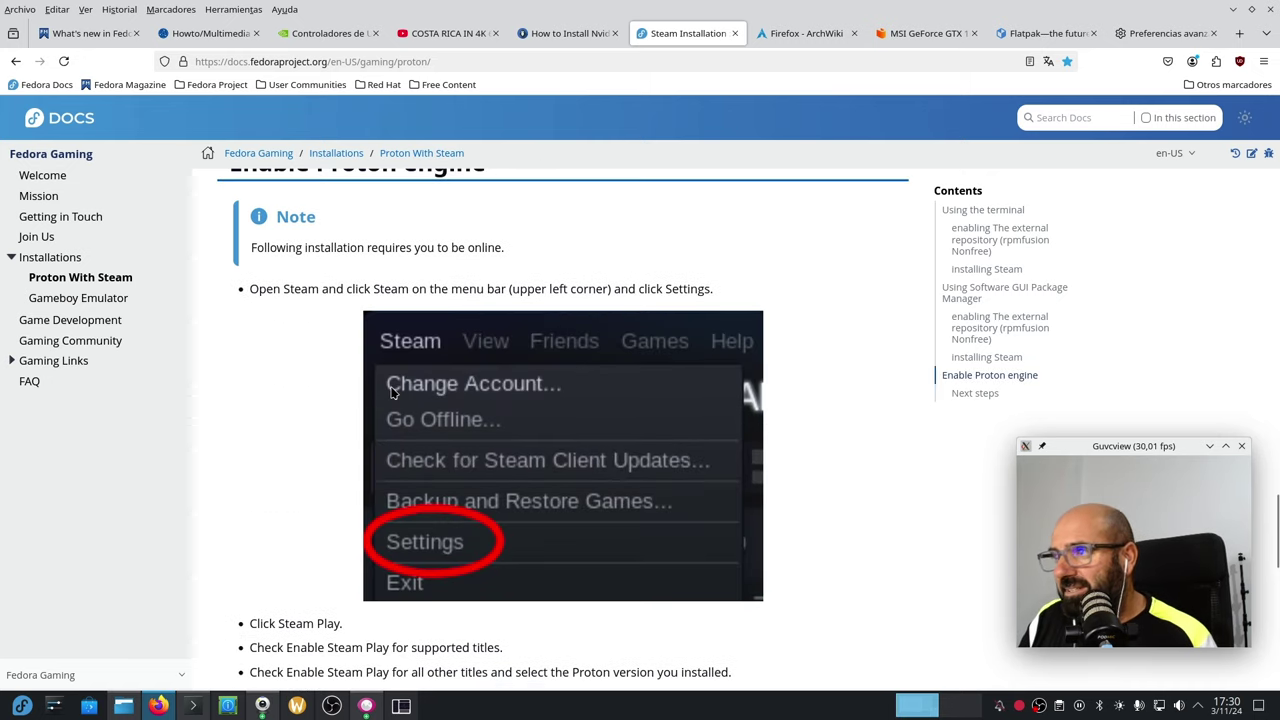
scroll(391, 392, "down", 8)
scroll(391, 392, "up", 6)
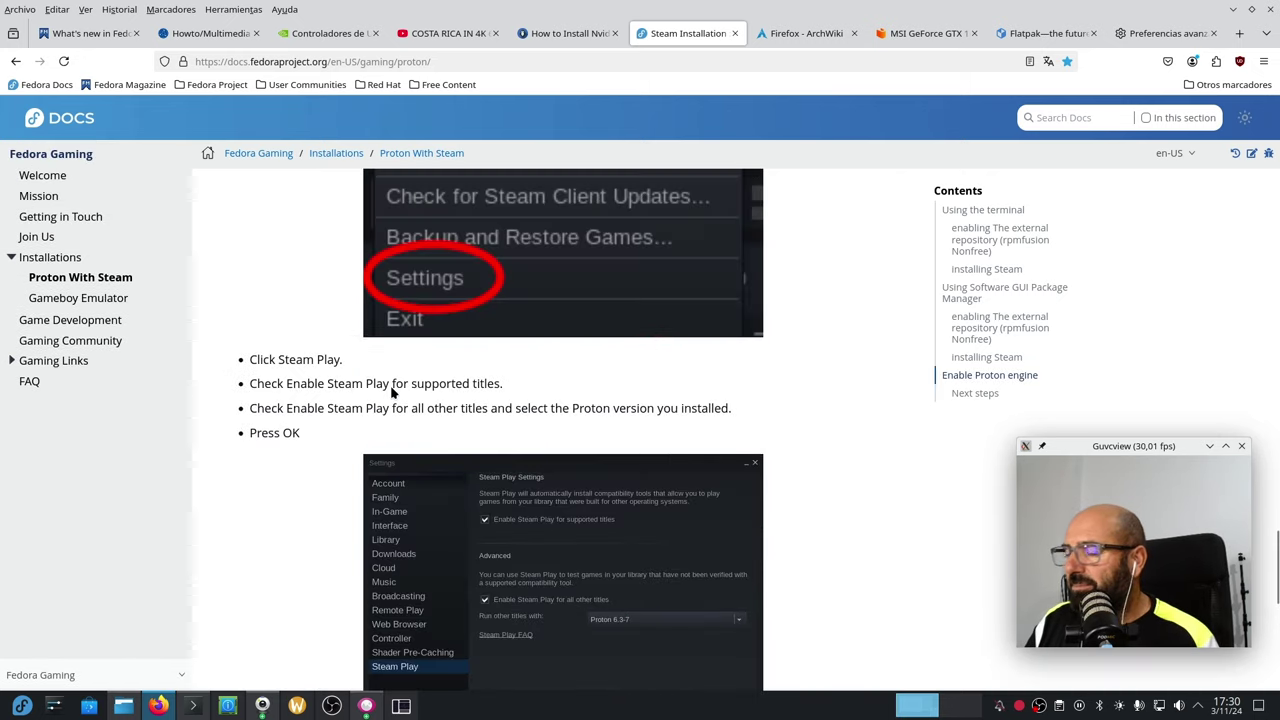
scroll(391, 392, "up", 20)
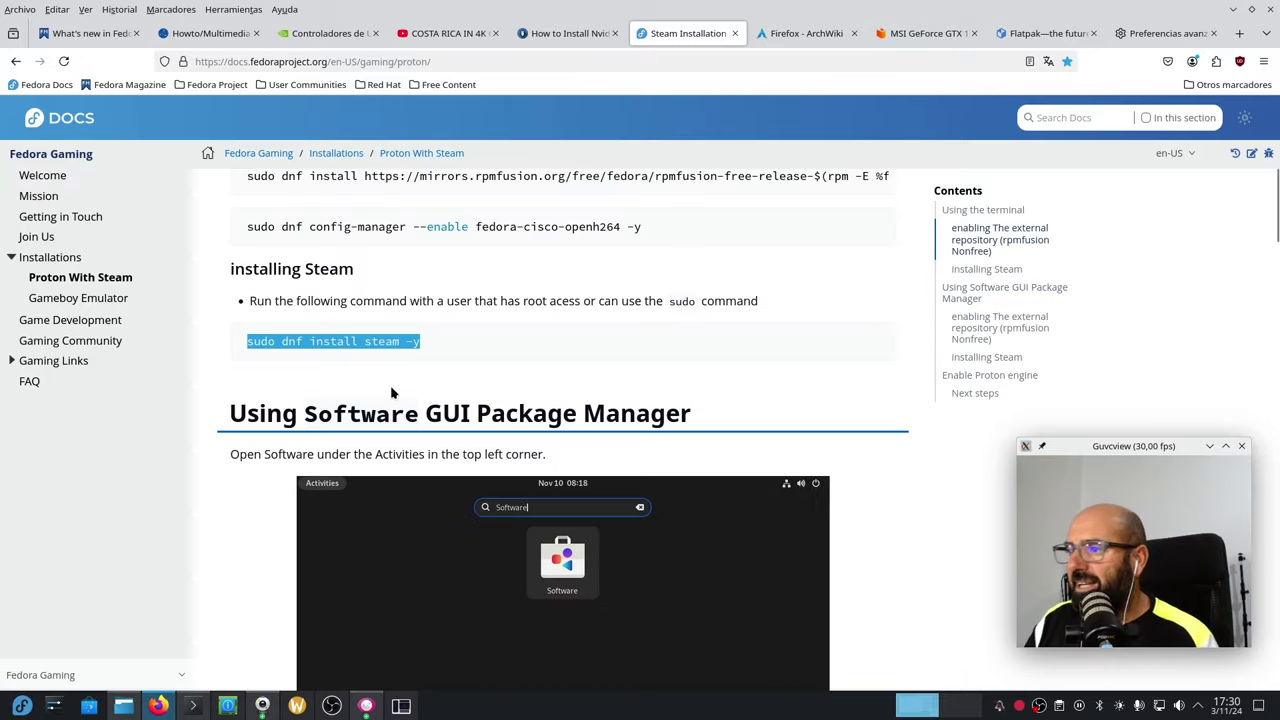
scroll(392, 392, "up", 10)
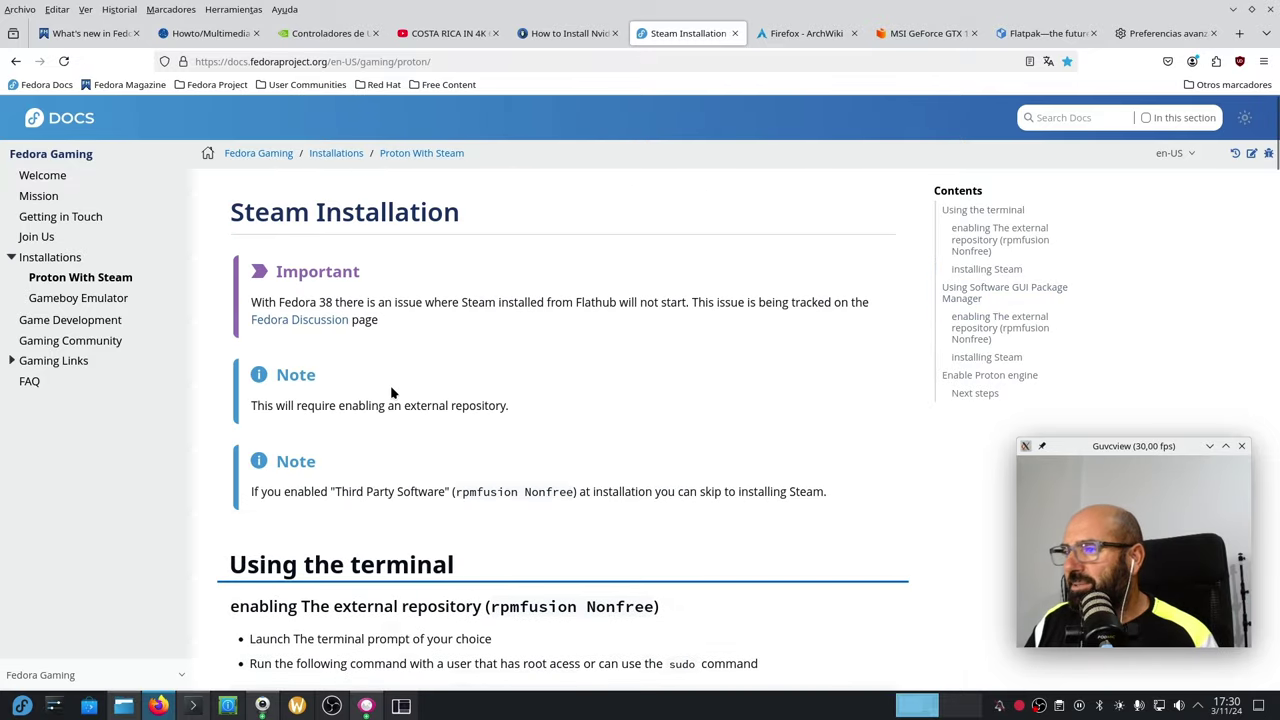
Minimize Firefox and page through the Gwenview screenshots to Captura de pantalla_20241103_155917.png
left_click(1234, 10)
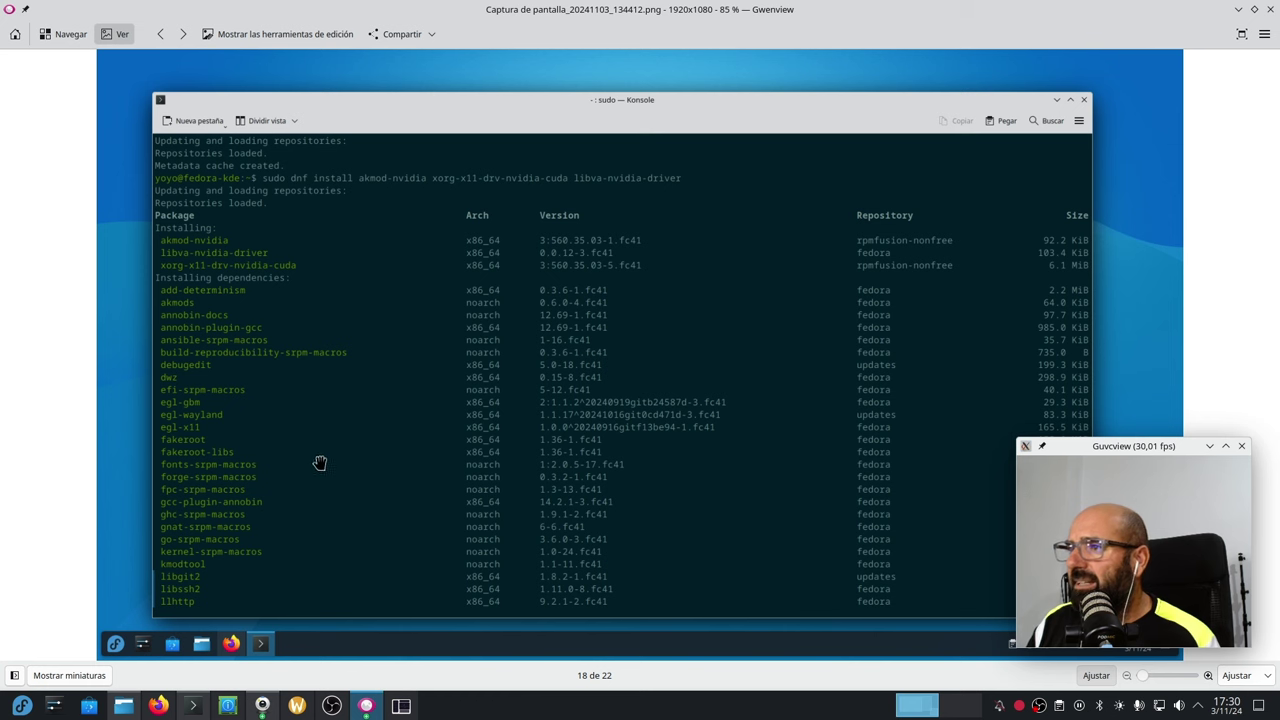
left_click(184, 36)
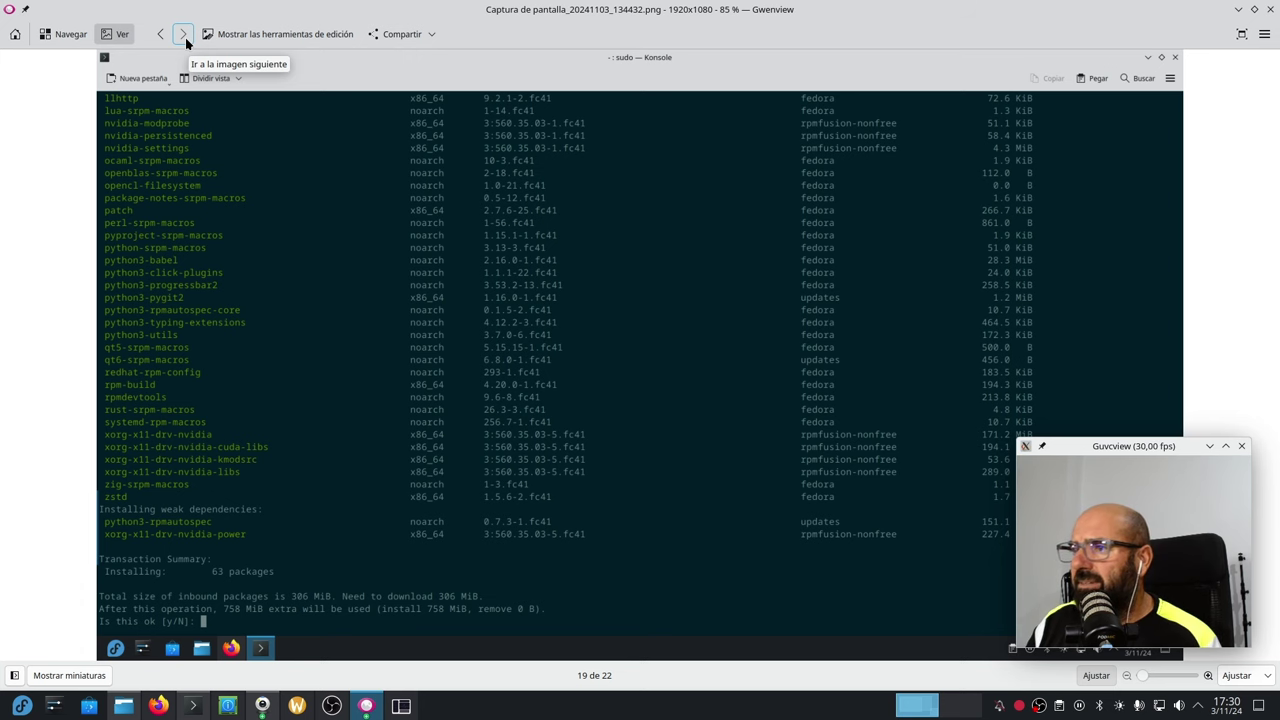
left_click(184, 36)
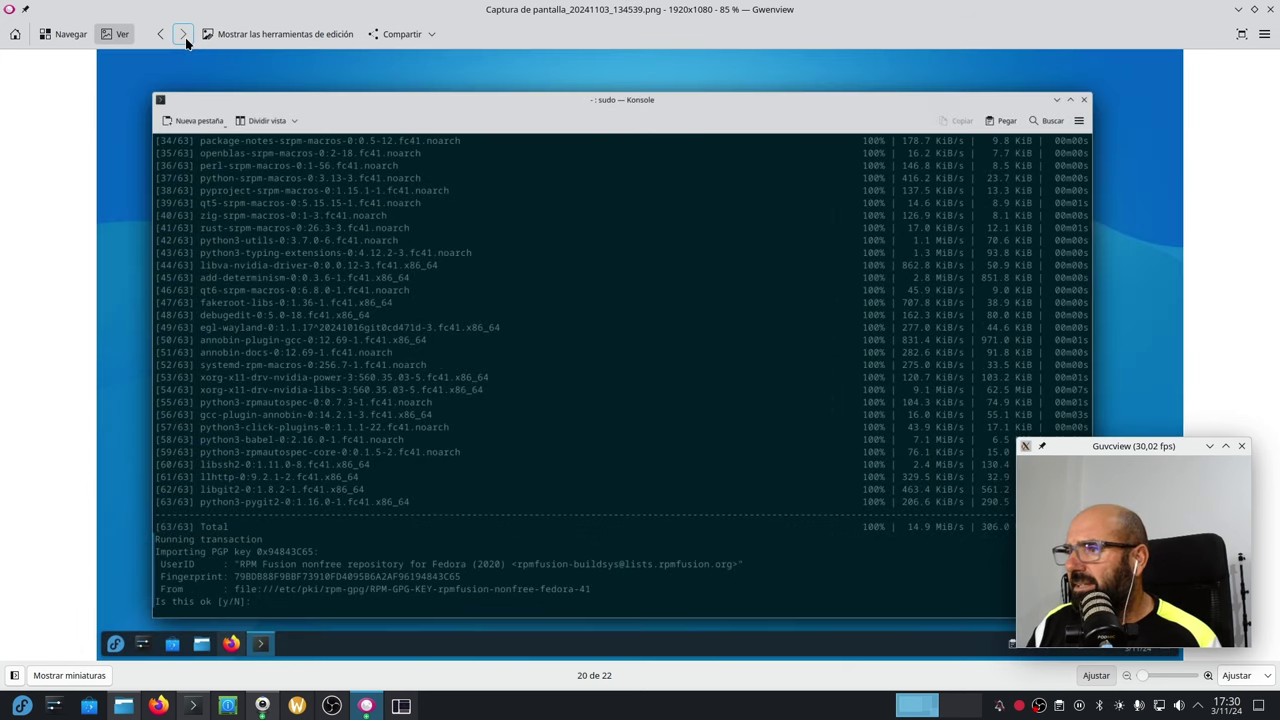
left_click(184, 36)
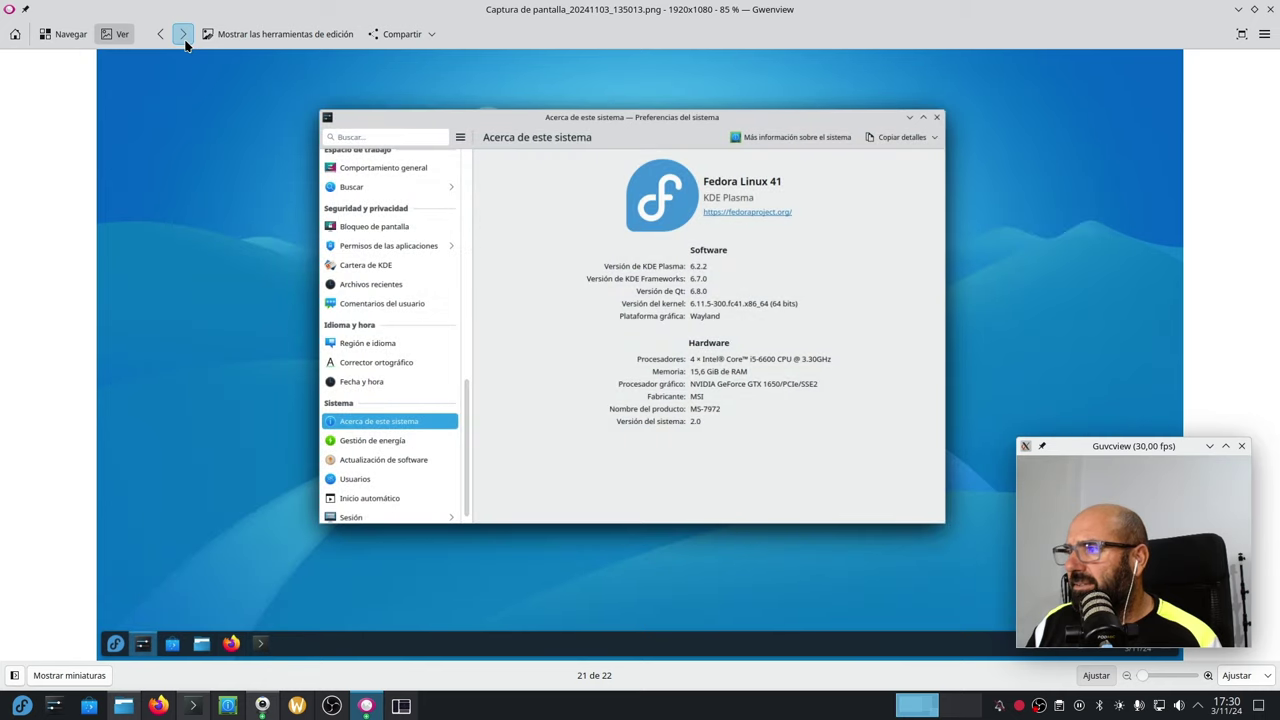
left_click(184, 36)
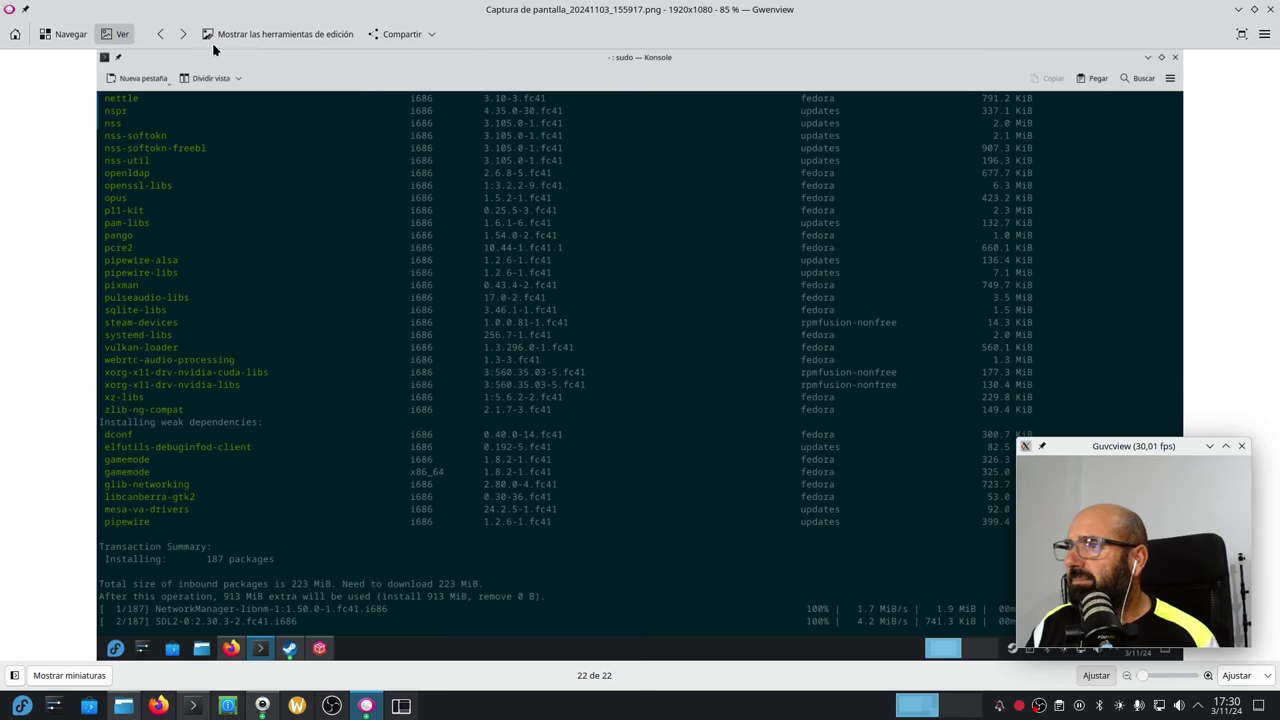
left_click(183, 36)
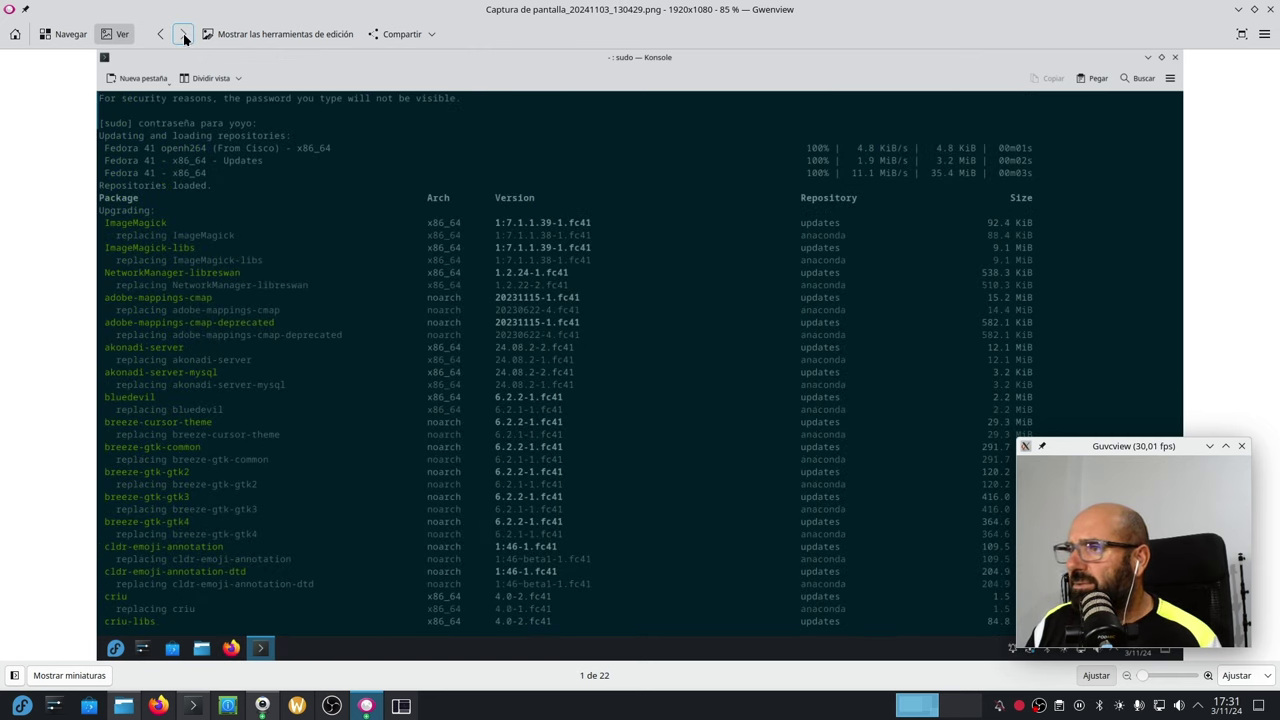
left_click(184, 36)
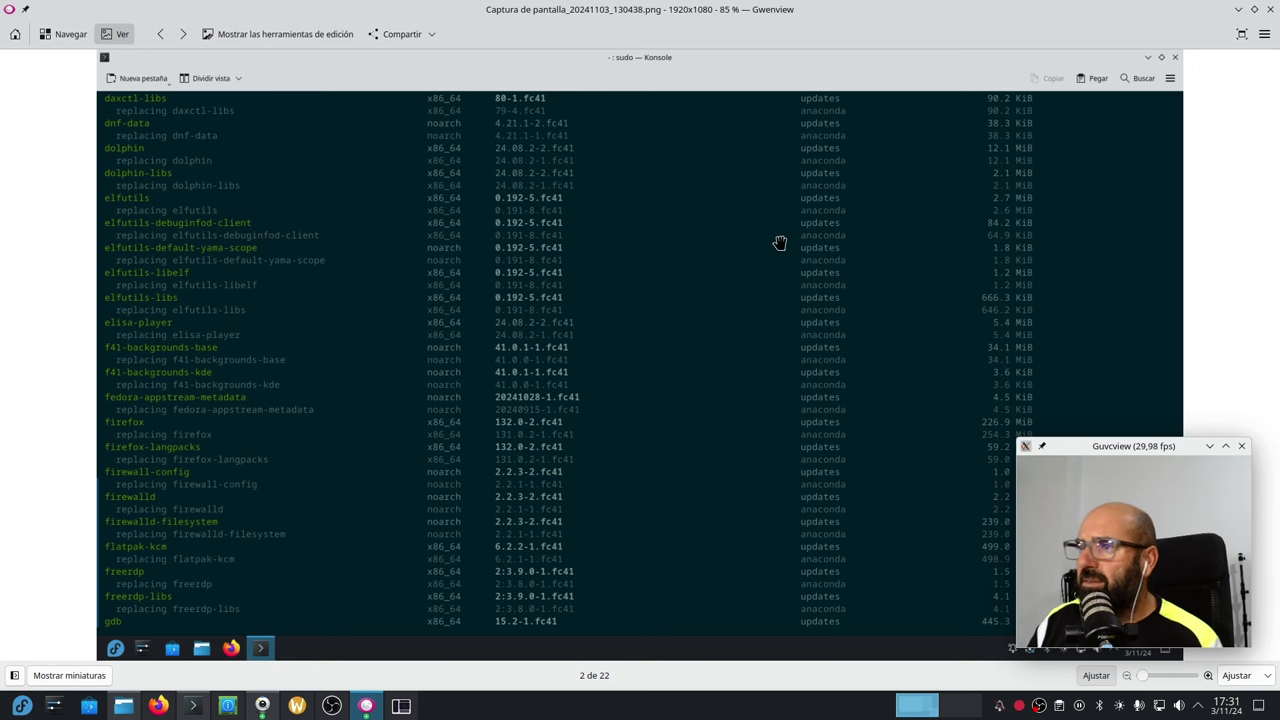
left_click(164, 35)
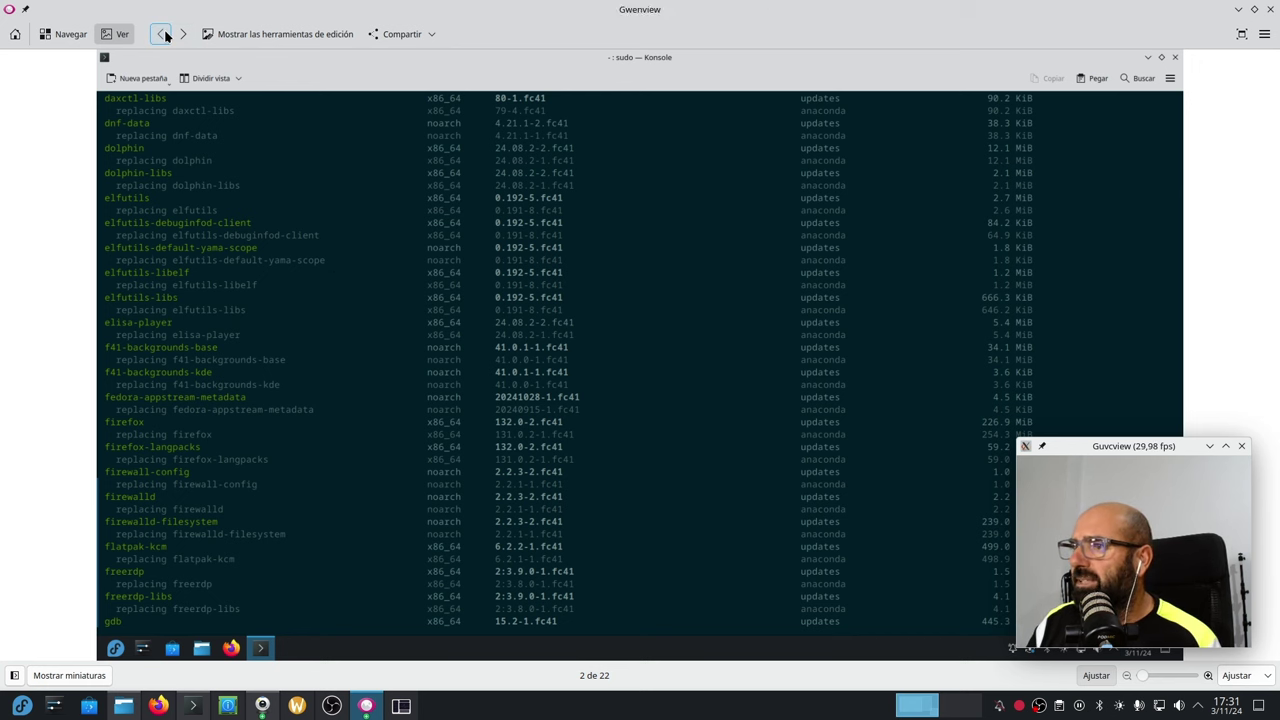
left_click(164, 35)
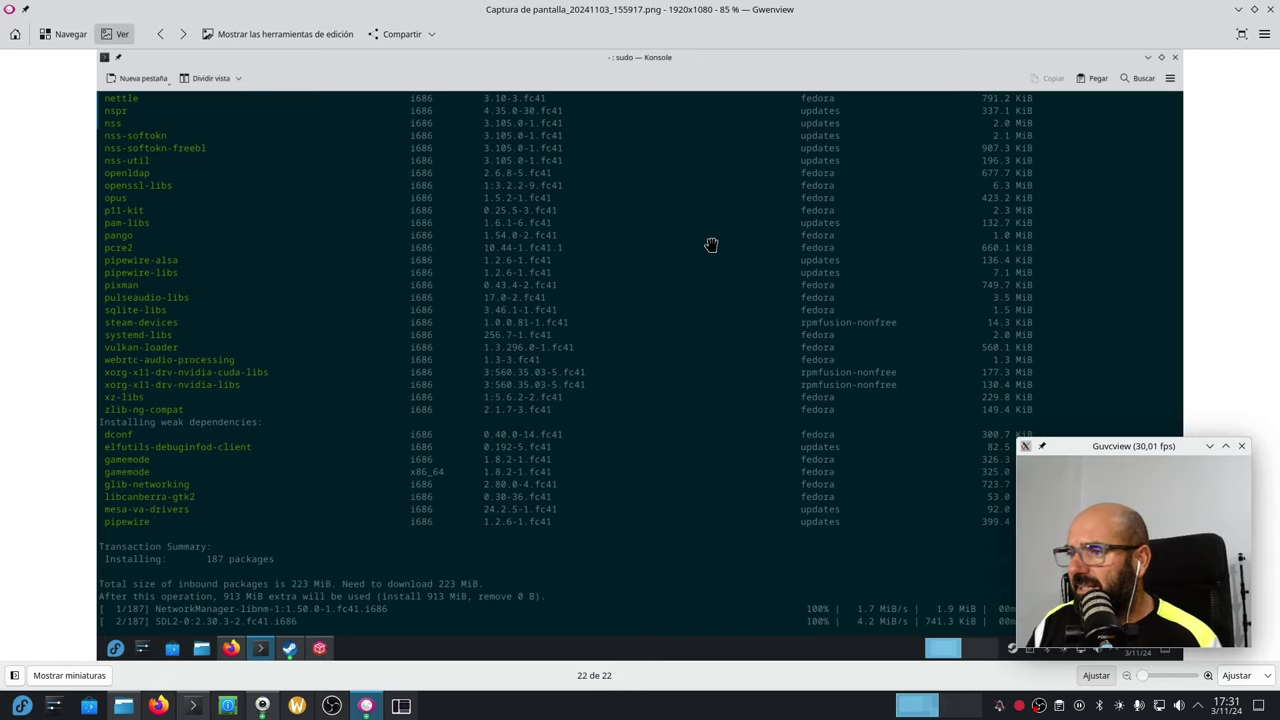
Minimize the Gwenview and Konsole windows to clear the desktop
left_click(1238, 10)
left_click(738, 131)
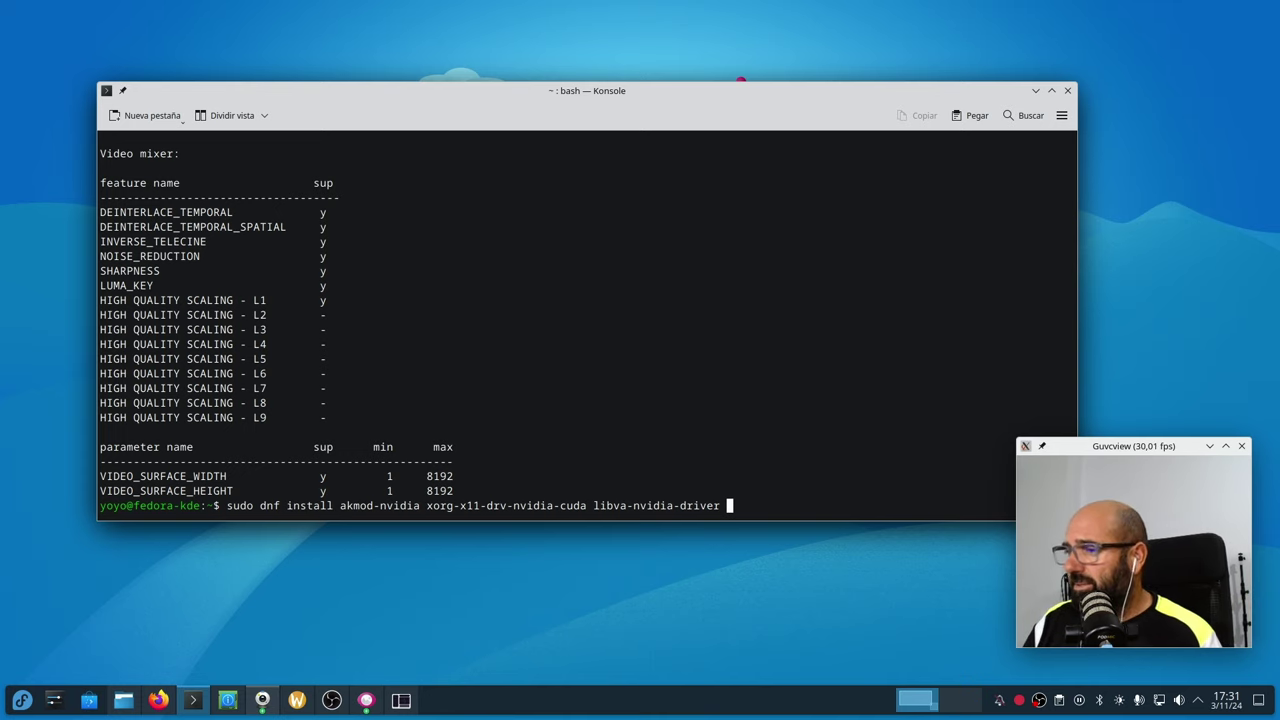
left_click_drag(513, 109, 466, 101)
left_click(988, 78)
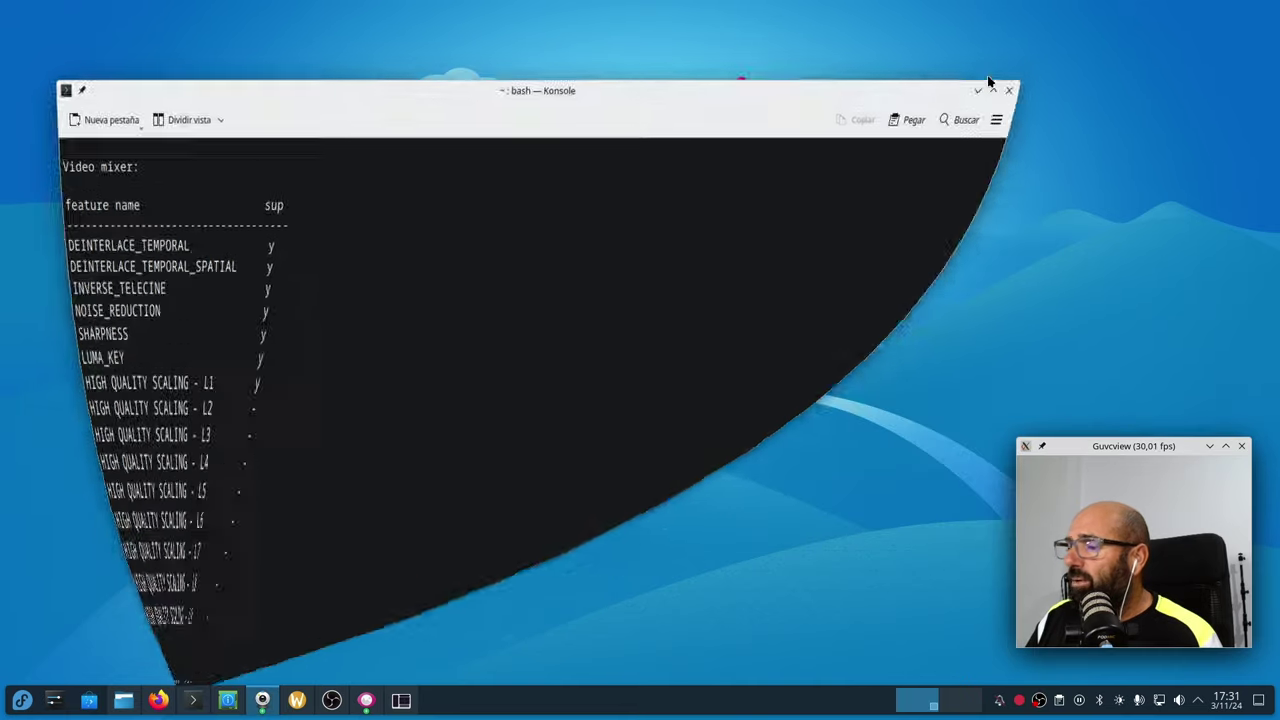
Search the application launcher for "st" to find Steam, and dismiss the launcher without starting it
key("super")
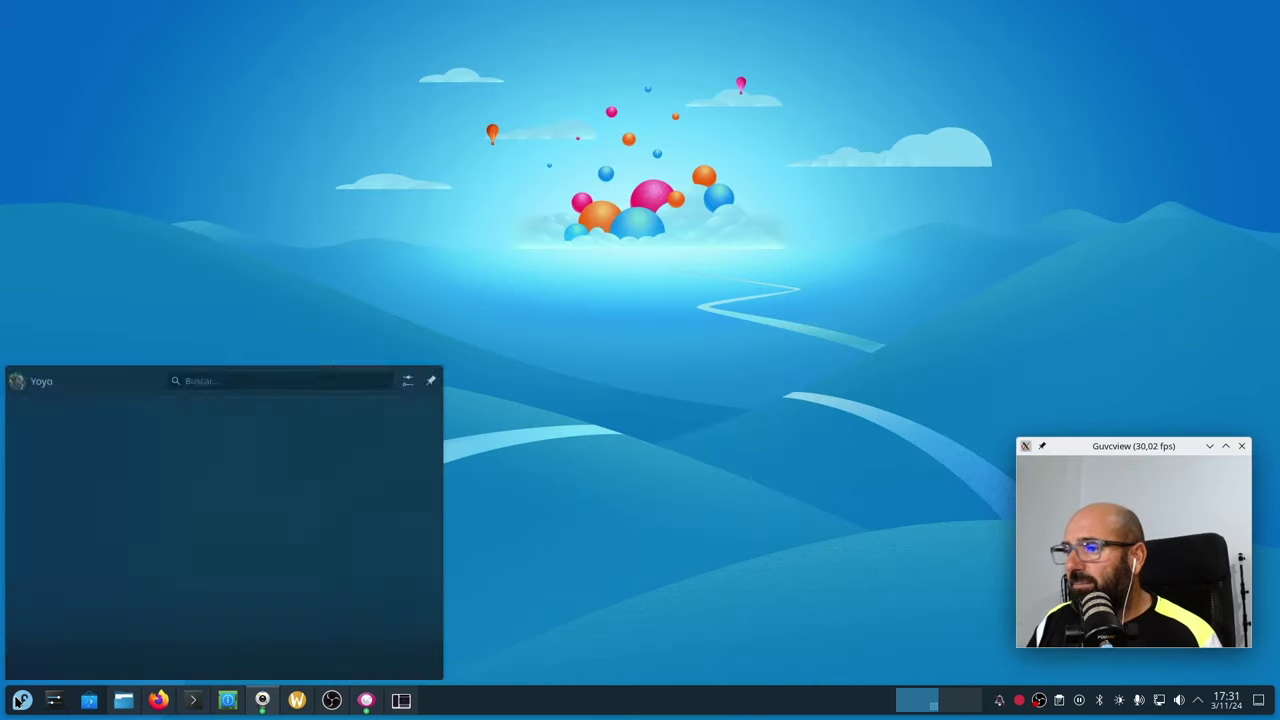
type("st")
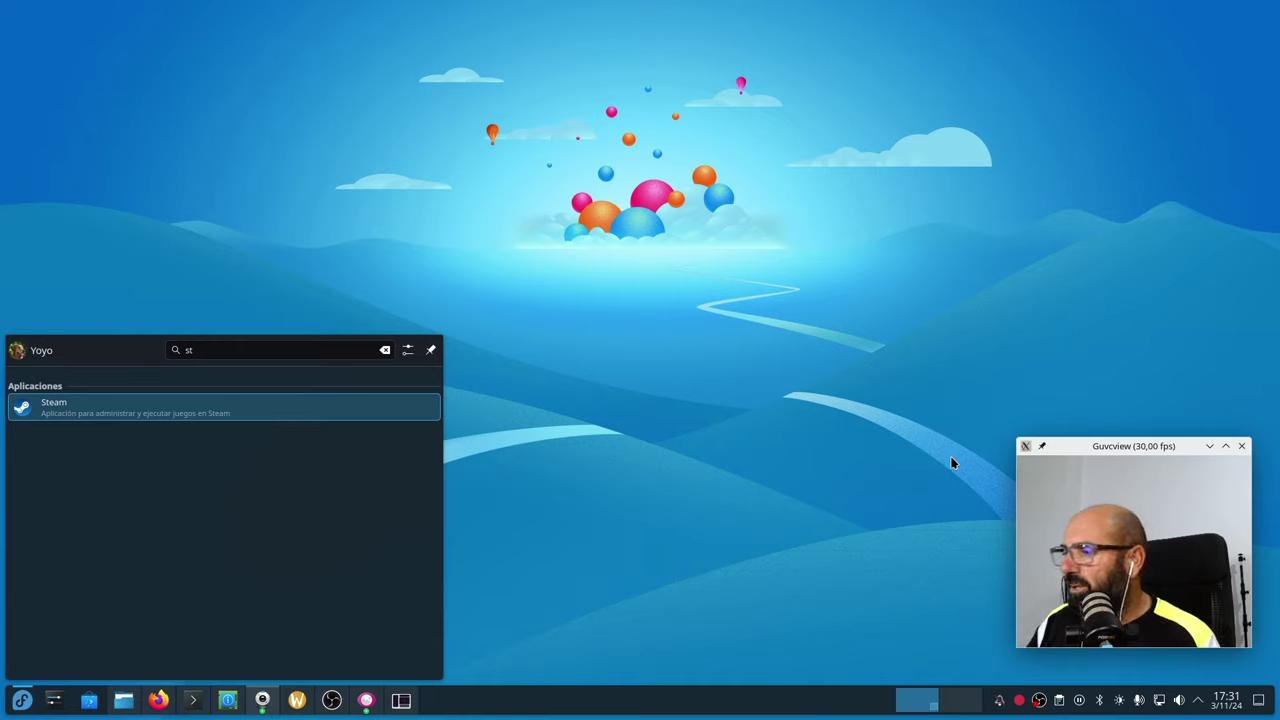
left_click(660, 445)
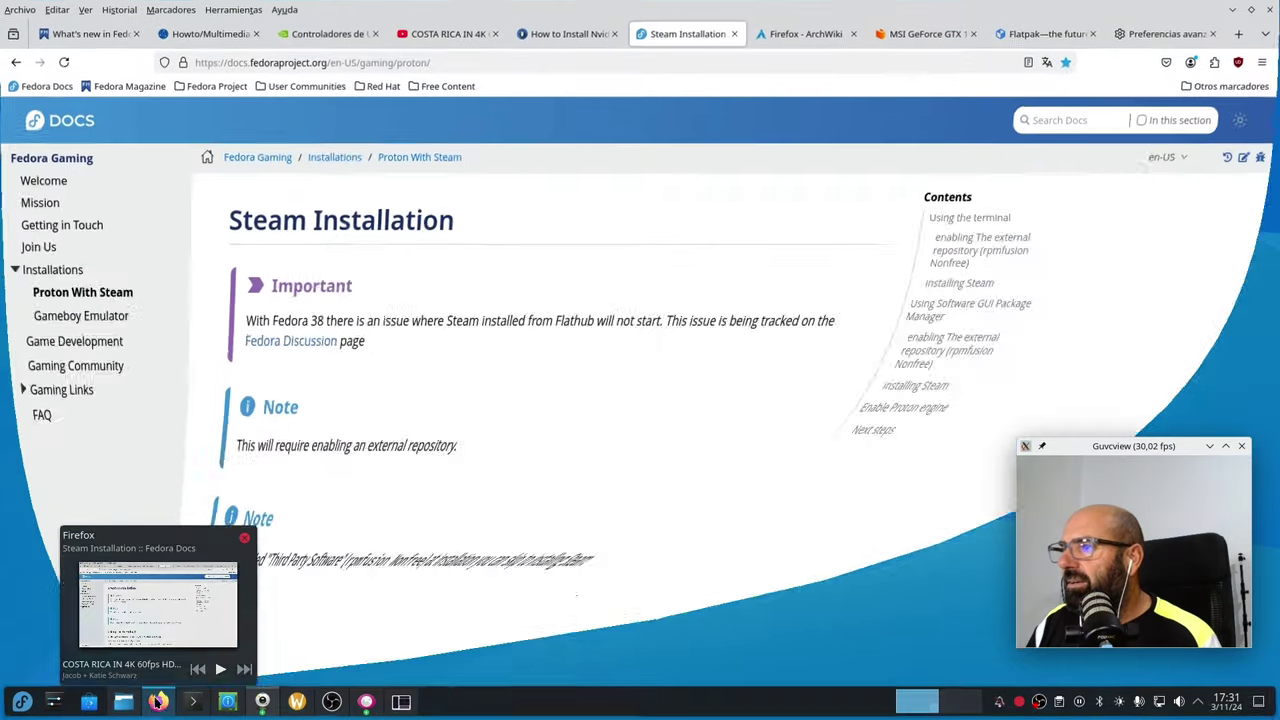
Return to Firefox to examine the Steam Play settings under Enable Proton engine, and minimize the browser
left_click(150, 610)
scroll(272, 263, "down", 20)
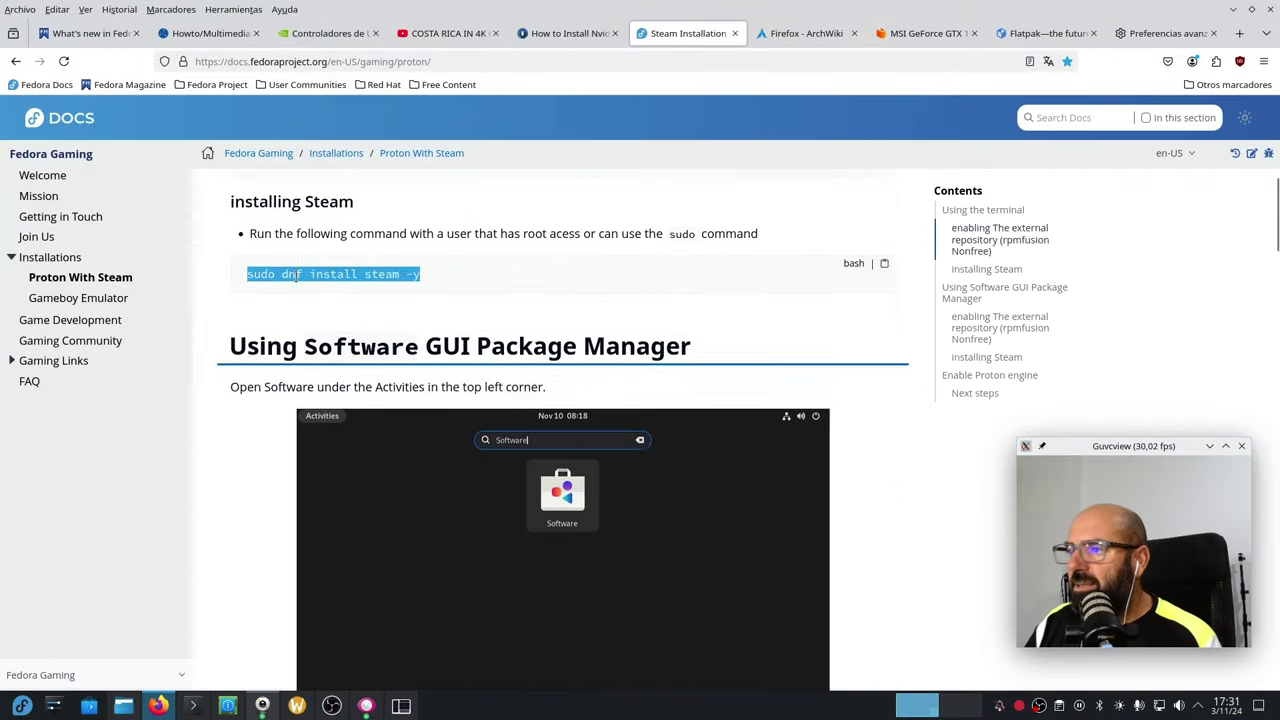
scroll(272, 263, "down", 10)
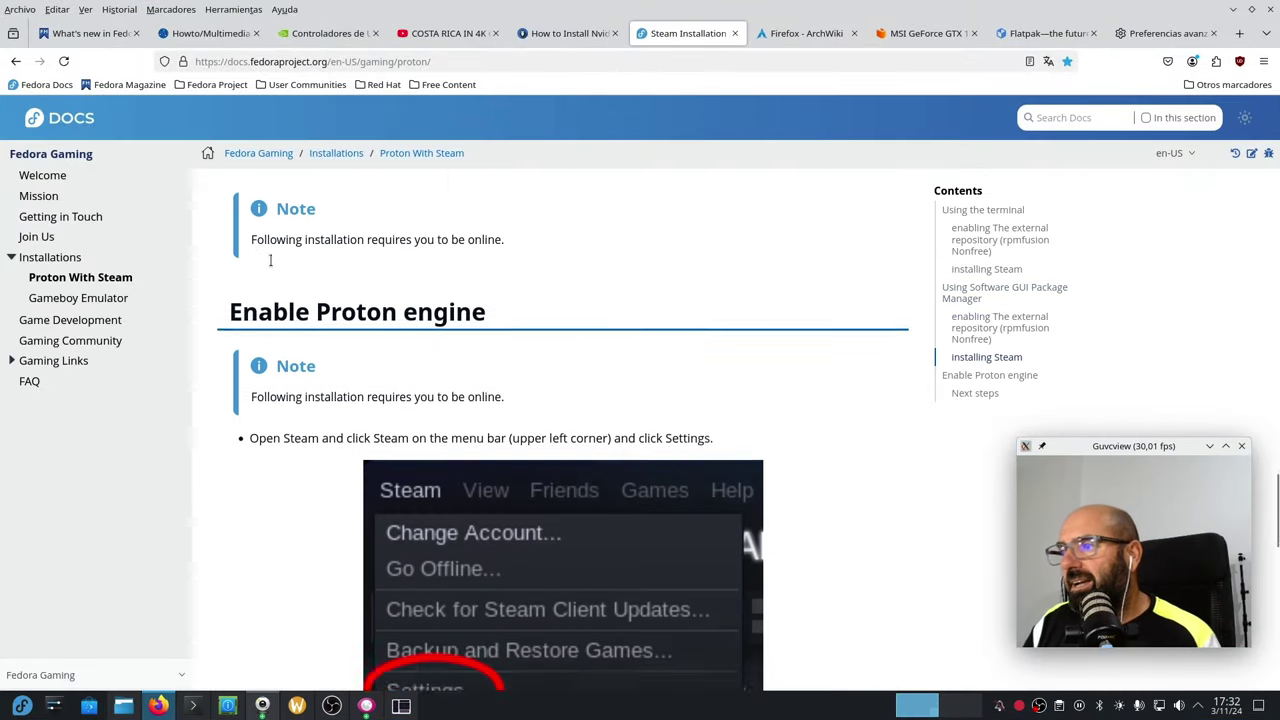
scroll(422, 284, "down", 3)
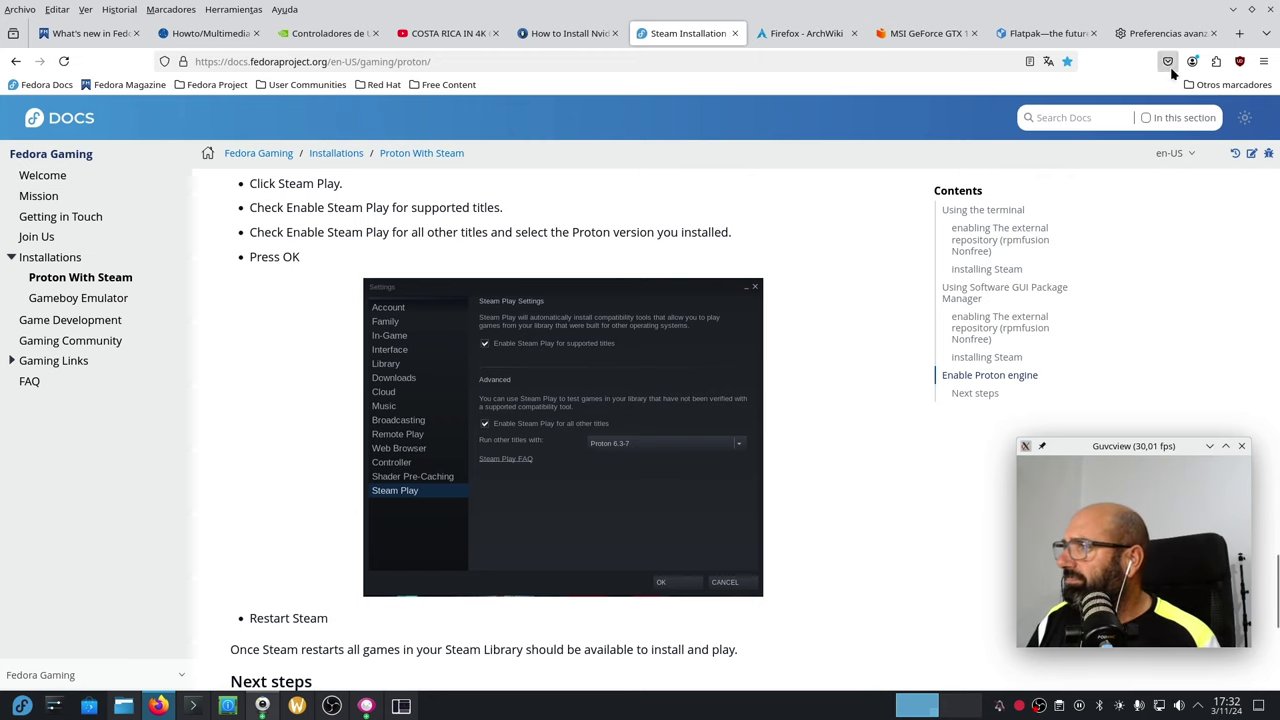
left_click(1232, 9)
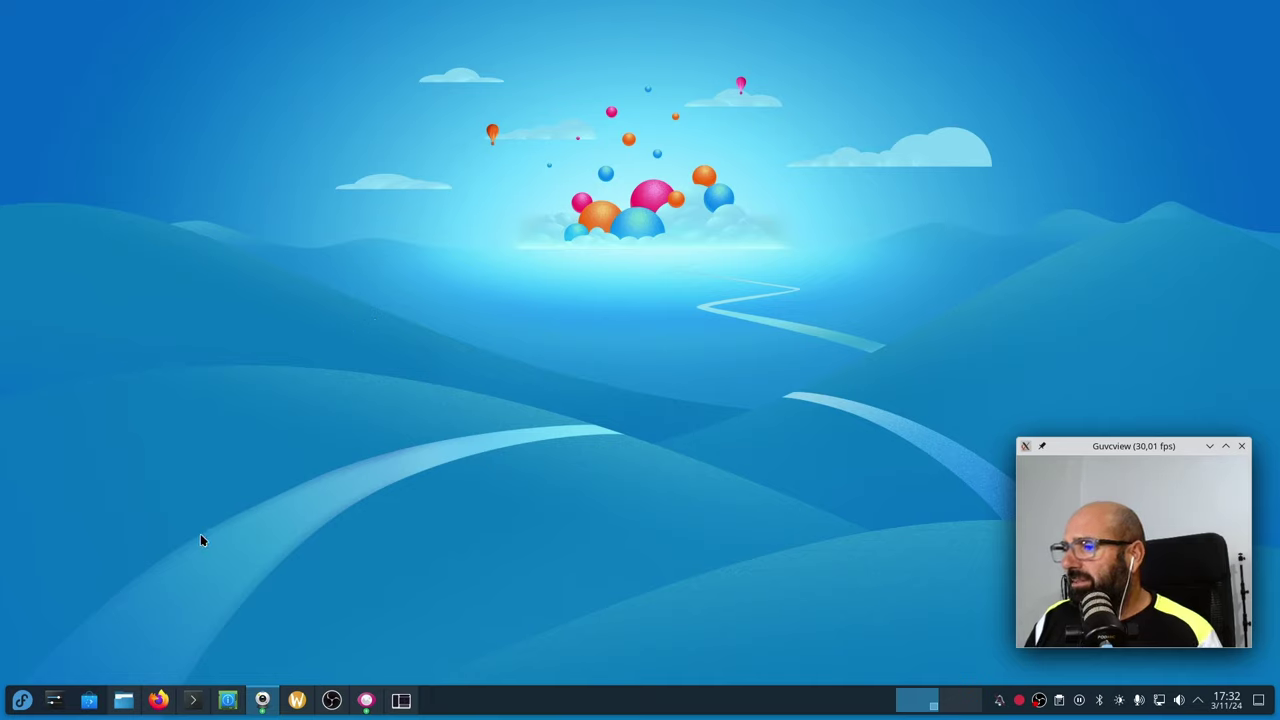
Browse the application launcher's Juegos category and launch SuperTuxKart
left_click(22, 700)
mouse_move(78, 511)
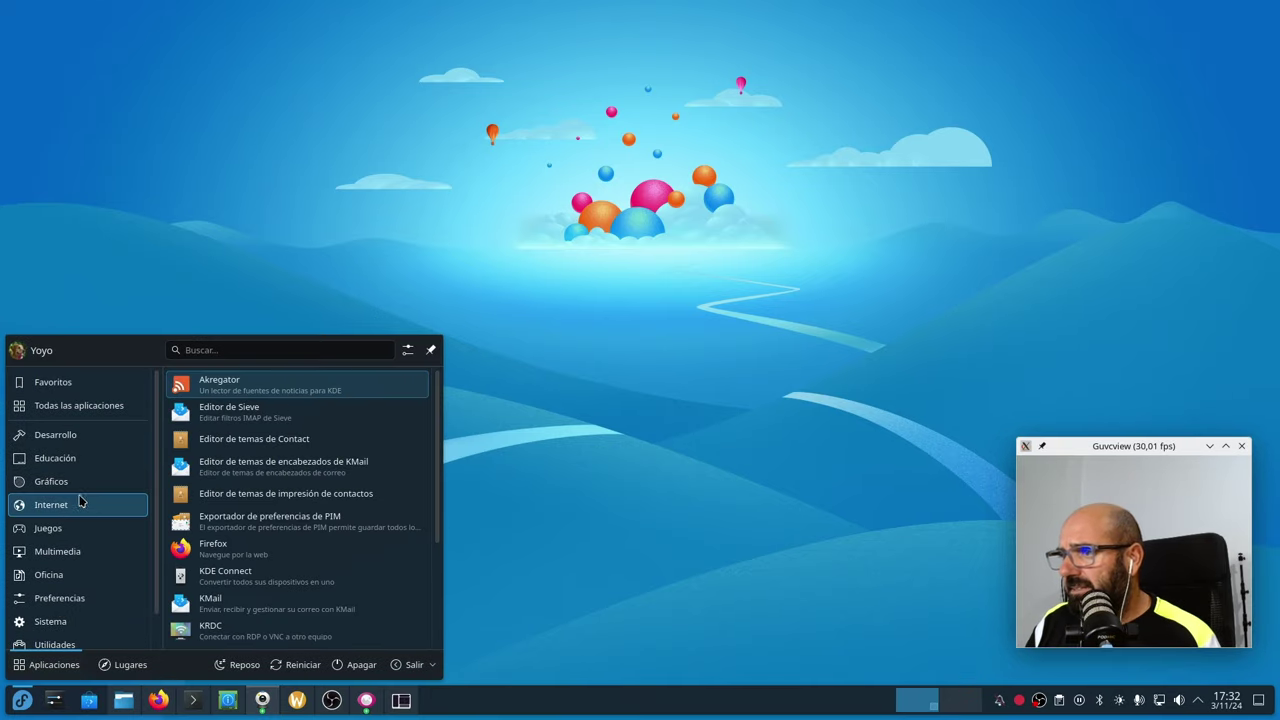
mouse_move(91, 436)
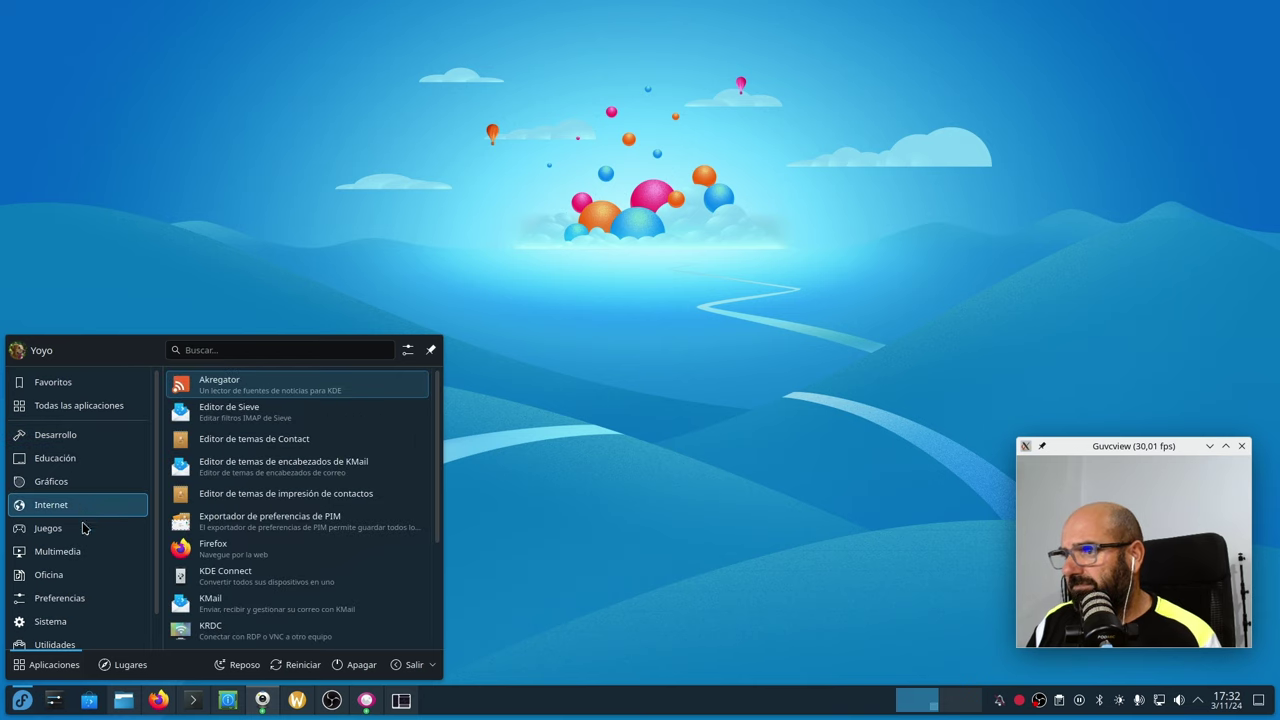
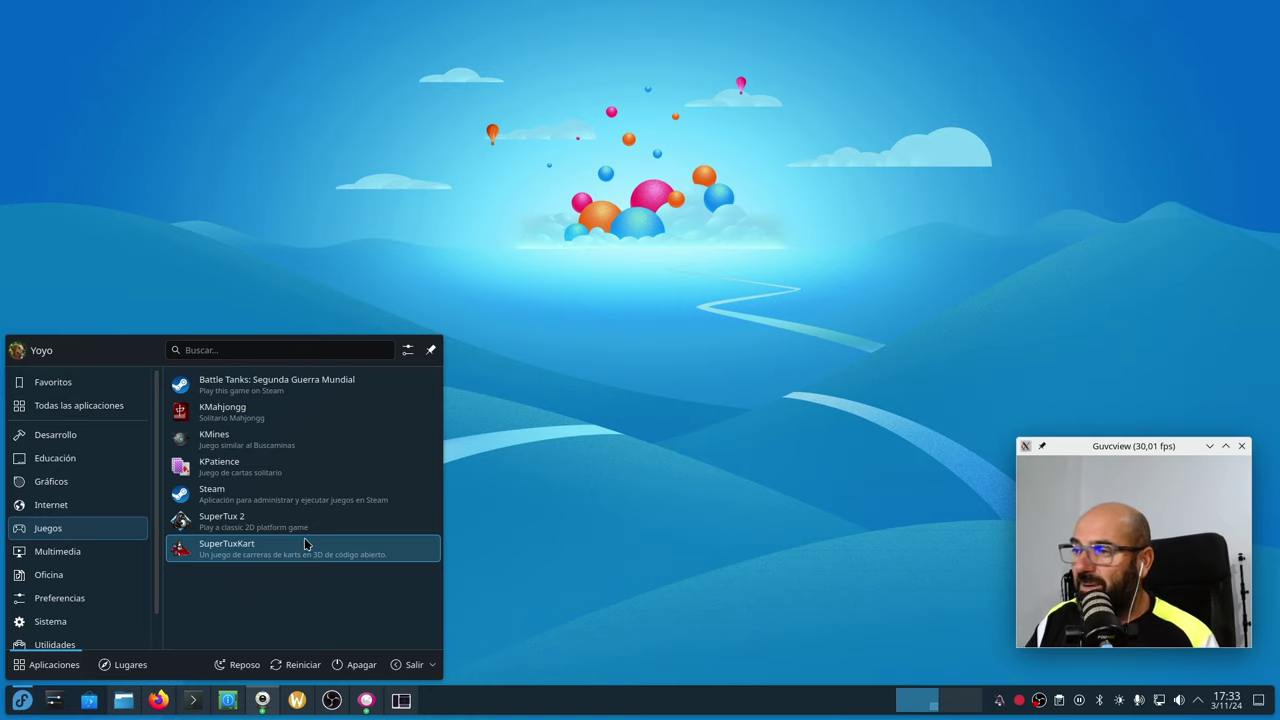
left_click(246, 553)
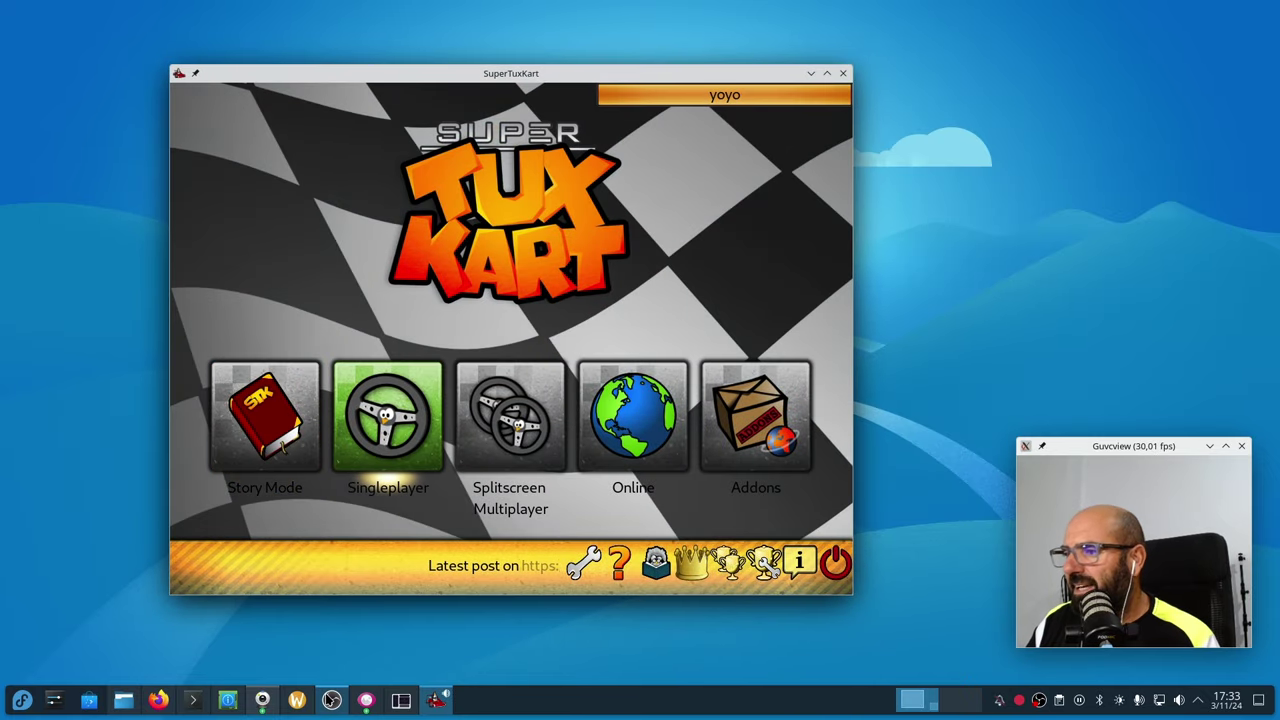
Switch to OBS, lower the desktop audio level to -41.2 dB in the audio mixer, and minimize OBS
left_click(331, 700)
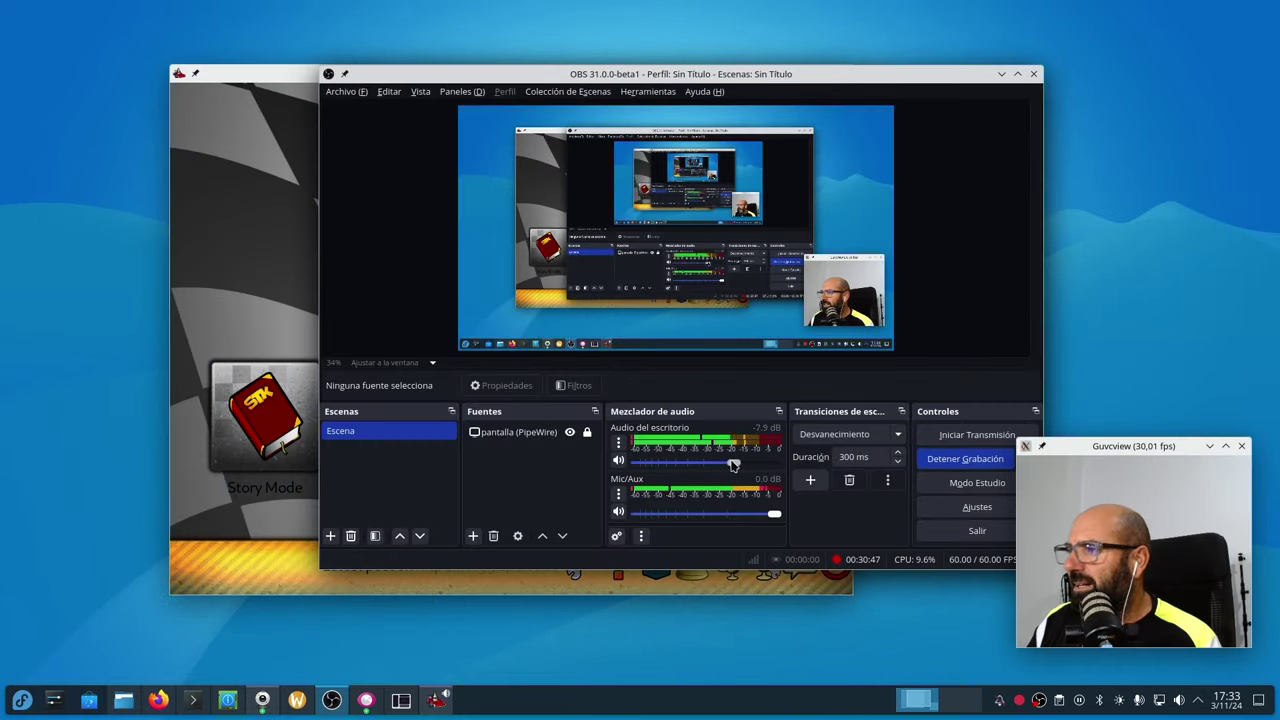
left_click_drag(731, 462, 687, 457)
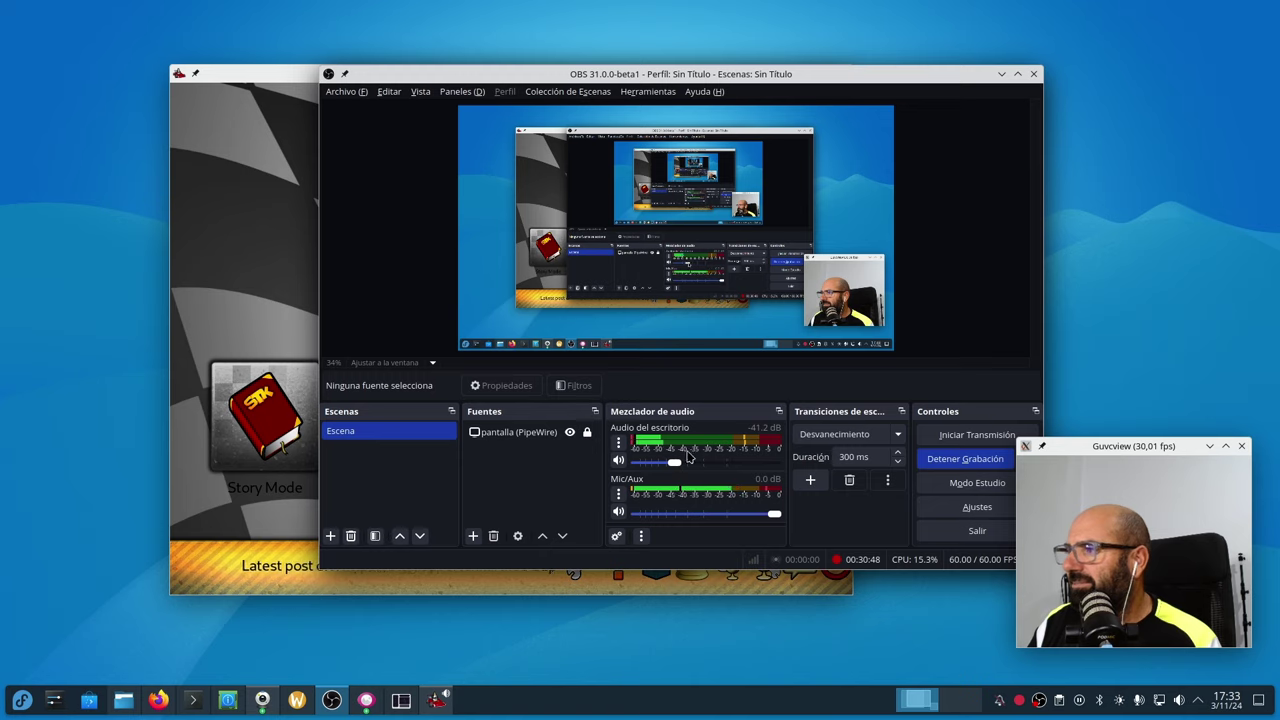
left_click(1001, 73)
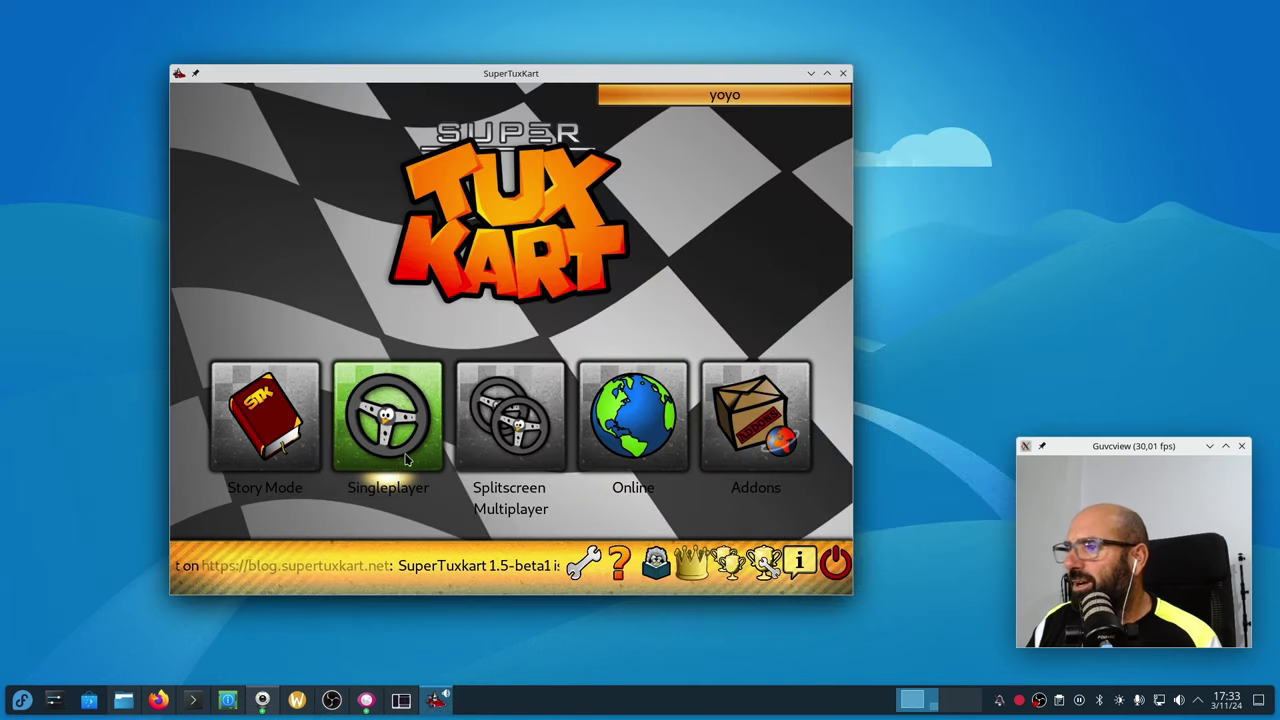
Start a single-player Follow the Leader race as the Tux penguin on Nessie's Pond with 4 AI karts at Novice difficulty
left_click(380, 417)
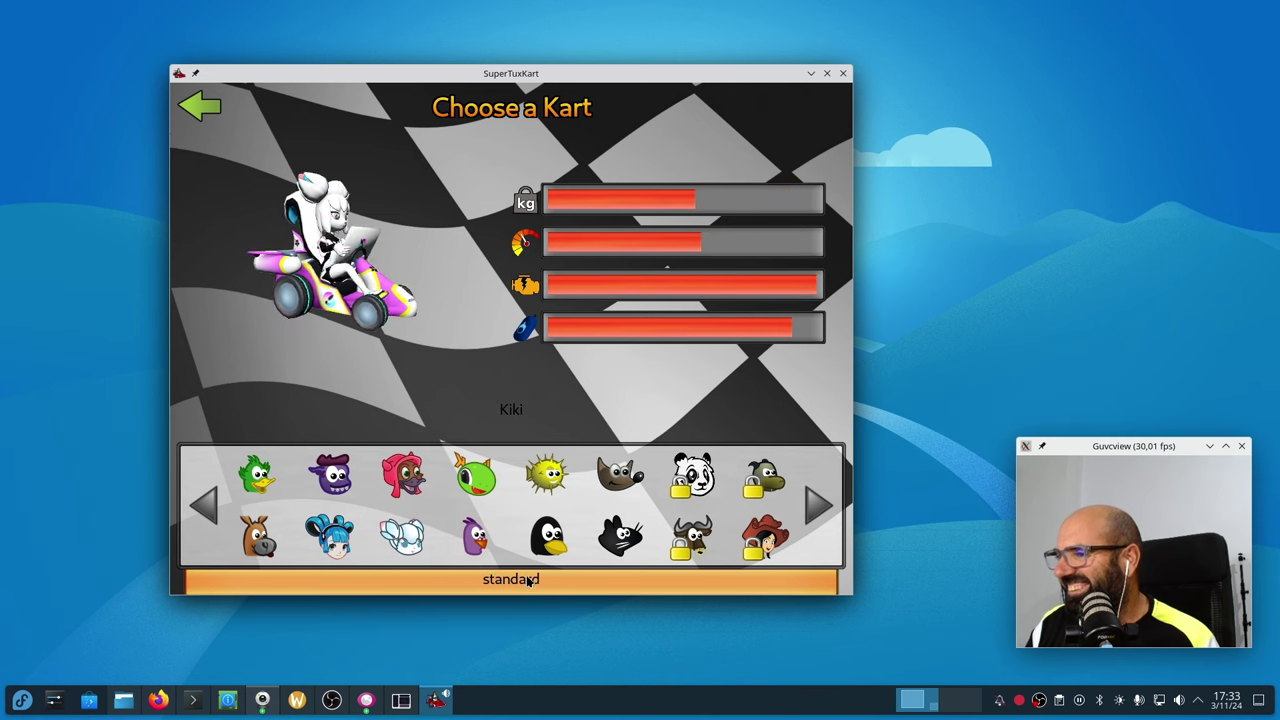
left_click(540, 545)
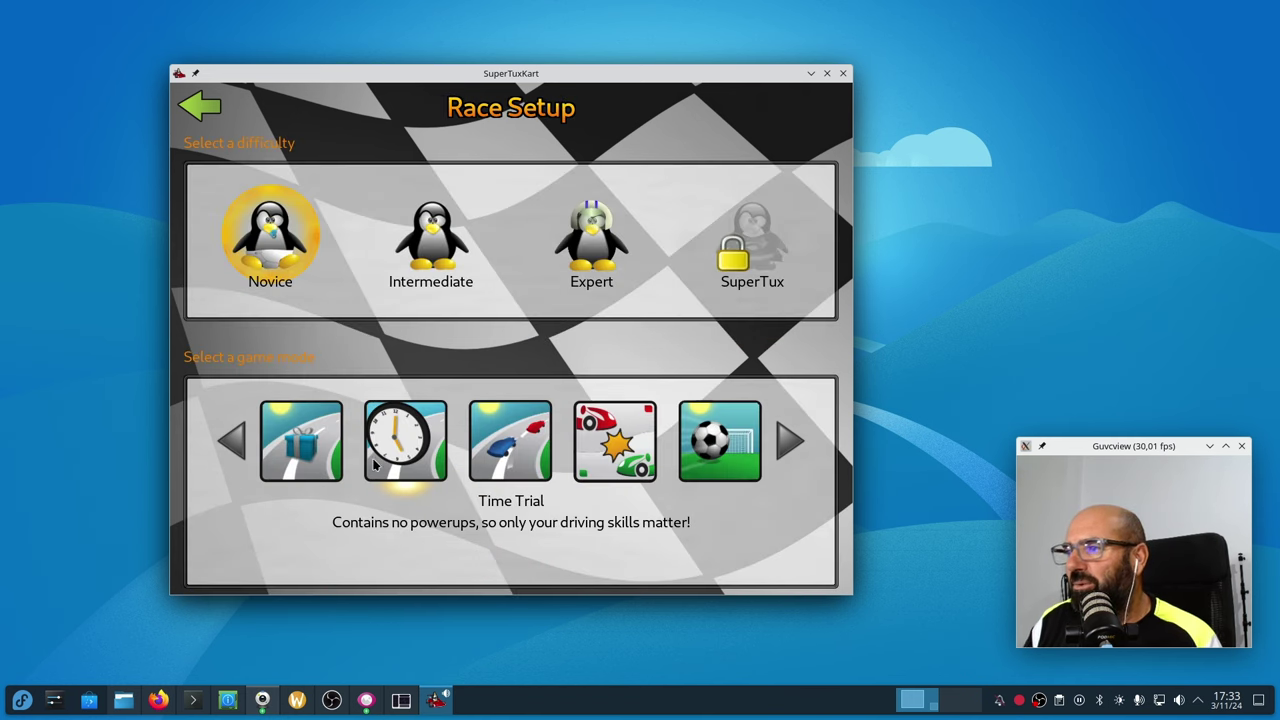
left_click(488, 441)
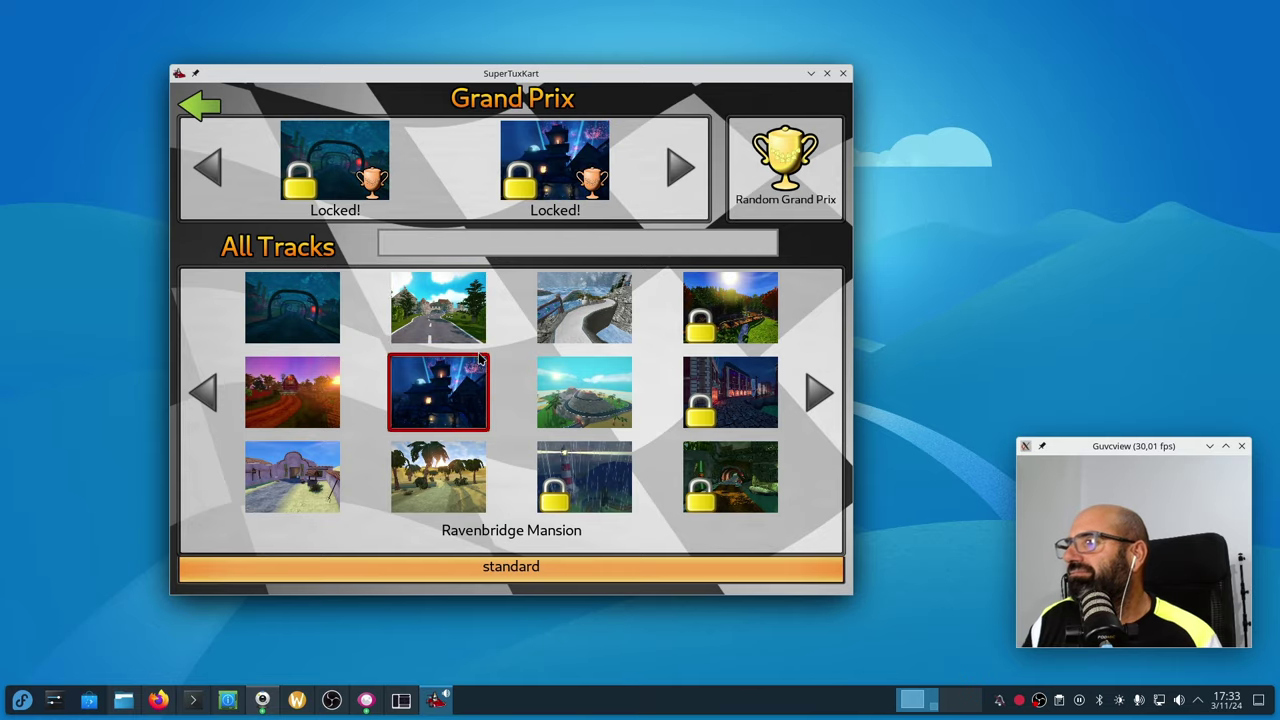
left_click(455, 320)
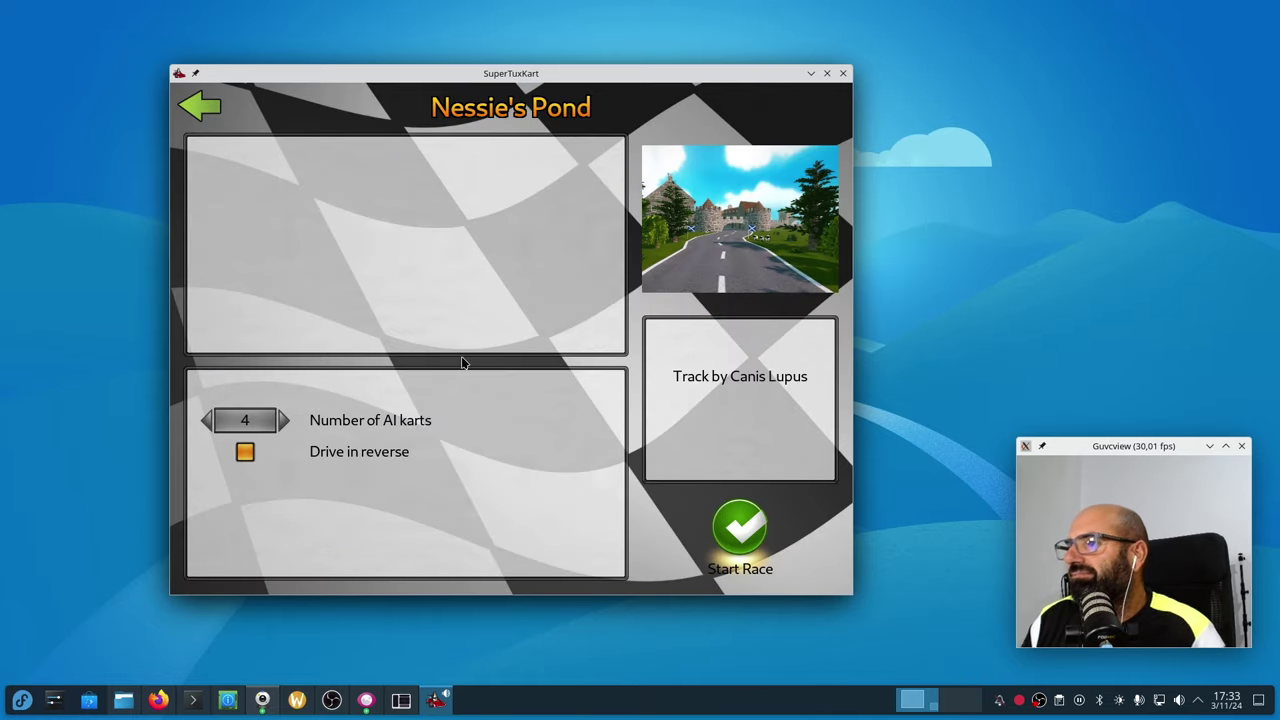
left_click(736, 532)
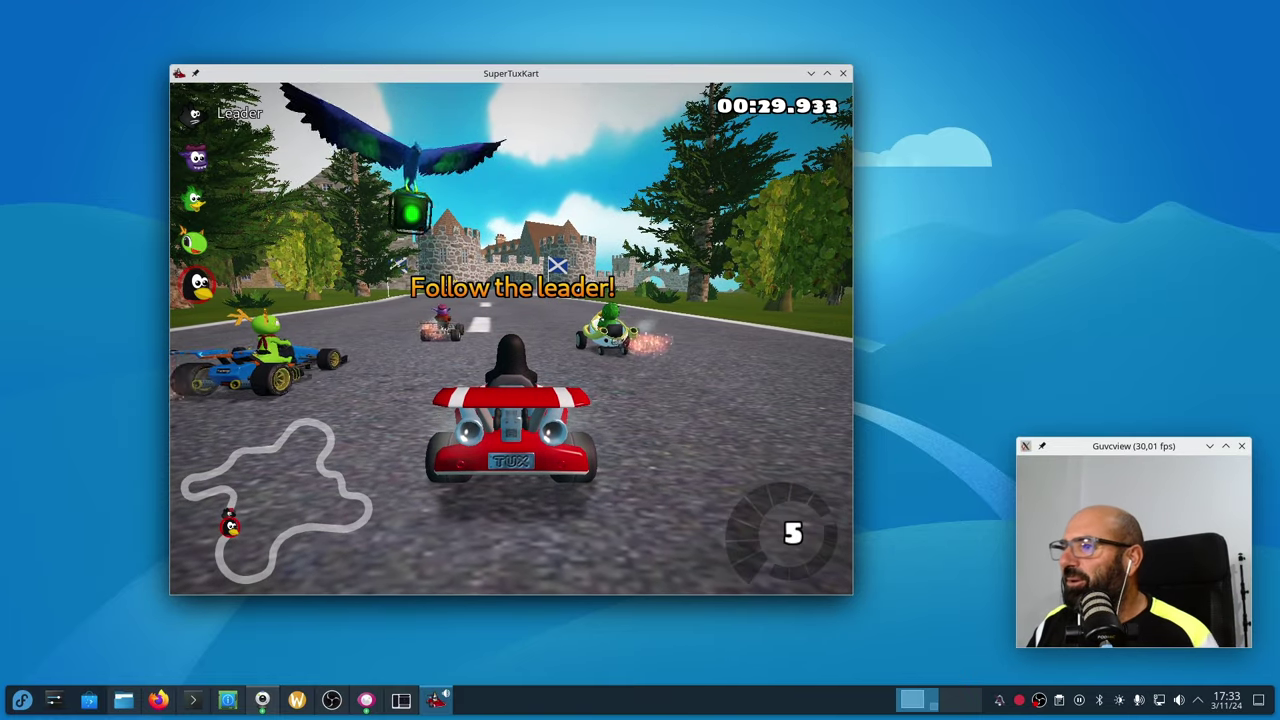
key("Up")
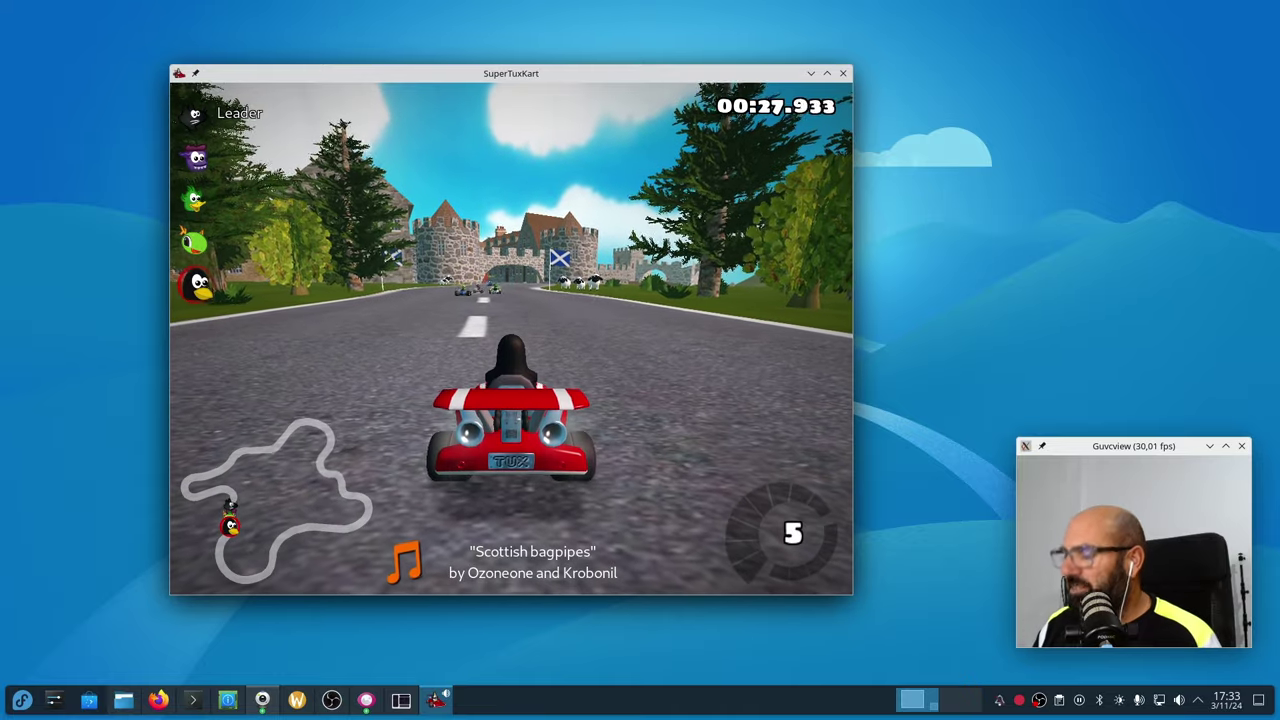
key("Up")
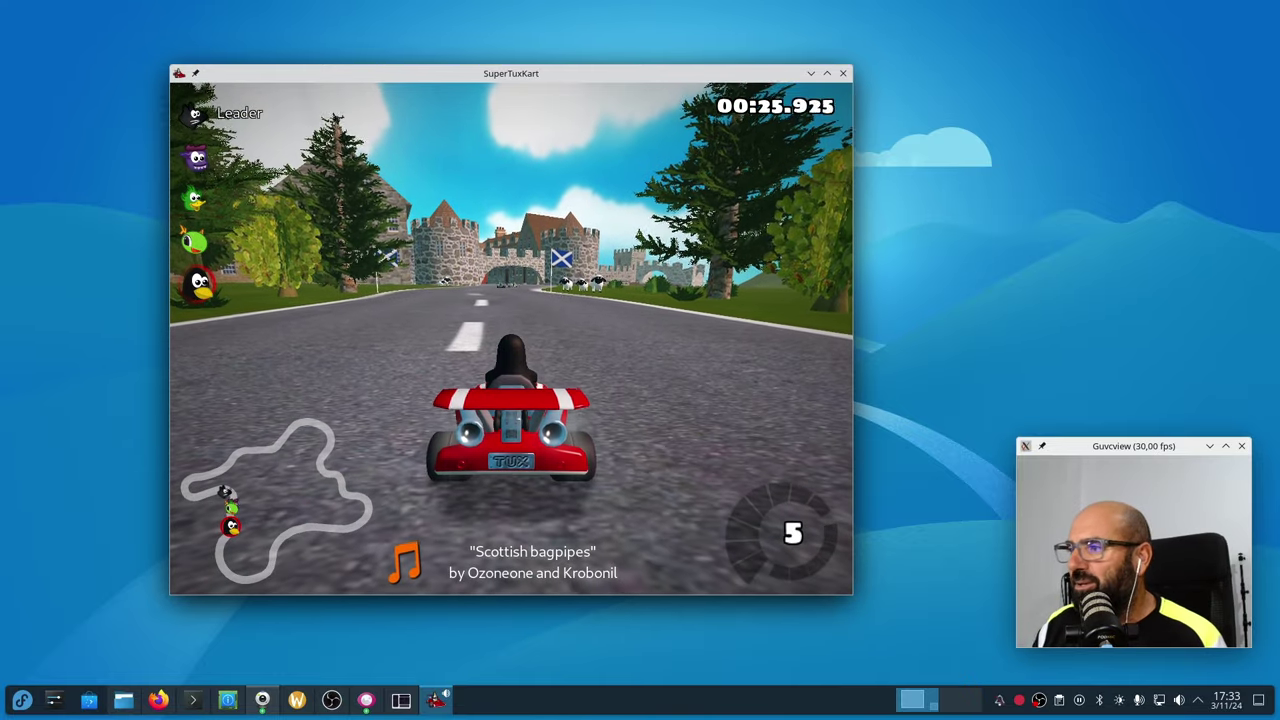
Lower the supertuxkart application's playback volume in the system sound settings and return to the race
left_click(1179, 700)
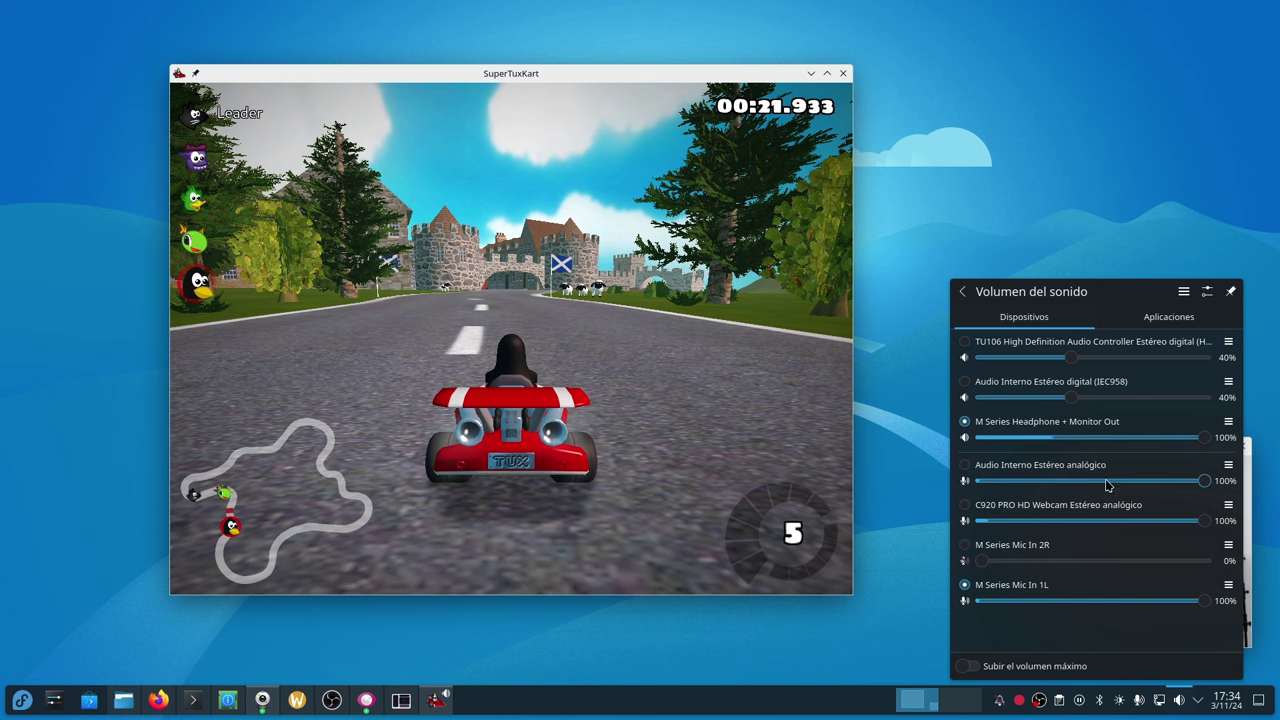
left_click(1164, 324)
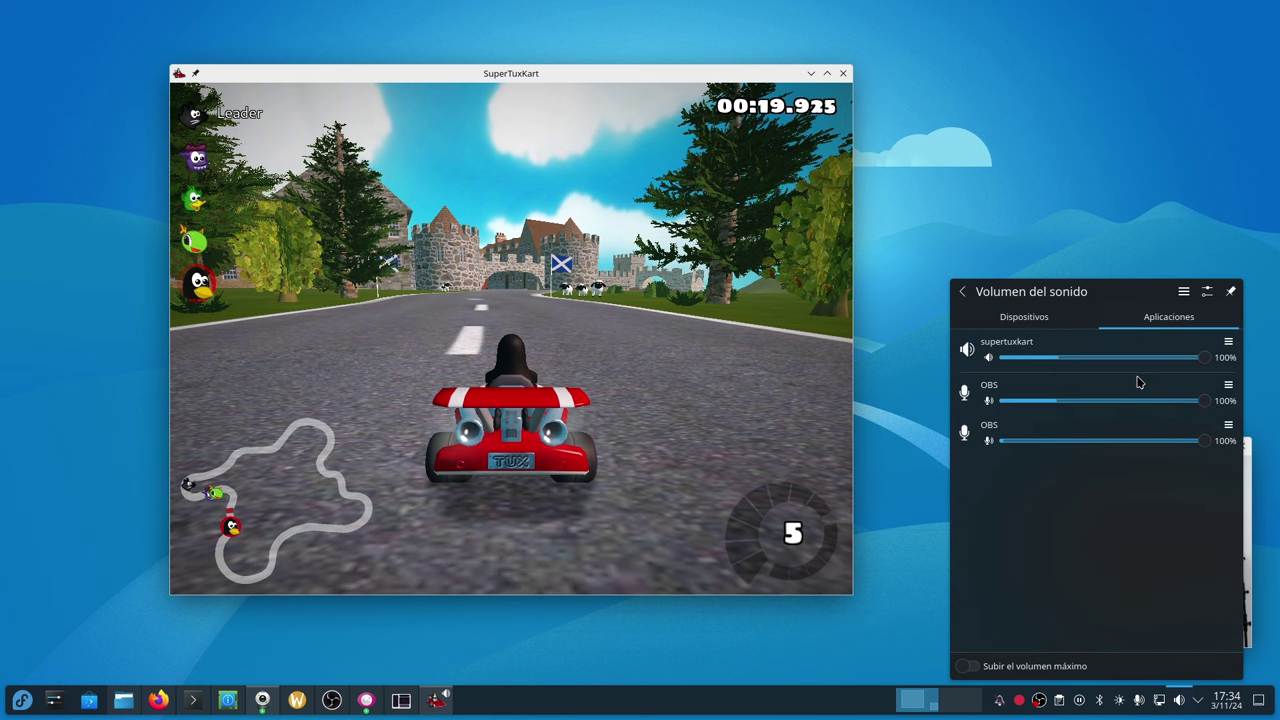
left_click_drag(1196, 367, 1131, 371)
left_click(842, 384)
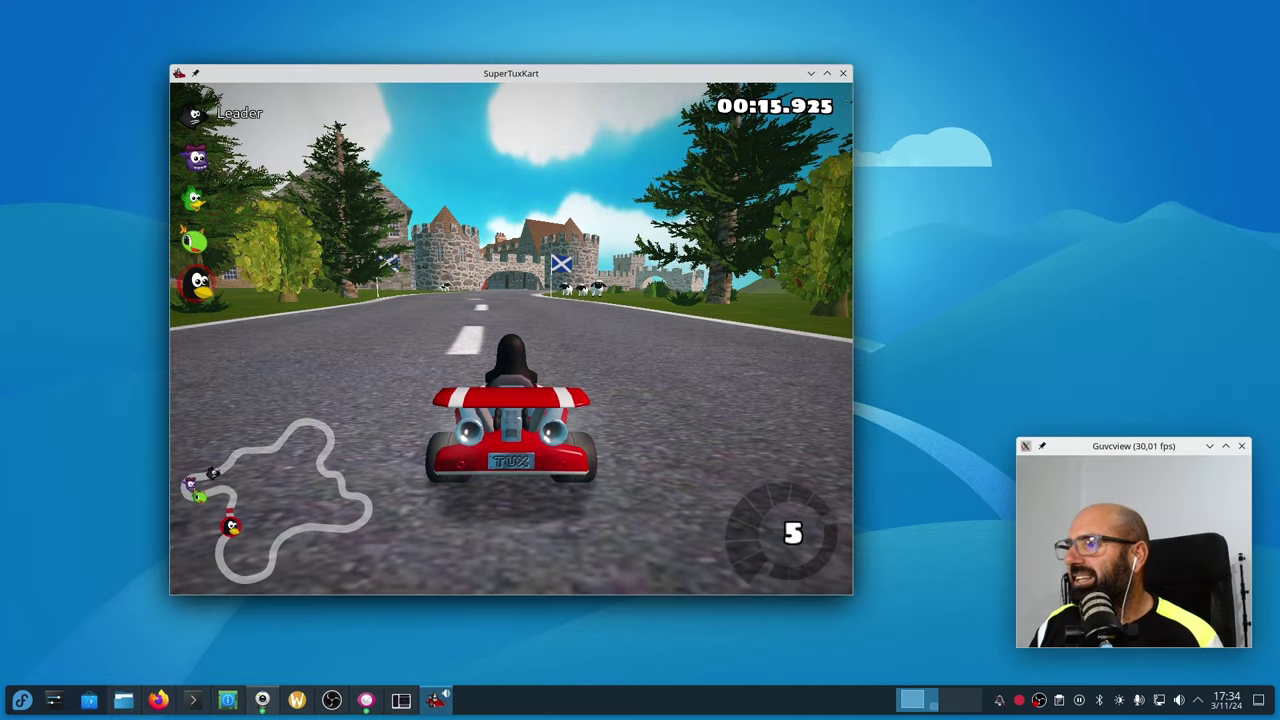
Drive the kart along the road and through the castle archway until the race ends, and close SuperTuxKart
key("Up")
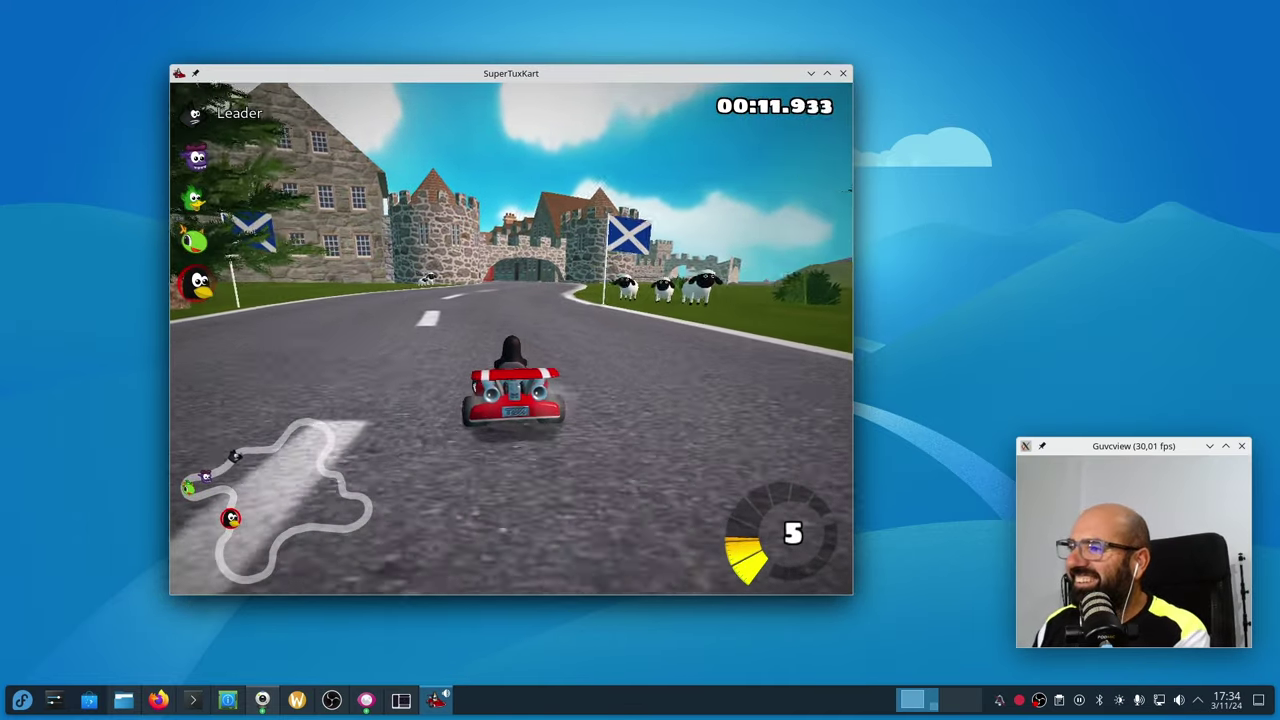
key("Left")
key("Right")
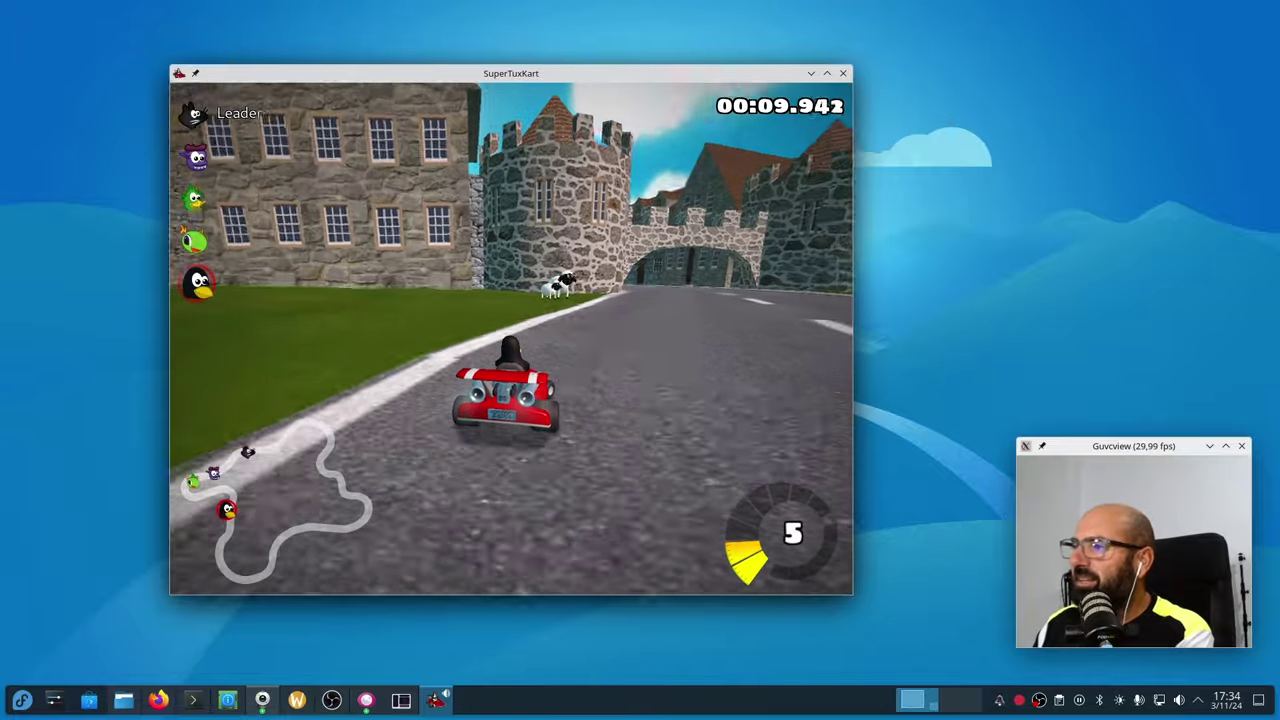
key("Up")
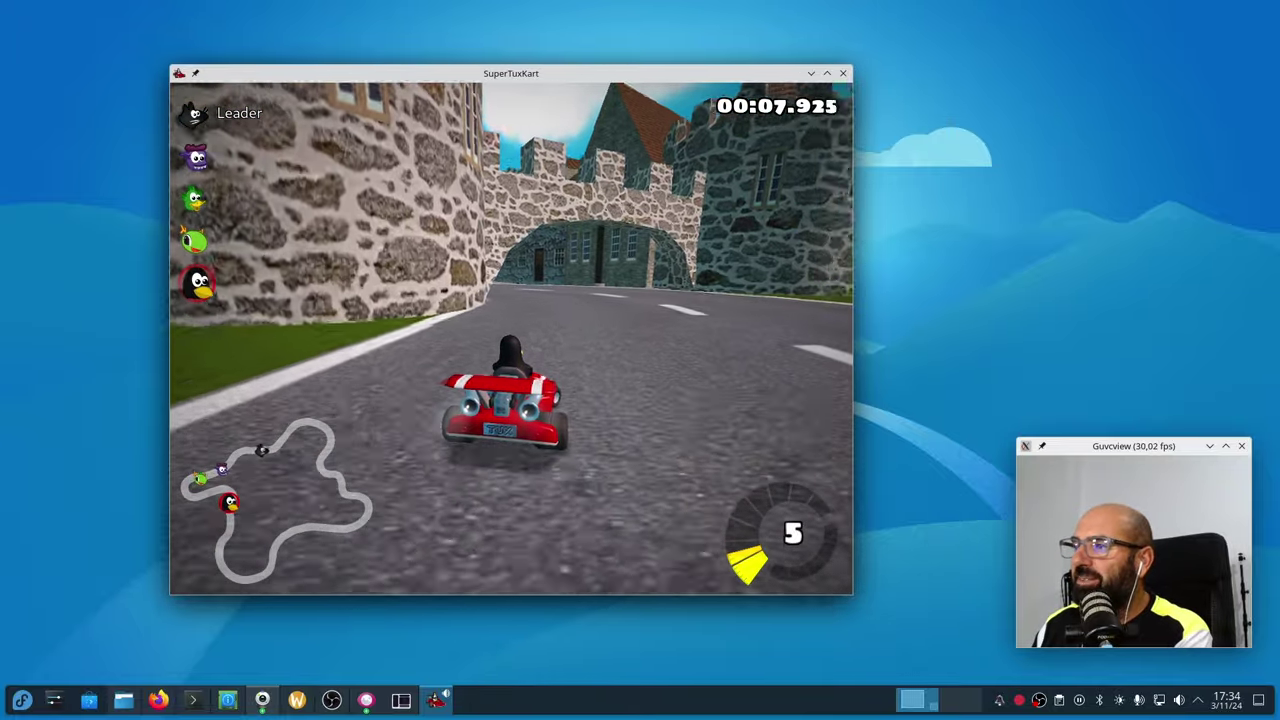
key("Up")
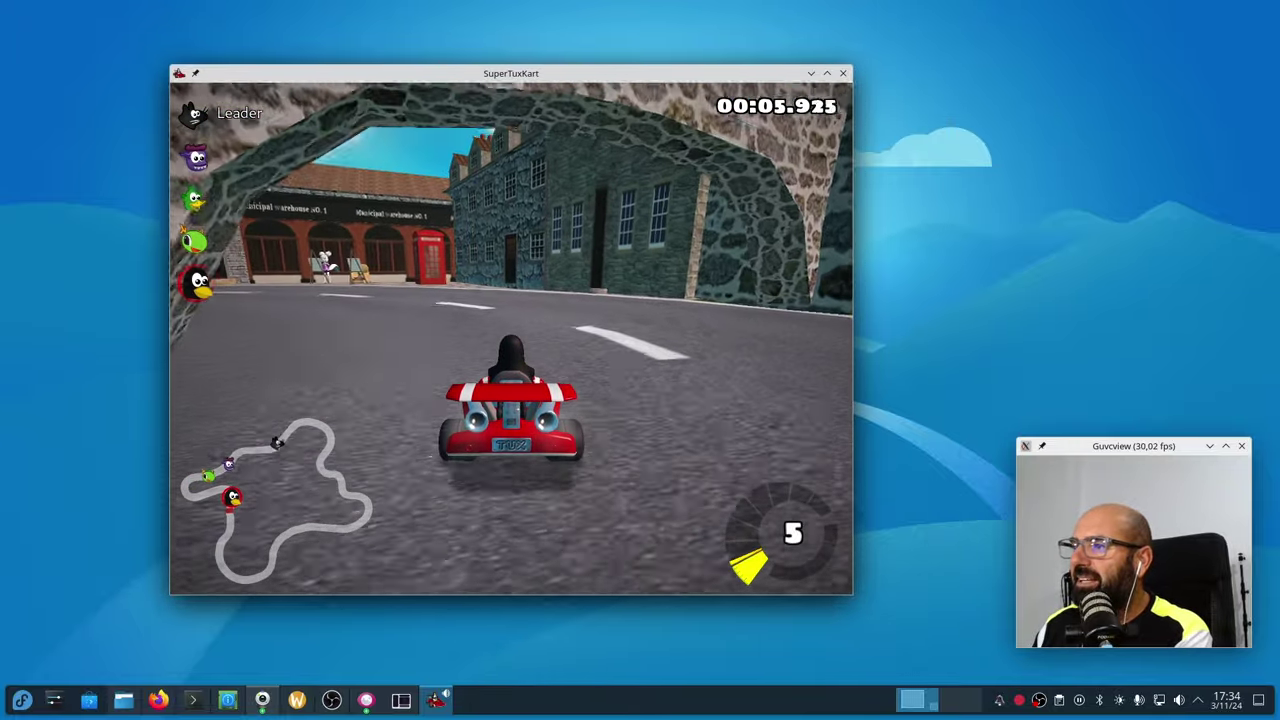
key("Left")
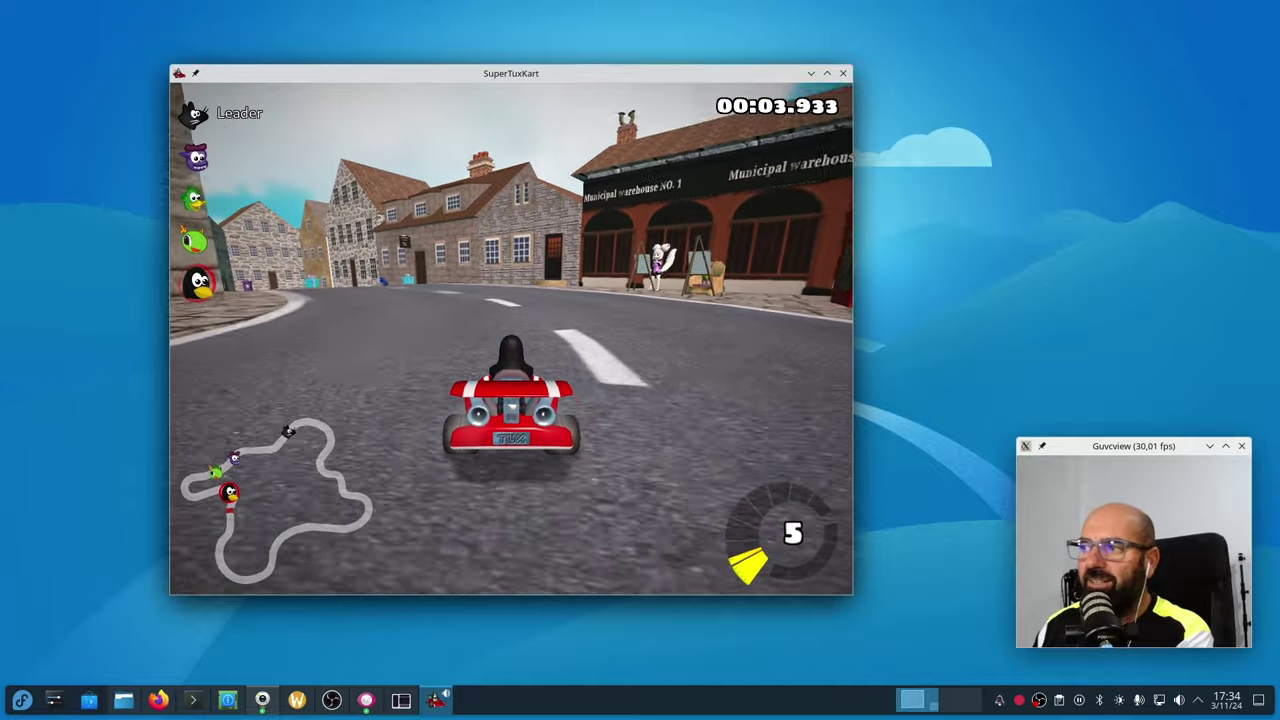
key("Right")
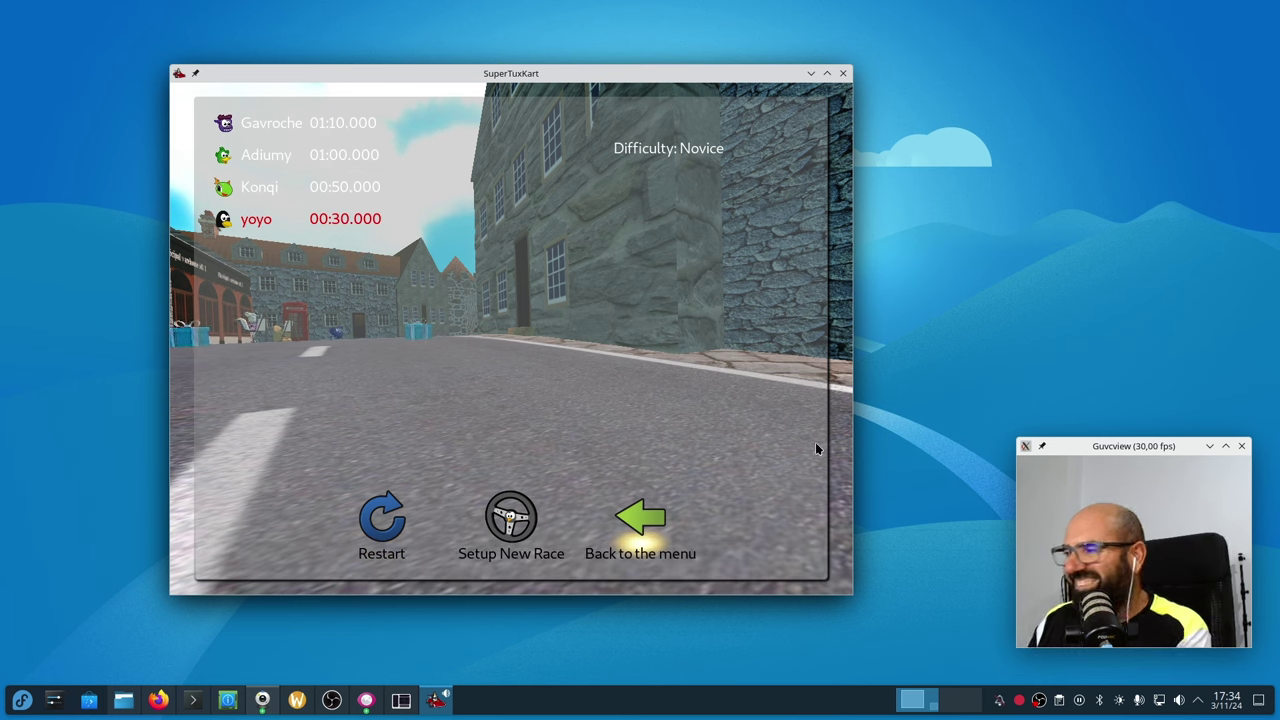
left_click(843, 73)
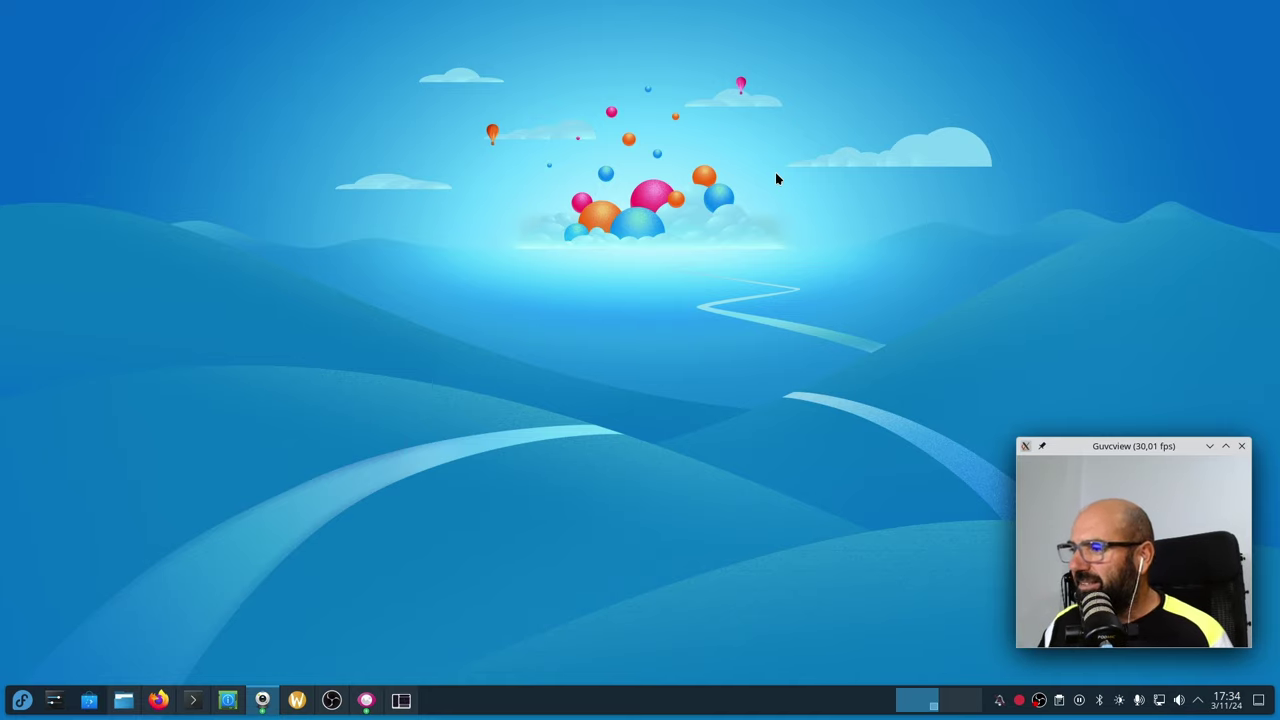
Bring back the Info Center system details, reposition the window, and review the launcher's Juegos category without starting anything
left_click(230, 701)
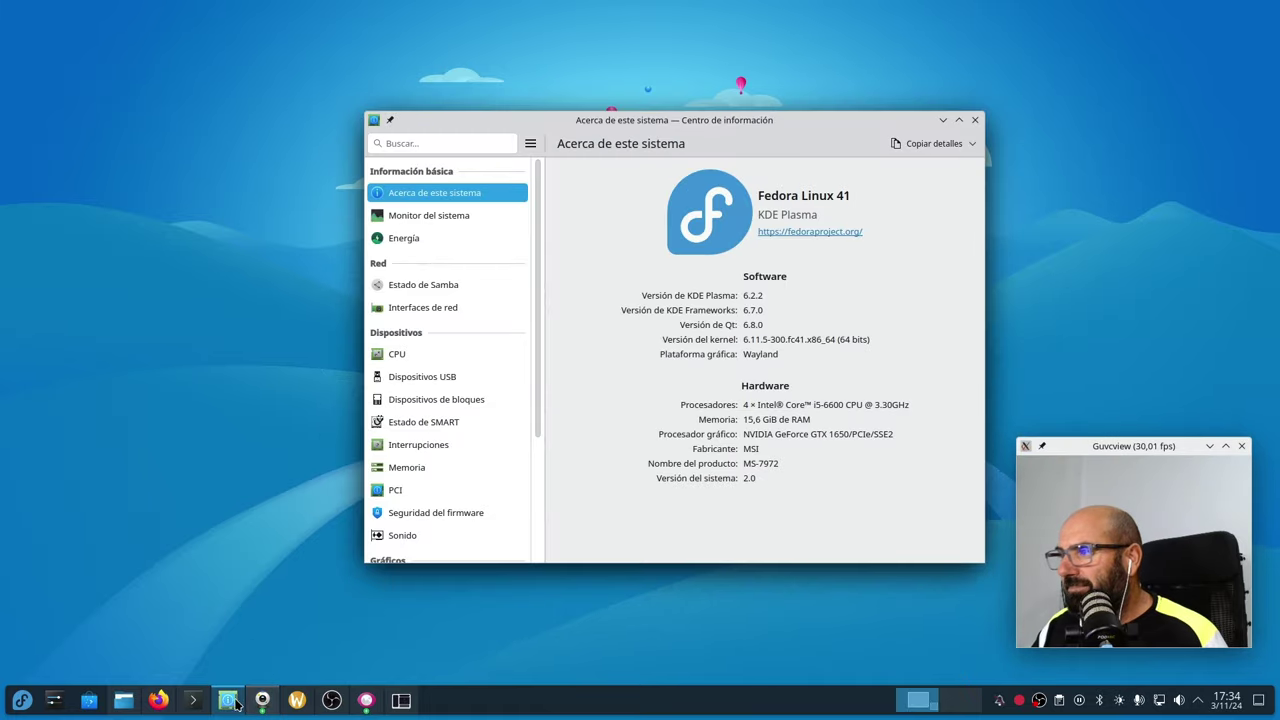
left_click_drag(741, 133, 530, 90)
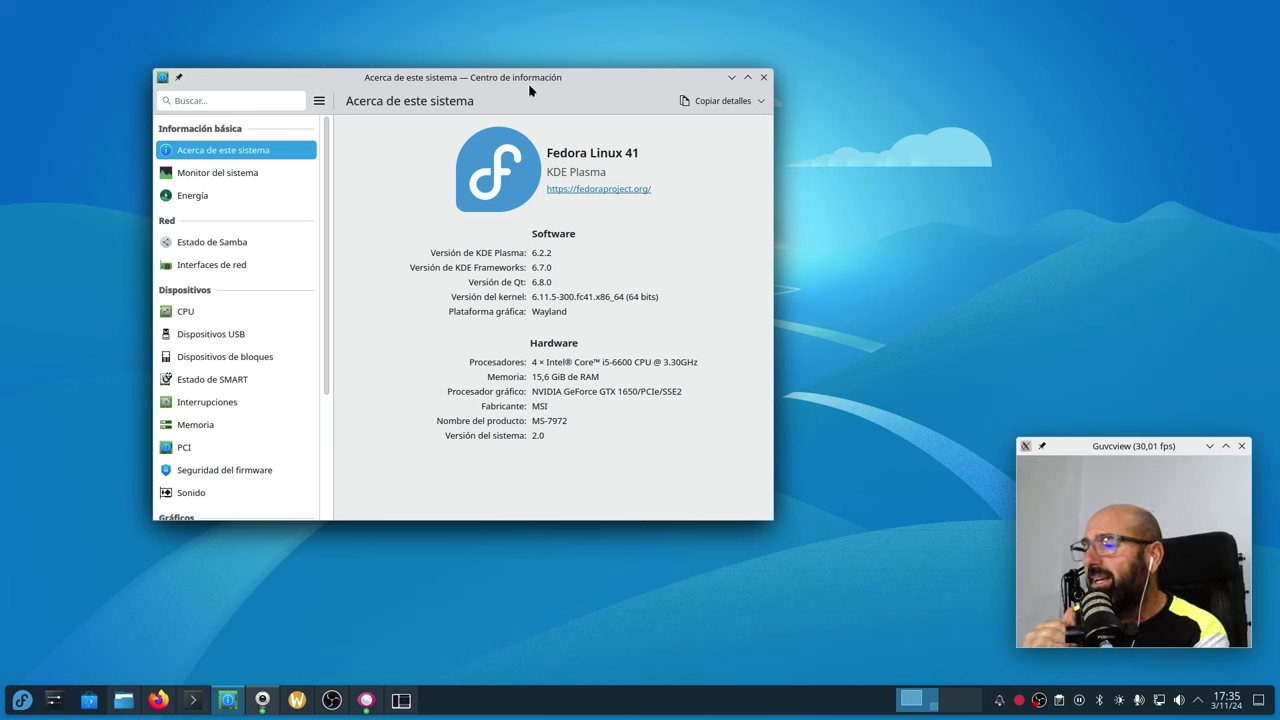
left_click(22, 700)
mouse_move(70, 530)
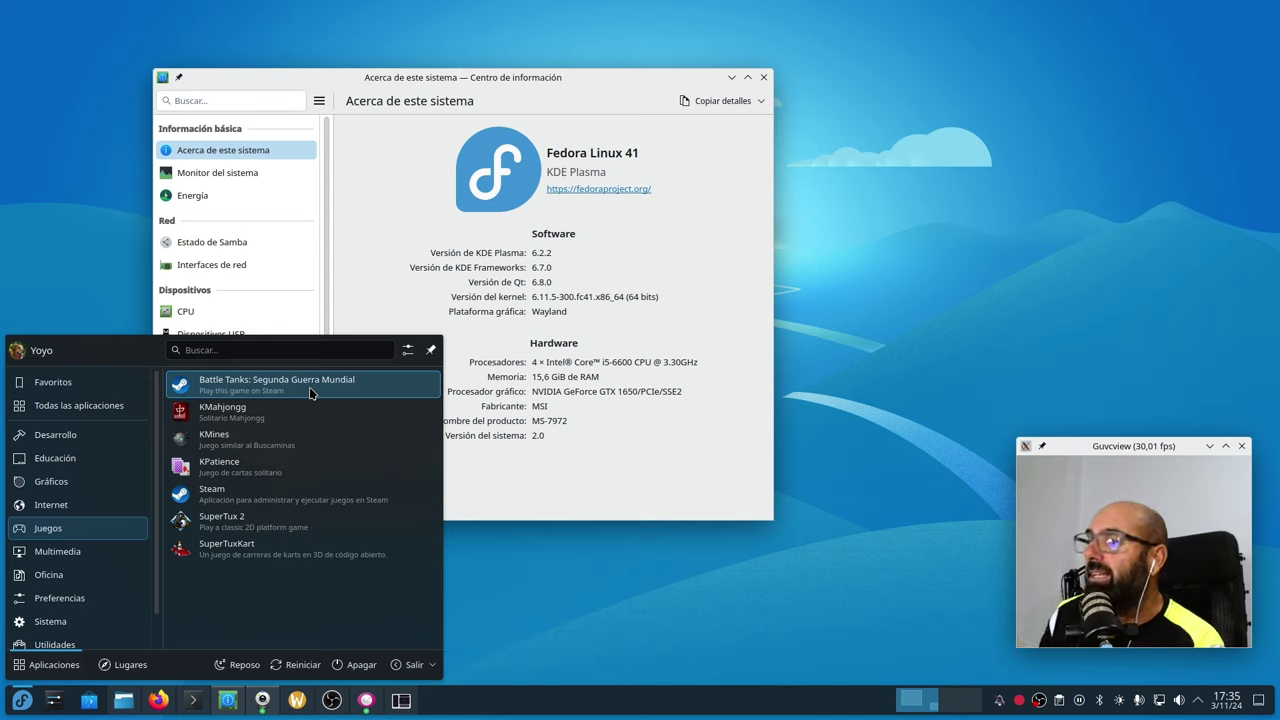
left_click(507, 83)
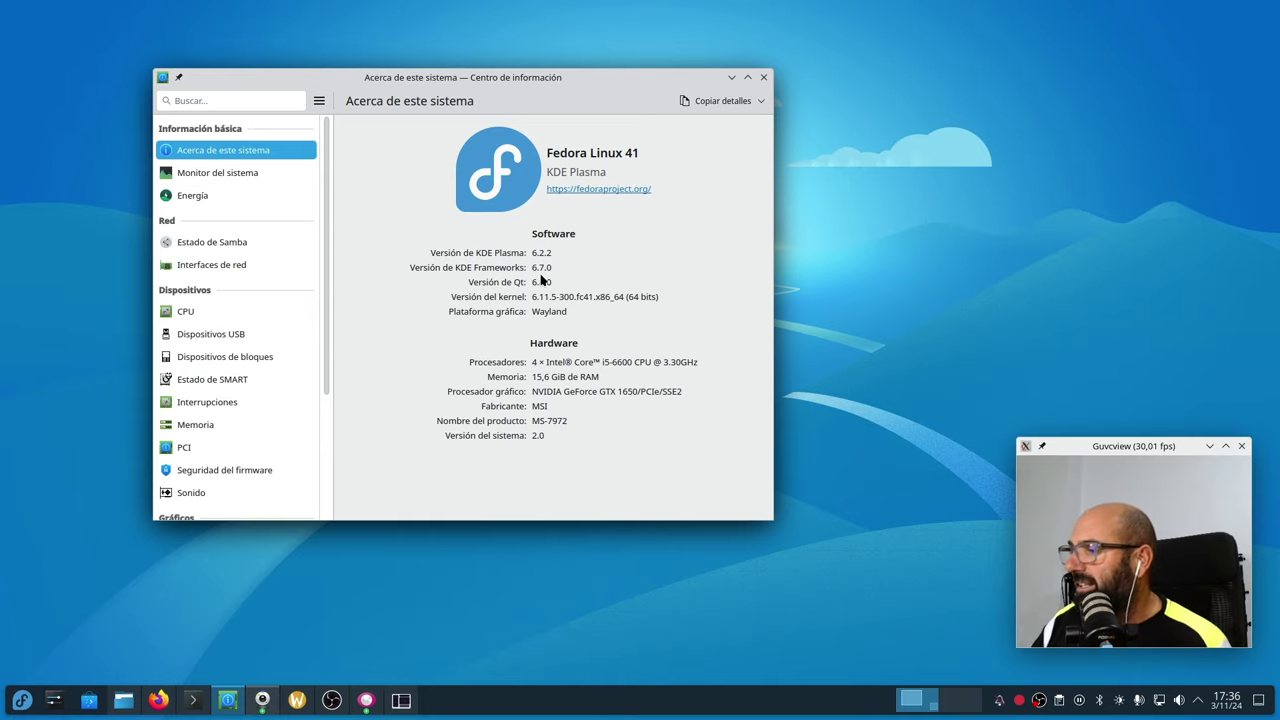
Switch to OBS and move its window away from the webcam view
left_click(331, 700)
left_click_drag(762, 66, 585, 57)
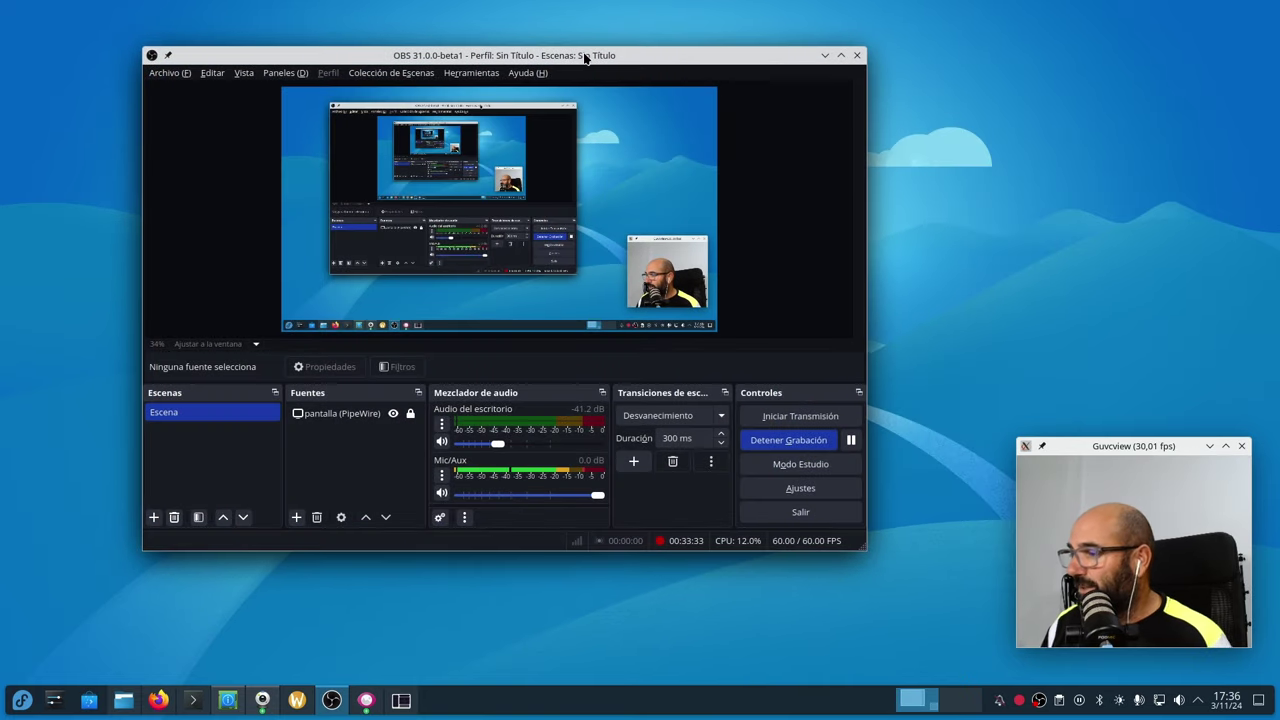